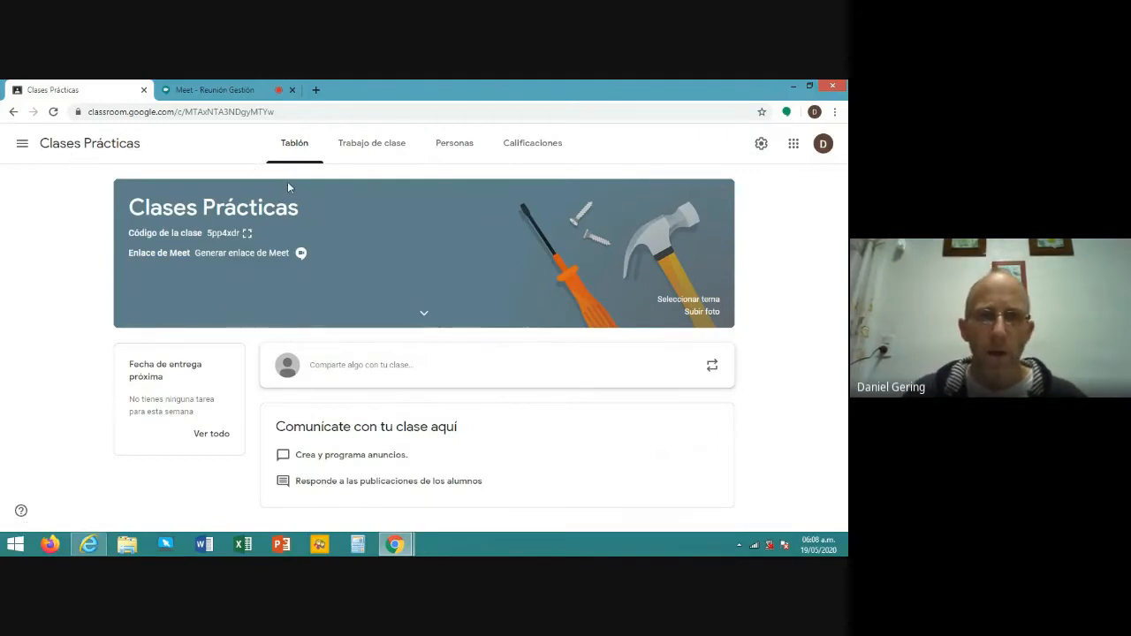
# - From the Trabajo de clase page, create a new Tarea de cuestionario with a Blank Quiz attached
pyautogui.click(377, 149)
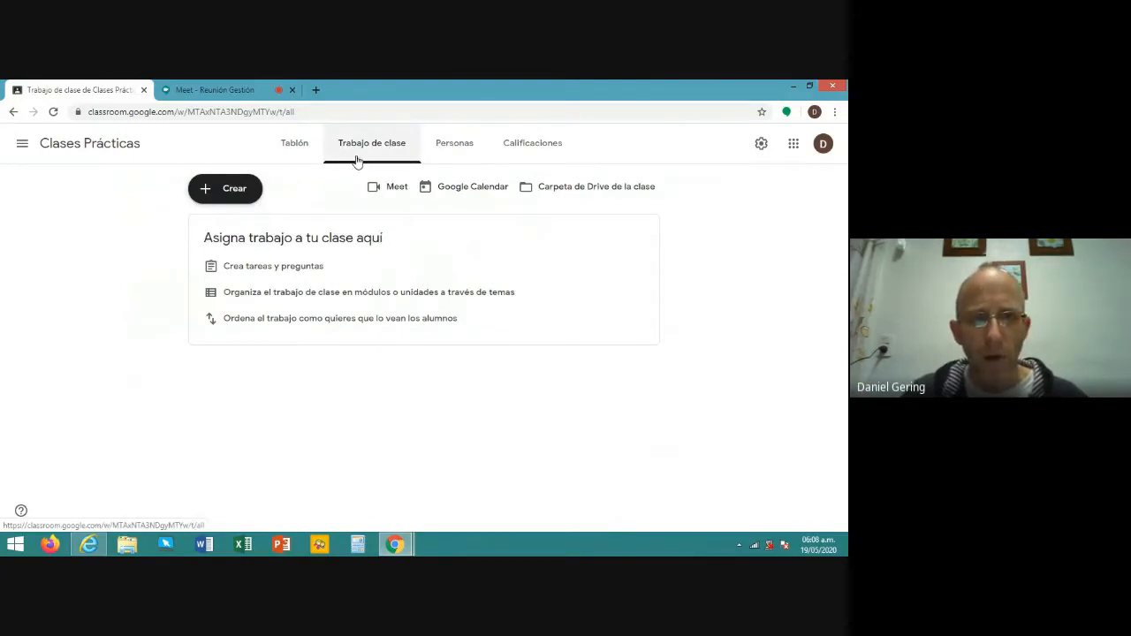
pyautogui.click(229, 193)
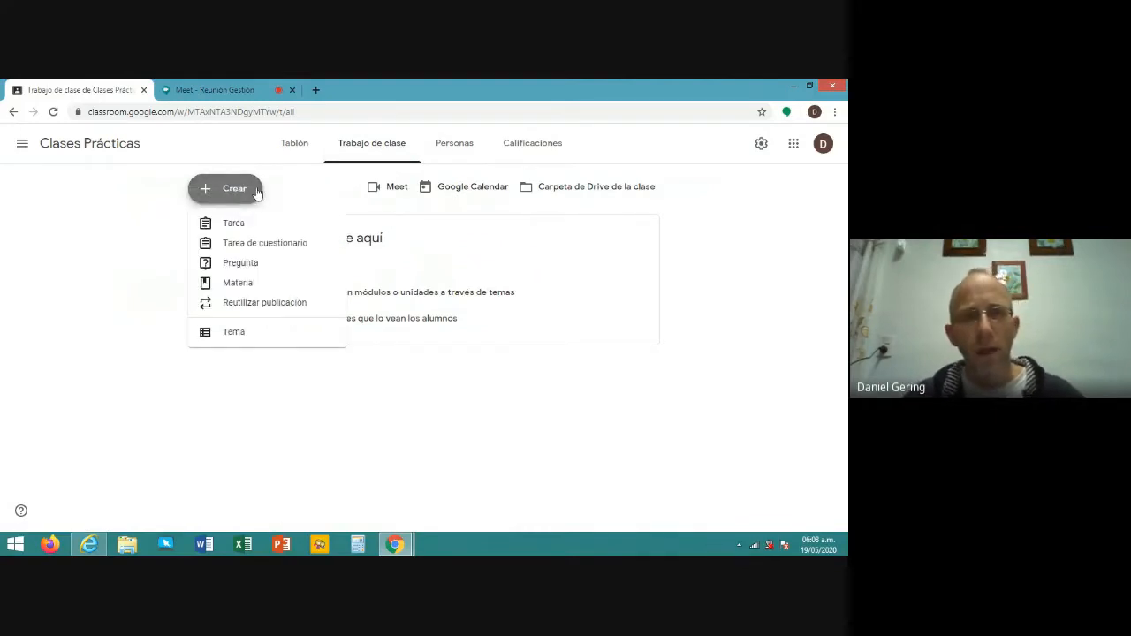
pyautogui.click(258, 250)
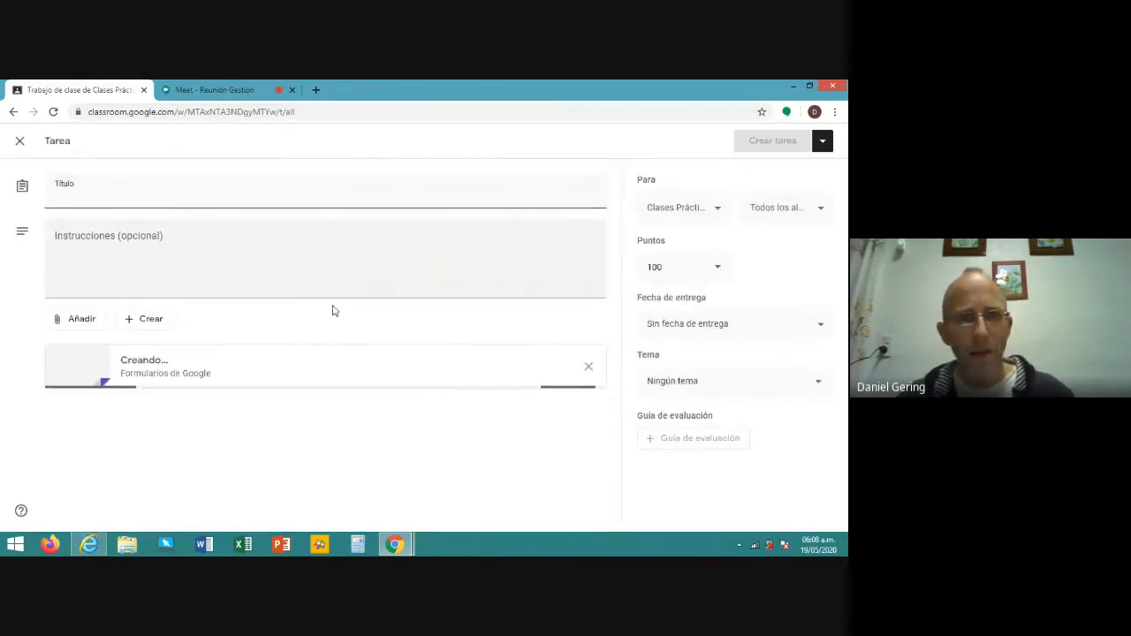
# - Title the quiz assignment 'Evaluación de TIC -1' with instructions 'Completar las preguntas'
pyautogui.click(128, 193)
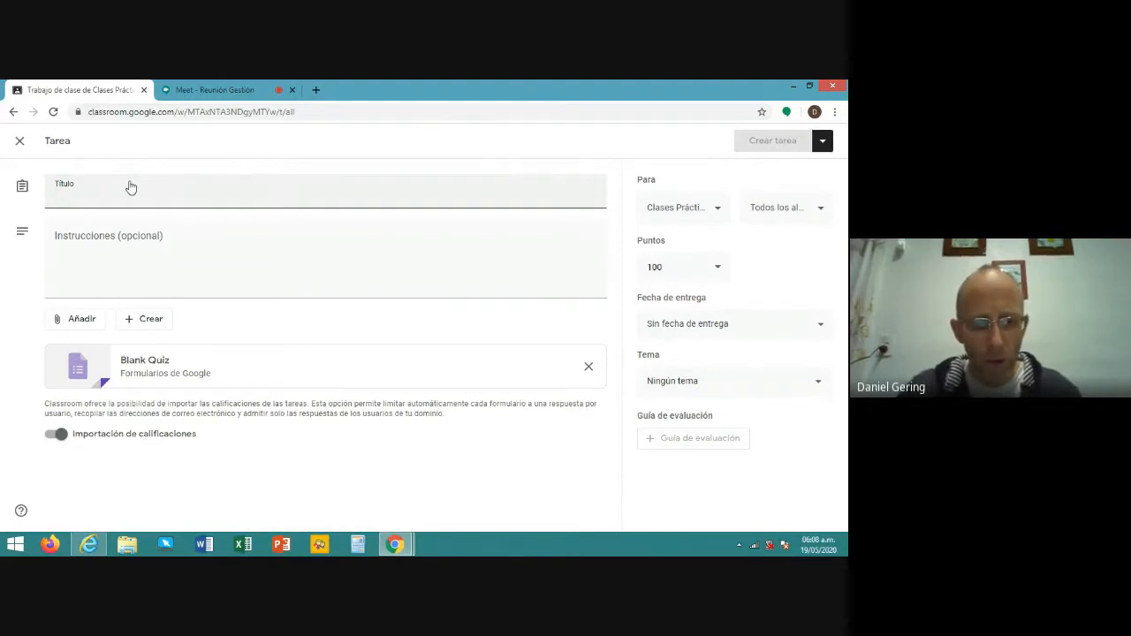
pyautogui.write('Evaluacio')
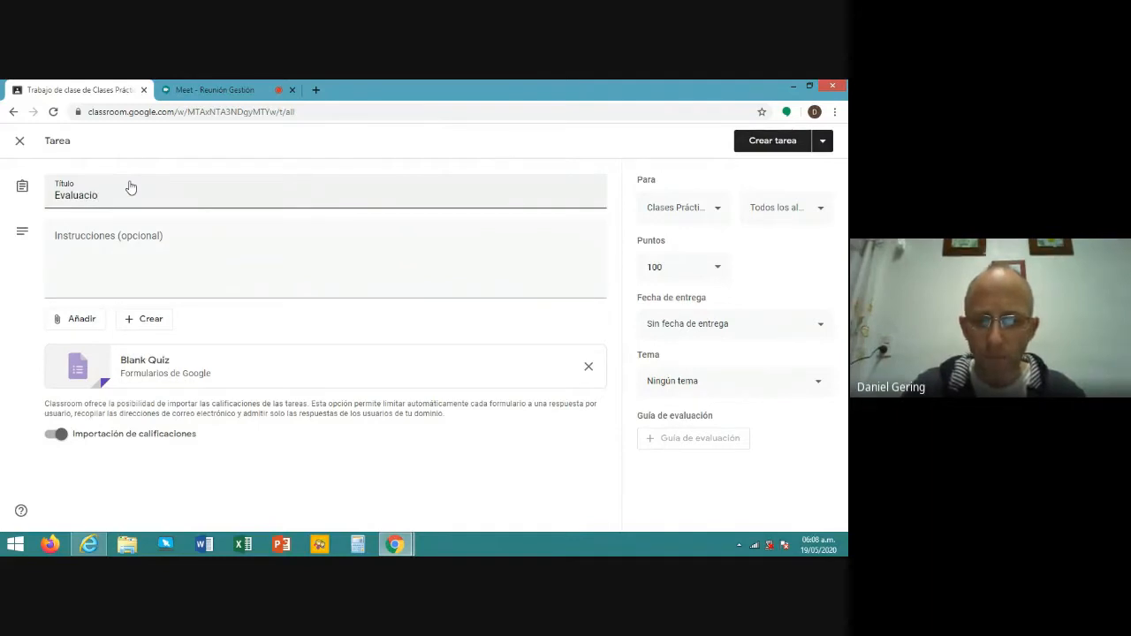
pyautogui.press('BackSpace')
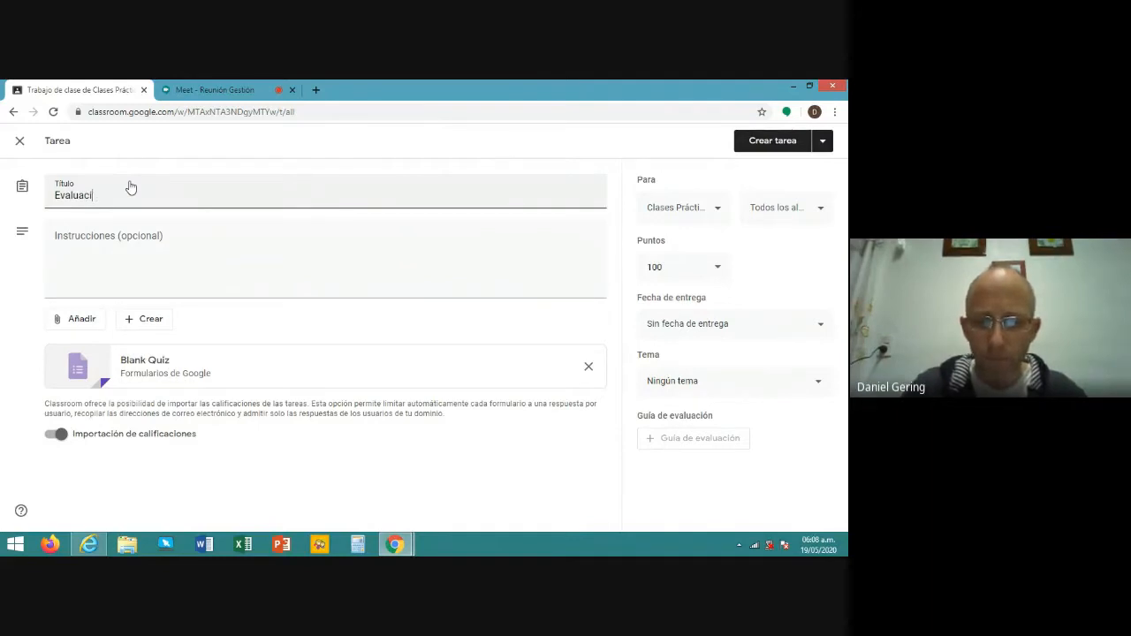
pyautogui.write('ón')
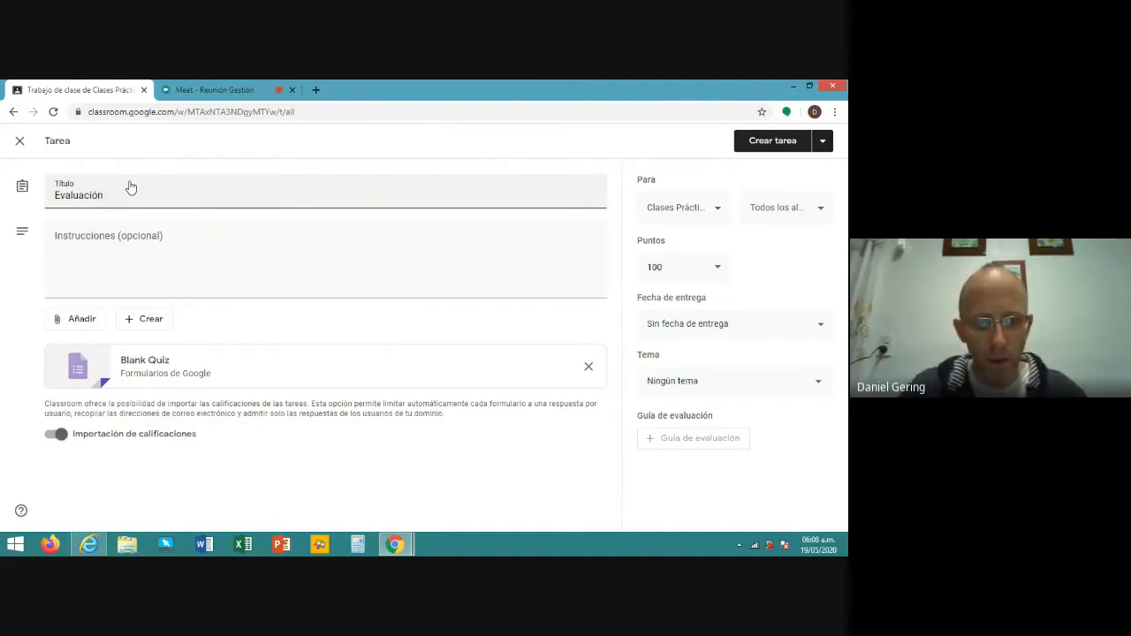
pyautogui.write(' de Th')
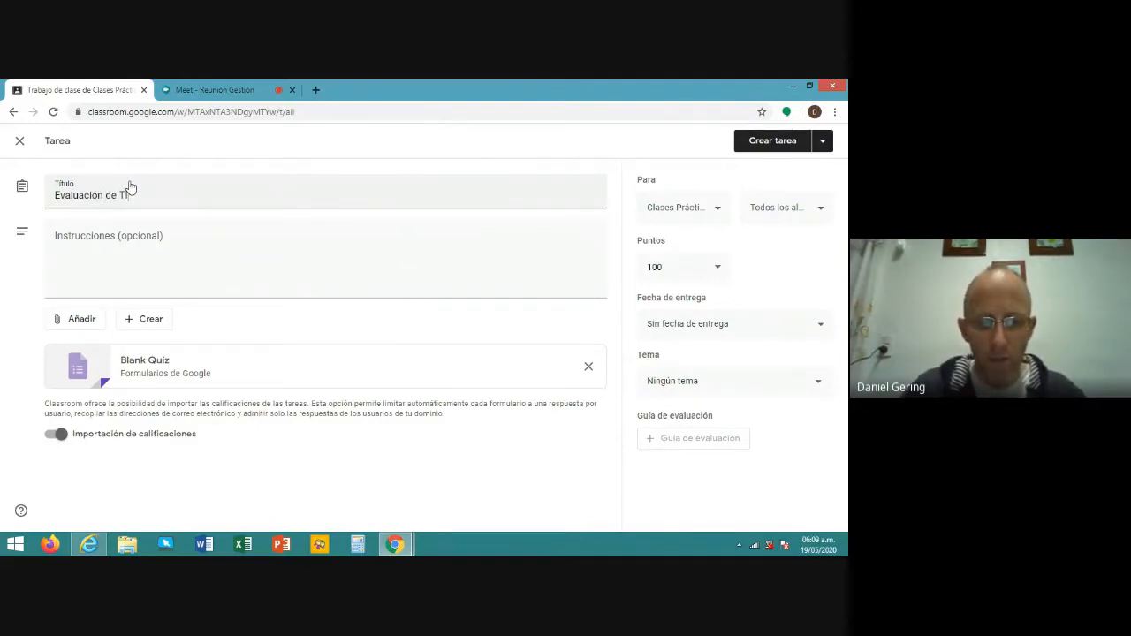
pyautogui.write('C')
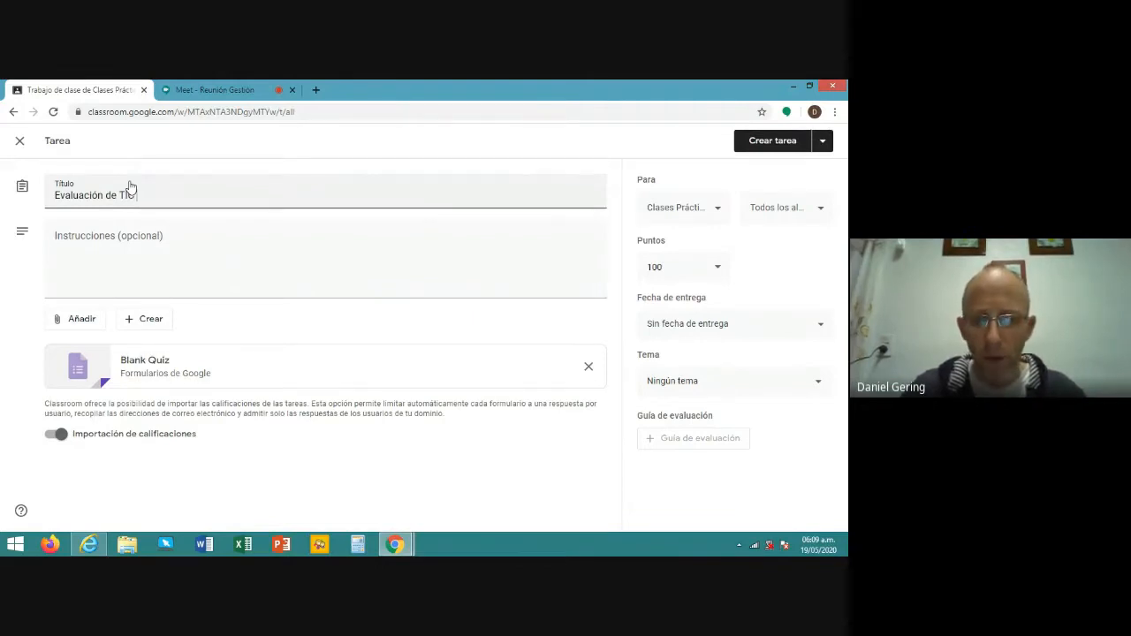
pyautogui.write('-1')
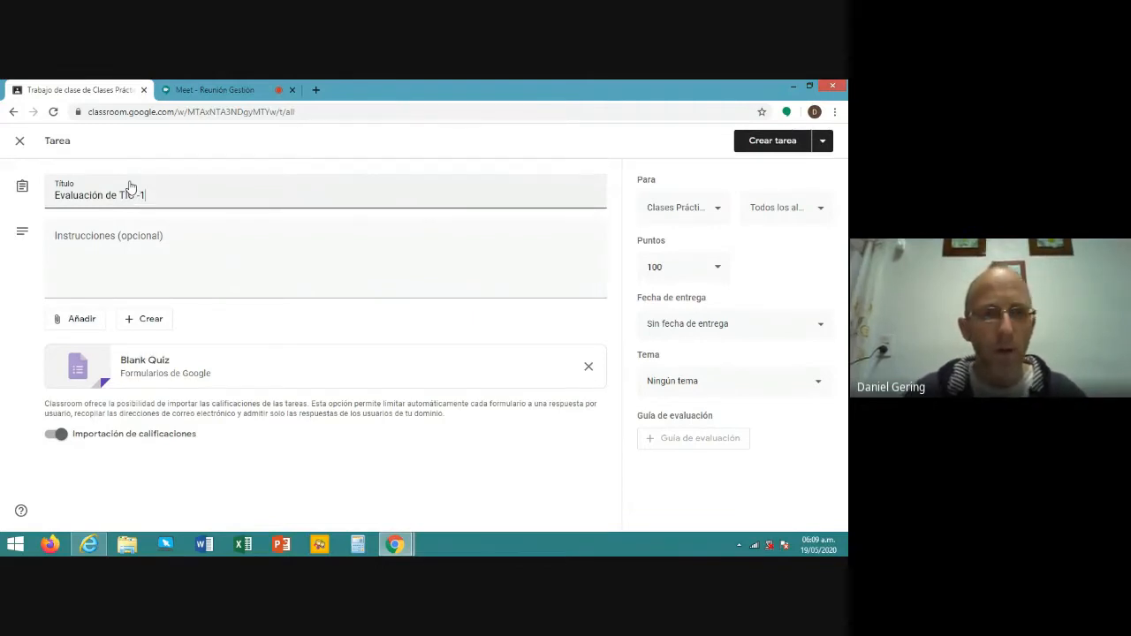
pyautogui.click(227, 230)
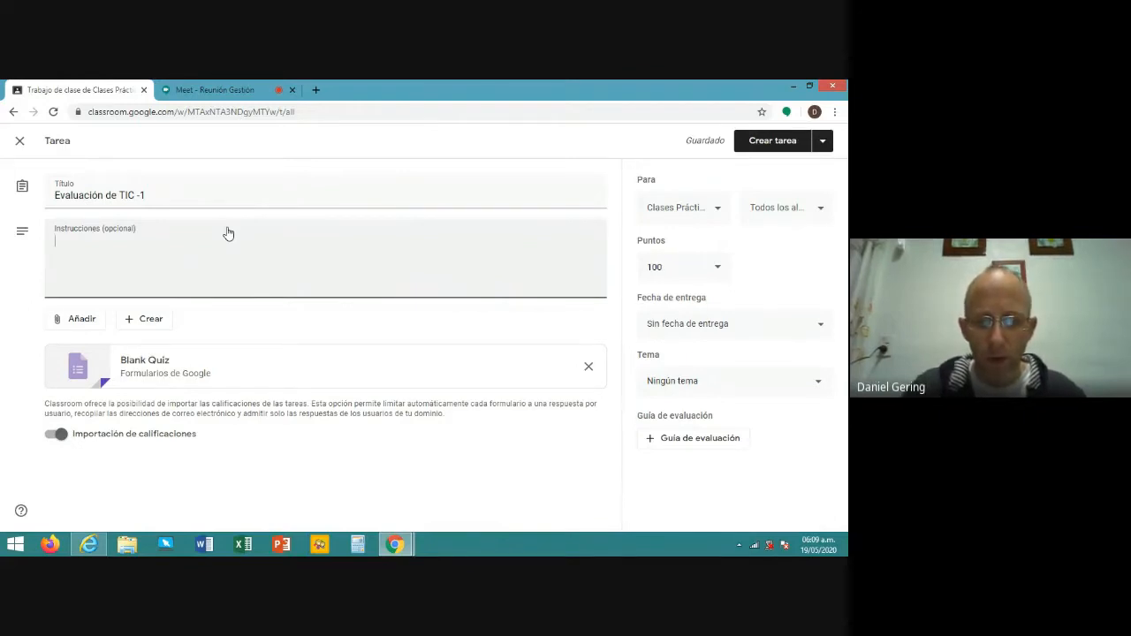
pyautogui.write('Completar ')
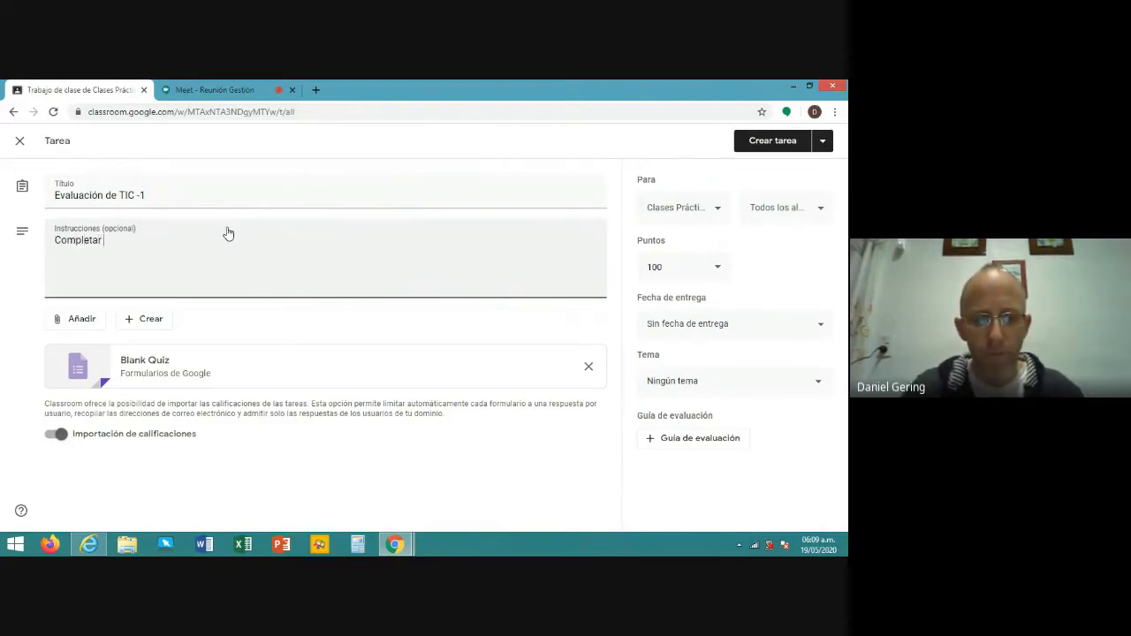
pyautogui.write('las ')
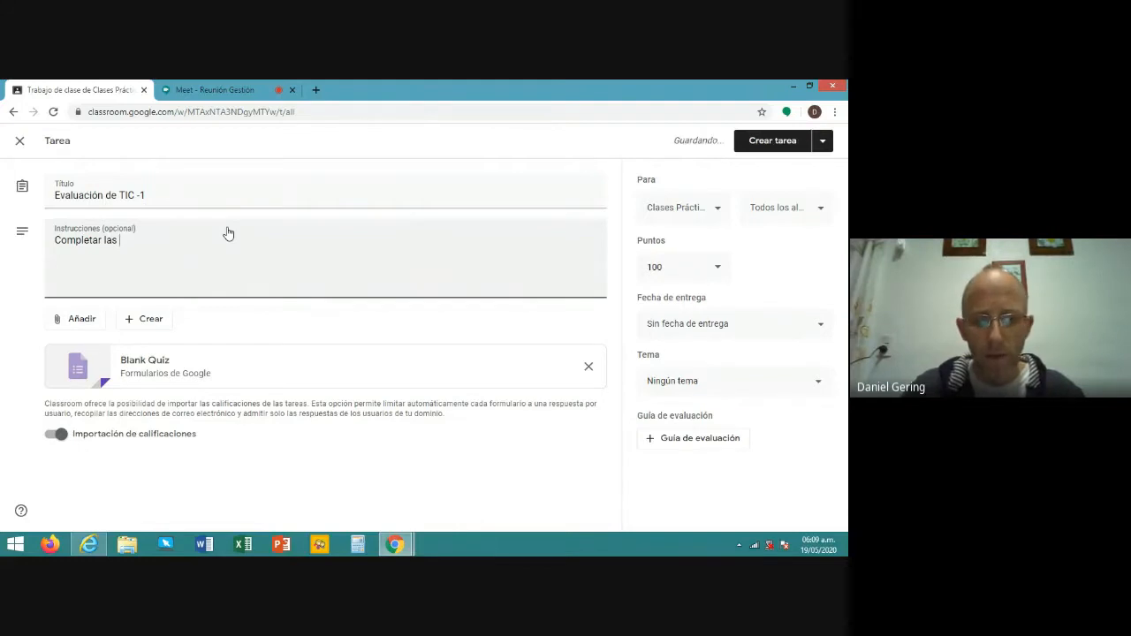
pyautogui.write('preguntas')
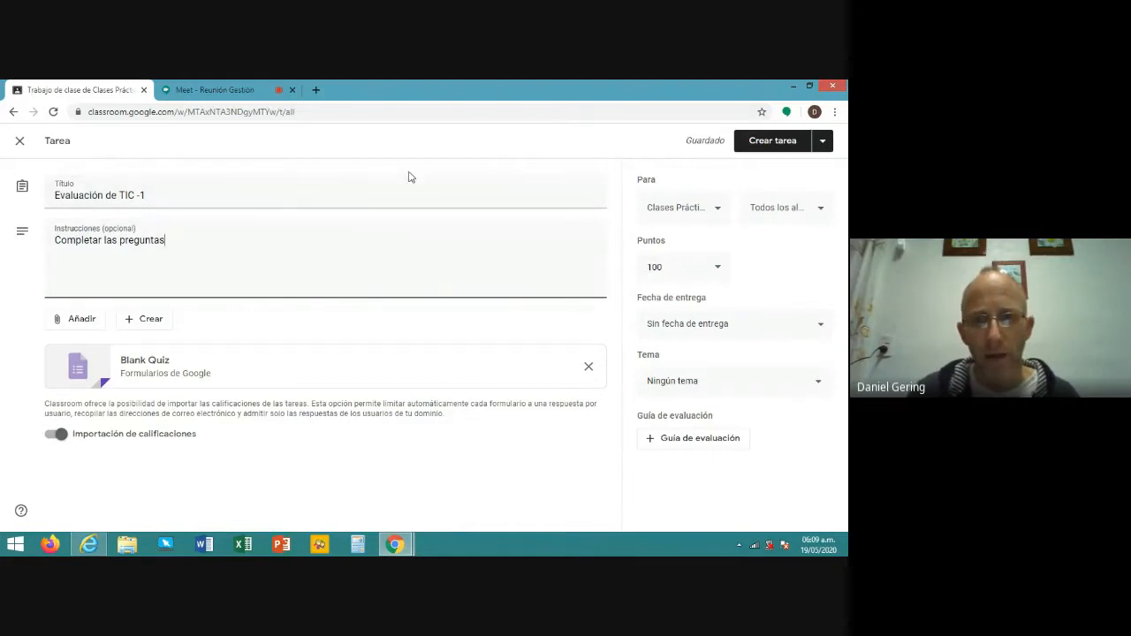
# - Keep Clases Prácticas and all students as recipients and lower the points from 100 to 10
pyautogui.click(718, 211)
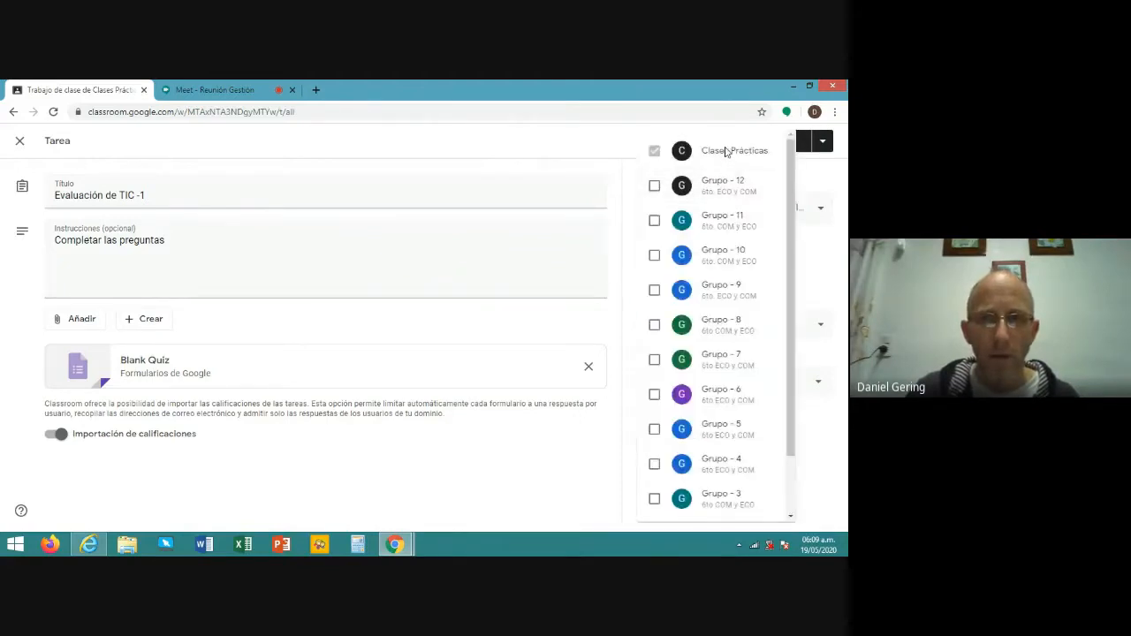
pyautogui.click(606, 153)
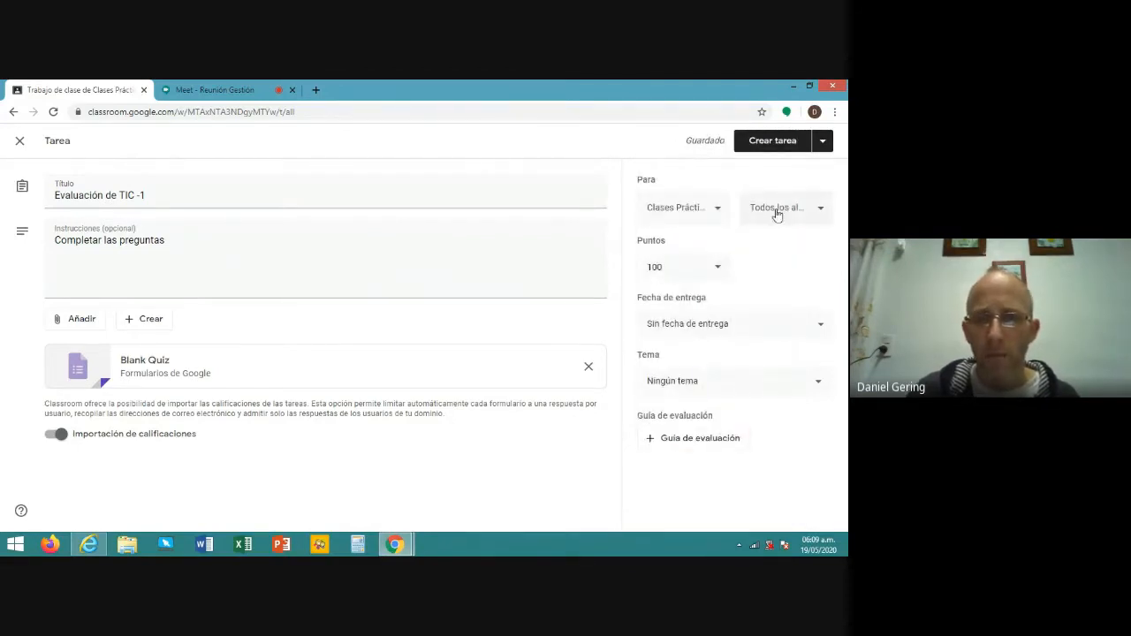
pyautogui.click(823, 210)
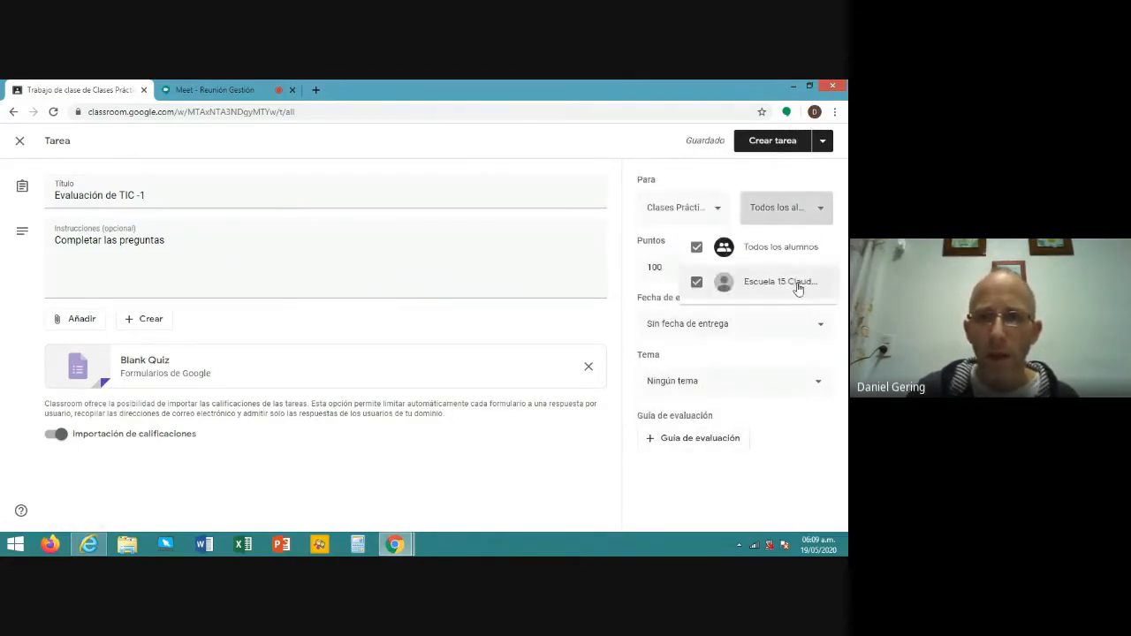
pyautogui.click(622, 180)
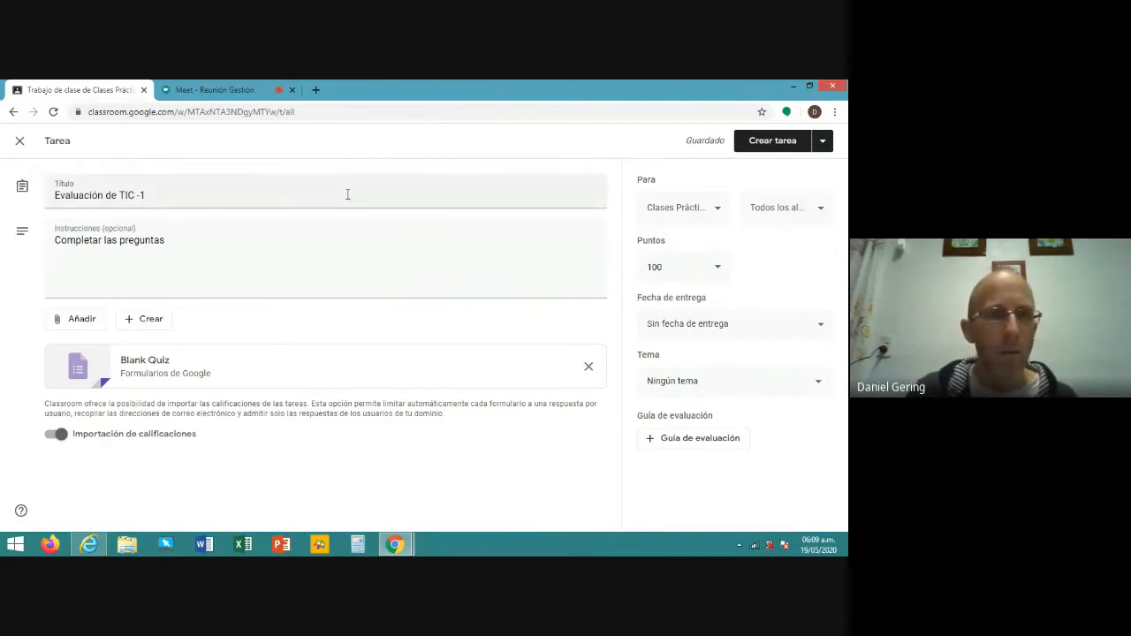
pyautogui.click(669, 268)
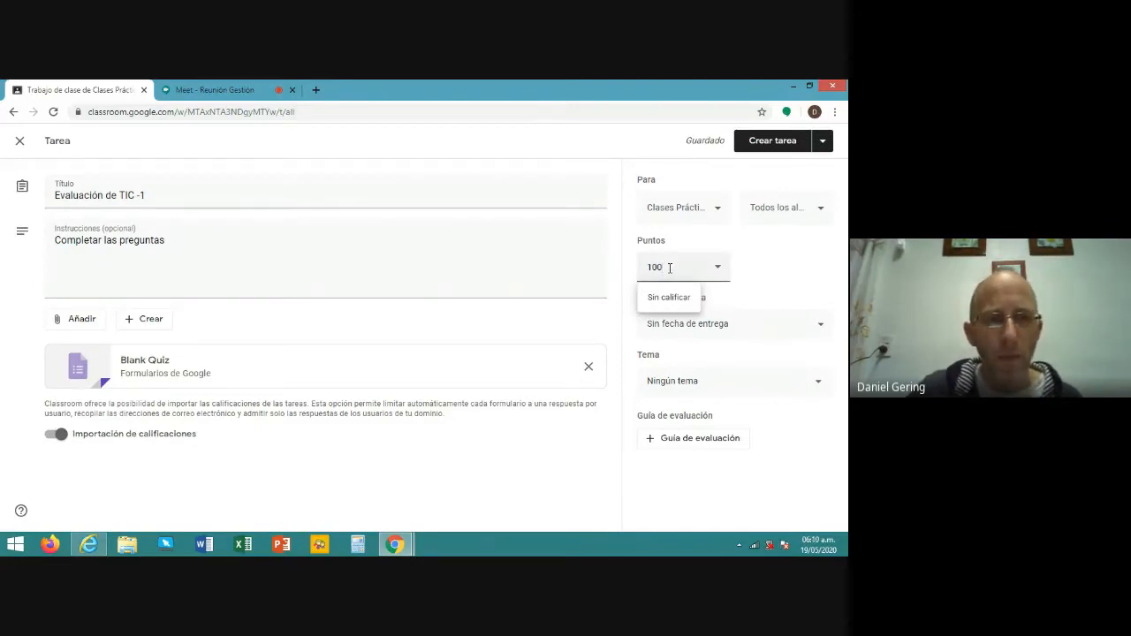
pyautogui.press('BackSpace')
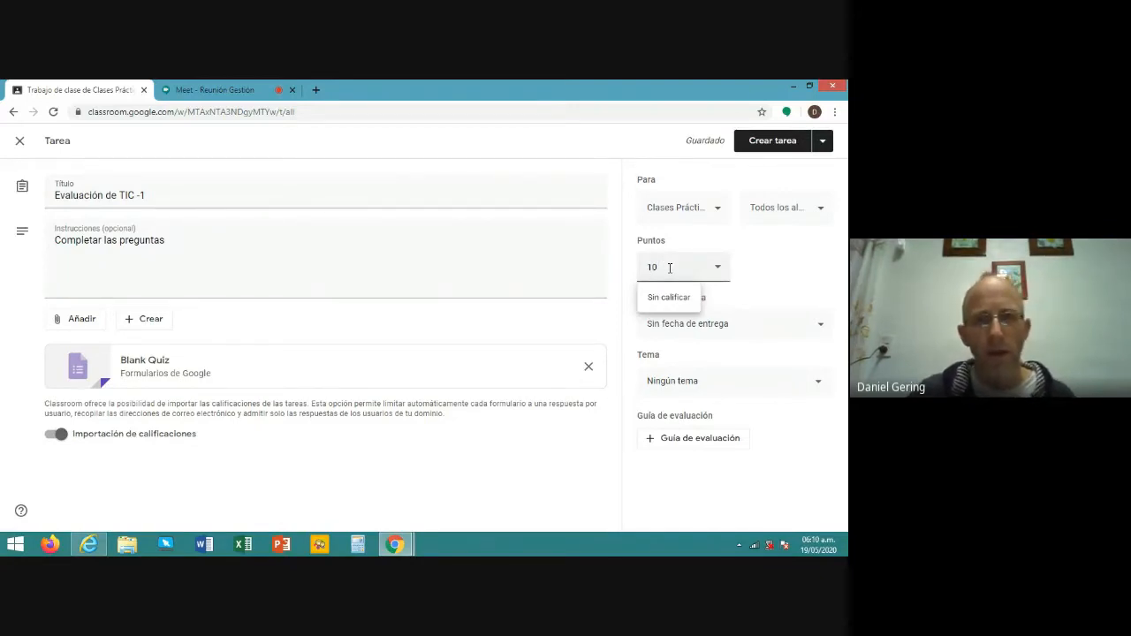
pyautogui.click(452, 334)
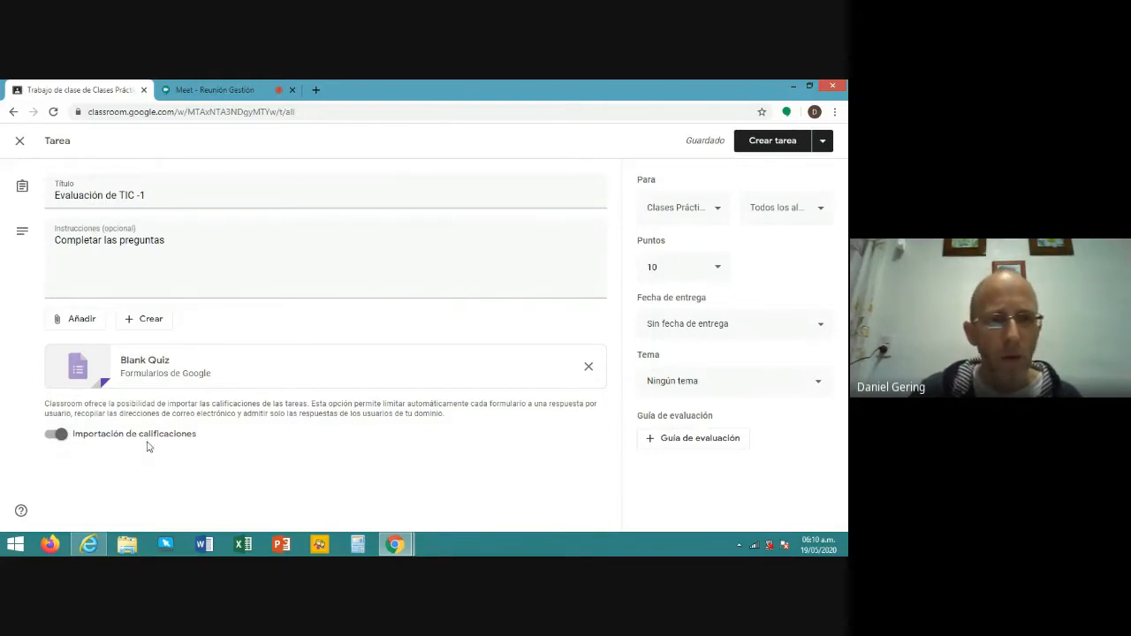
# - Turn off grade importing and open the attached Blank Quiz in Google Forms
pyautogui.click(61, 436)
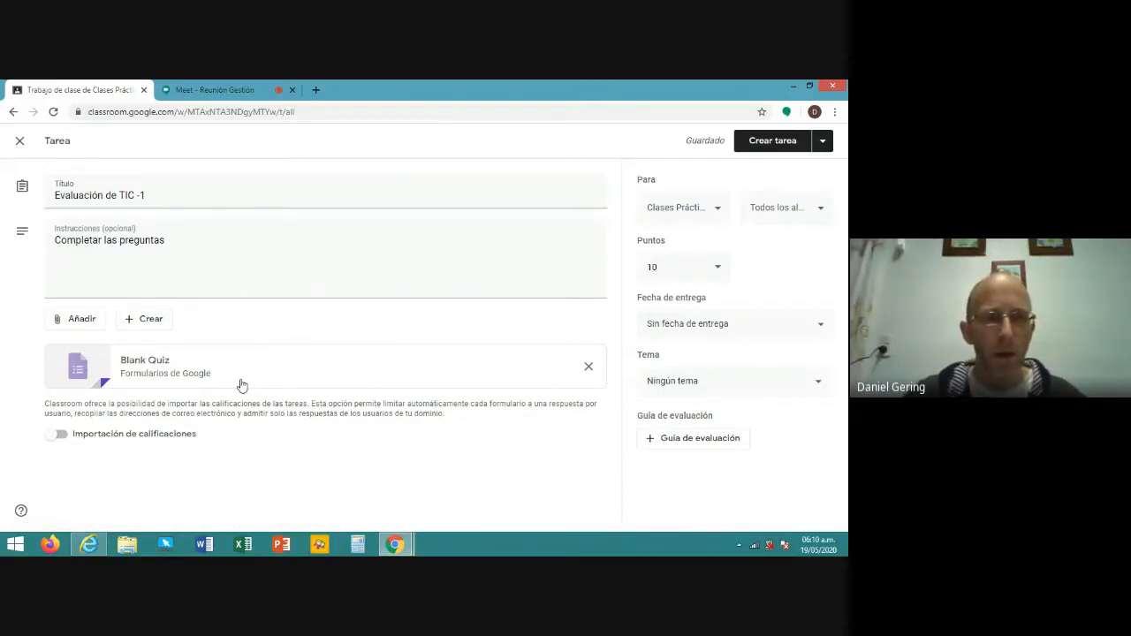
pyautogui.click(104, 367)
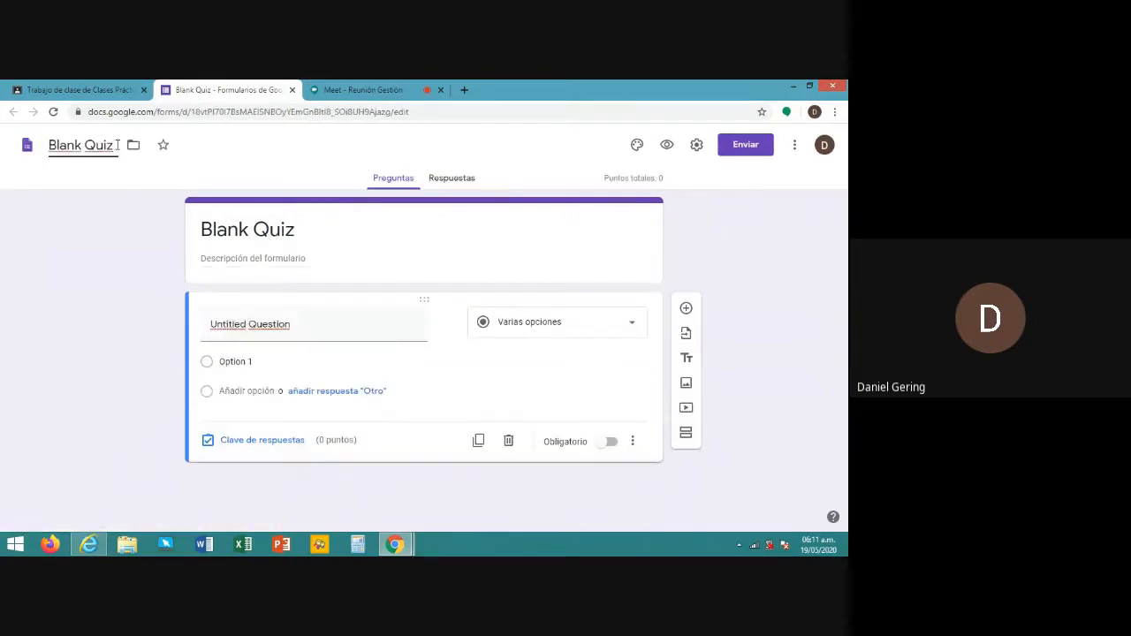
# - Rename the form file and its header title to 'Examen 1 -TIC'
pyautogui.moveTo(117, 145); pyautogui.dragTo(51, 161)
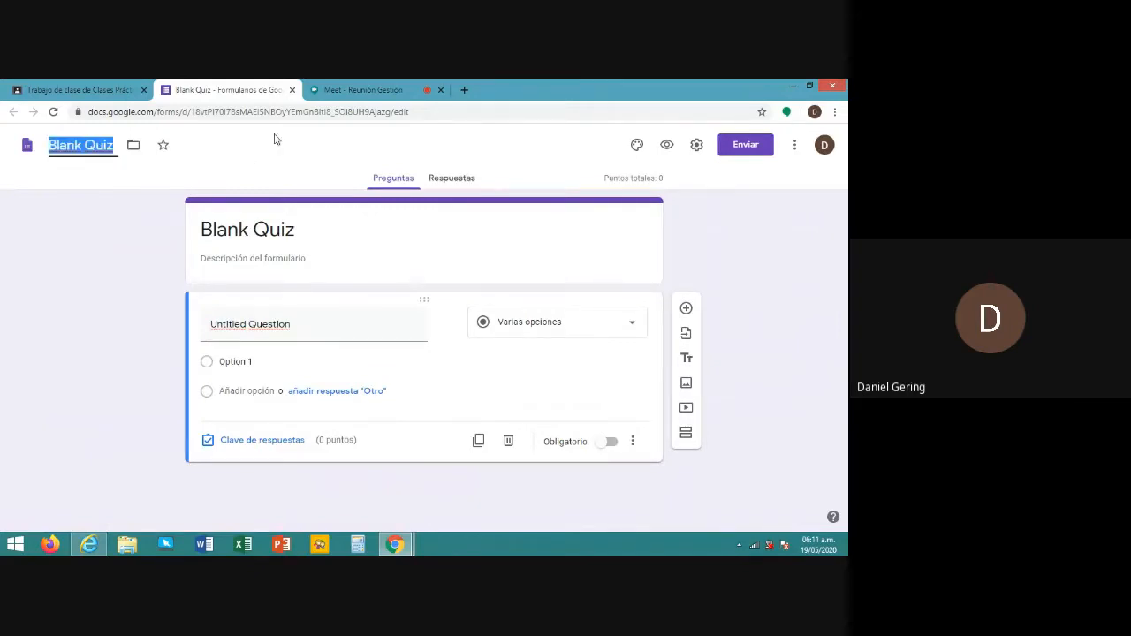
pyautogui.write('Examen')
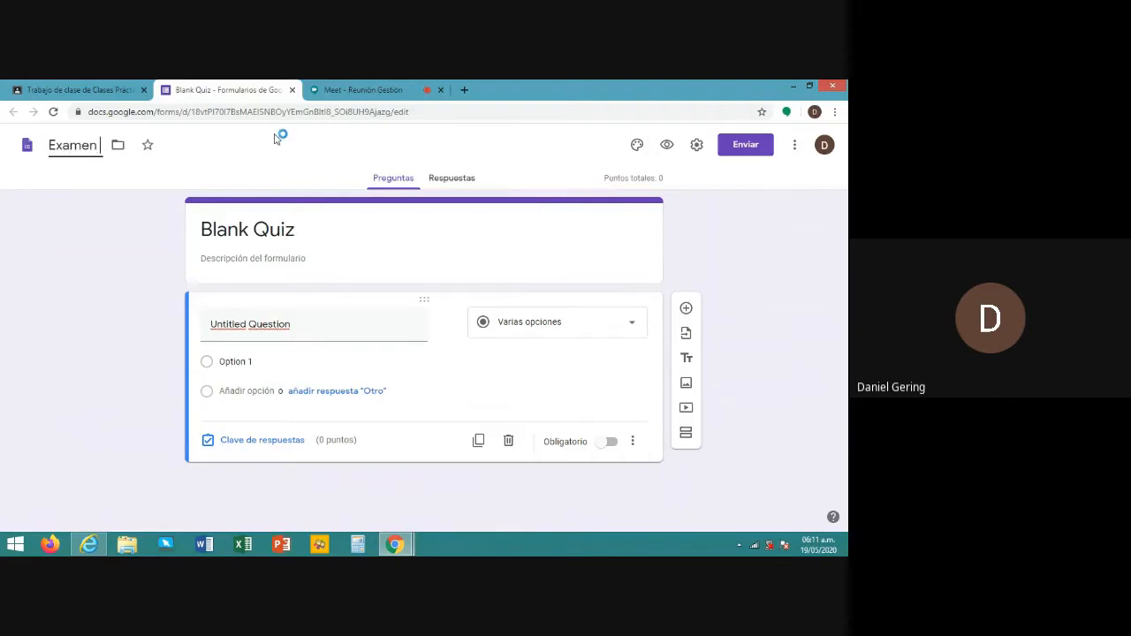
pyautogui.write(' 1 -TIC')
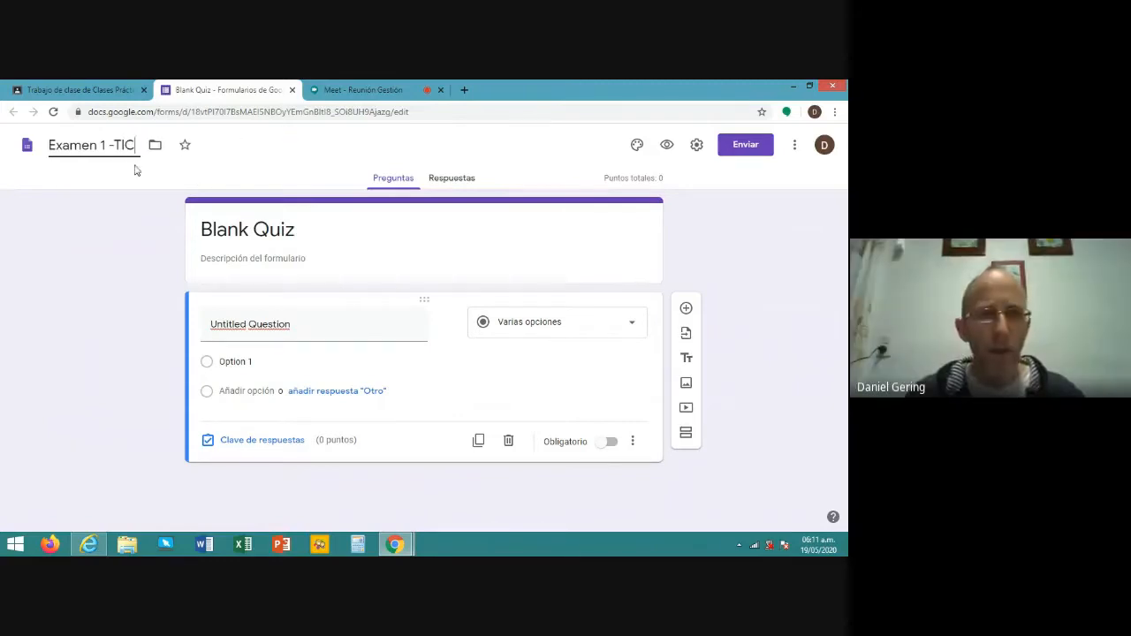
pyautogui.moveTo(136, 147); pyautogui.dragTo(26, 144)
pyautogui.hotkey('ctrl', 'c')
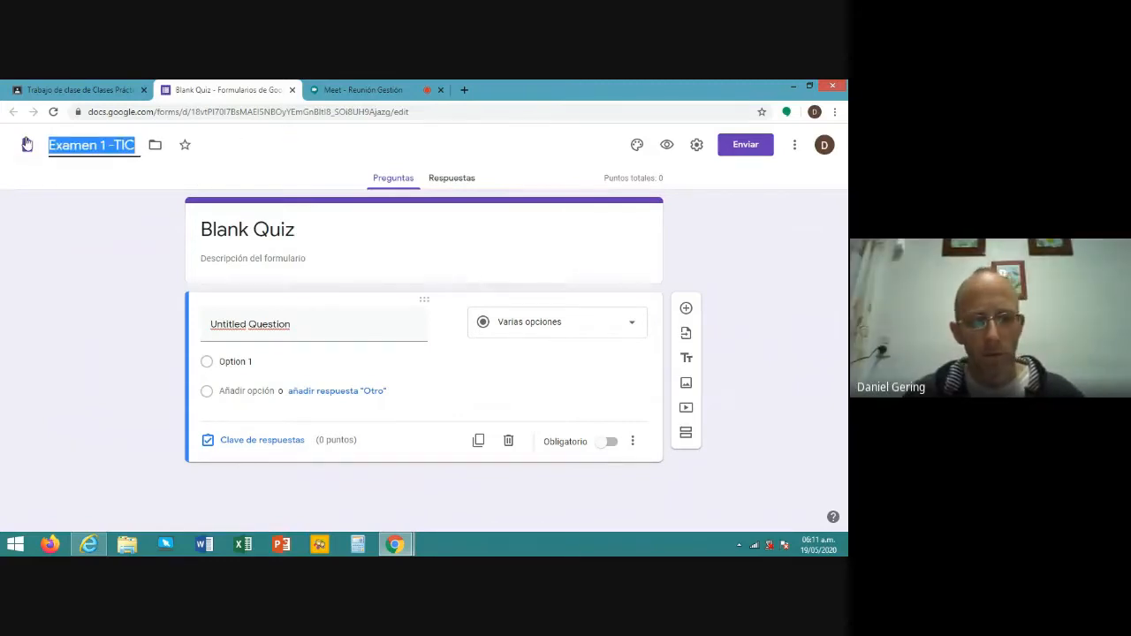
pyautogui.click(269, 232)
pyautogui.hotkey('ctrl', 'v')
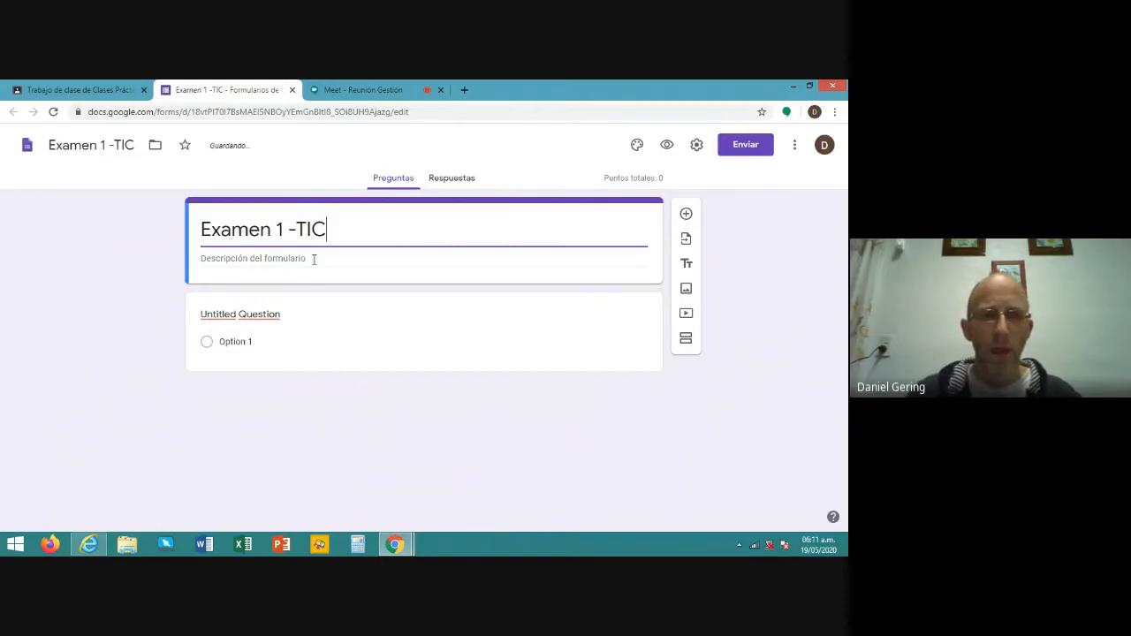
pyautogui.click(313, 258)
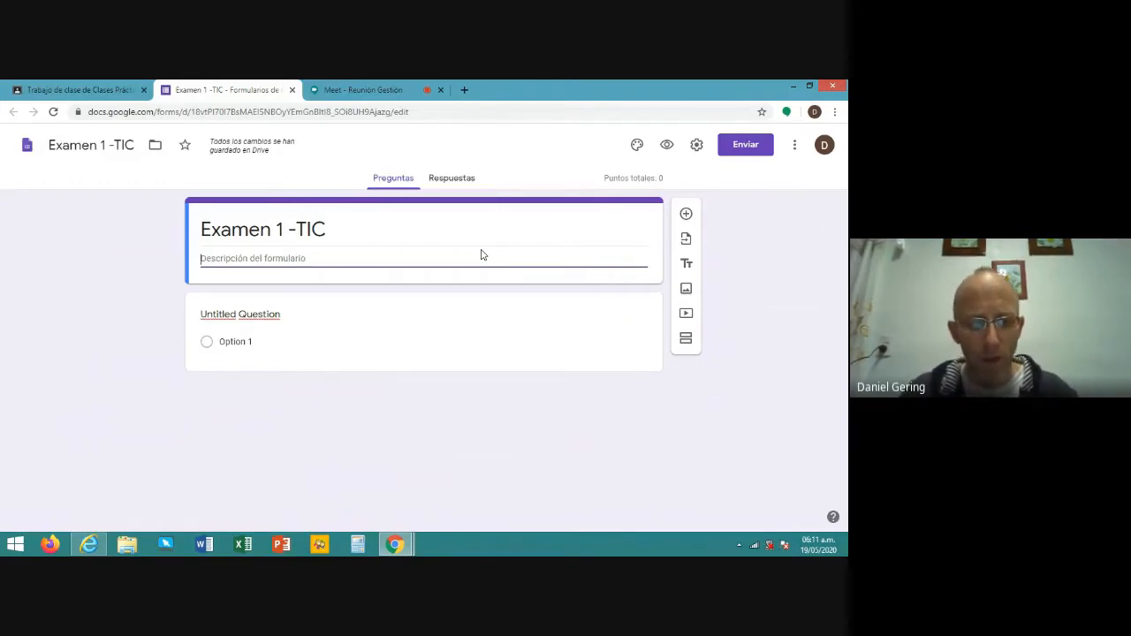
# - Enter the form description 'Apunte desde pag. 1 - 11'
pyautogui.write('Ap')
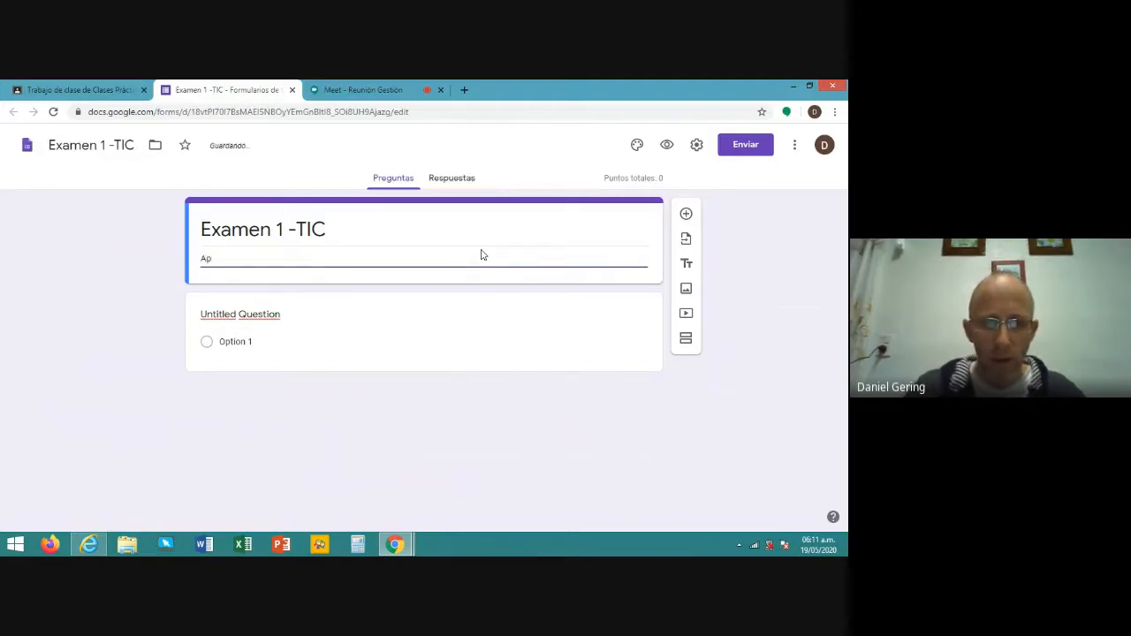
pyautogui.write('unte')
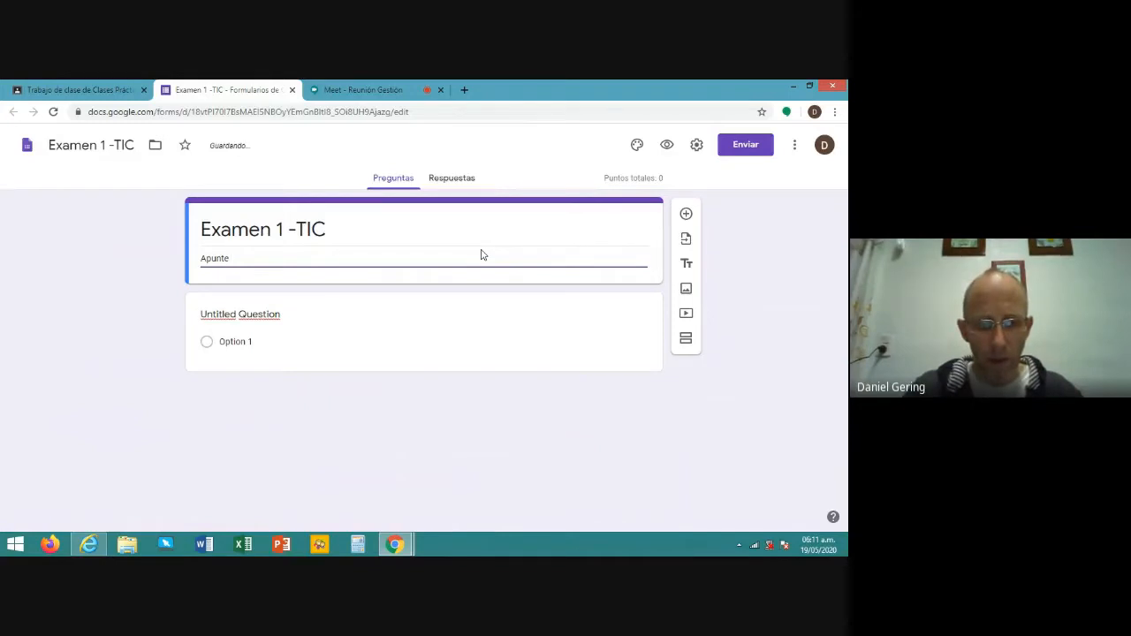
pyautogui.write(' desde')
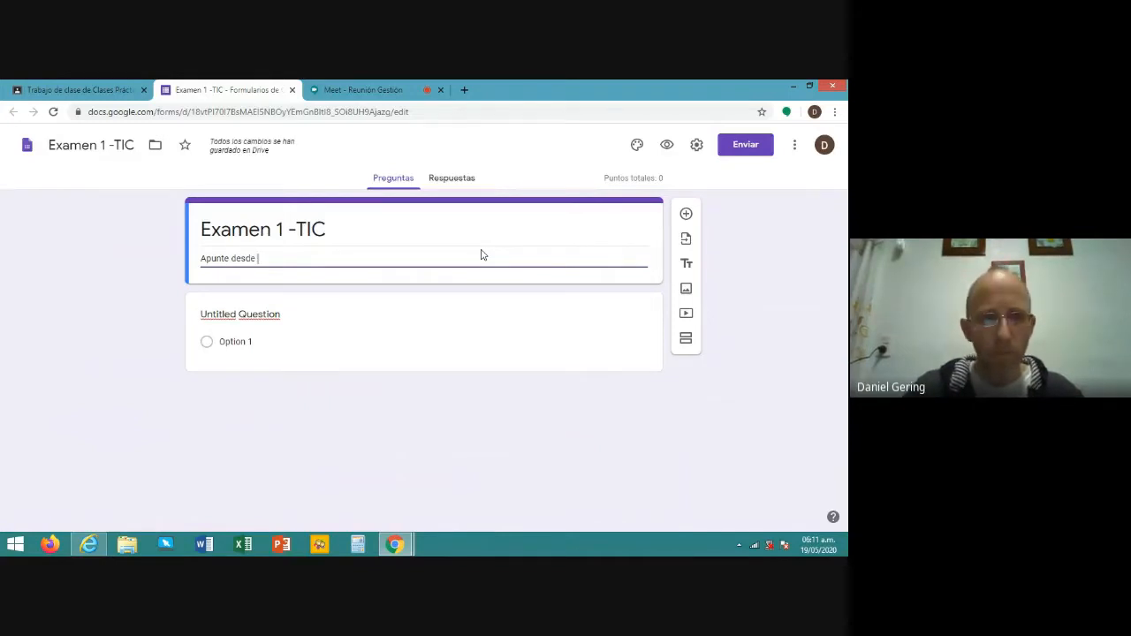
pyautogui.write(' h')
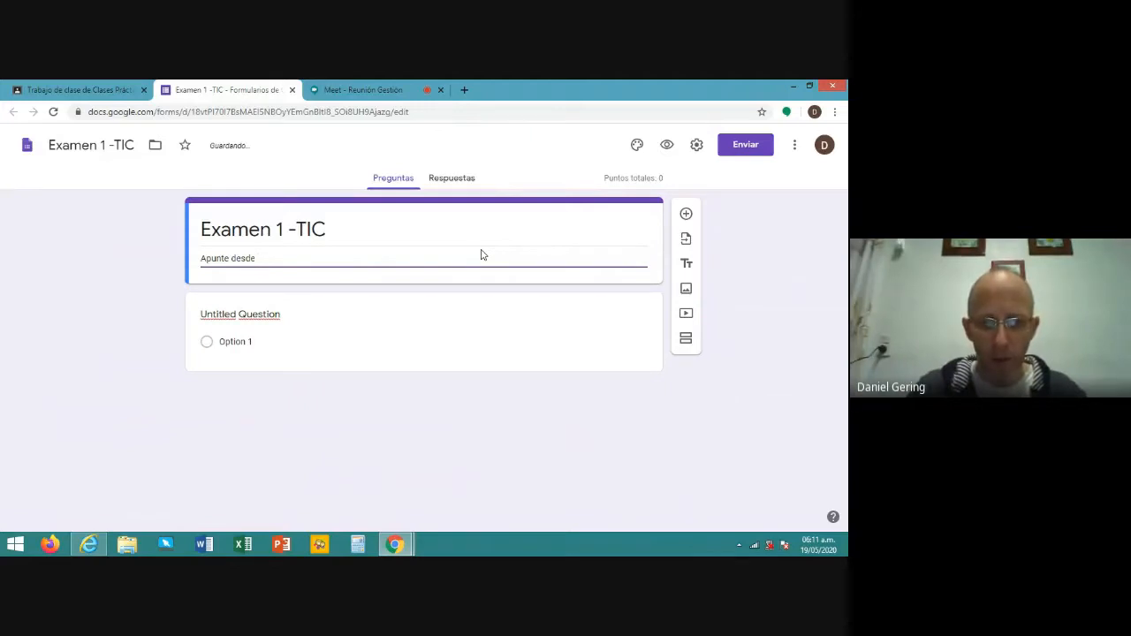
pyautogui.write('pag')
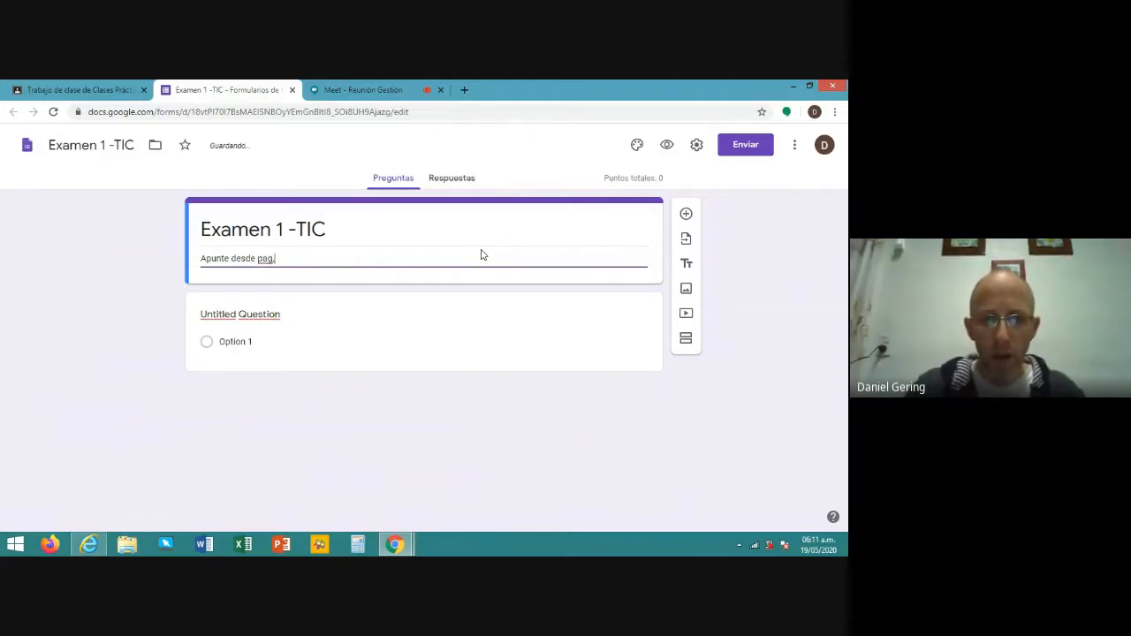
pyautogui.write('. 1')
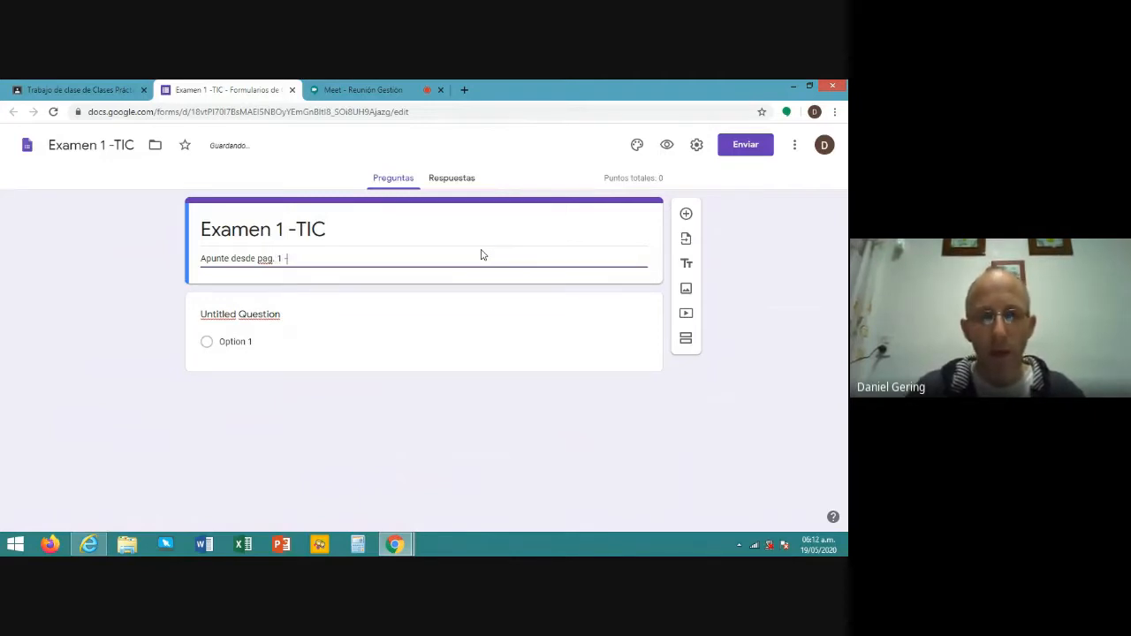
pyautogui.write(' - 11')
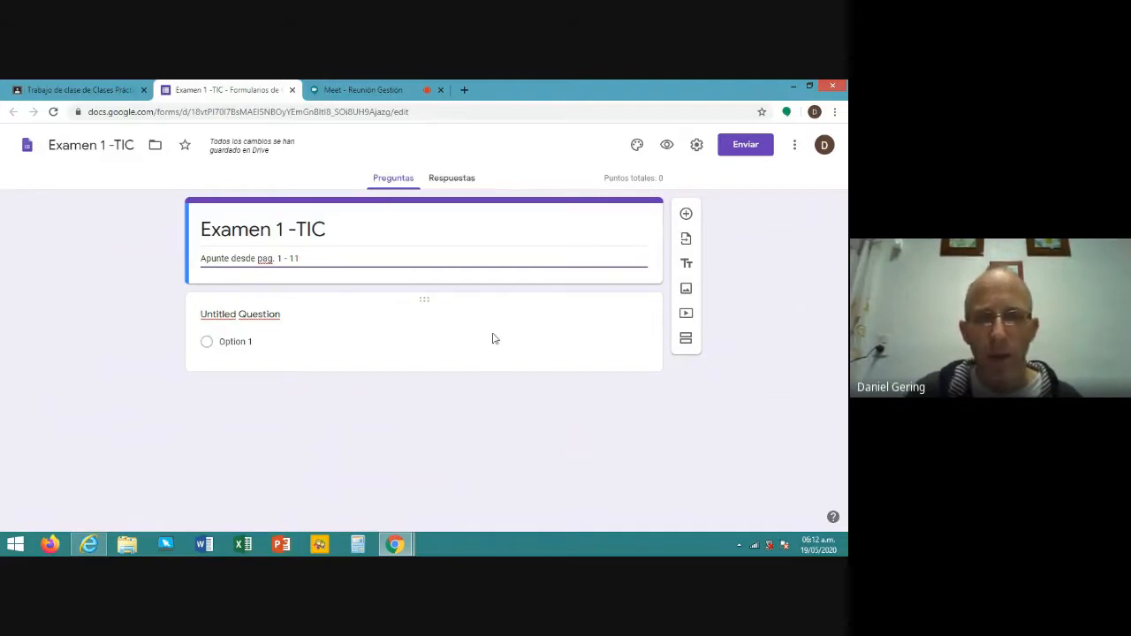
# - Write the question 'La información no afecta al canal' with options 'Verdero' and 'Falso'
pyautogui.click(455, 327)
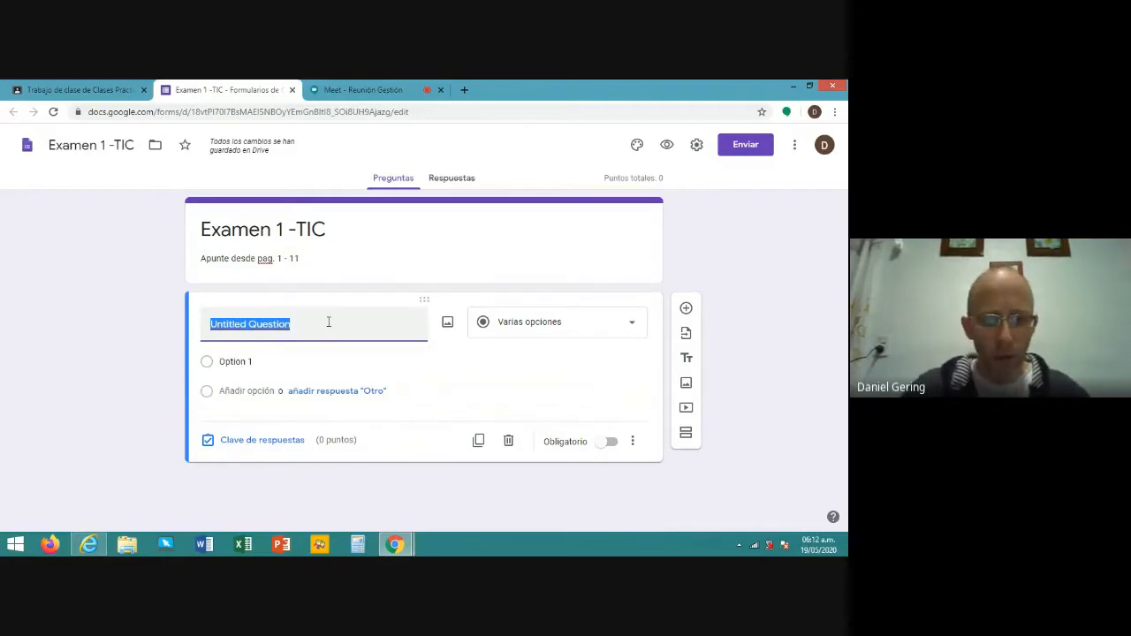
pyautogui.write('La')
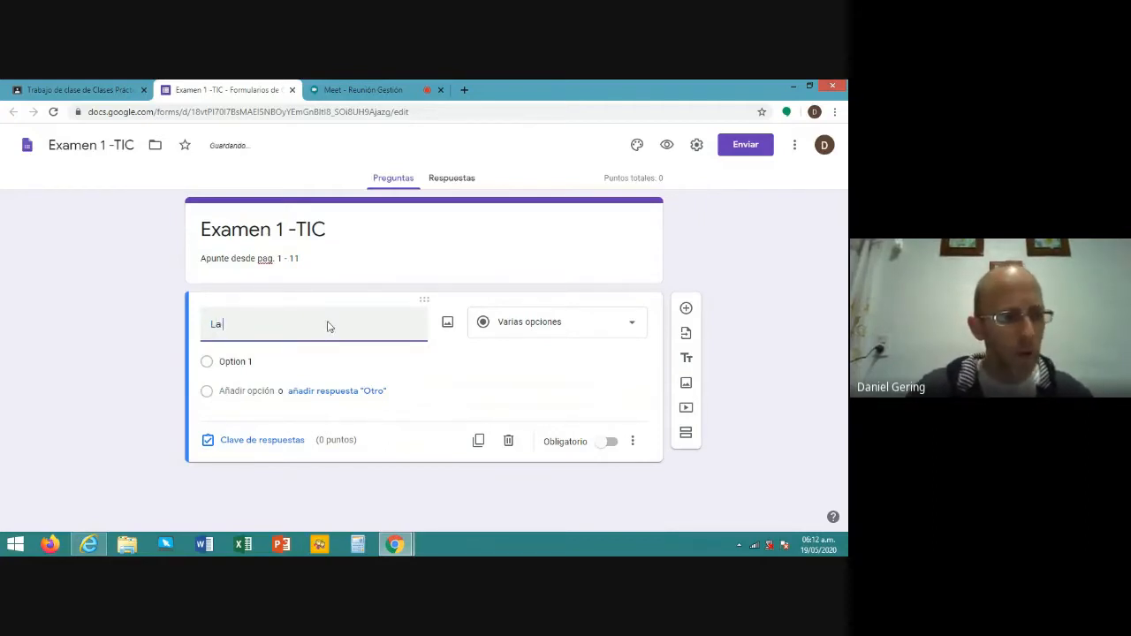
pyautogui.write(' in')
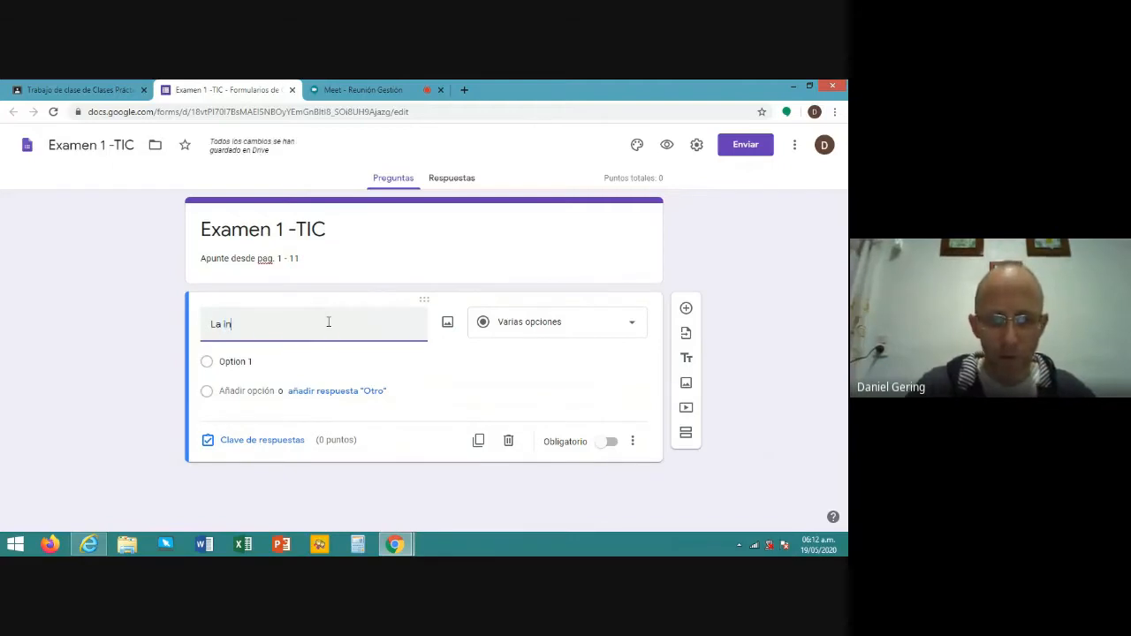
pyautogui.write('formación')
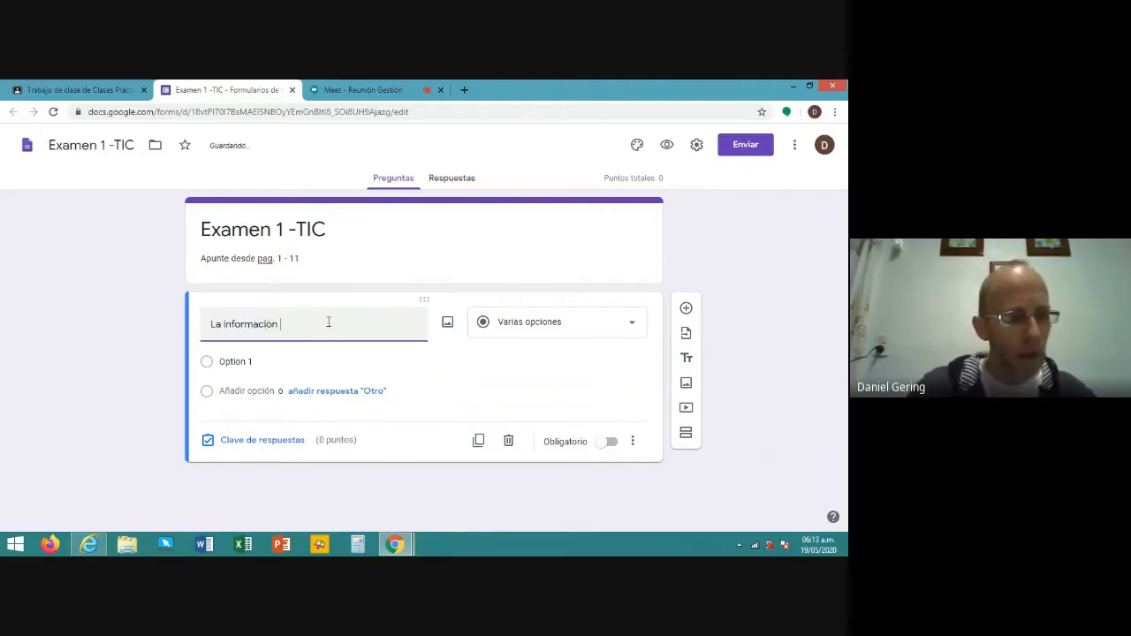
pyautogui.write(' no ')
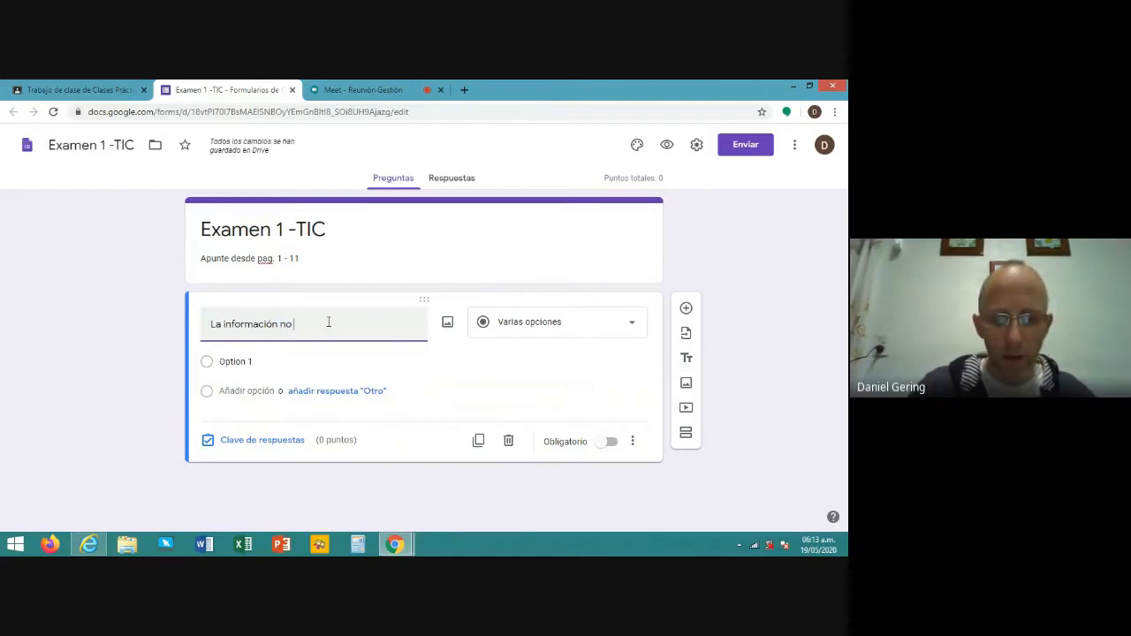
pyautogui.write('afecta ')
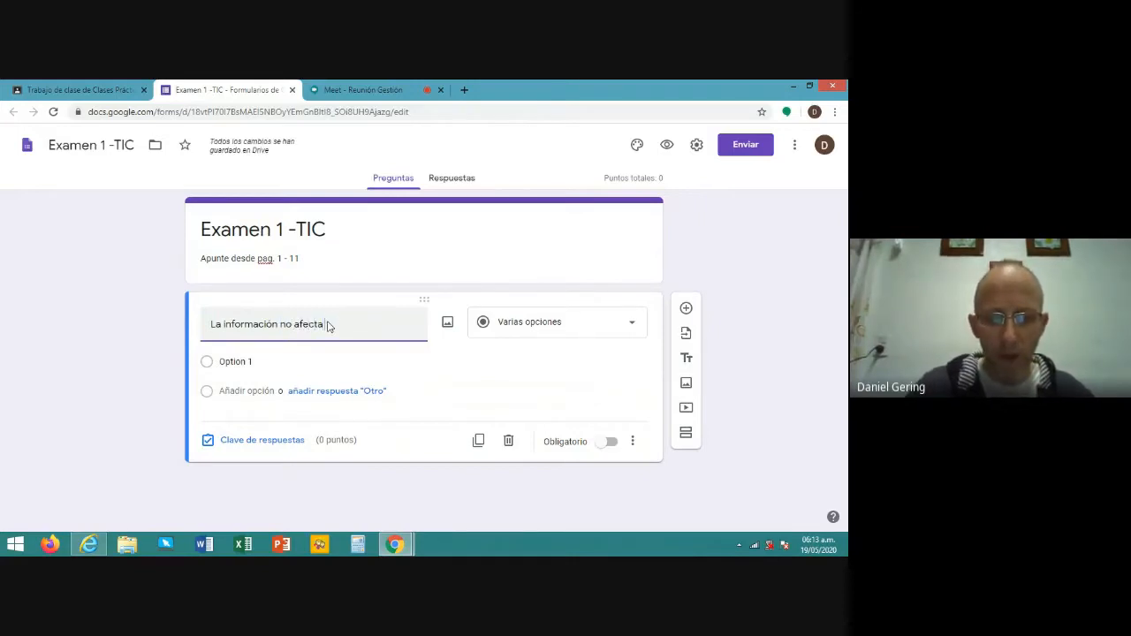
pyautogui.write('al canal')
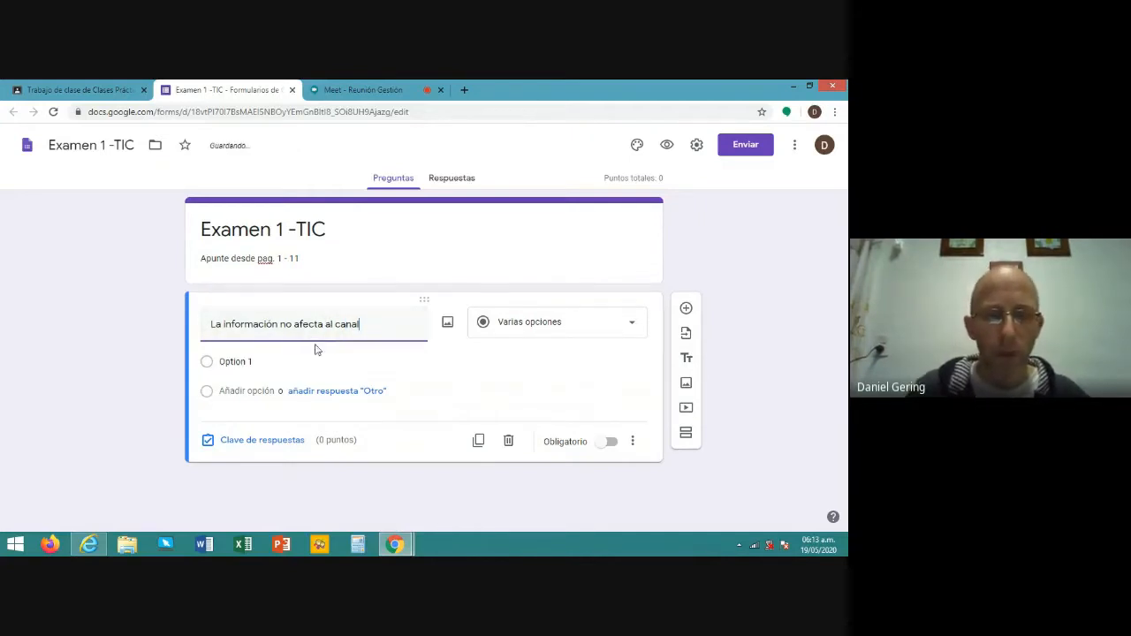
pyautogui.click(263, 360)
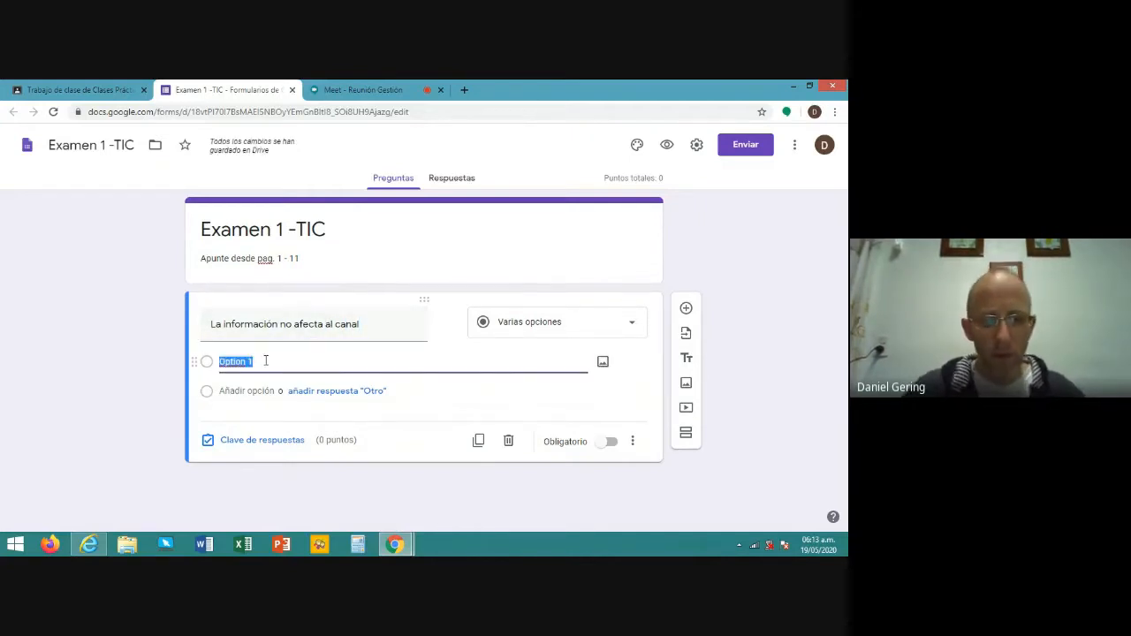
pyautogui.write('Verda')
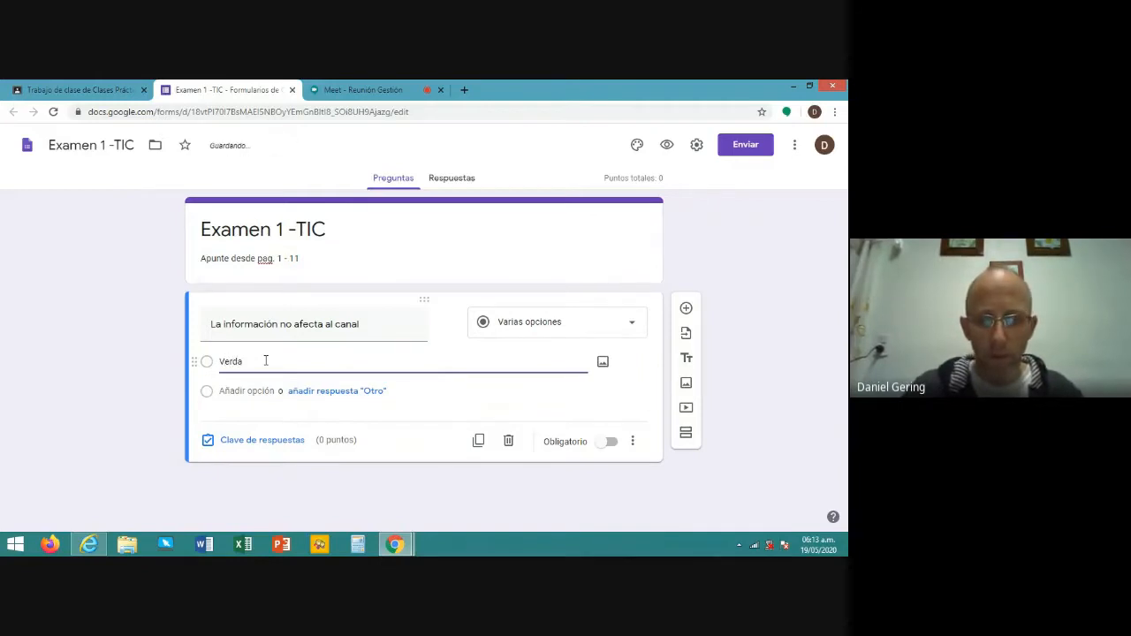
pyautogui.press('BackSpace')
pyautogui.write('e')
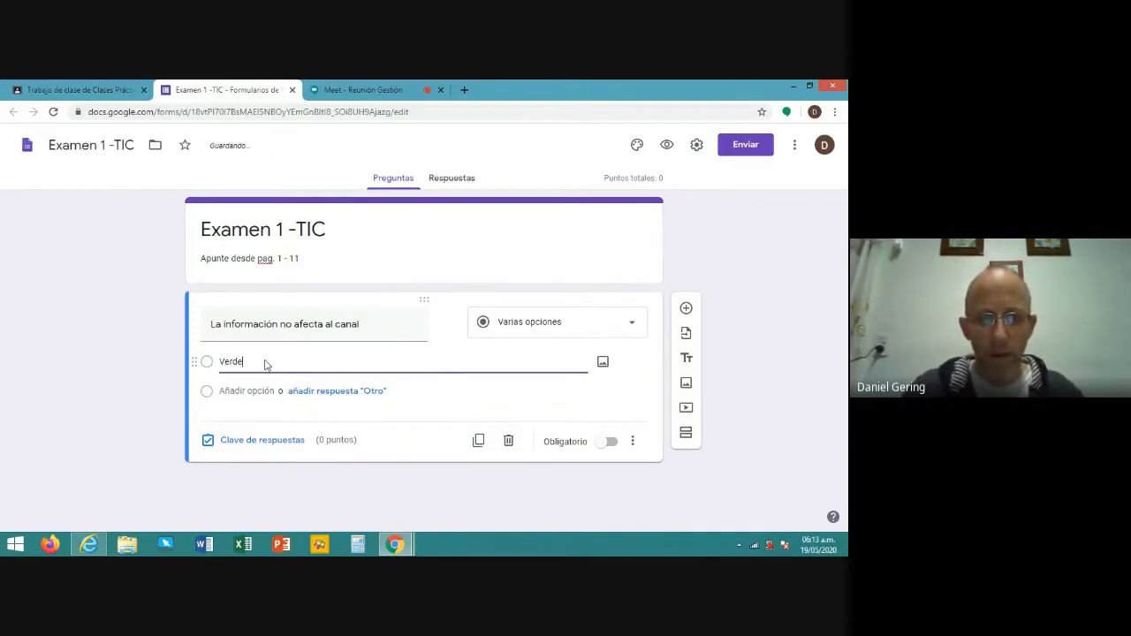
pyautogui.write('ro')
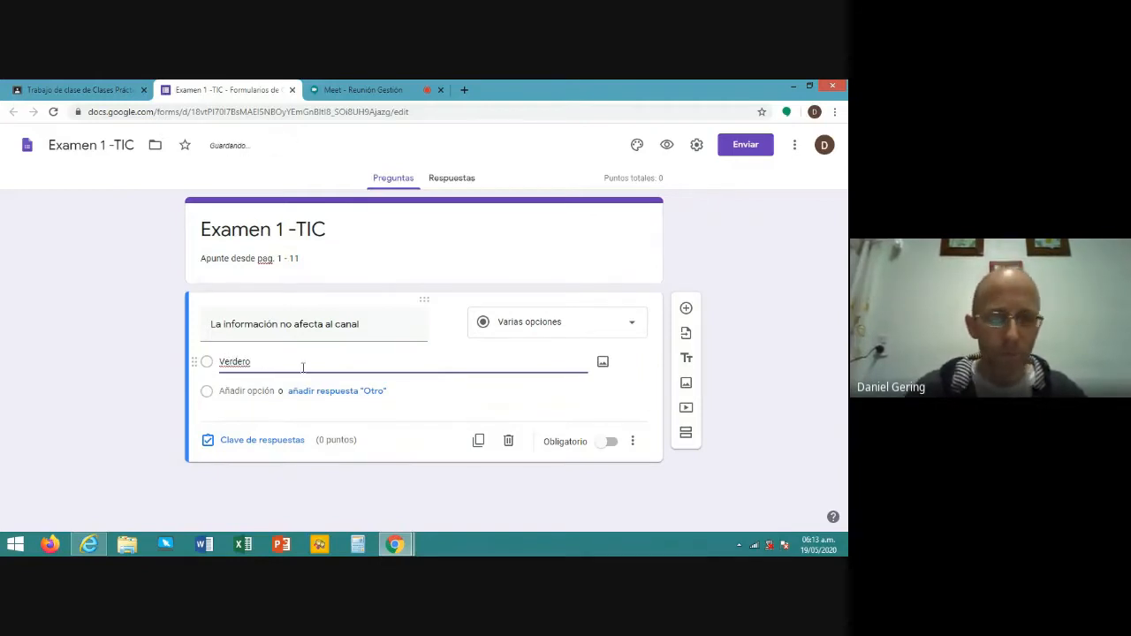
pyautogui.click(256, 391)
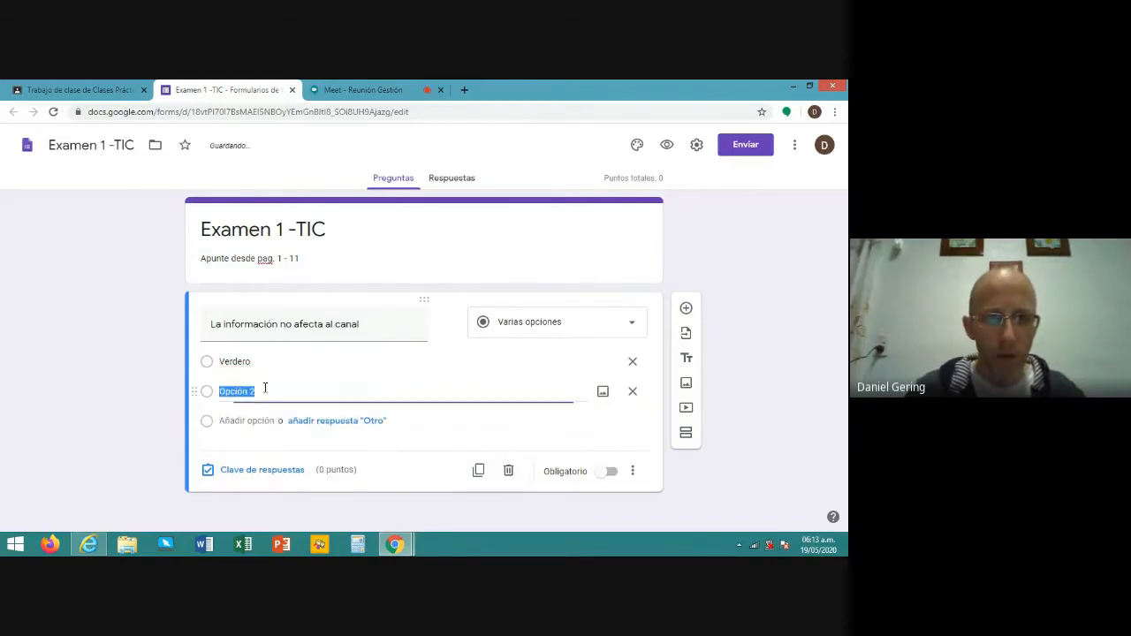
pyautogui.write('Fa')
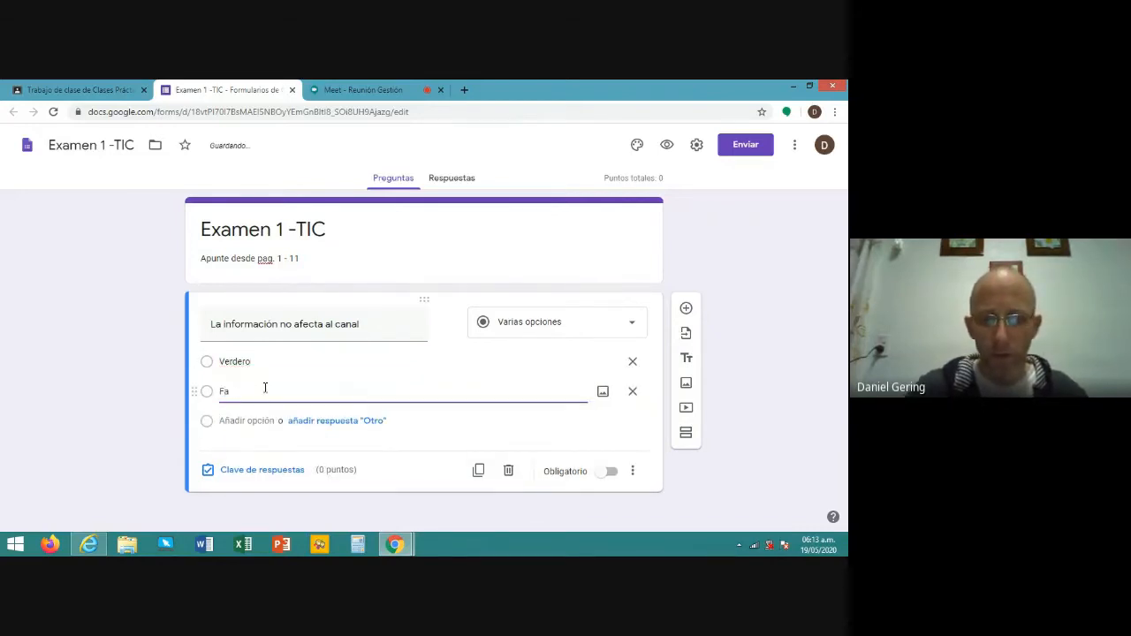
pyautogui.write('lso')
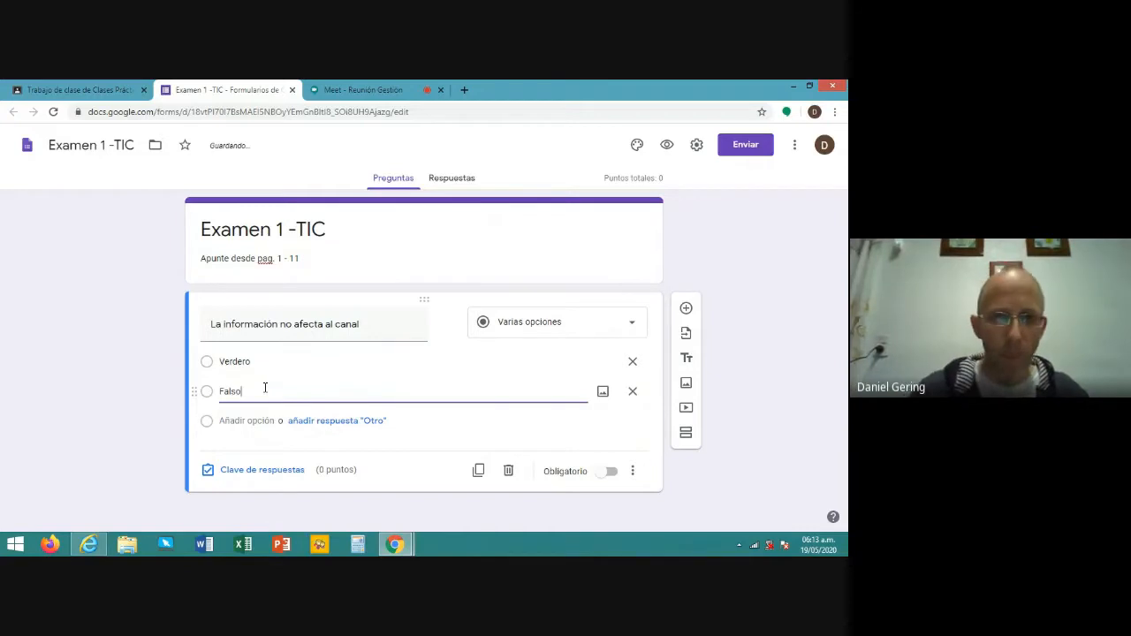
pyautogui.click(409, 362)
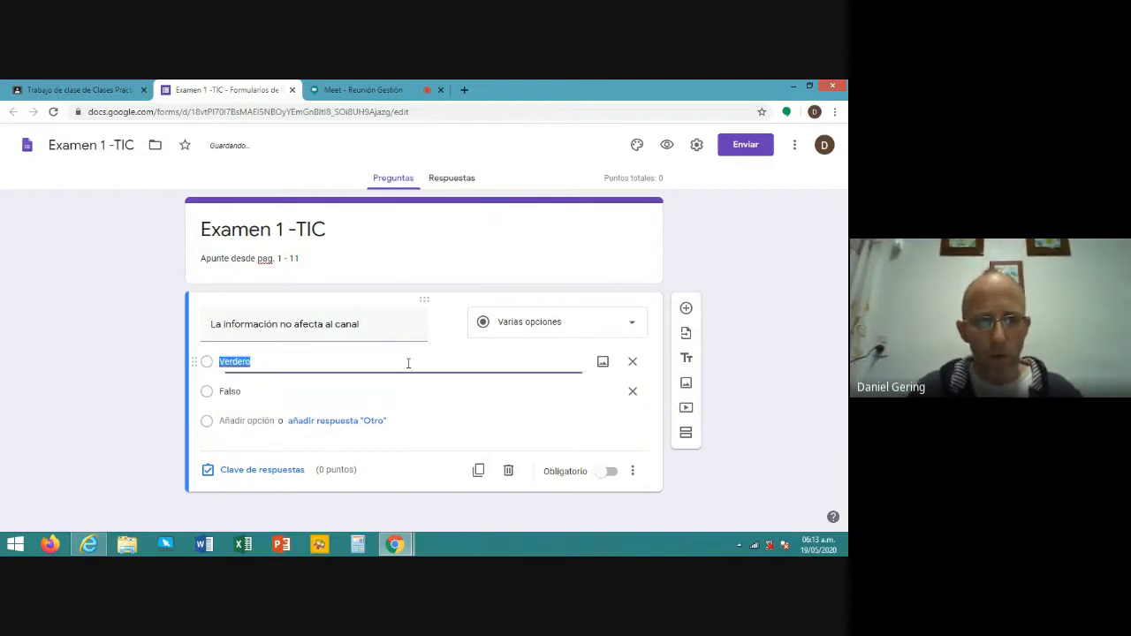
pyautogui.click(324, 389)
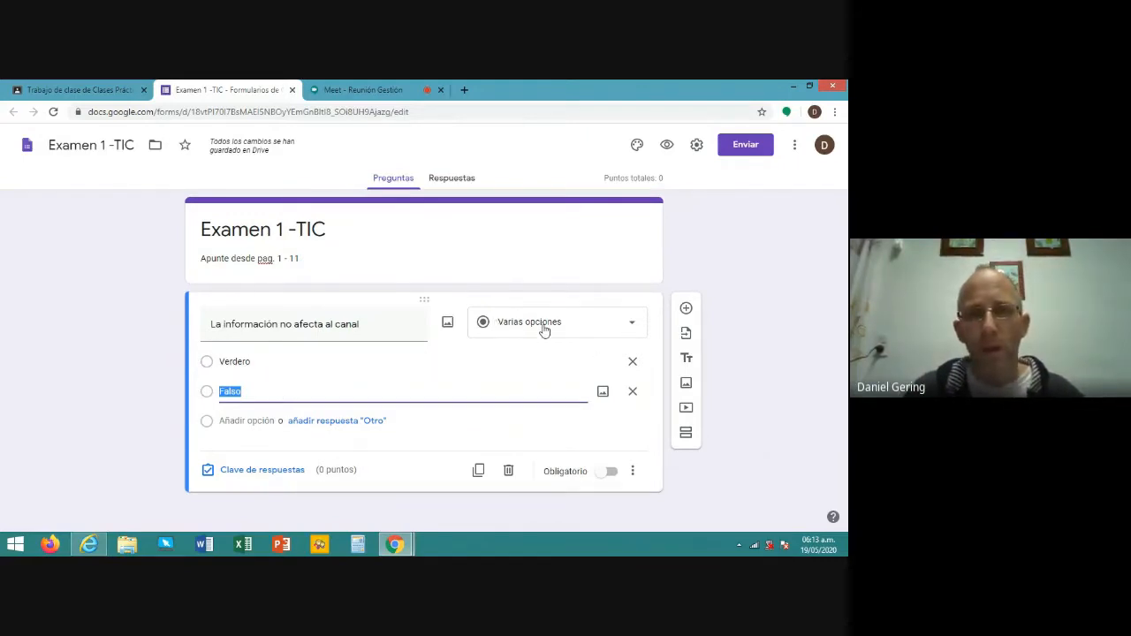
pyautogui.click(632, 328)
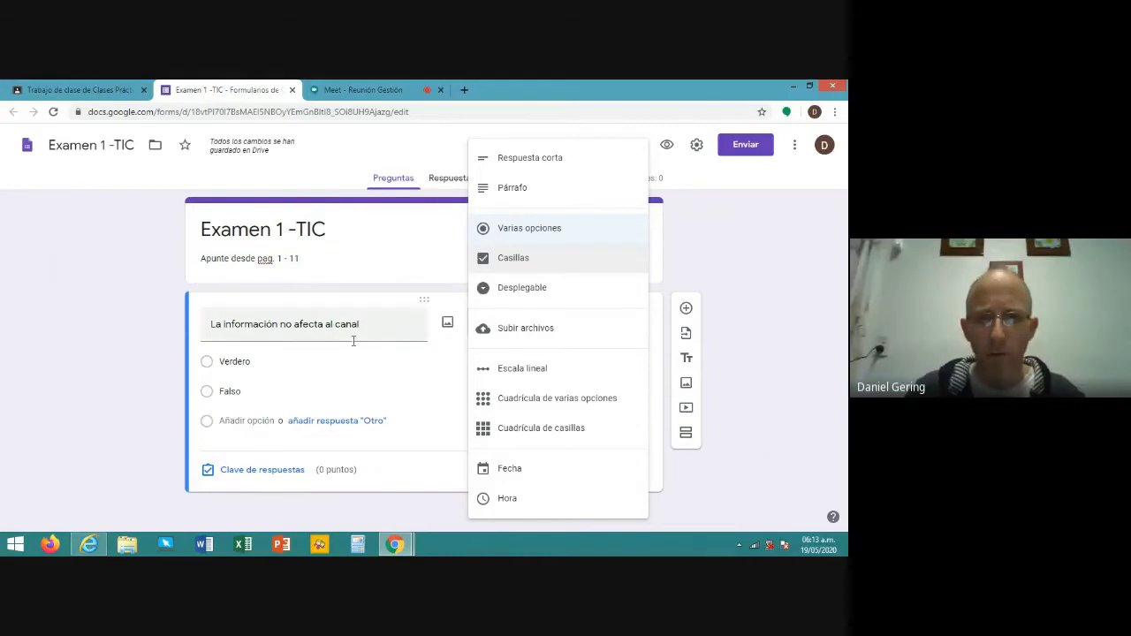
pyautogui.click(350, 387)
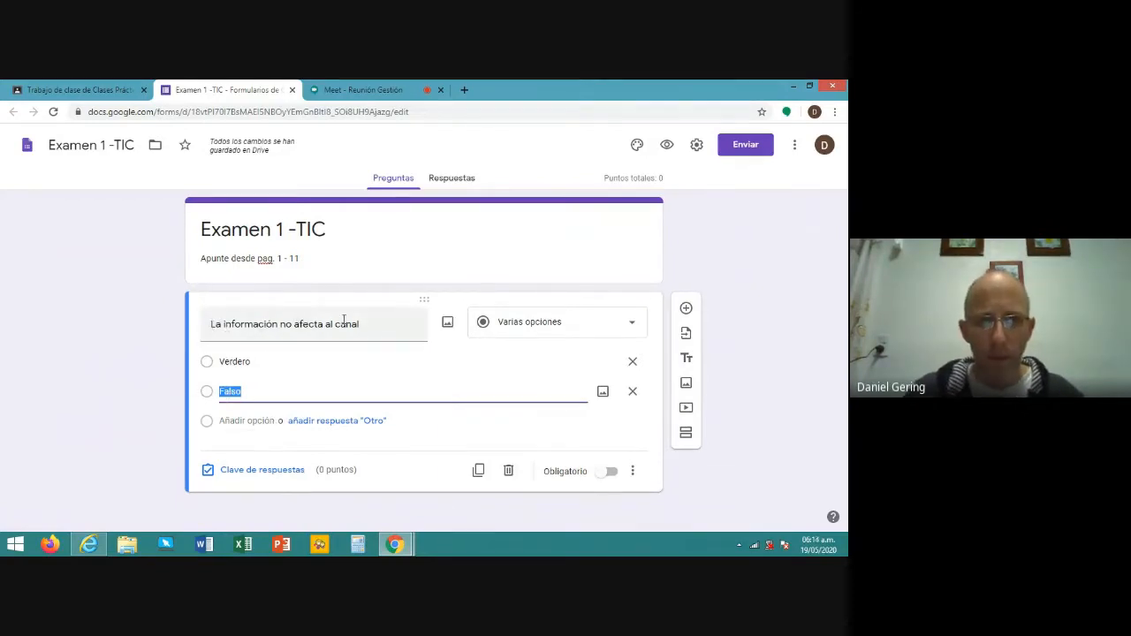
# - In the answer key, mark Verdero as correct and set the question to 1 point
pyautogui.click(287, 476)
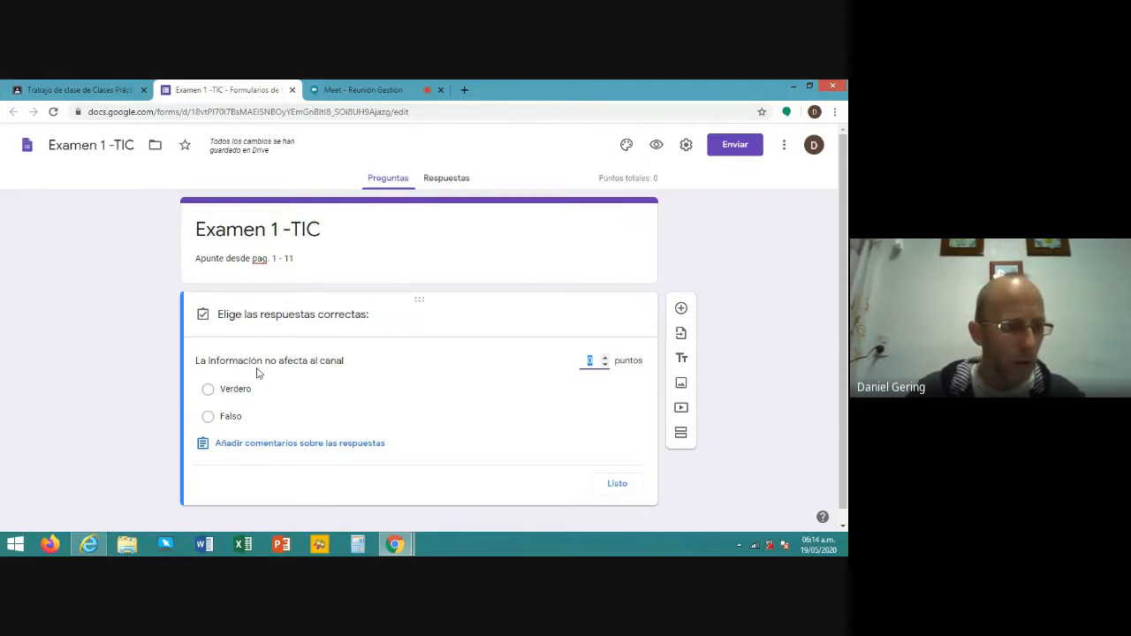
pyautogui.click(209, 394)
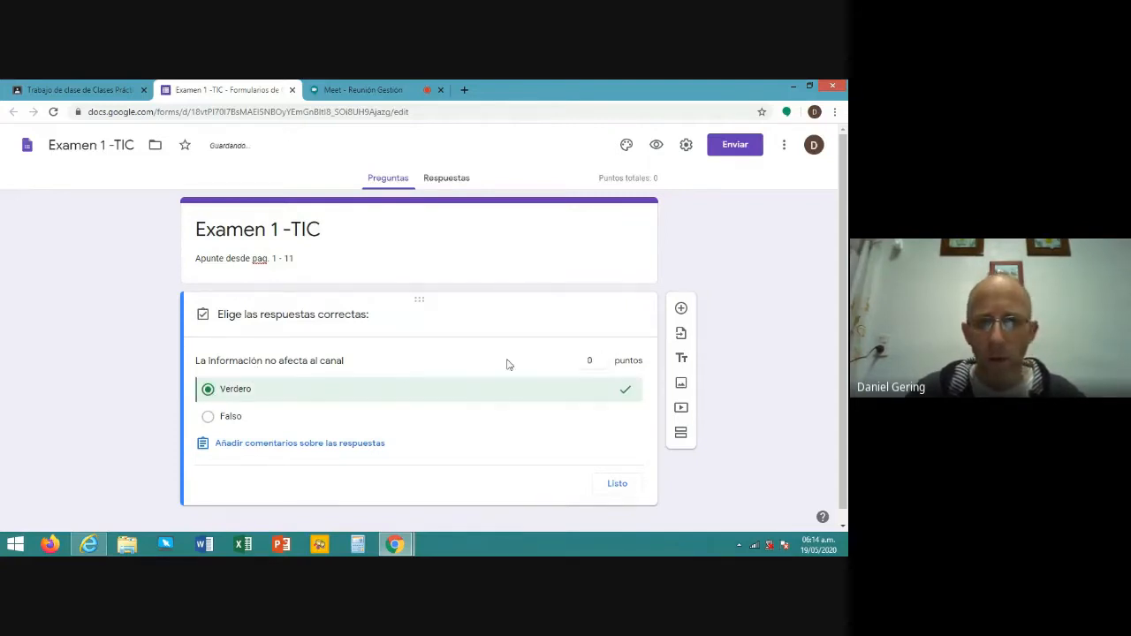
pyautogui.click(591, 361)
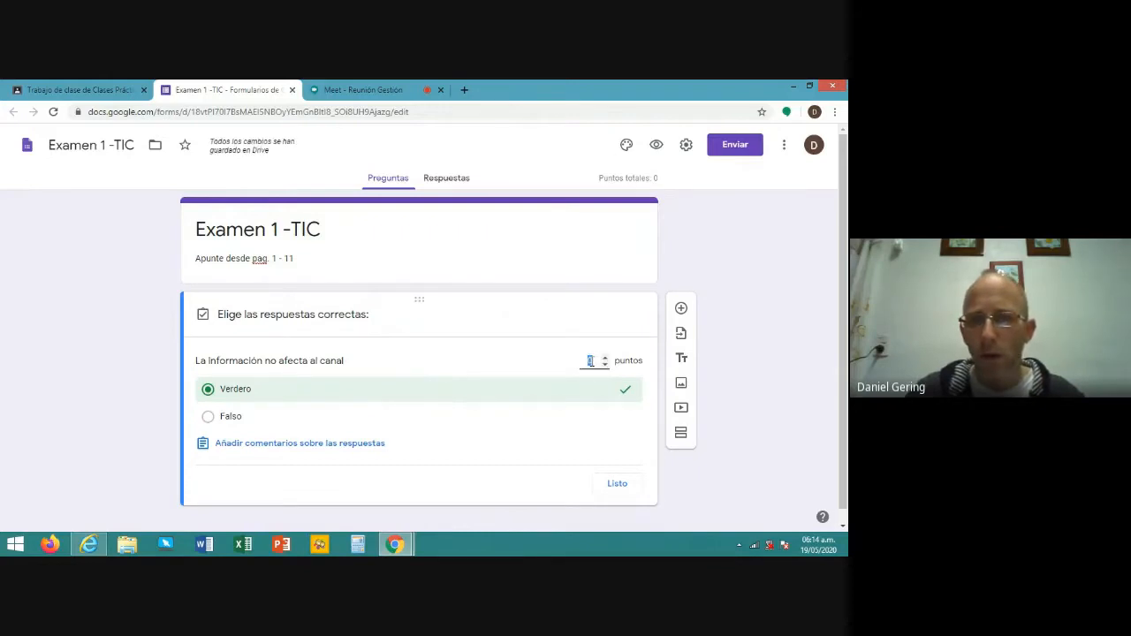
pyautogui.write('1')
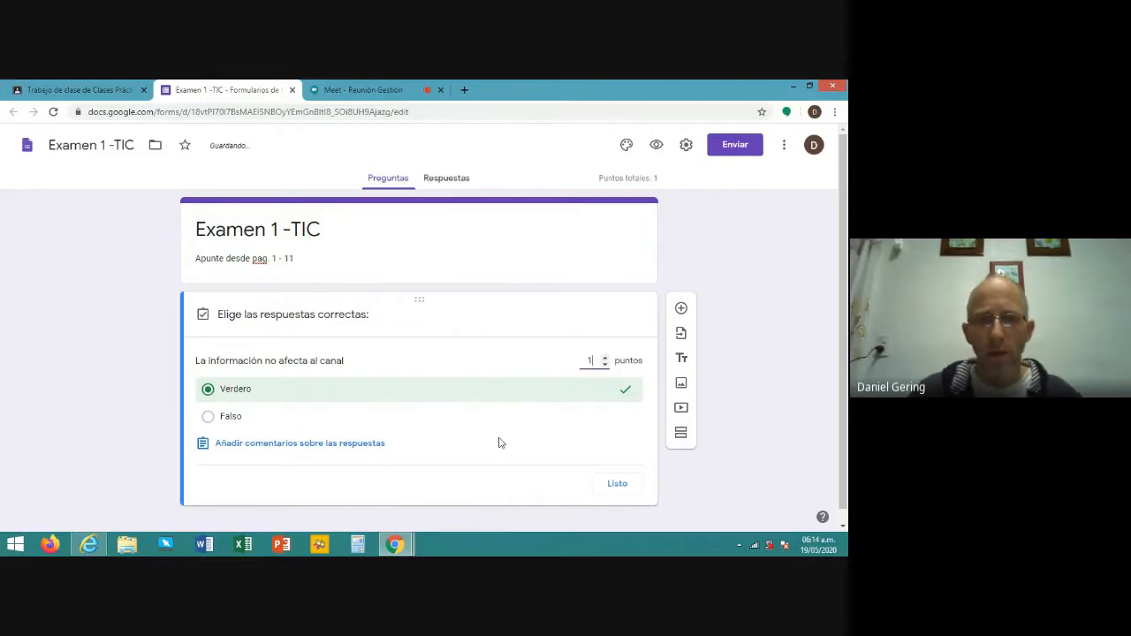
pyautogui.click(617, 484)
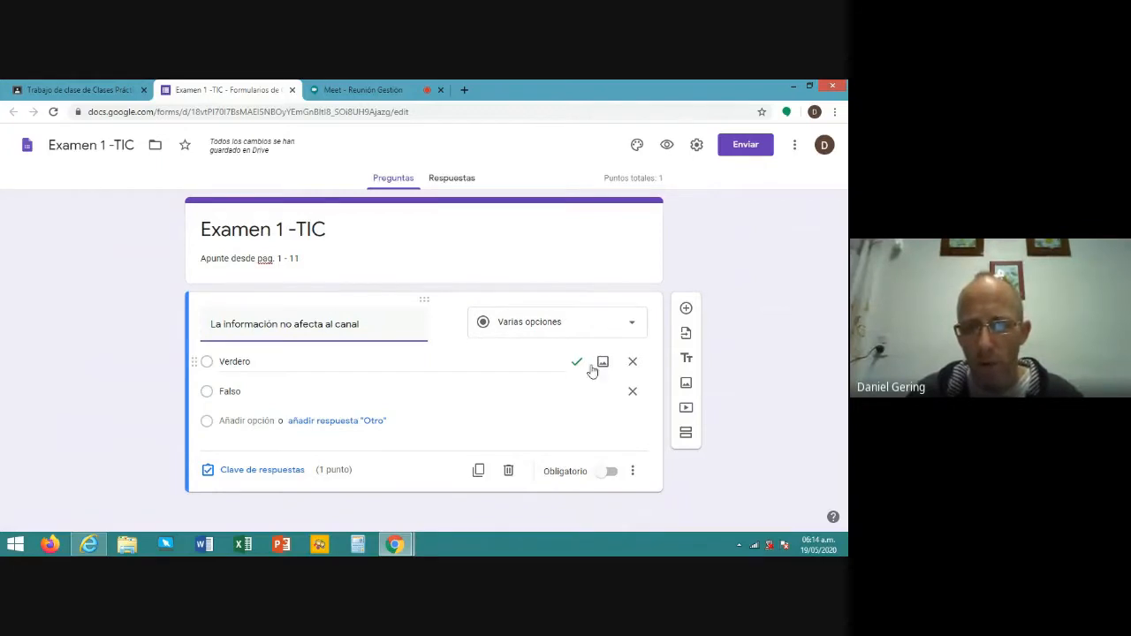
# - Make the question required and enable Ordenar las opciones aleatoriamente
pyautogui.click(609, 472)
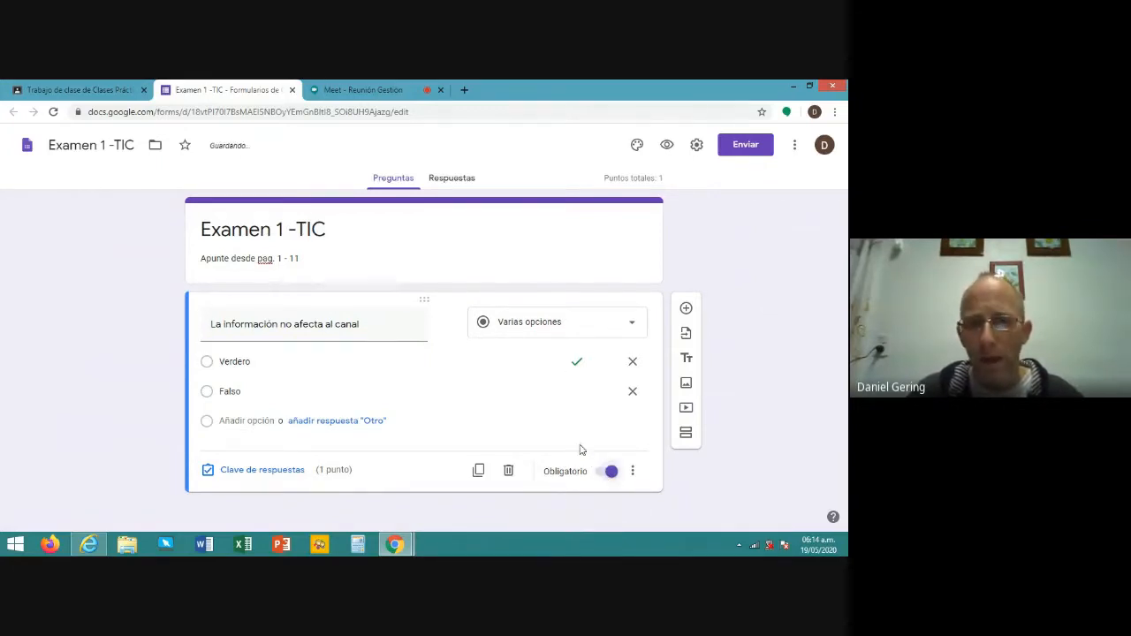
pyautogui.click(634, 471)
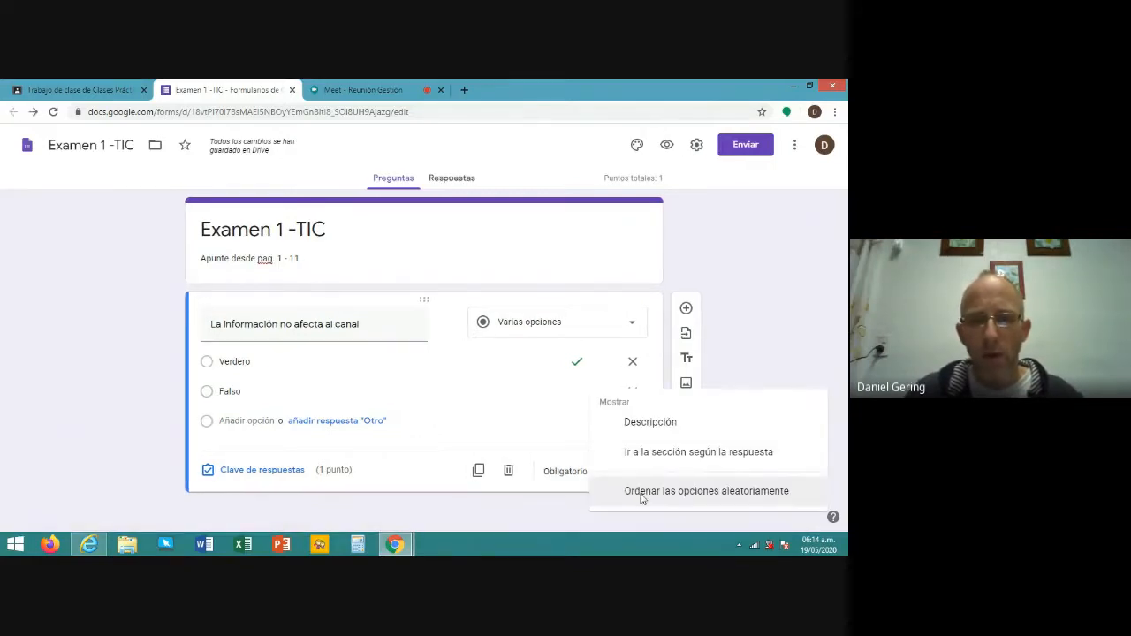
pyautogui.click(642, 491)
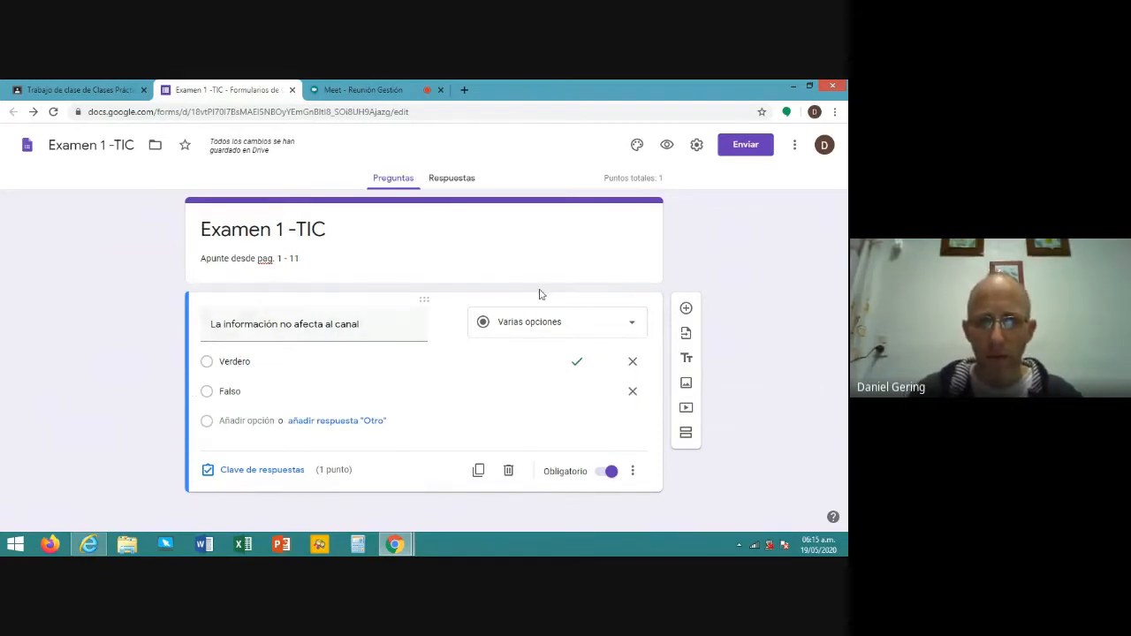
pyautogui.click(579, 255)
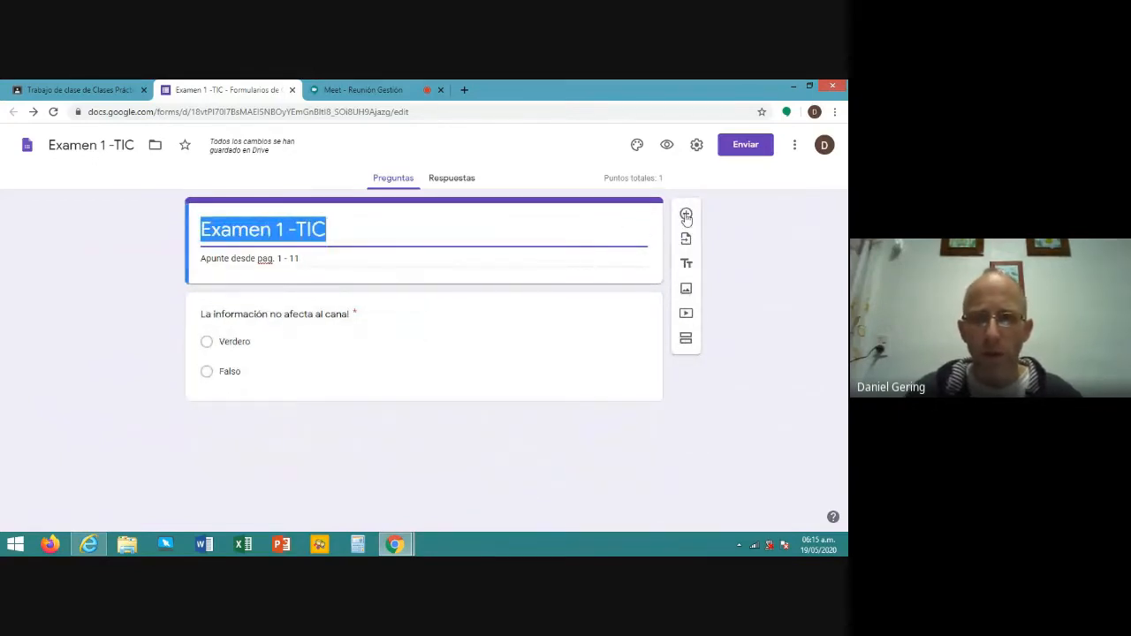
# - Add a new question and start titling it 'Apellido y Nombre'
pyautogui.click(686, 216)
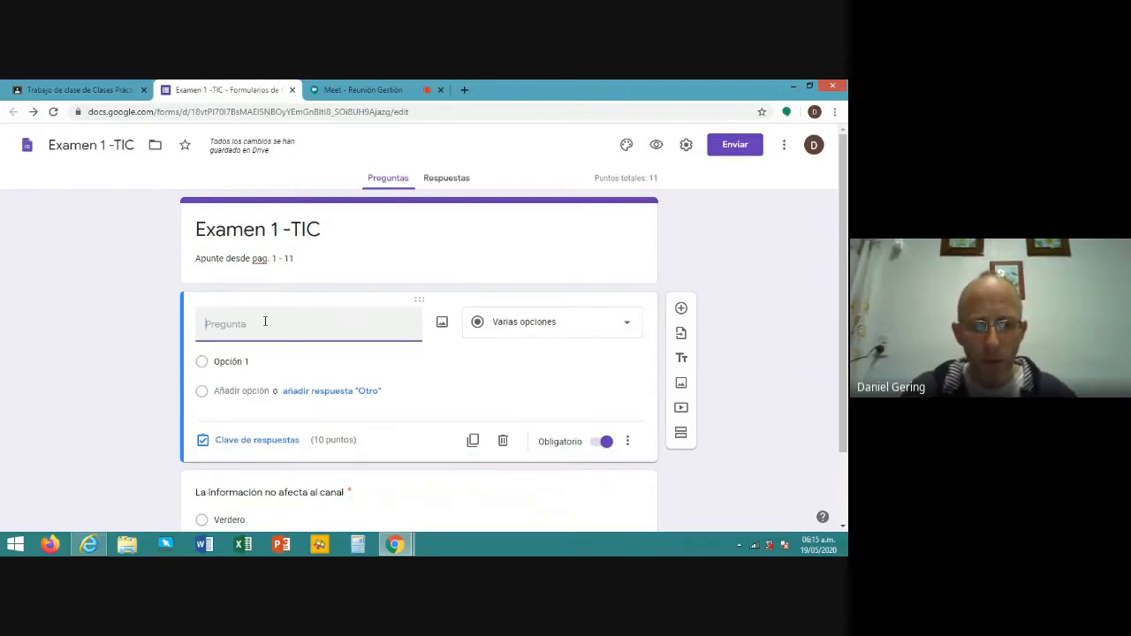
pyautogui.write('Apellido')
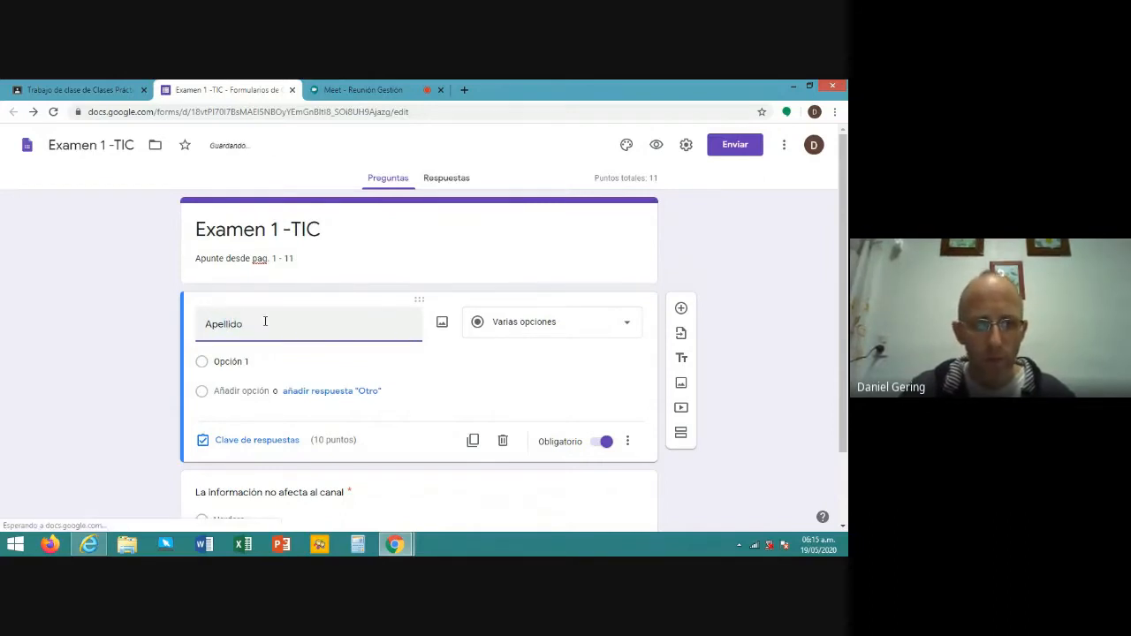
pyautogui.write(' y Nombre')
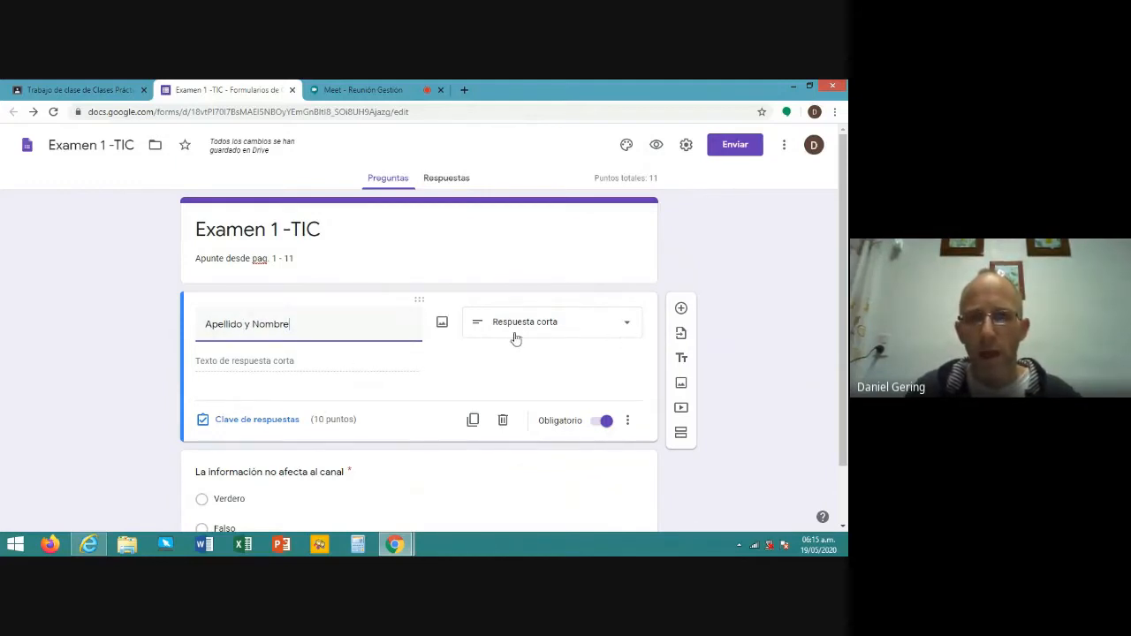
# - Keep 'Apellido y Nombre' as a short-answer question worth 0 points in the answer key
pyautogui.click(627, 328)
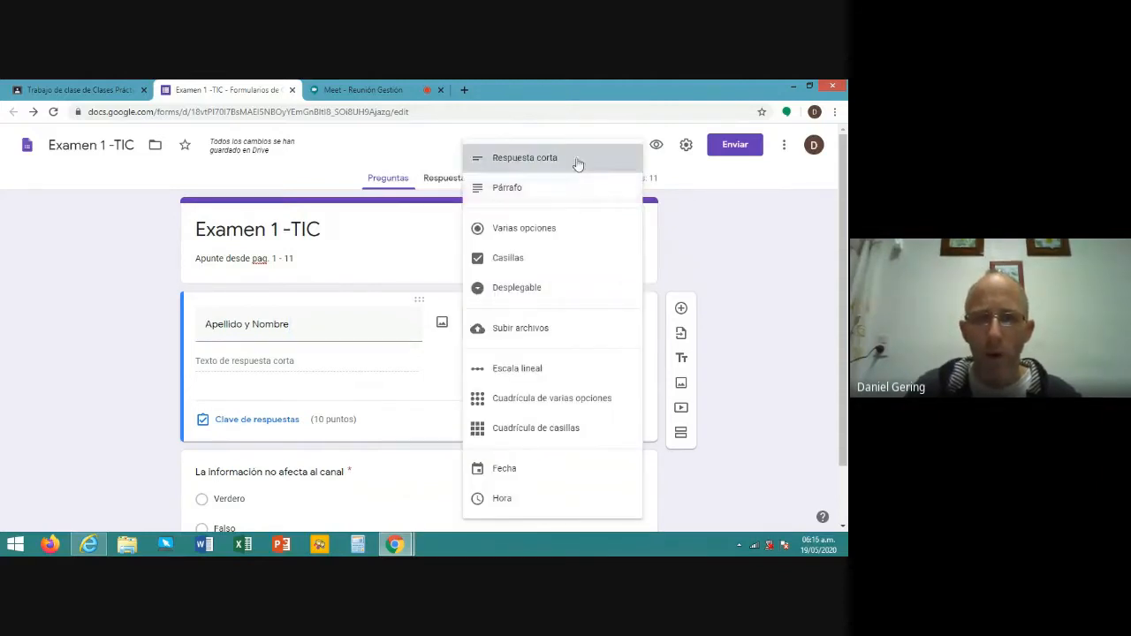
pyautogui.click(578, 163)
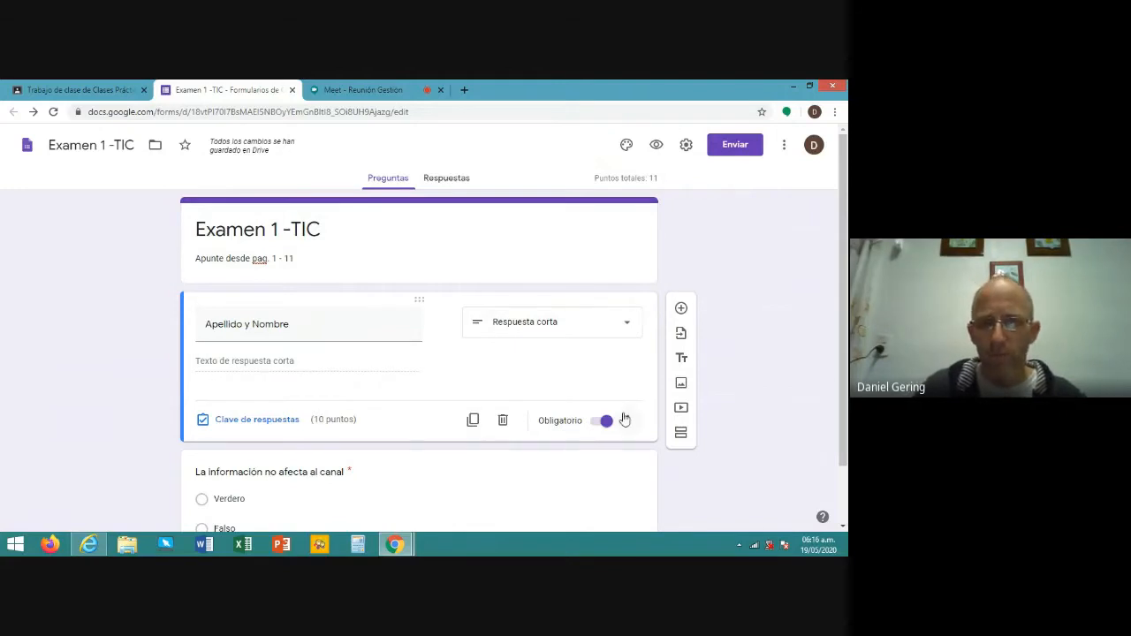
pyautogui.click(276, 423)
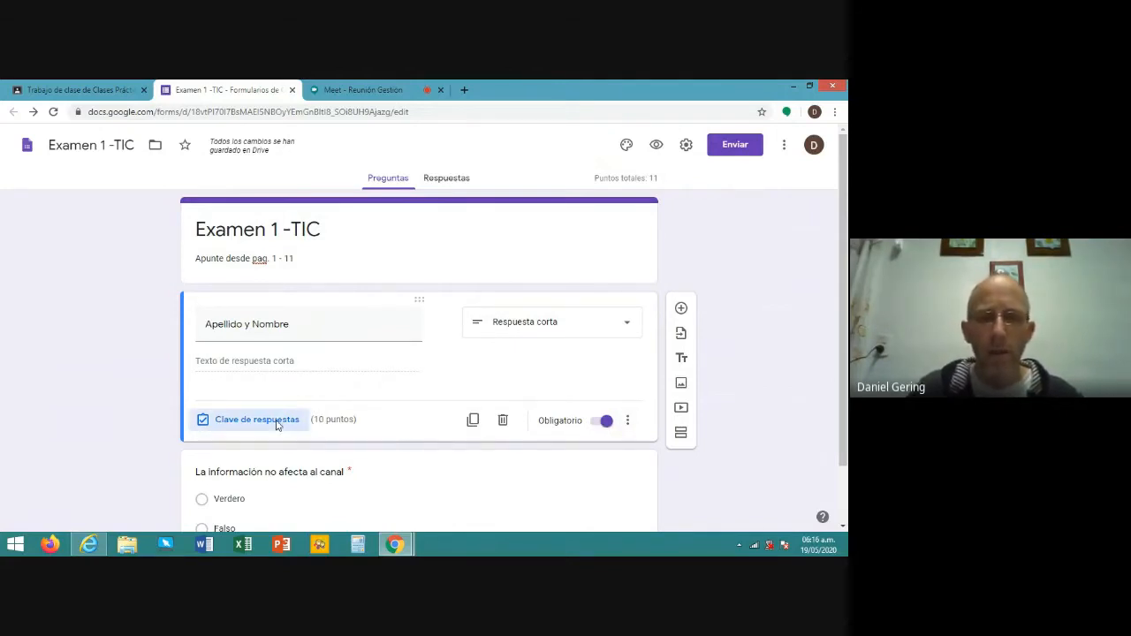
pyautogui.write('10')
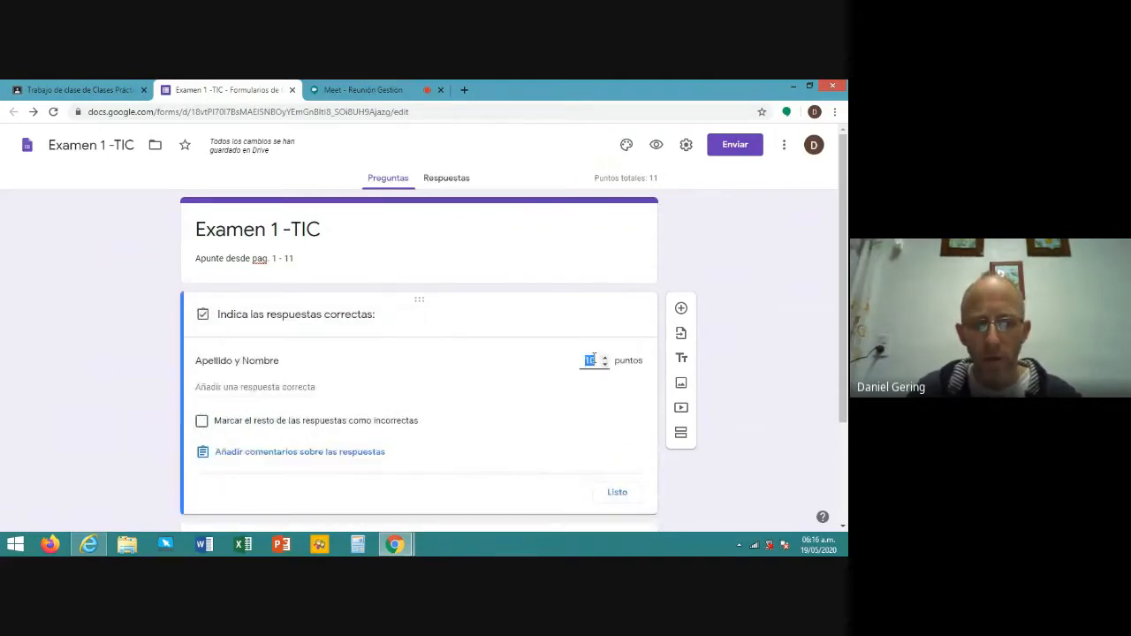
pyautogui.click(618, 494)
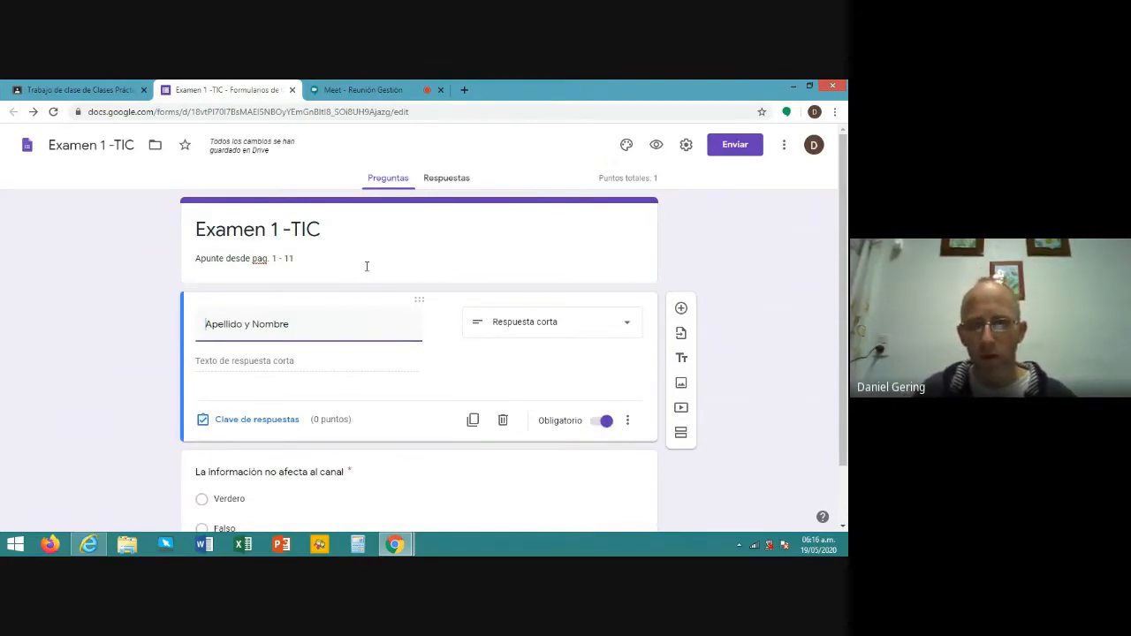
pyautogui.scroll(-1, 400, 349)
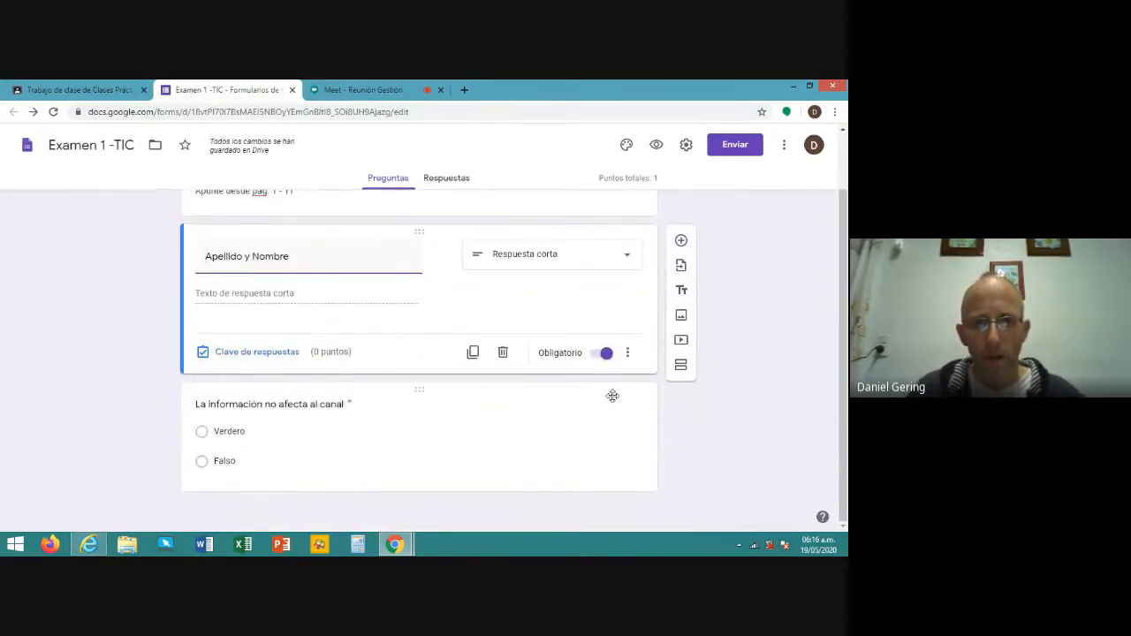
# - Add a new question titled 'El ruido:' below the true/false question
pyautogui.click(474, 427)
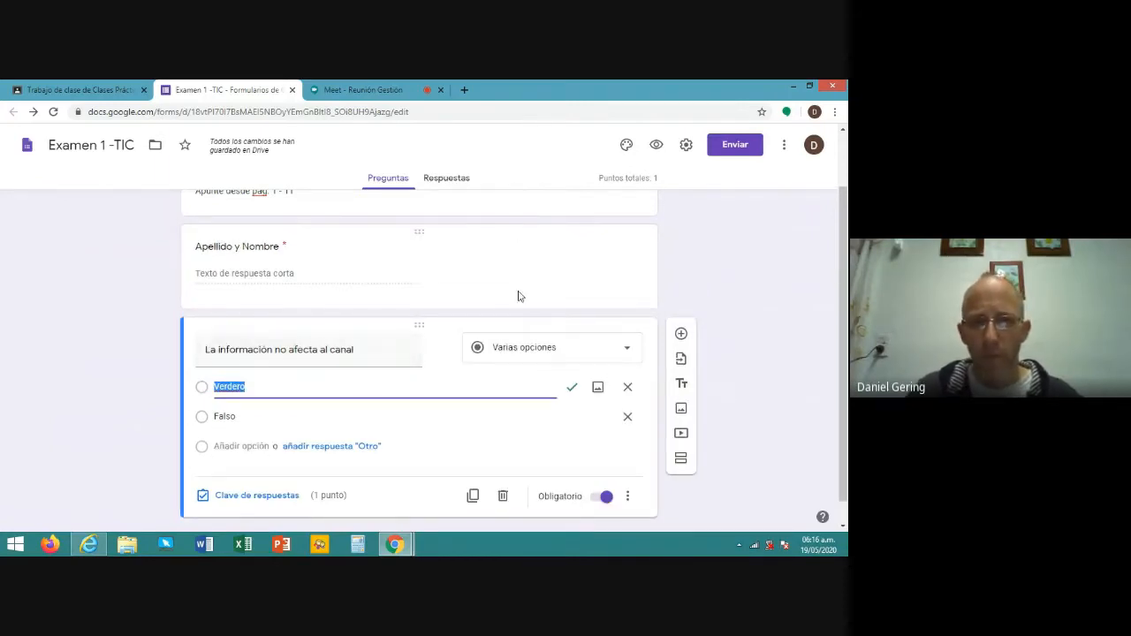
pyautogui.click(679, 337)
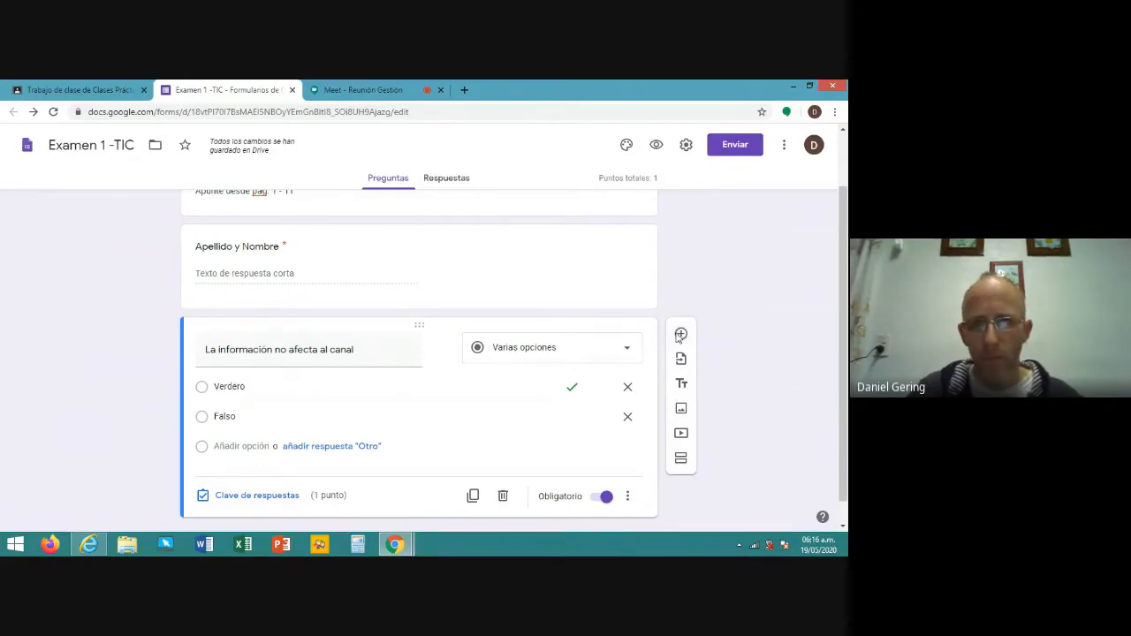
pyautogui.click(680, 335)
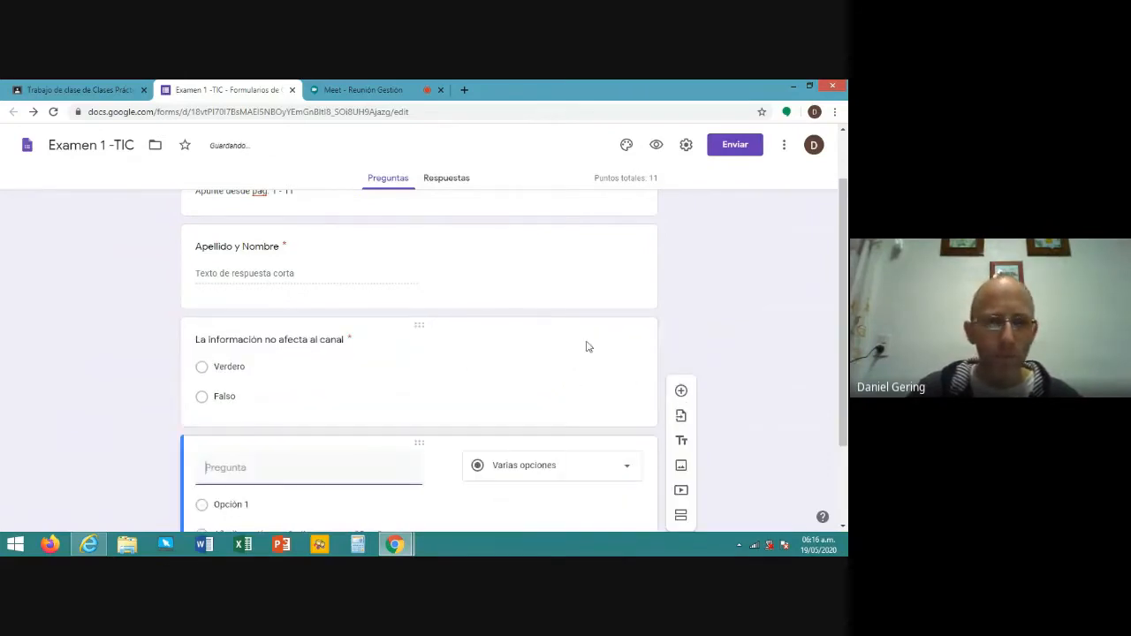
pyautogui.click(287, 347)
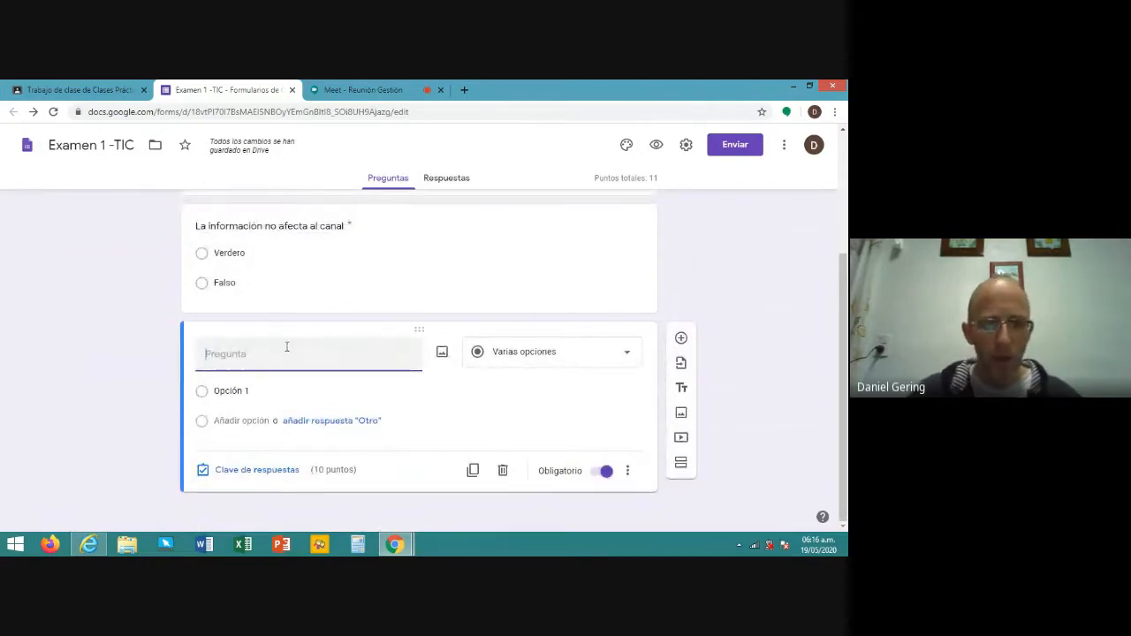
pyautogui.write('El ')
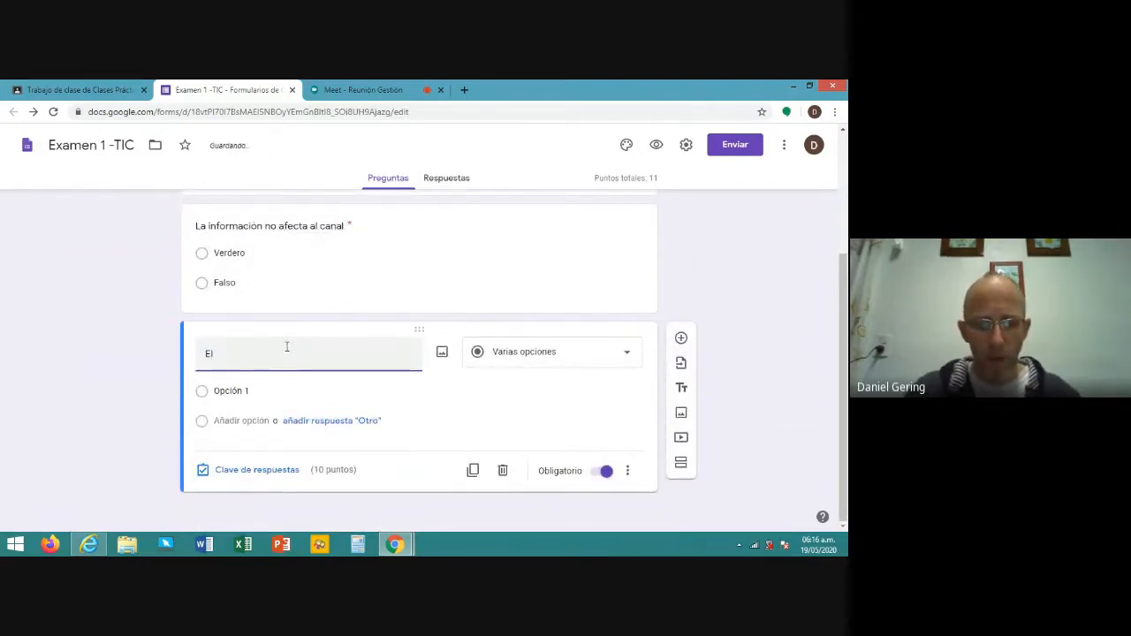
pyautogui.write('ruido')
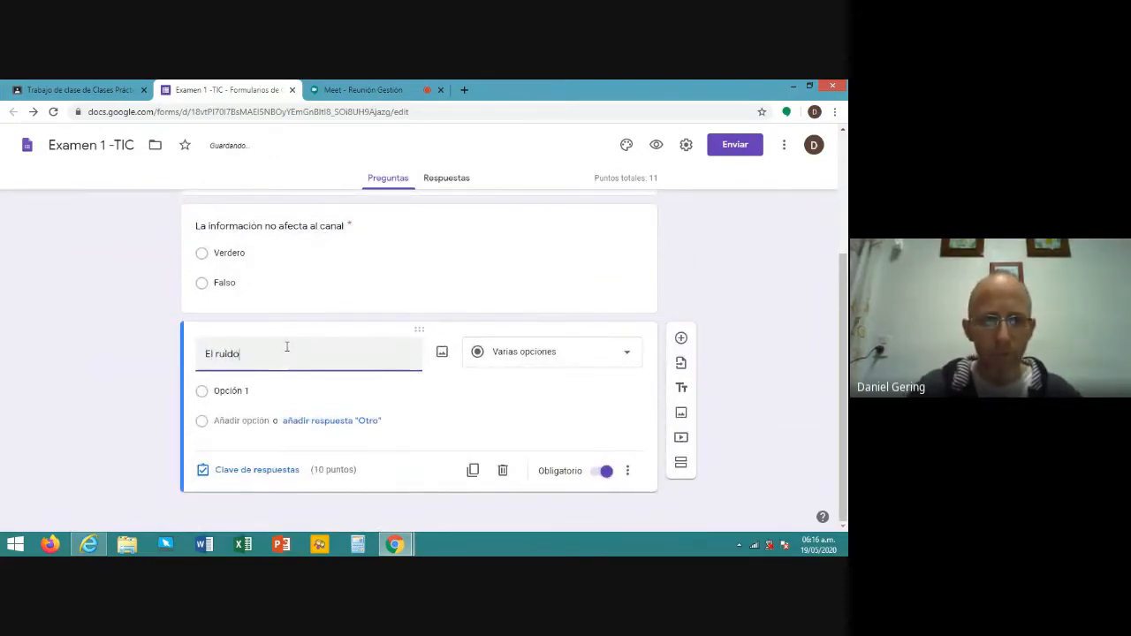
pyautogui.write(':')
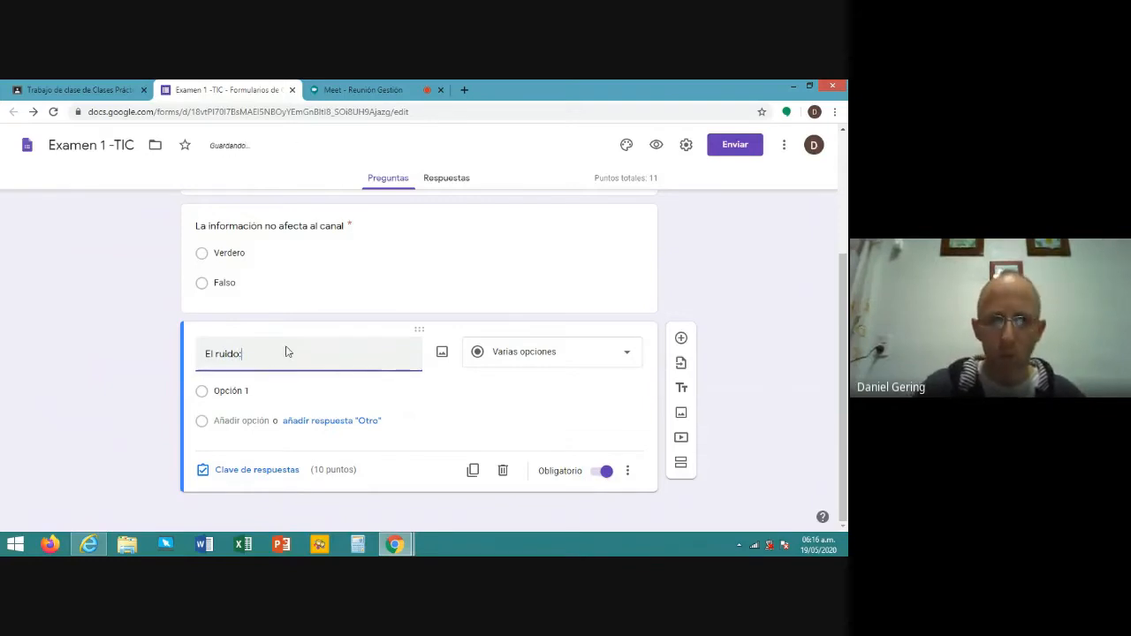
# - Fill in the options 'Beneficia a las redes', 'Es molesto' and 'No impide comunicarse'
pyautogui.click(242, 389)
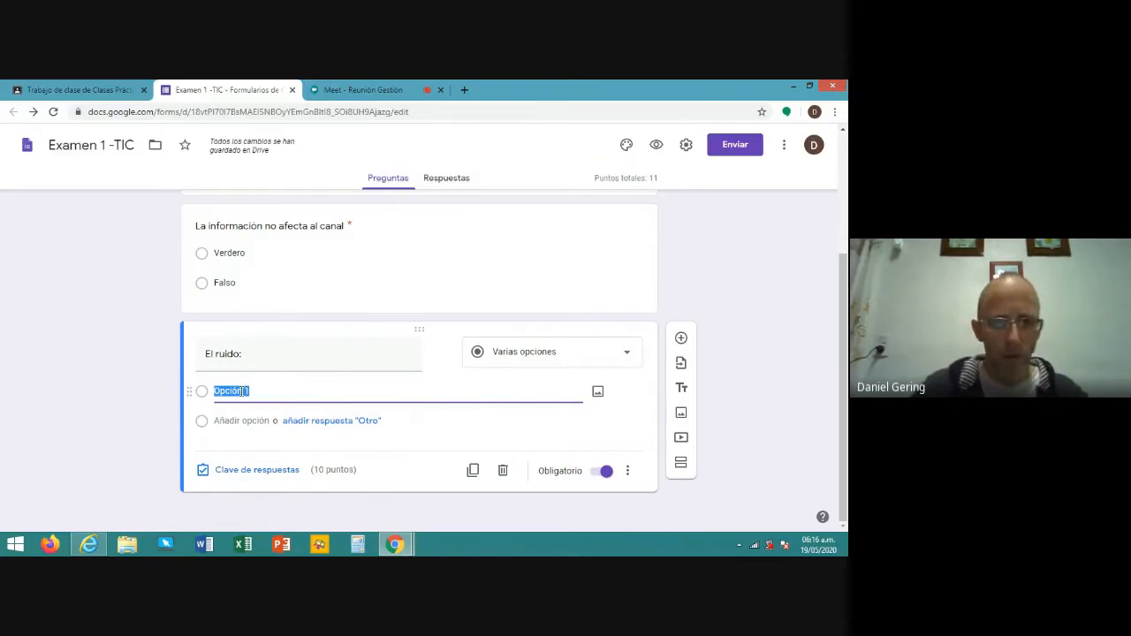
pyautogui.write('Bene')
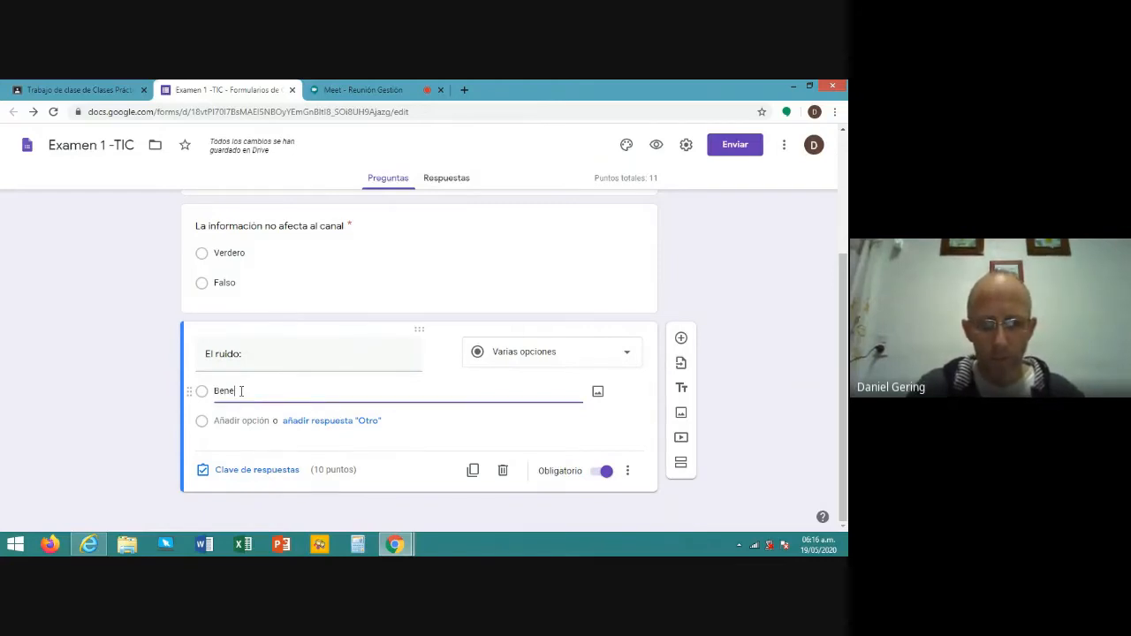
pyautogui.write('ficia a ')
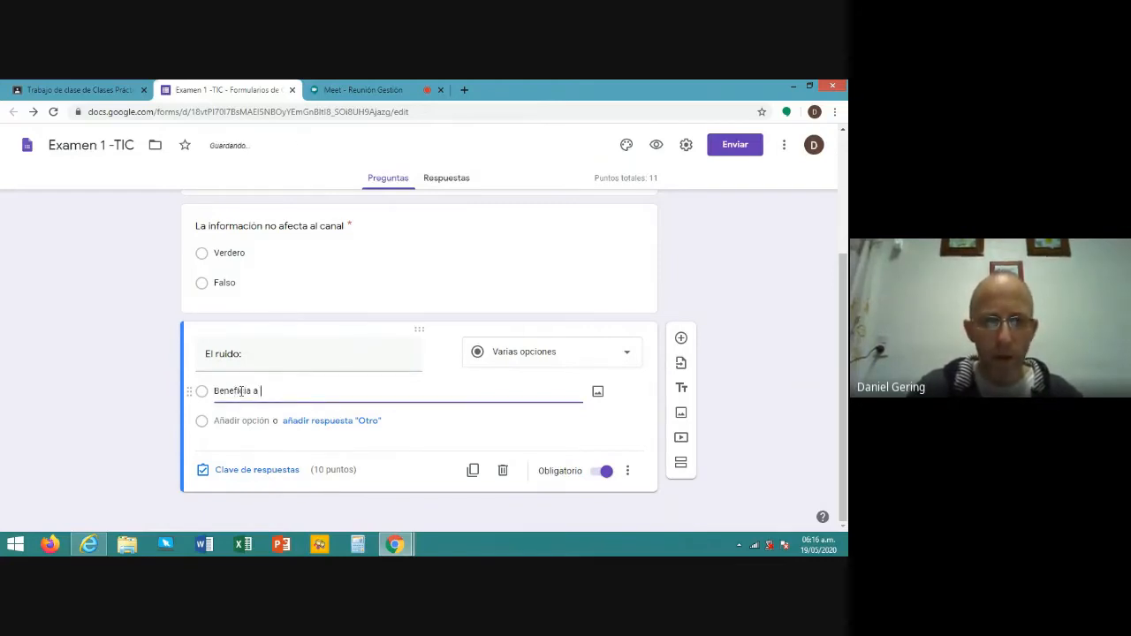
pyautogui.write('las redes')
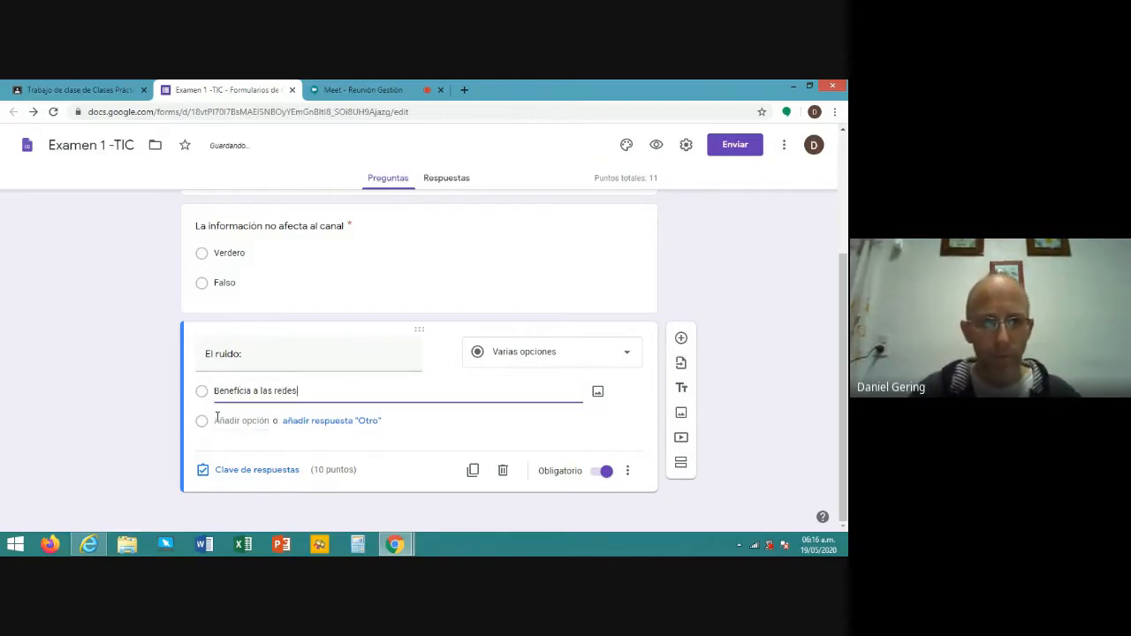
pyautogui.click(217, 420)
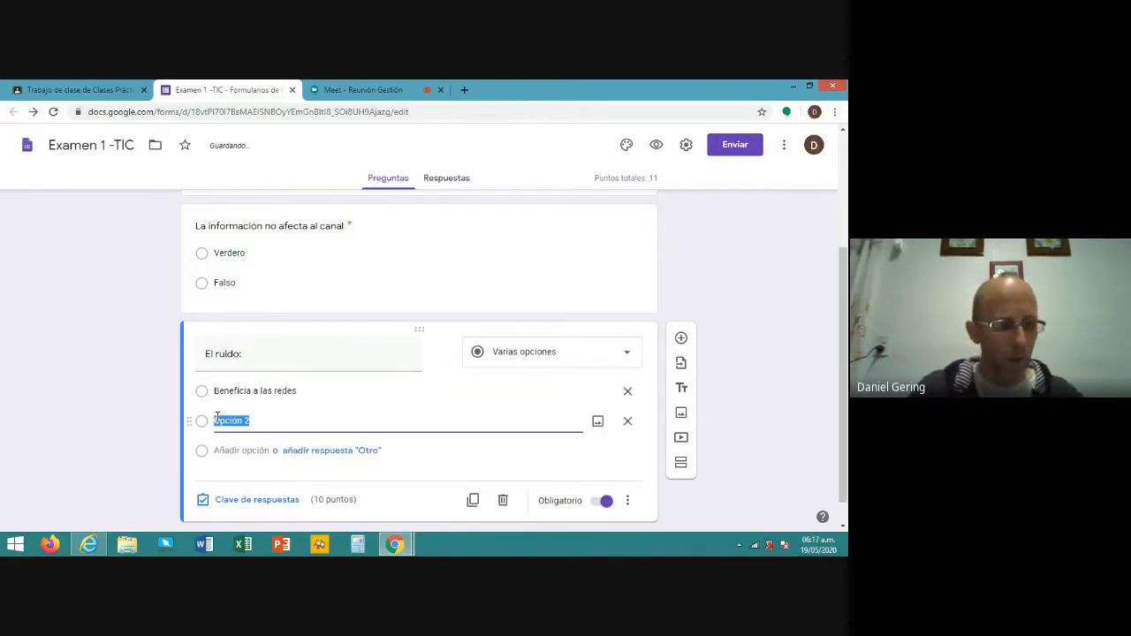
pyautogui.write('Es')
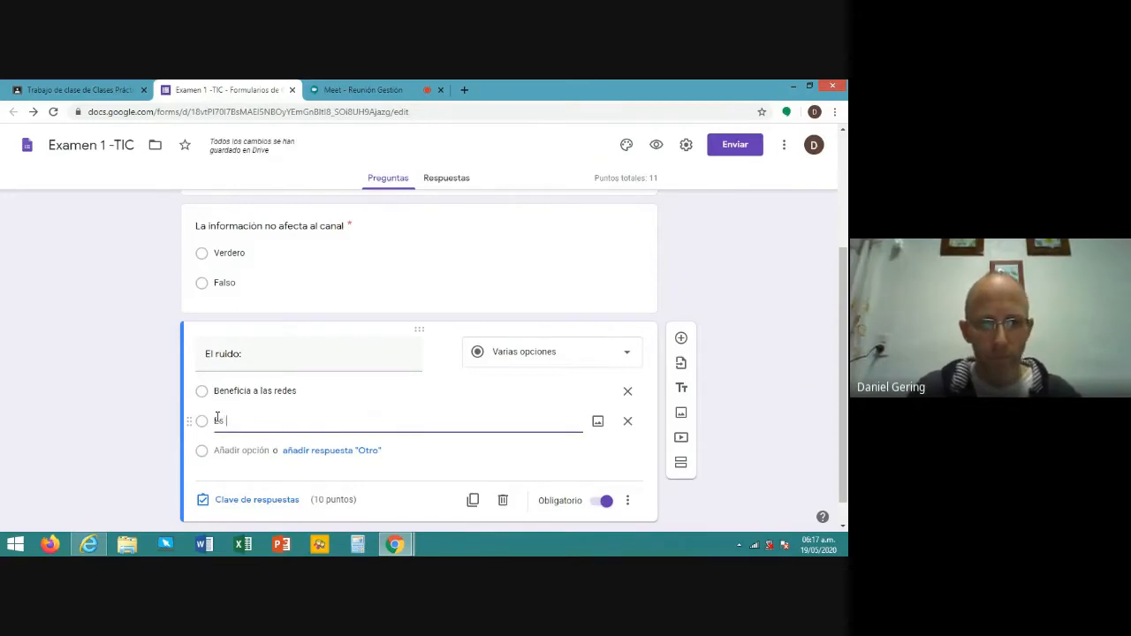
pyautogui.write(' molesto')
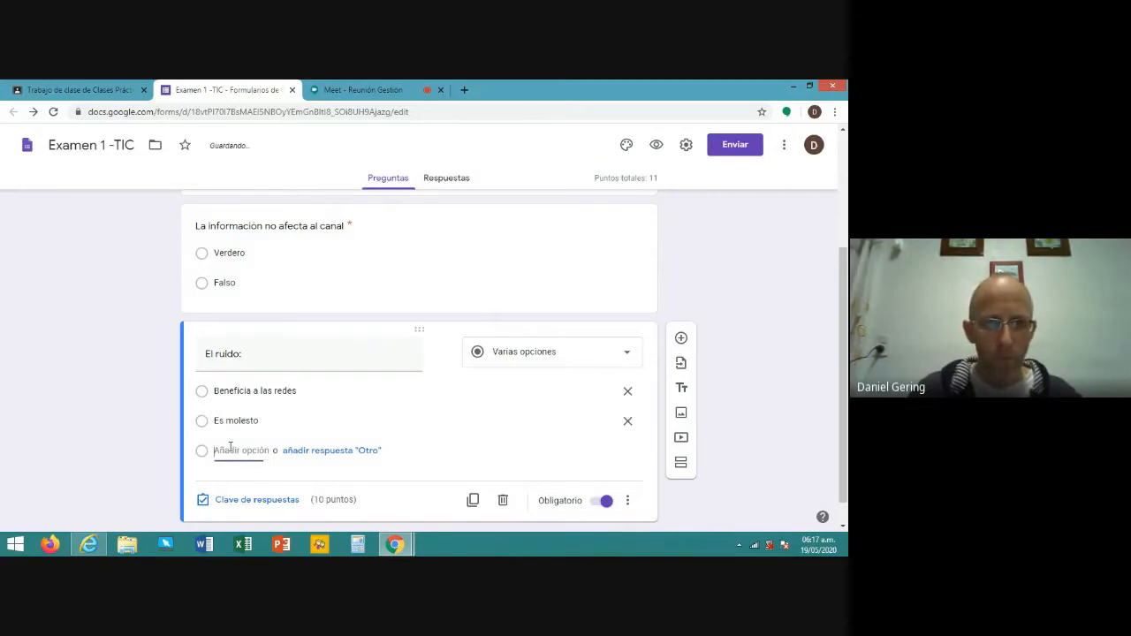
pyautogui.click(228, 450)
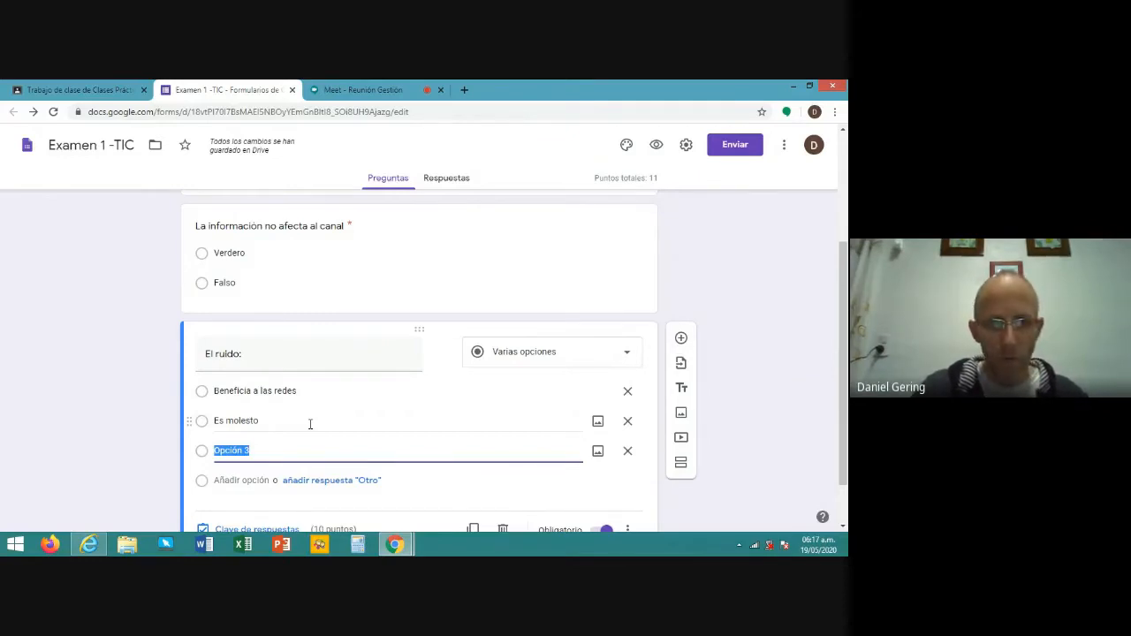
pyautogui.write('No im')
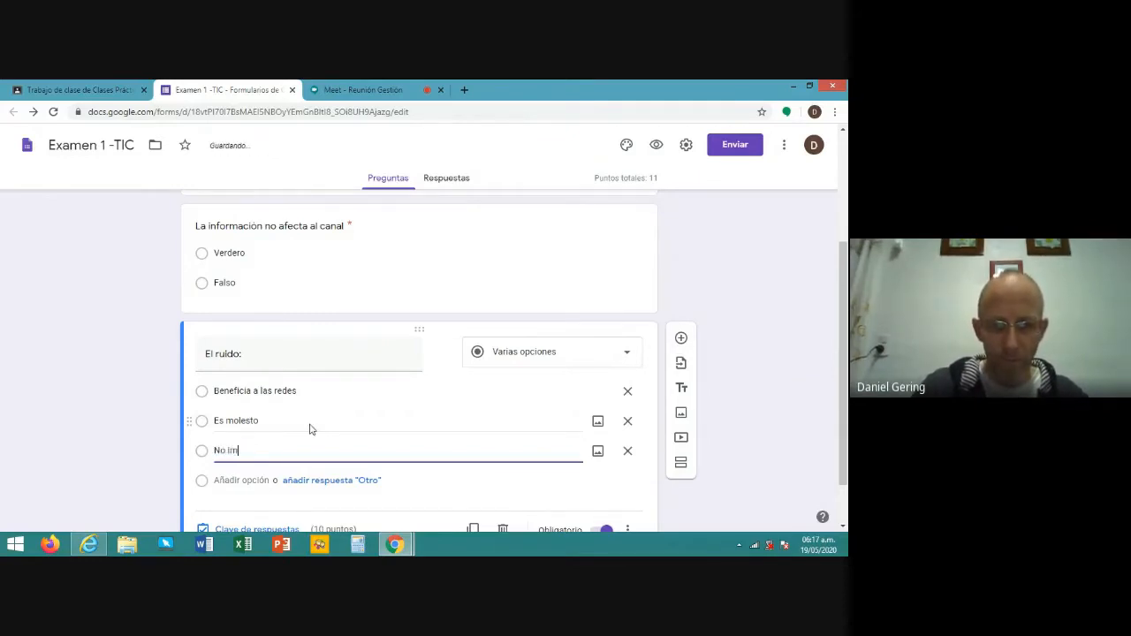
pyautogui.write('pide c')
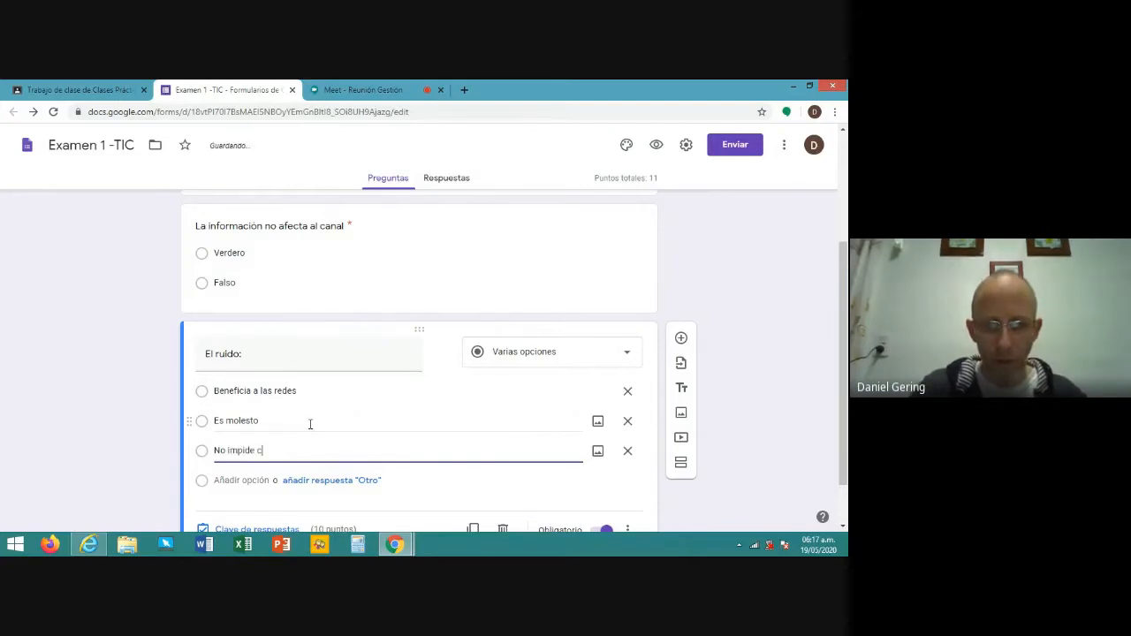
pyautogui.write('omunicarse')
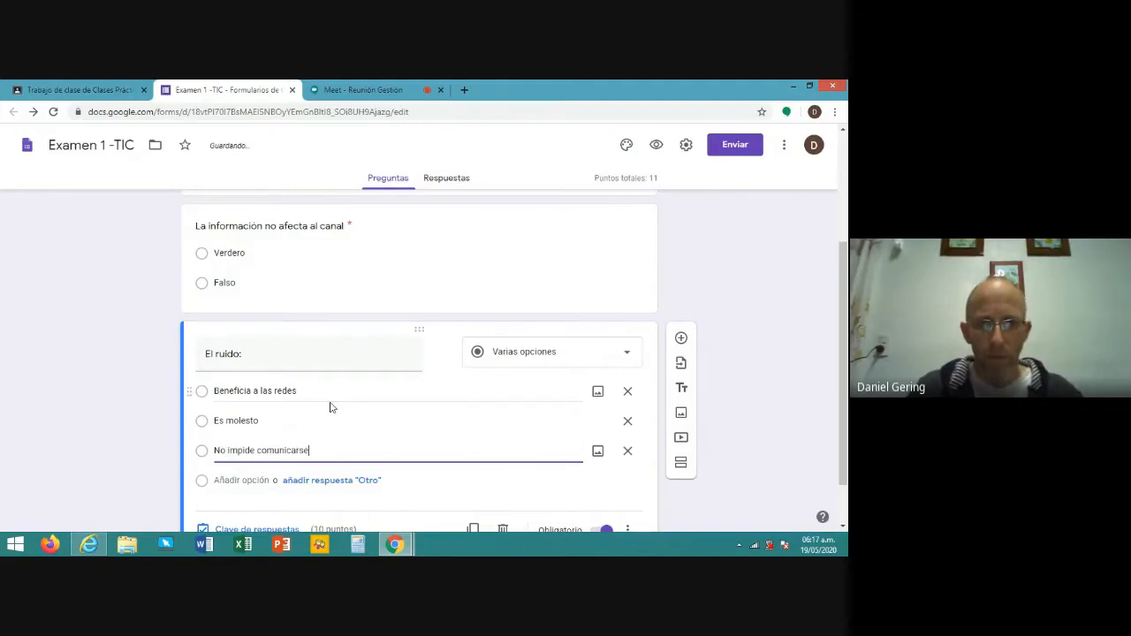
pyautogui.scroll(-1, 329, 404)
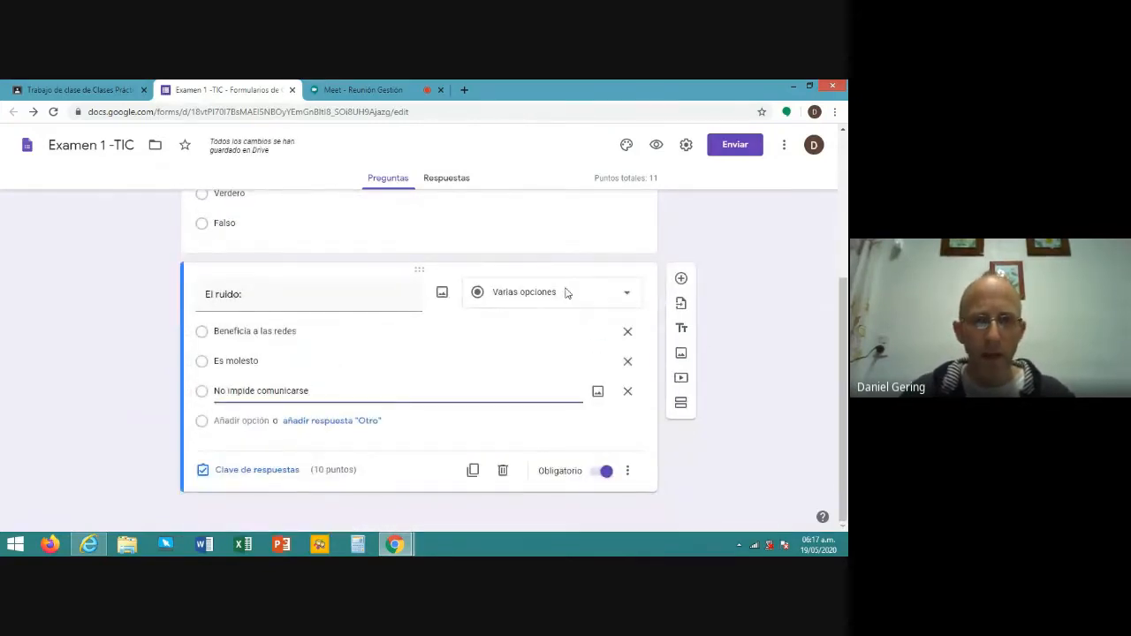
# - Change the 'El ruido:' question type to Casillas (checkboxes)
pyautogui.click(566, 294)
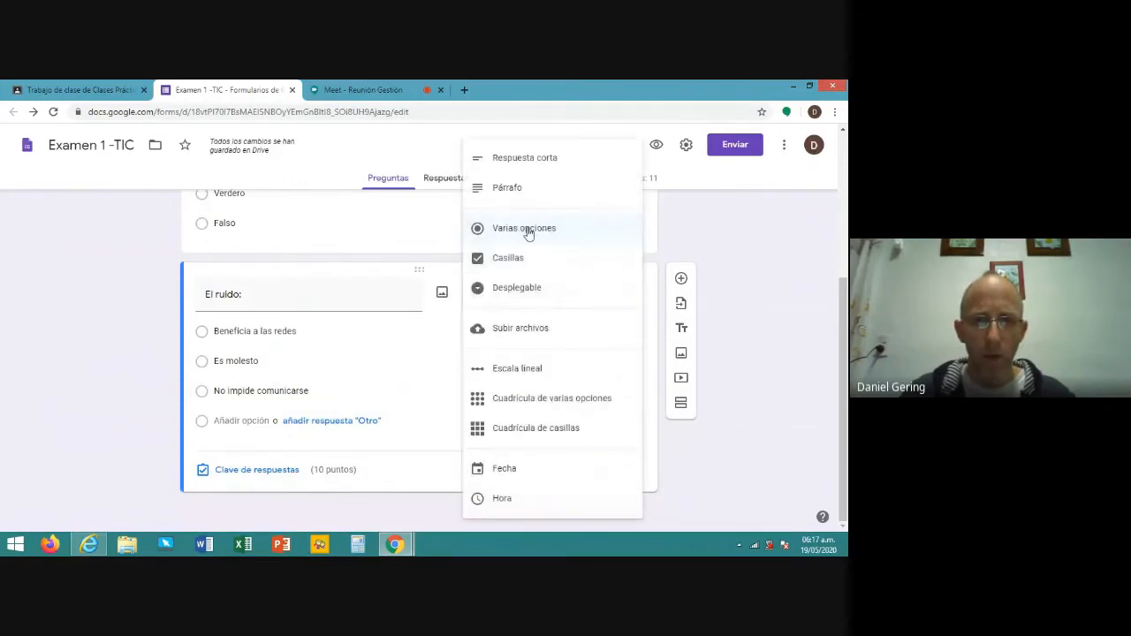
pyautogui.click(509, 258)
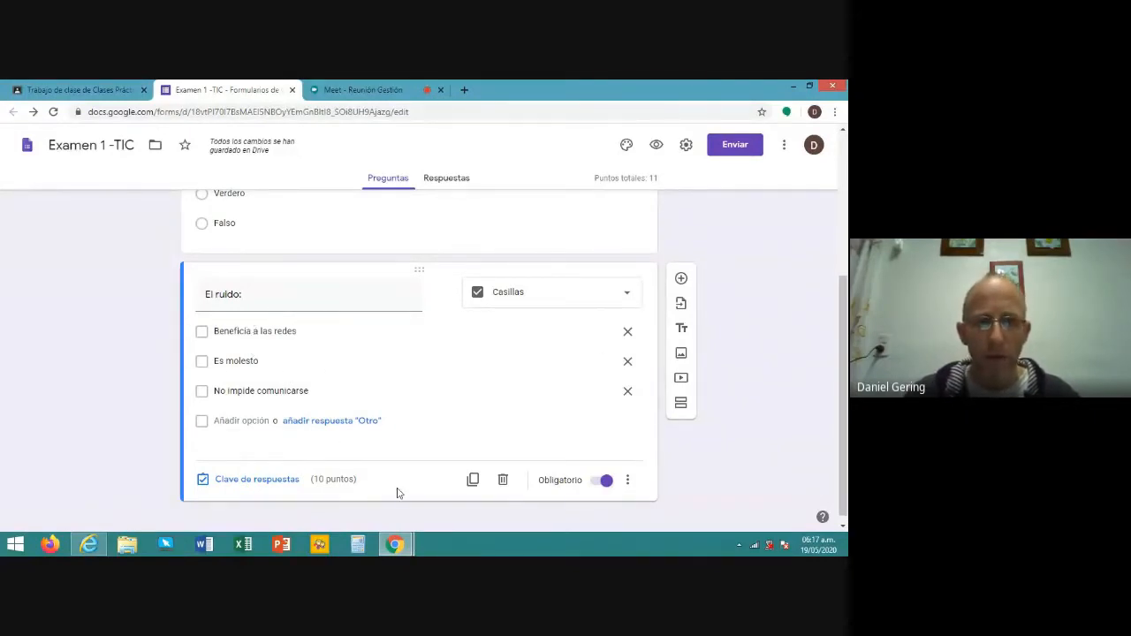
# - Make 'El ruido:' worth 1 point with 'Es molesto' correct, and shuffle its option order
pyautogui.click(257, 479)
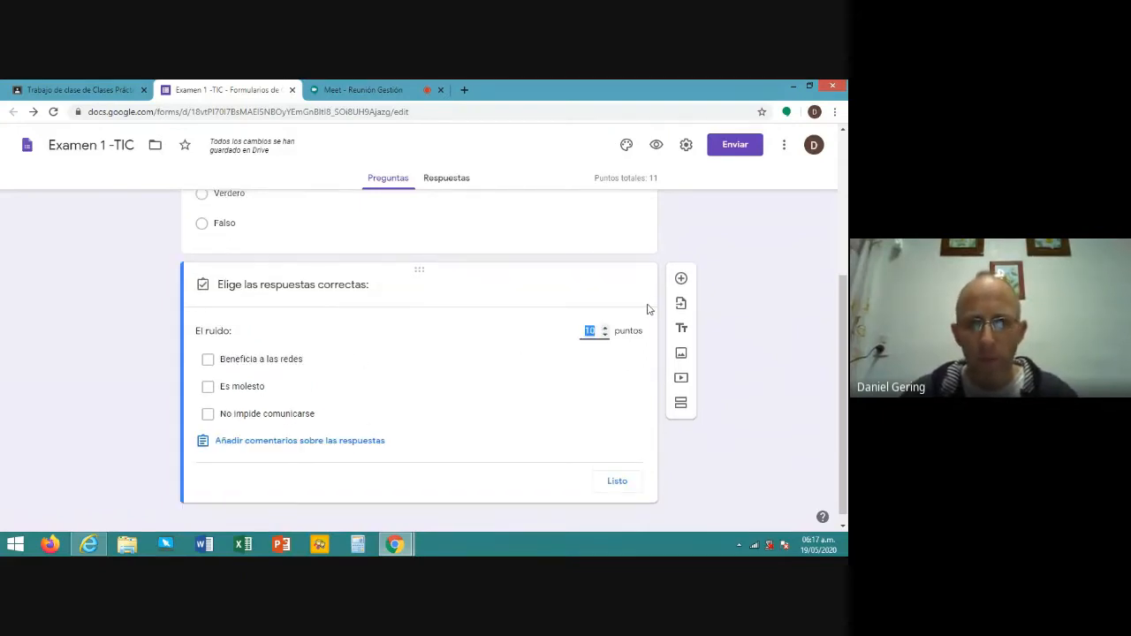
pyautogui.write('1')
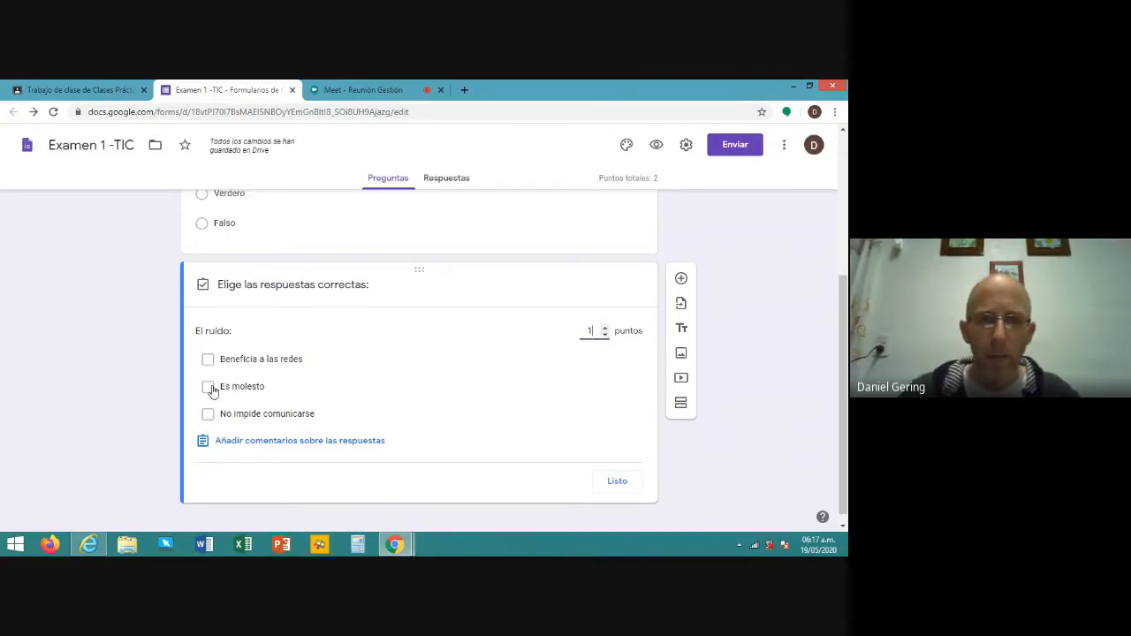
pyautogui.click(209, 387)
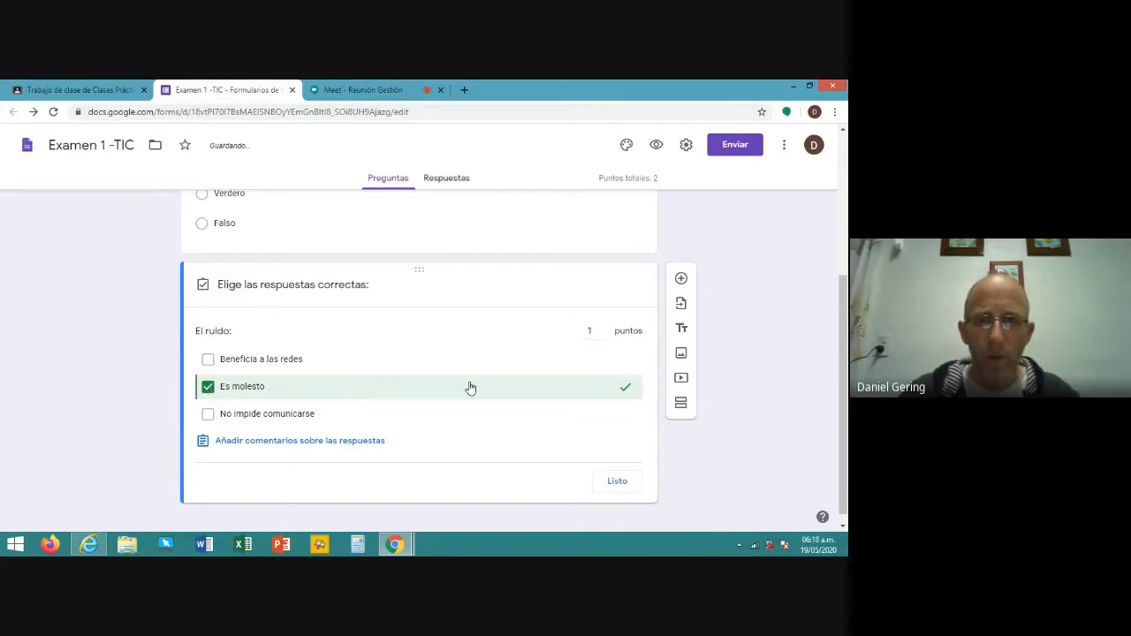
pyautogui.click(617, 482)
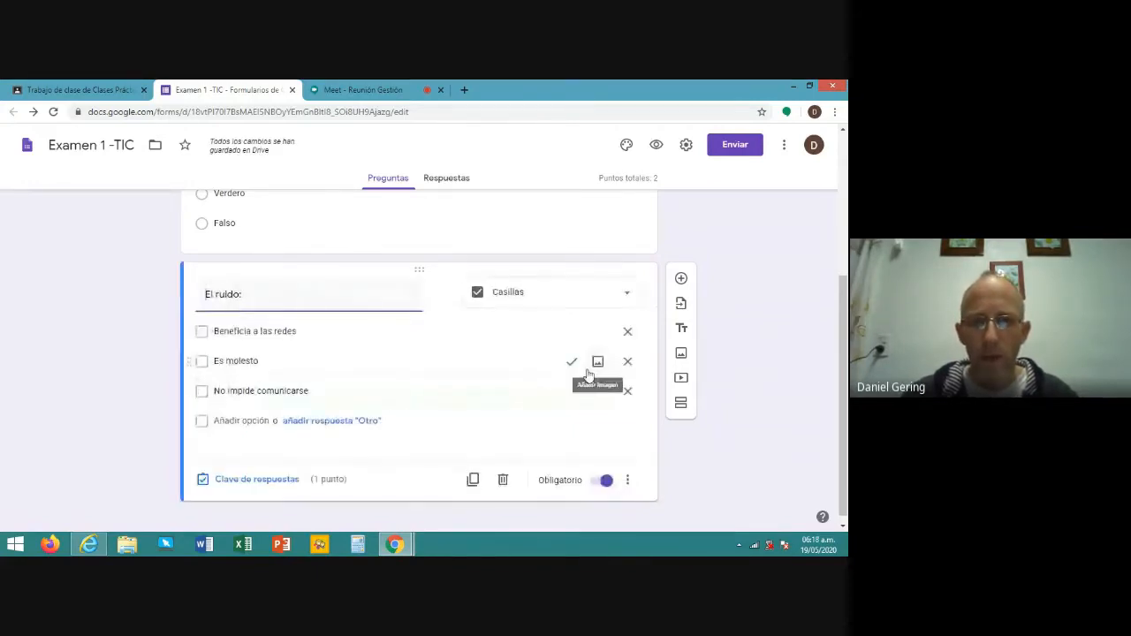
pyautogui.click(633, 488)
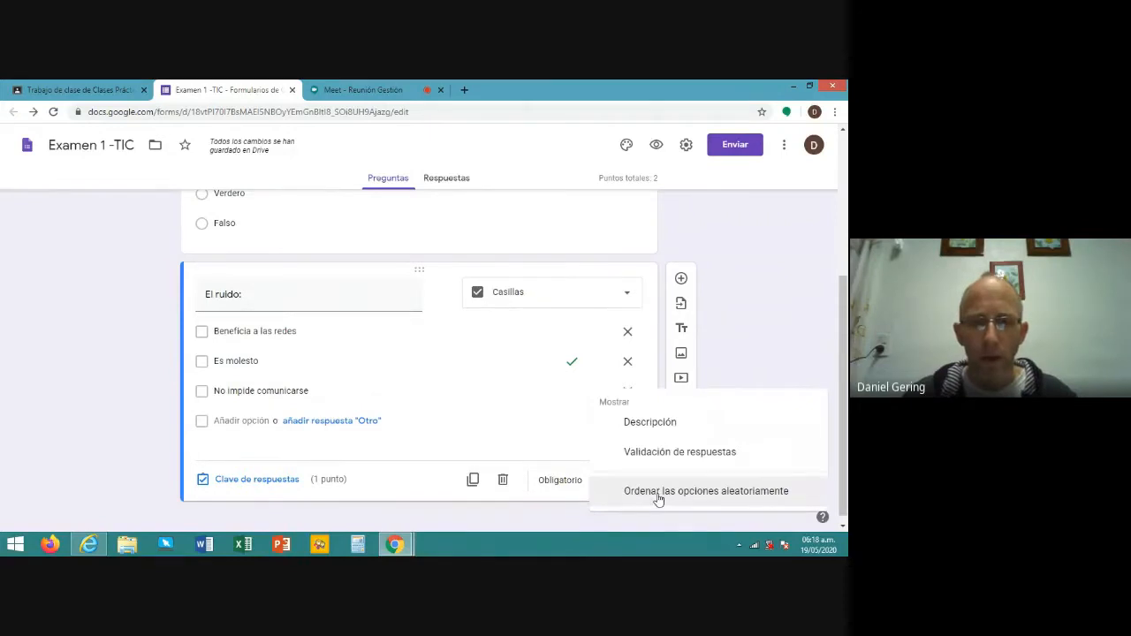
pyautogui.click(660, 496)
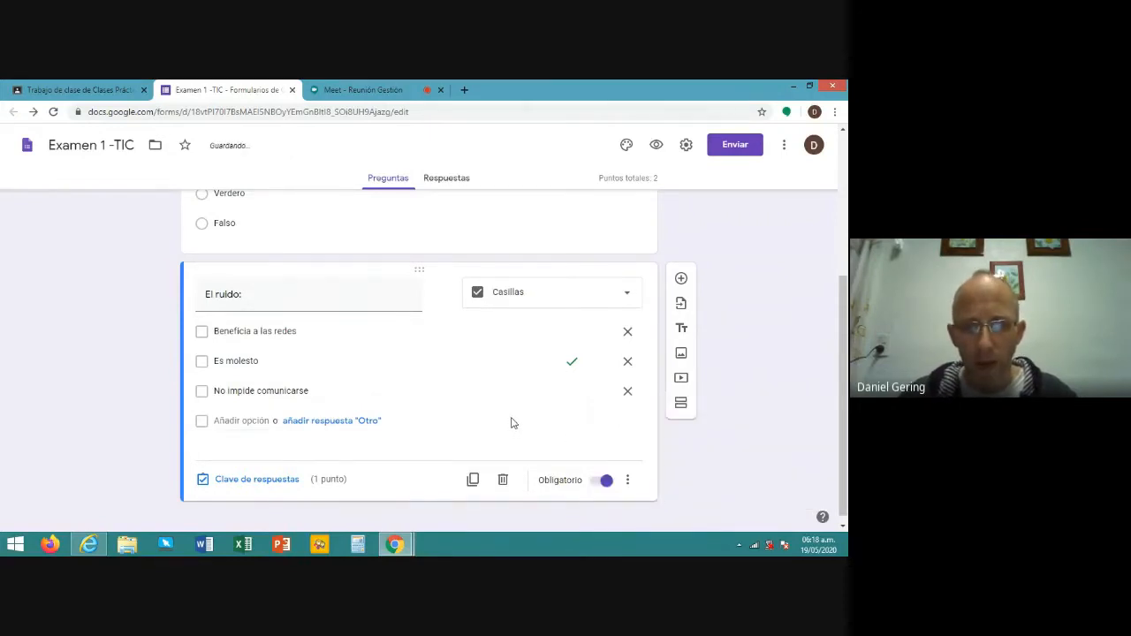
pyautogui.scroll(3, 512, 423)
pyautogui.scroll(-1, 509, 421)
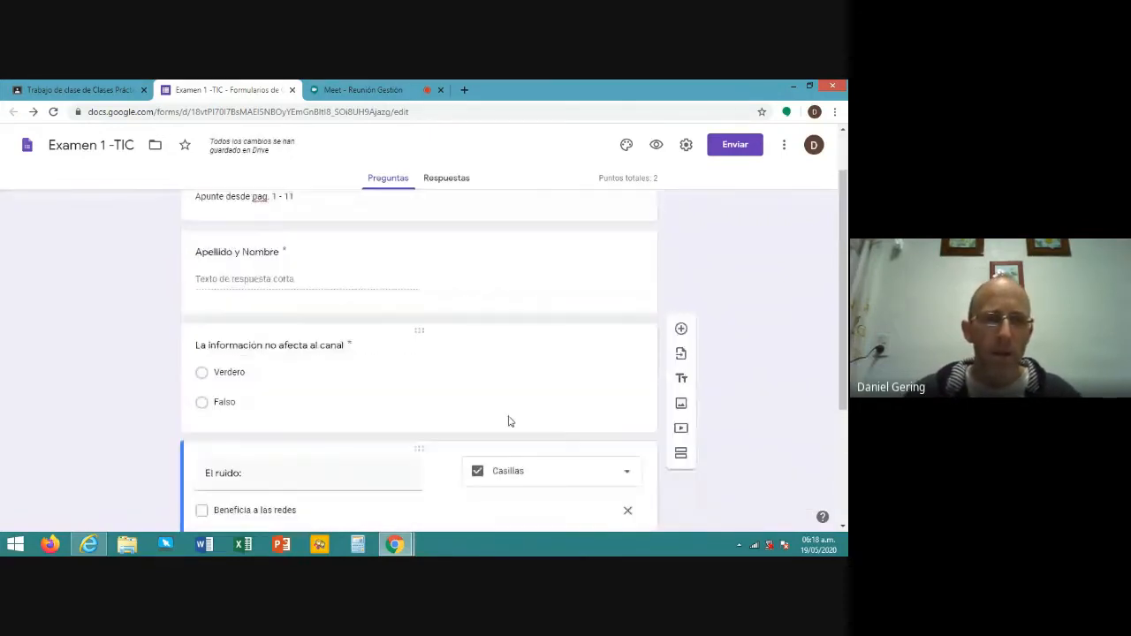
pyautogui.scroll(-2, 509, 422)
pyautogui.scroll(3, 508, 419)
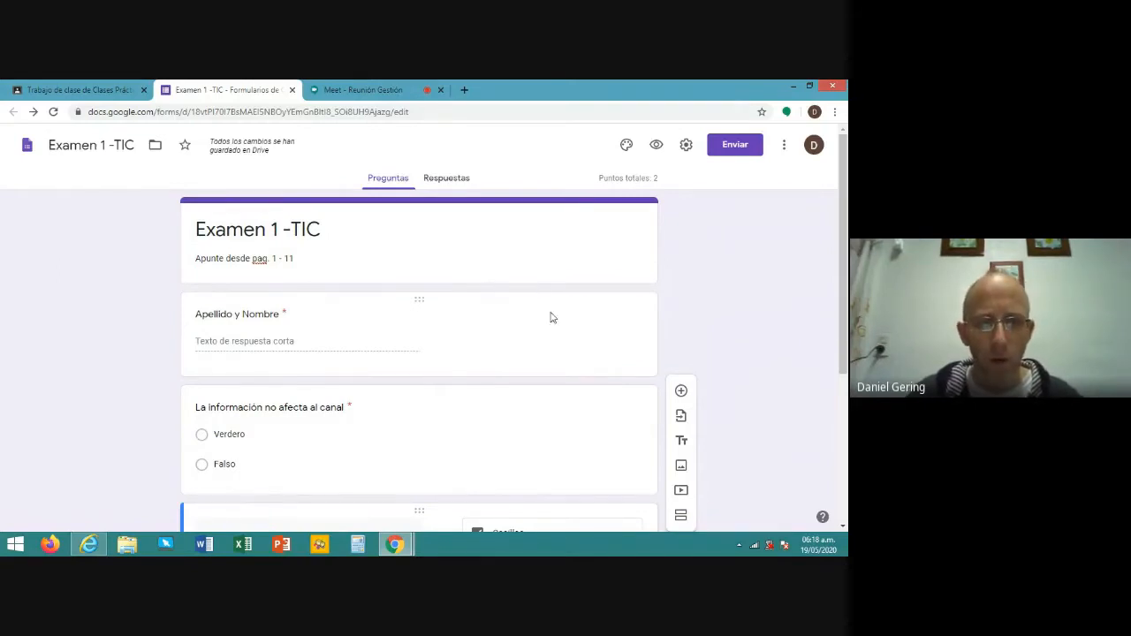
# - Preview 'Examen 1 -TIC' as a respondent and scroll through the name field and questions
pyautogui.click(657, 146)
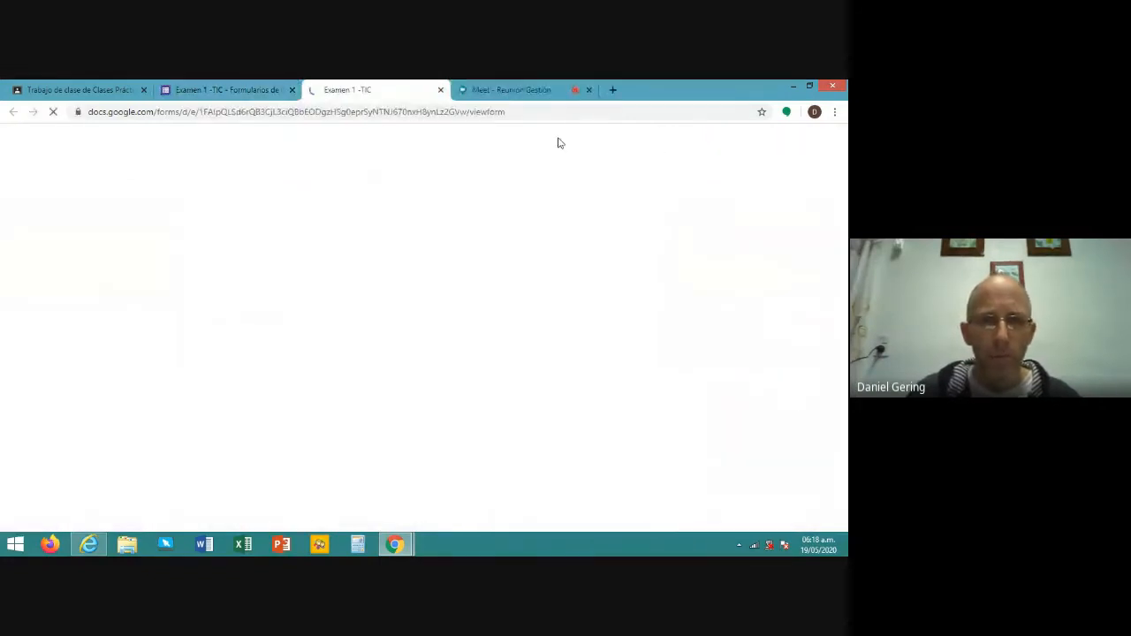
pyautogui.scroll(-2, 392, 330)
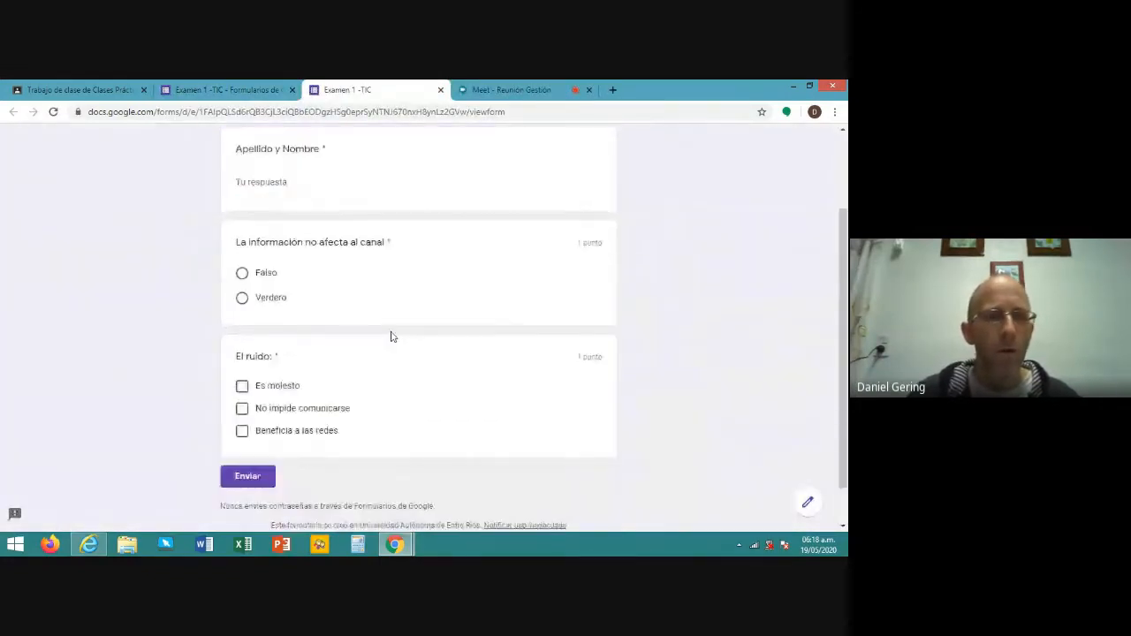
pyautogui.scroll(-1, 387, 333)
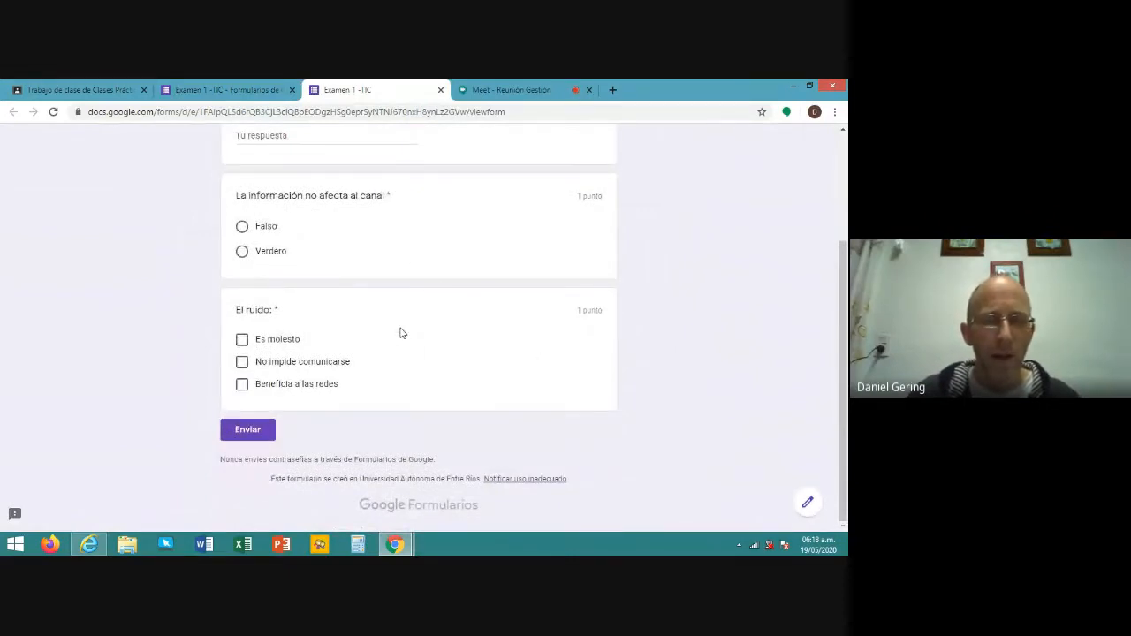
pyautogui.scroll(1, 417, 336)
pyautogui.scroll(3, 416, 334)
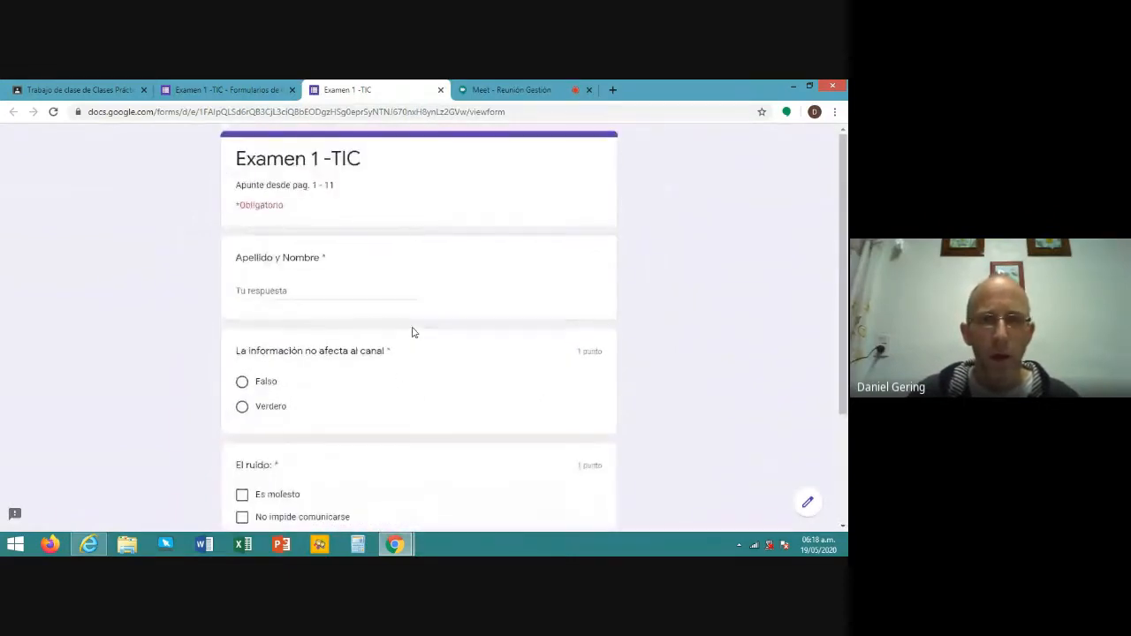
# - Close the preview tab and scroll the editor down to the 'El ruido:' question
pyautogui.click(440, 90)
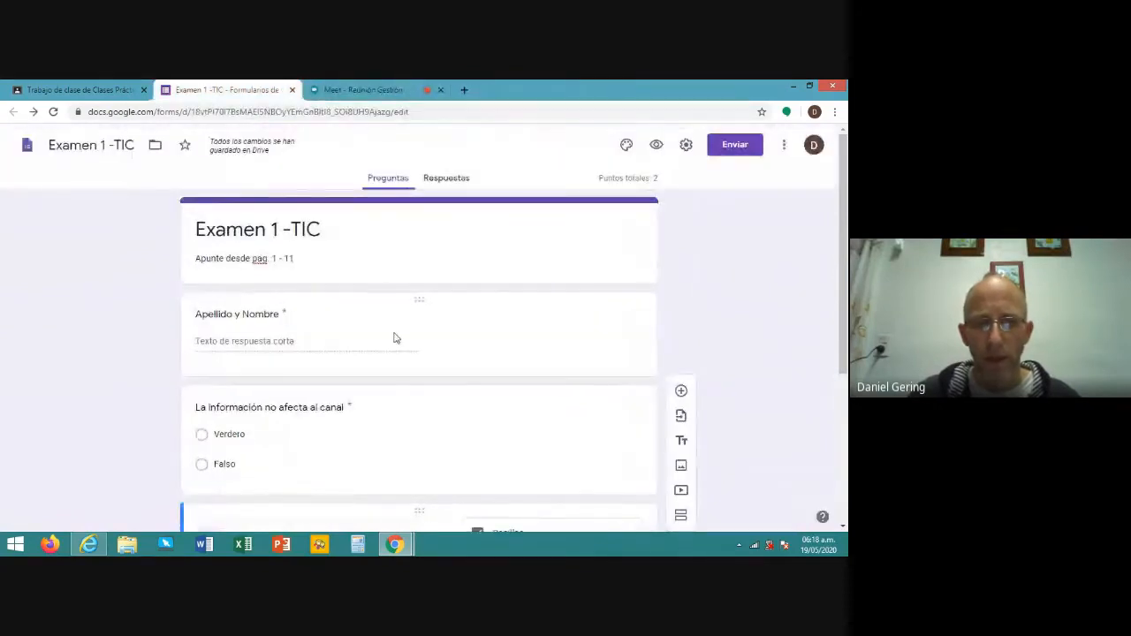
pyautogui.scroll(-5, 397, 354)
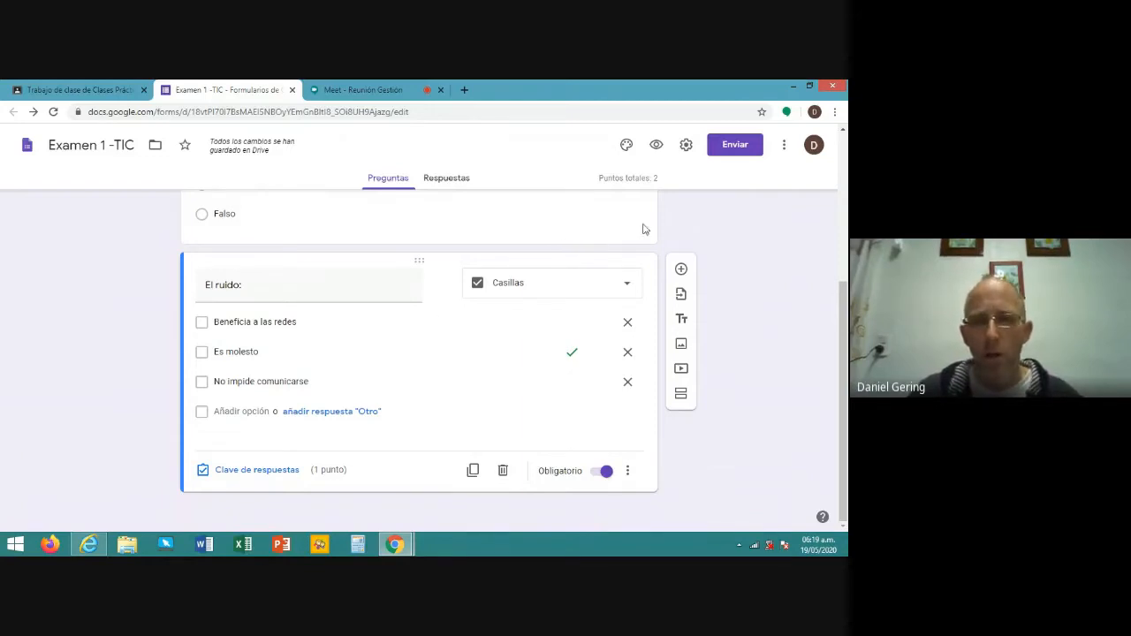
# - Import all six questions from the 'Examen 2 - TIC' form
pyautogui.click(681, 296)
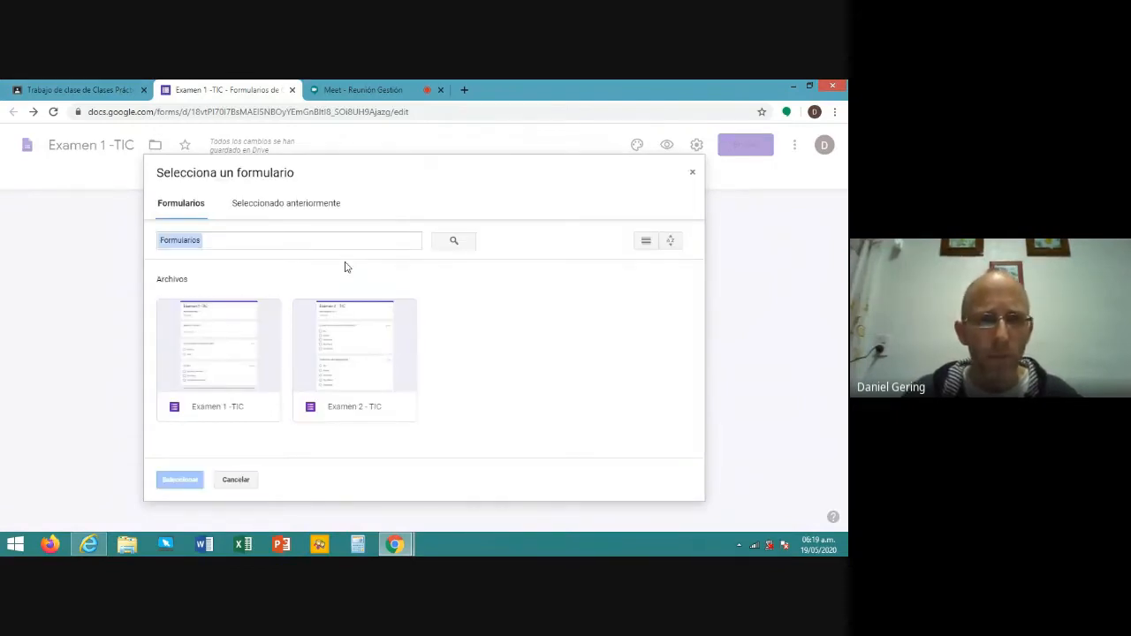
pyautogui.click(367, 335)
pyautogui.doubleClick(367, 336)
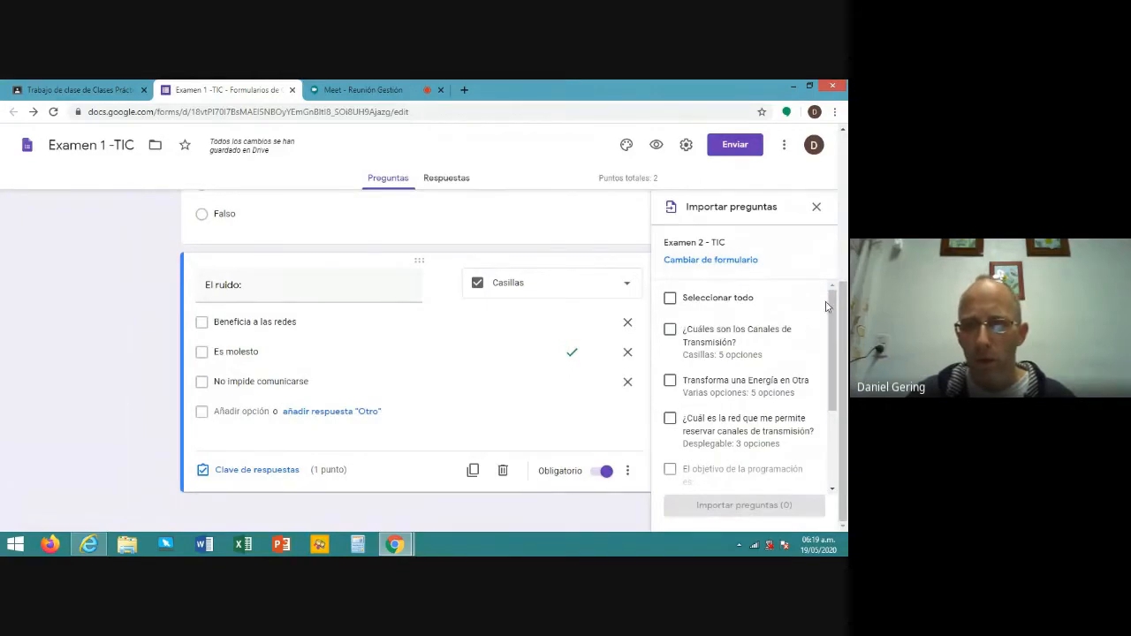
pyautogui.moveTo(831, 306)
pyautogui.mouseDown()
pyautogui.moveTo(825, 331)
pyautogui.moveTo(823, 287)
pyautogui.mouseUp()
pyautogui.scroll(-2, 826, 331)
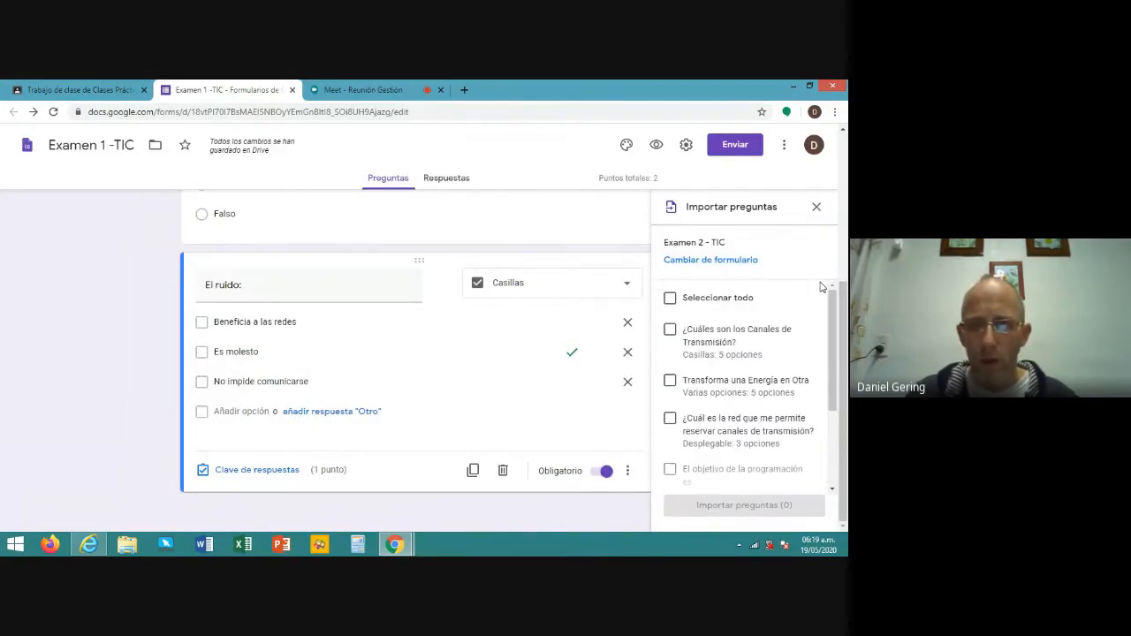
pyautogui.click(670, 330)
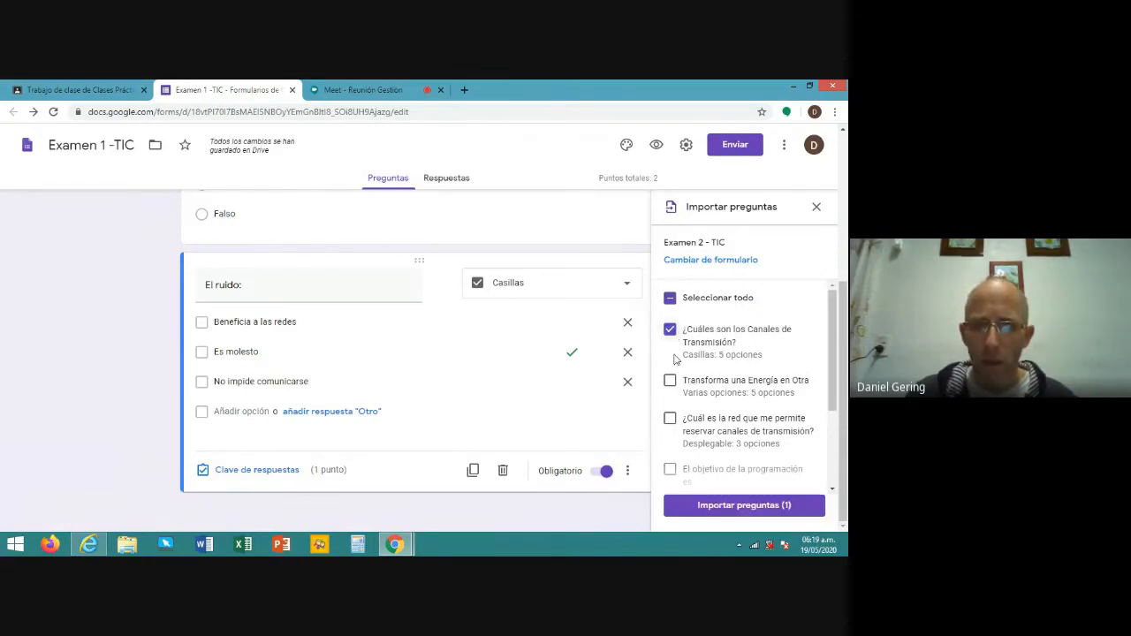
pyautogui.click(670, 380)
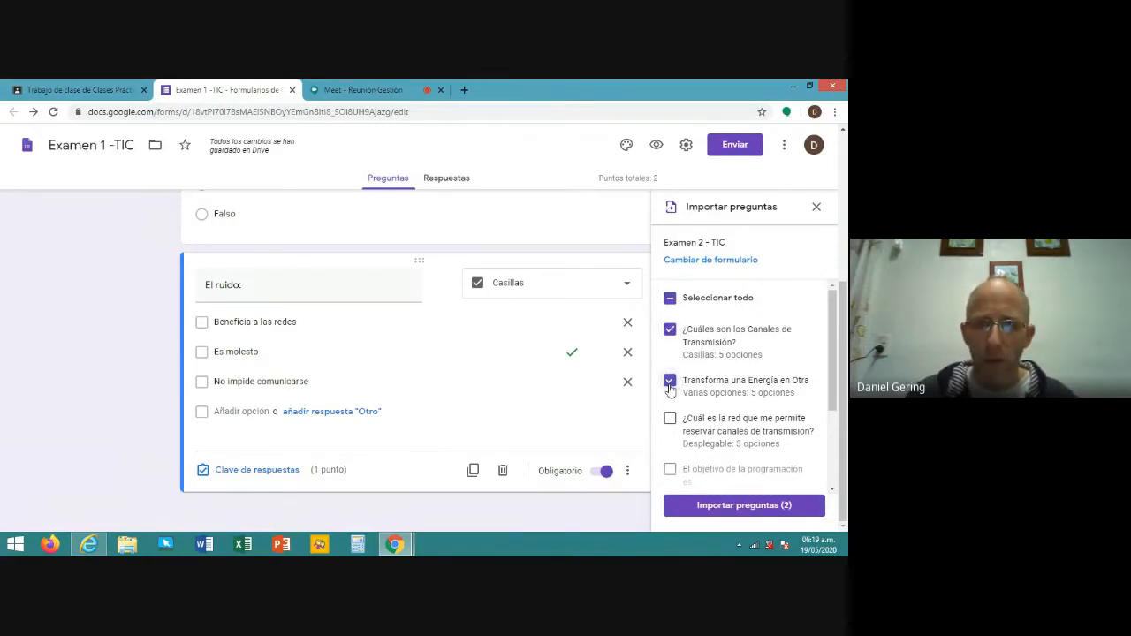
pyautogui.click(671, 301)
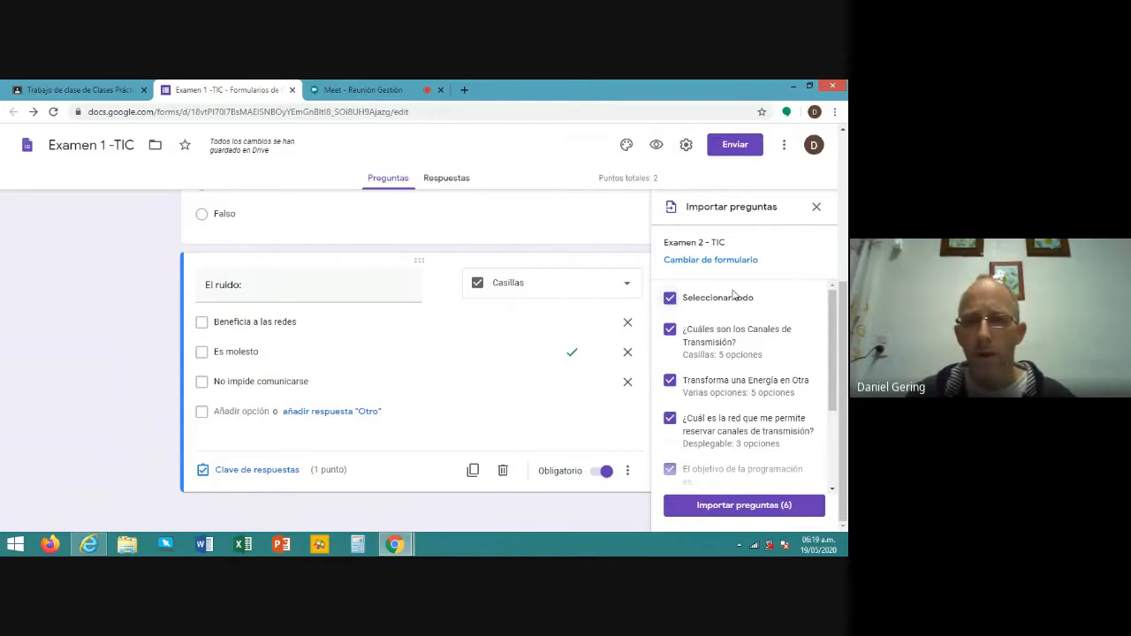
pyautogui.click(743, 506)
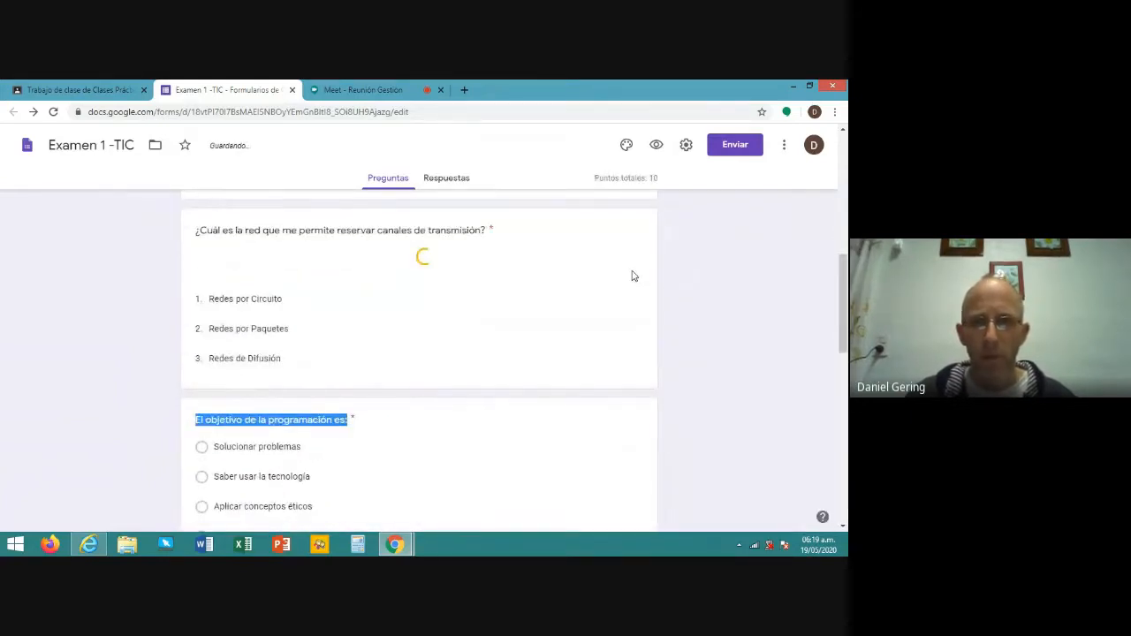
# - Restore the missing file-upload folders, then scroll to the form's last questions
pyautogui.scroll(5, 634, 276)
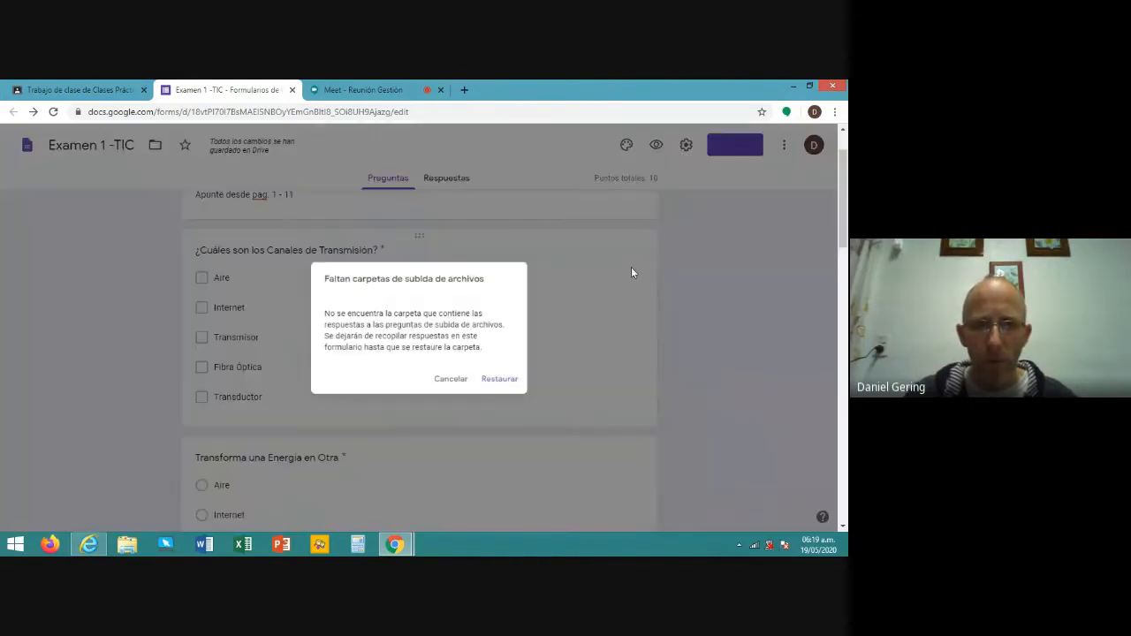
pyautogui.click(494, 389)
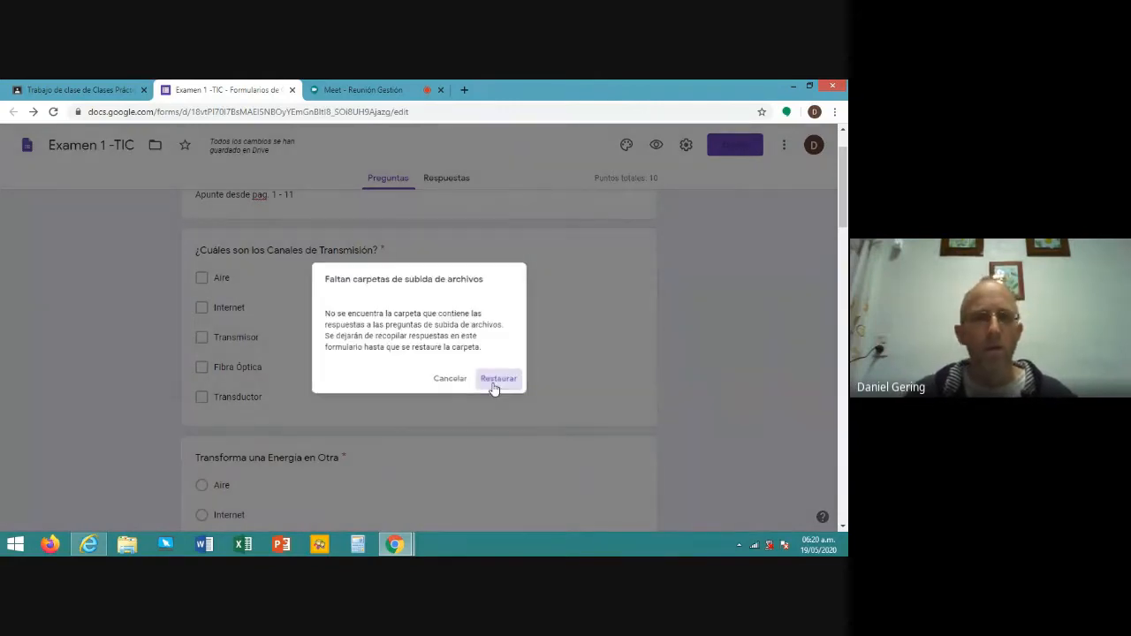
pyautogui.scroll(10, 442, 309)
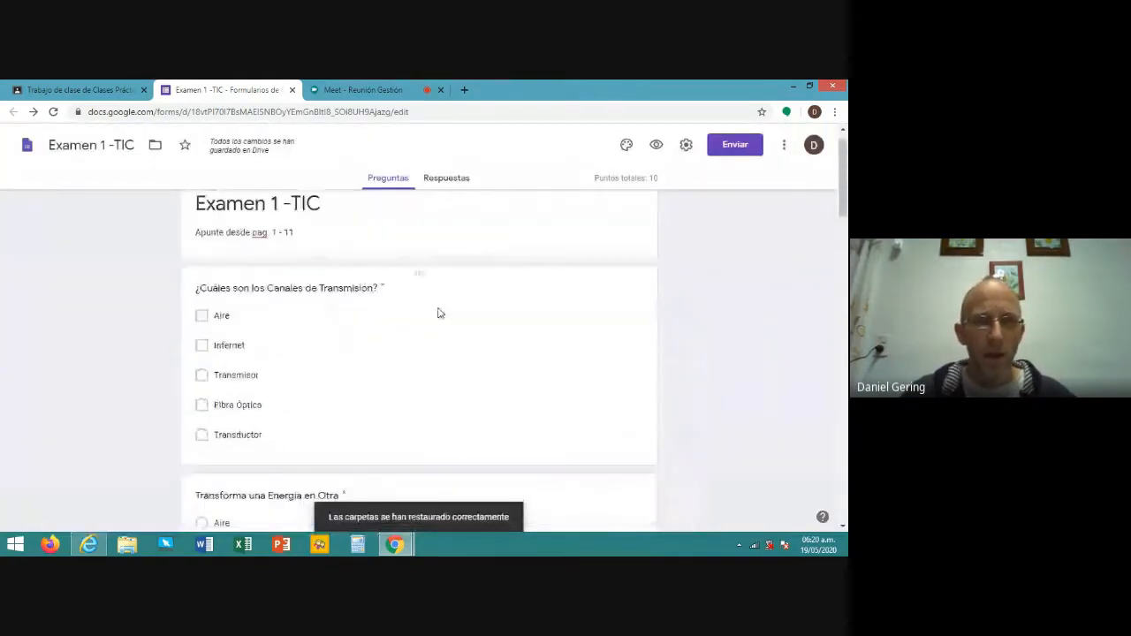
pyautogui.scroll(-3, 435, 316)
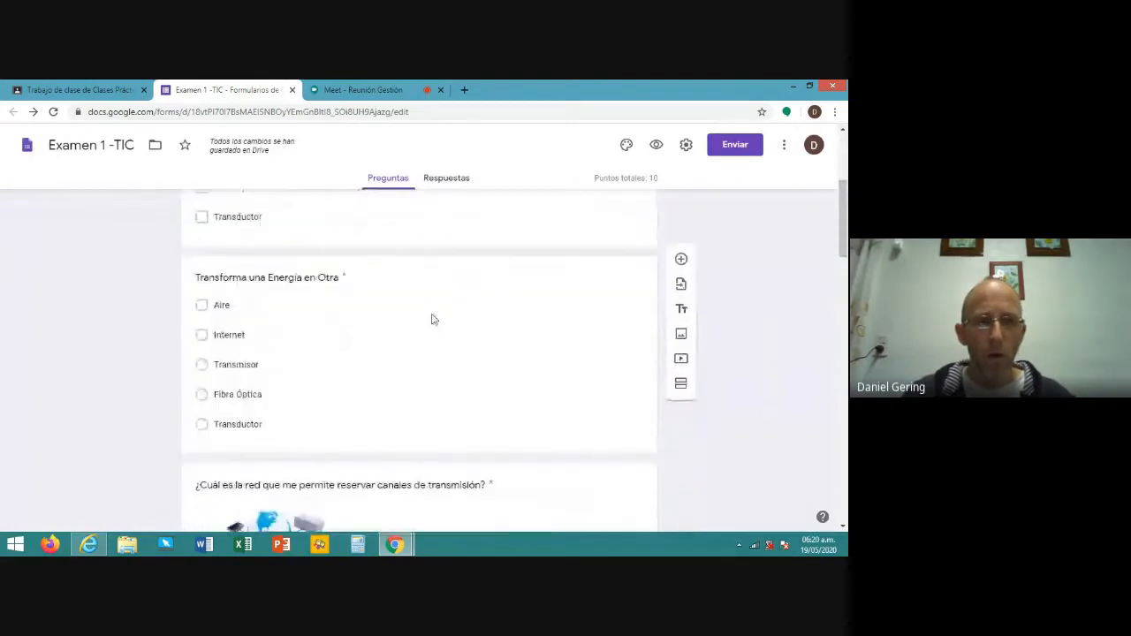
pyautogui.scroll(-15, 433, 320)
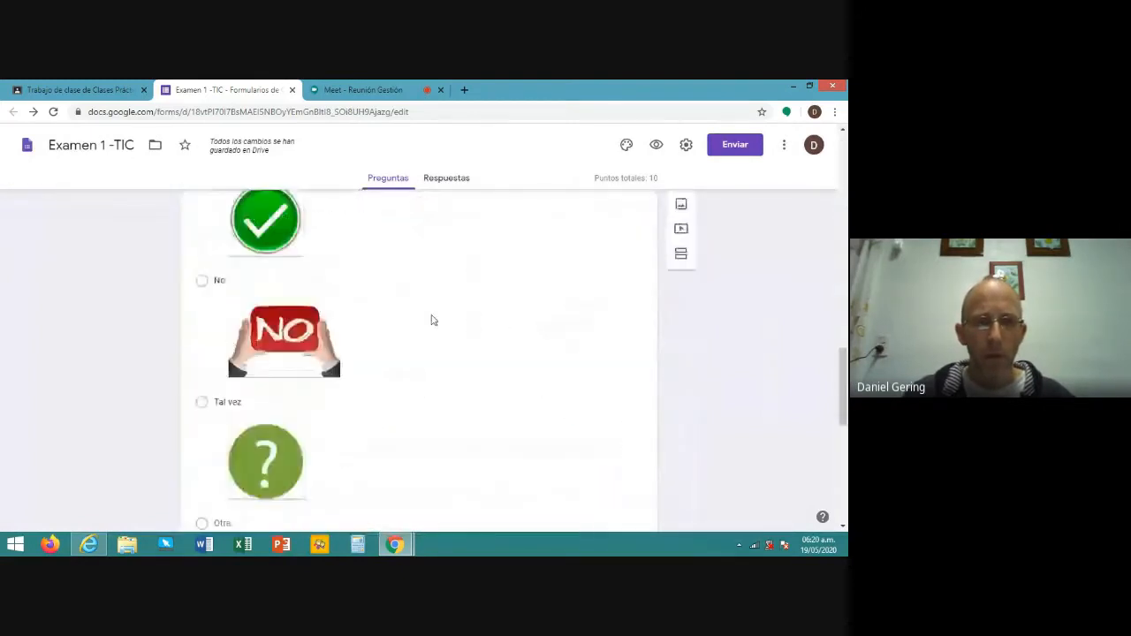
pyautogui.scroll(-10, 434, 320)
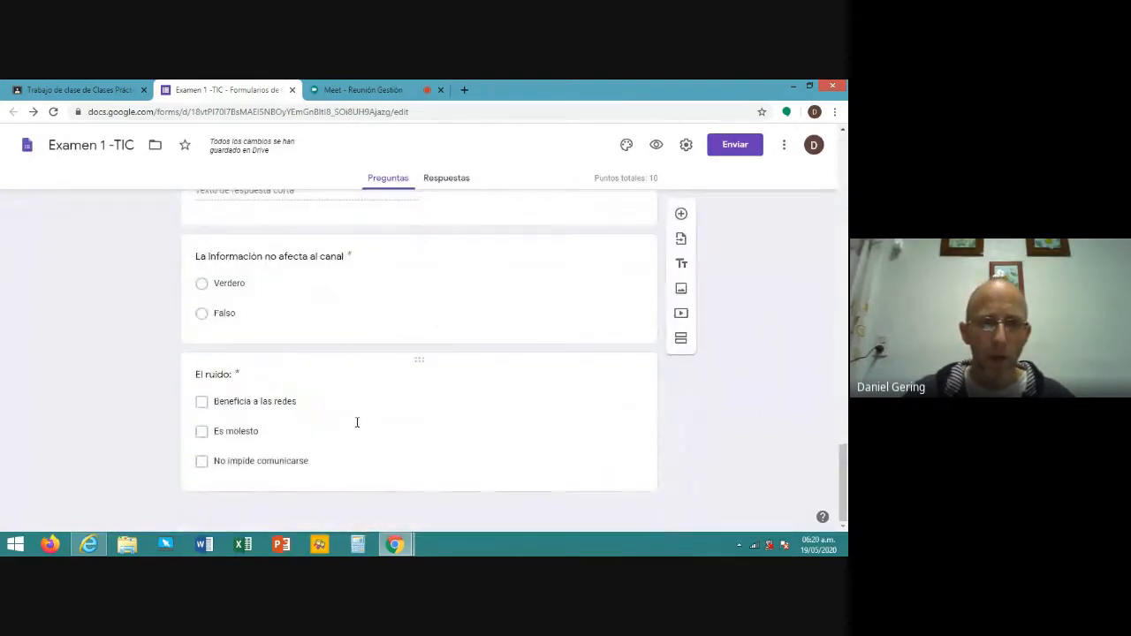
# - Move 'La información no afecta al canal' to just below the form header and review its options
pyautogui.click(439, 299)
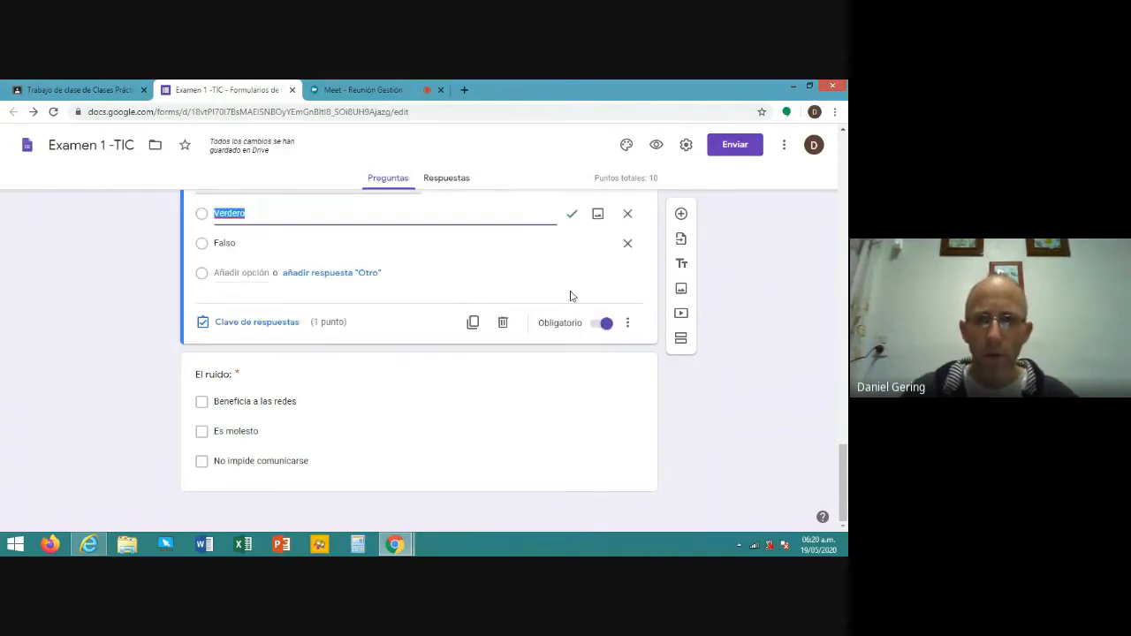
pyautogui.scroll(3, 571, 297)
pyautogui.moveTo(557, 336); pyautogui.dragTo(435, 183)
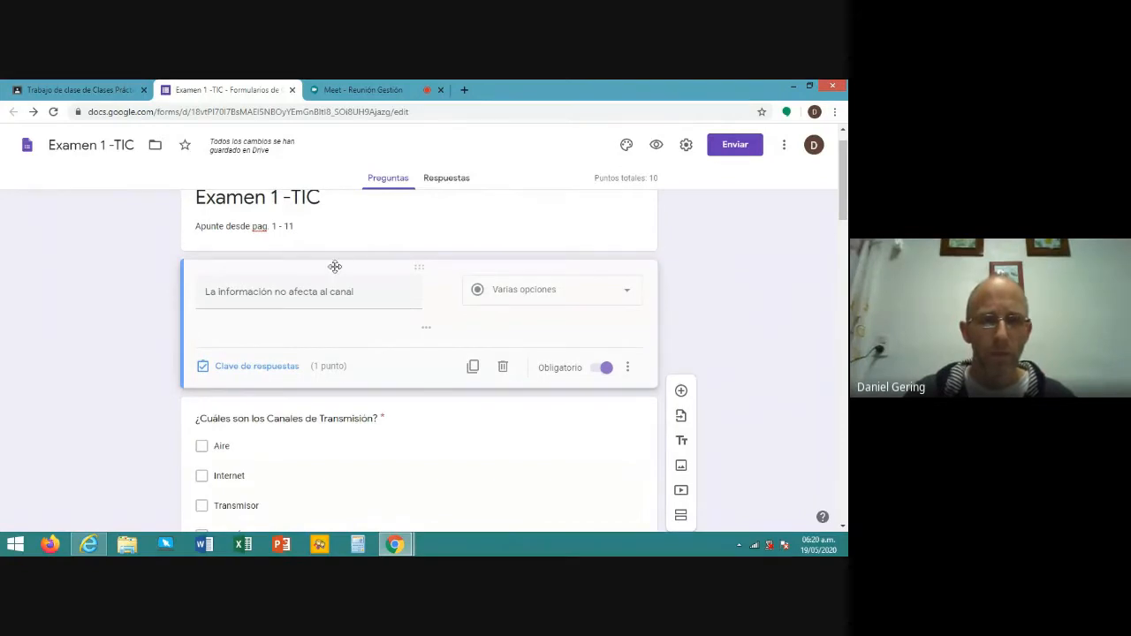
pyautogui.click(477, 292)
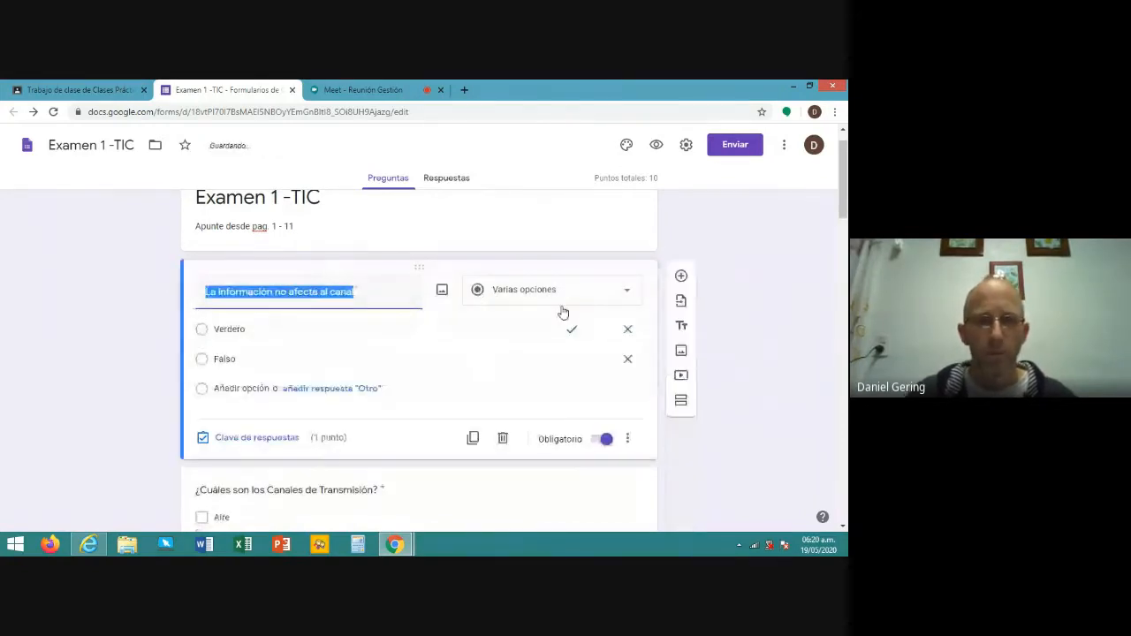
pyautogui.scroll(-1, 554, 305)
pyautogui.scroll(-8, 551, 301)
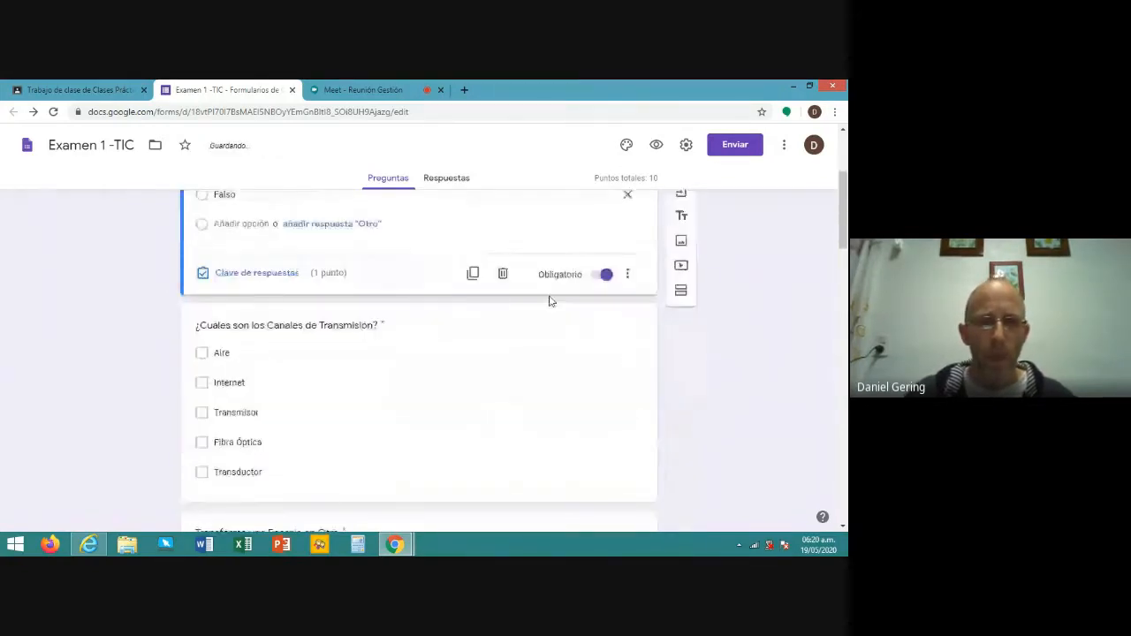
pyautogui.scroll(9, 534, 301)
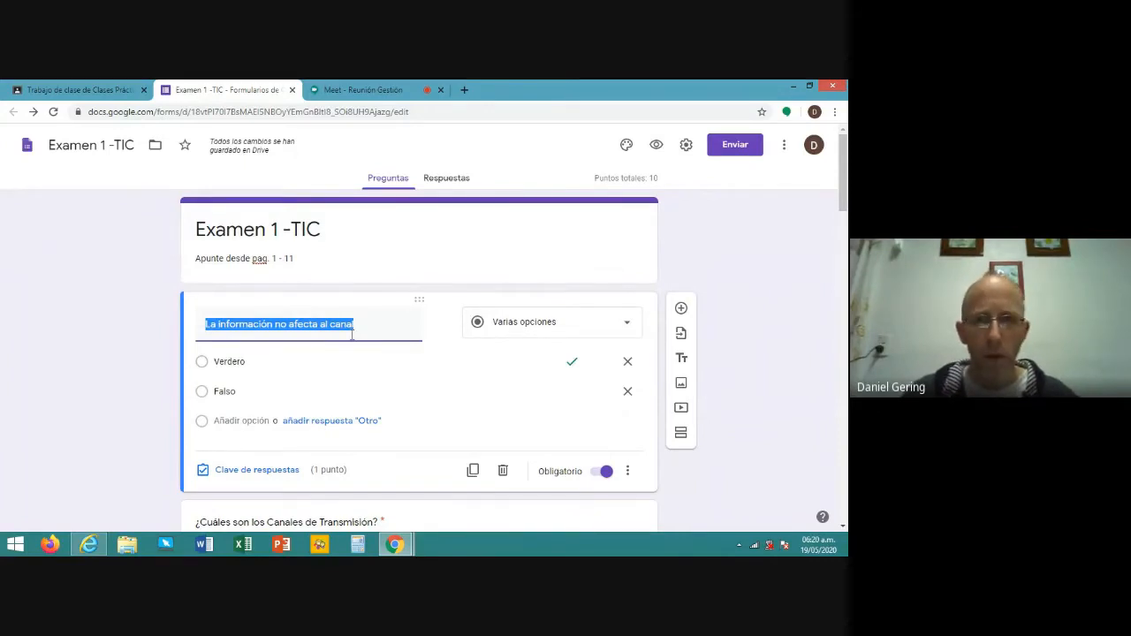
pyautogui.scroll(-1, 318, 351)
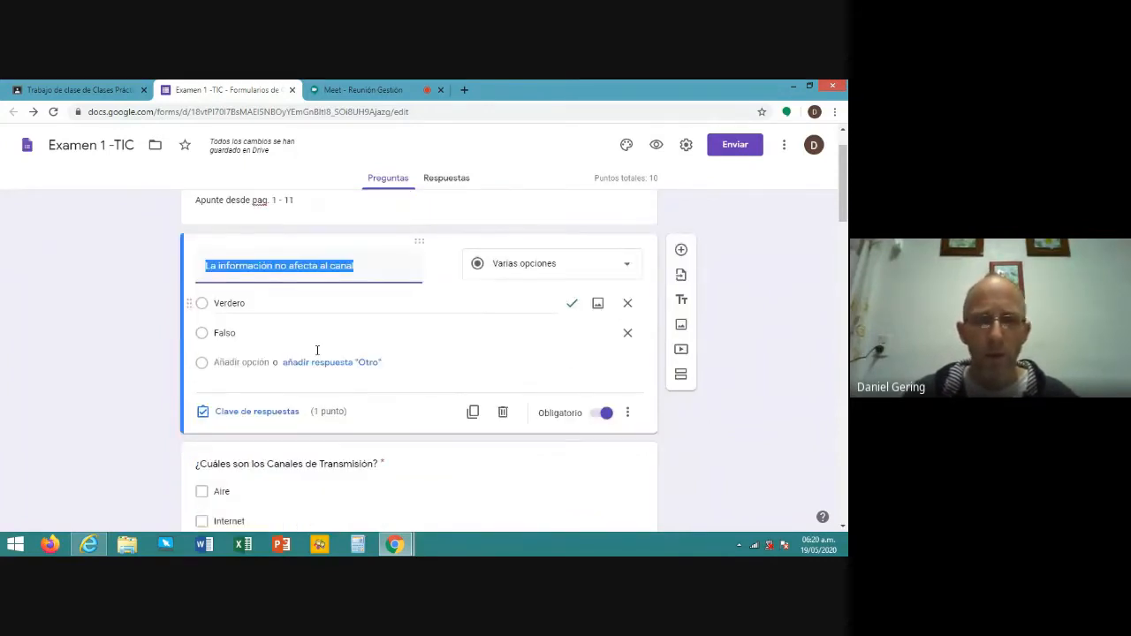
pyautogui.scroll(-5, 317, 351)
pyautogui.scroll(-5, 314, 345)
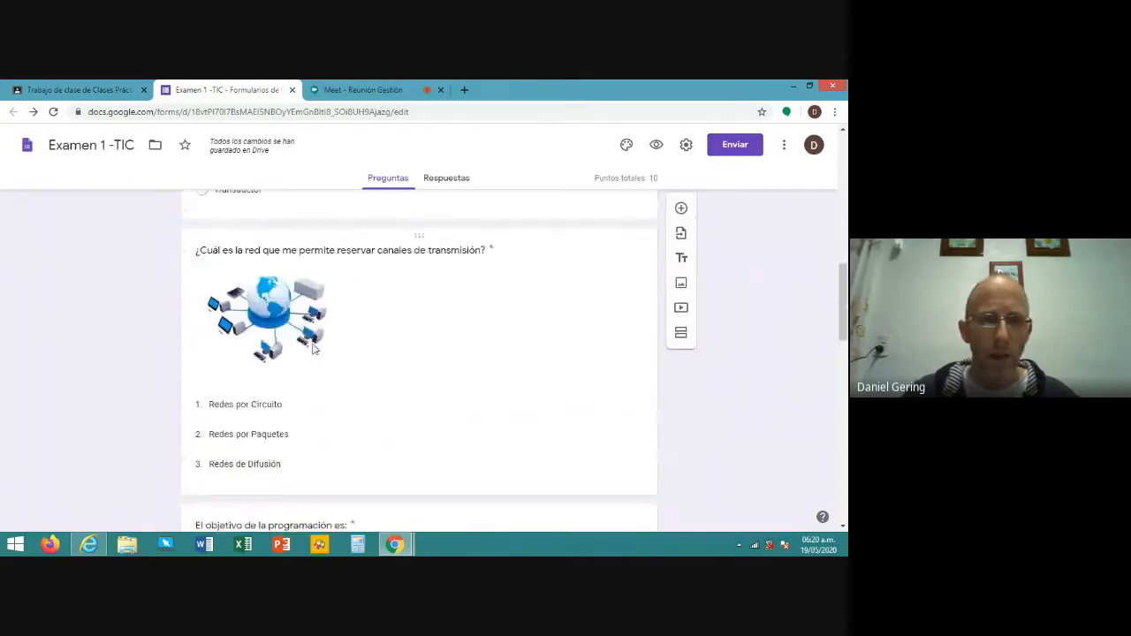
pyautogui.scroll(4, 445, 345)
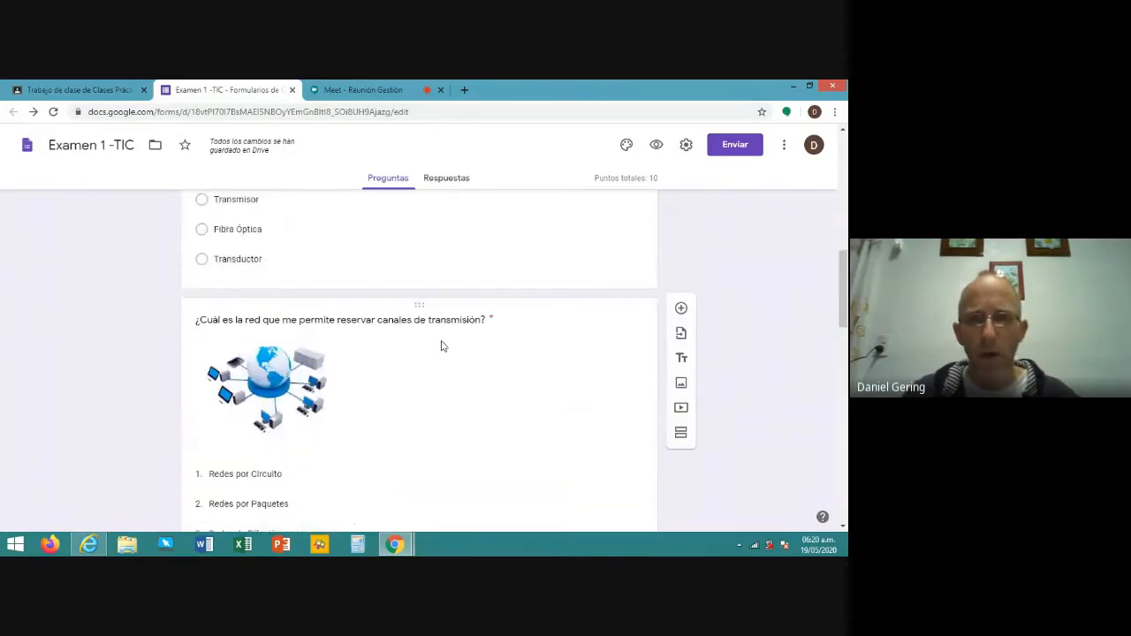
pyautogui.scroll(10, 442, 345)
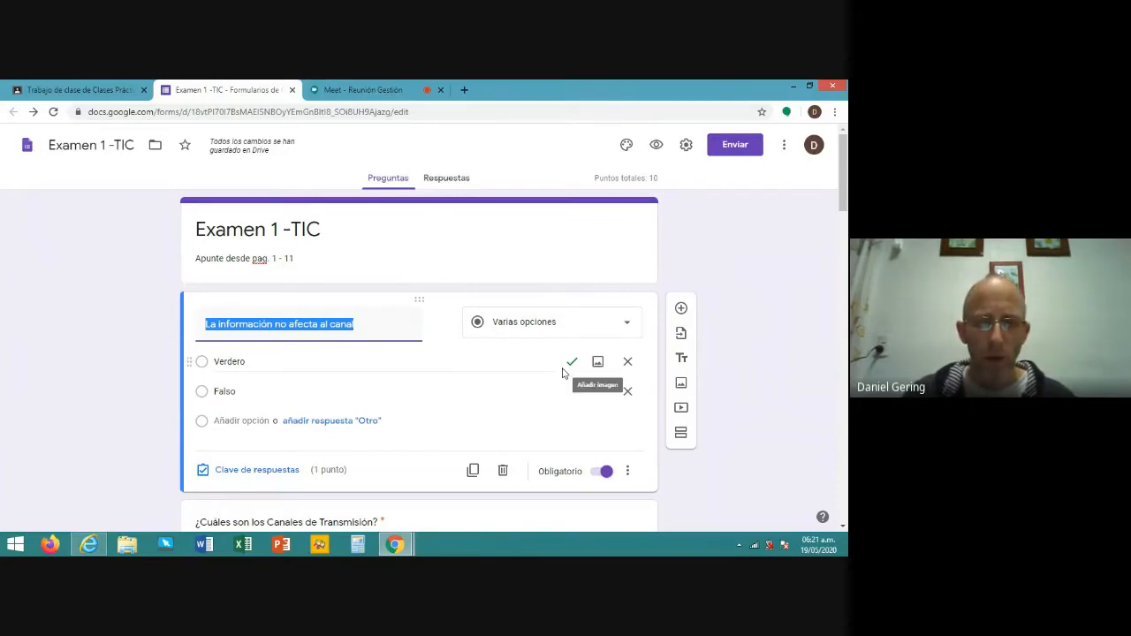
pyautogui.click(628, 475)
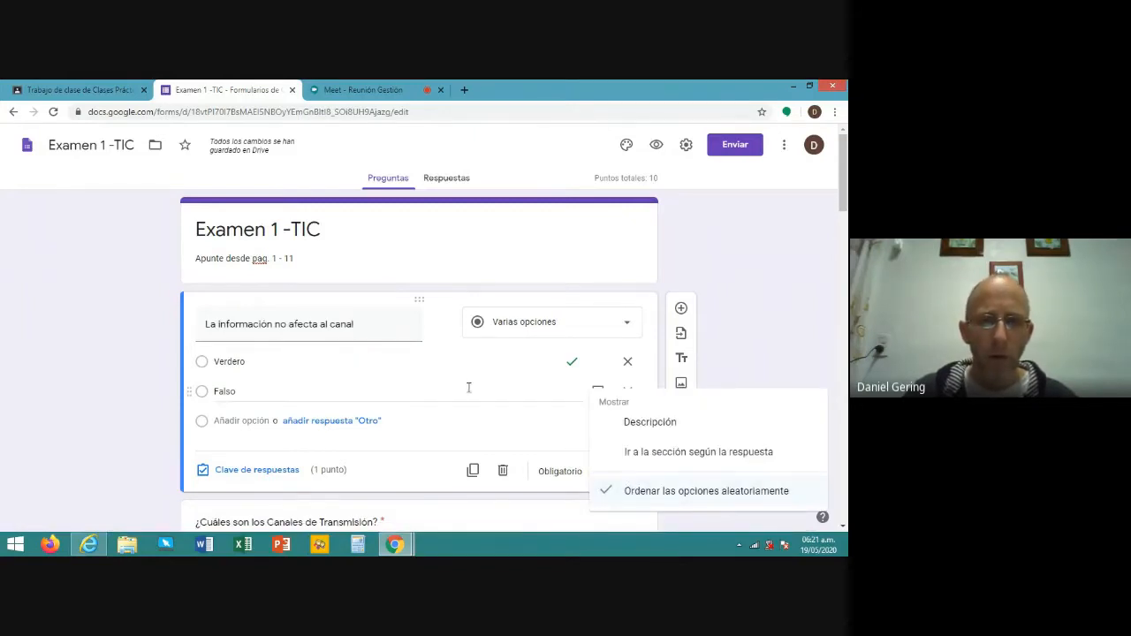
pyautogui.click(448, 301)
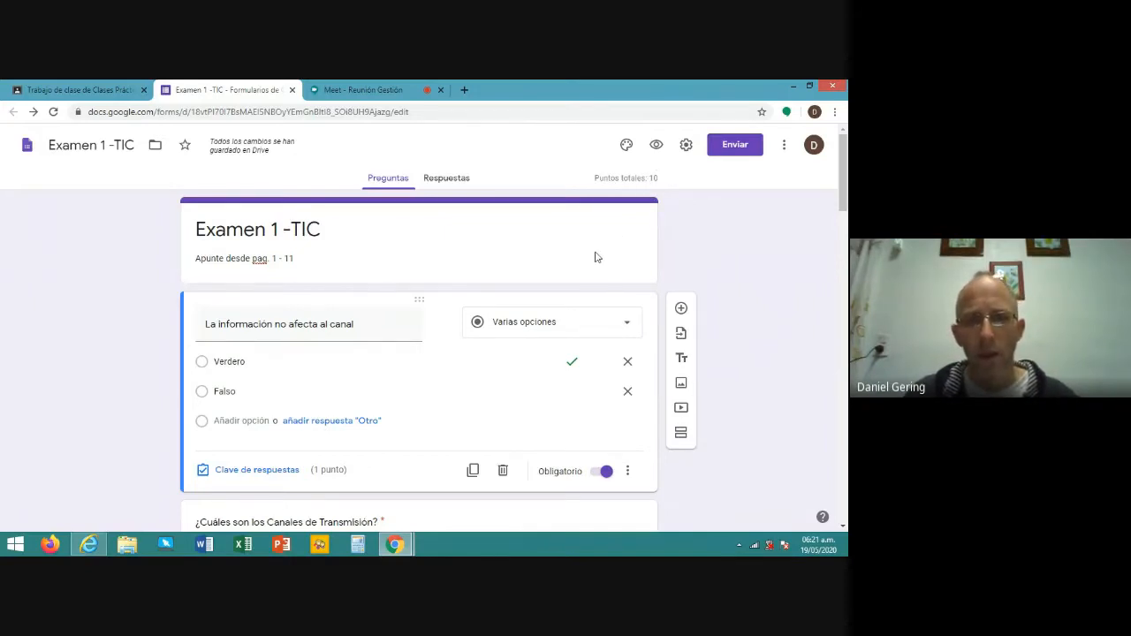
pyautogui.scroll(-1, 597, 257)
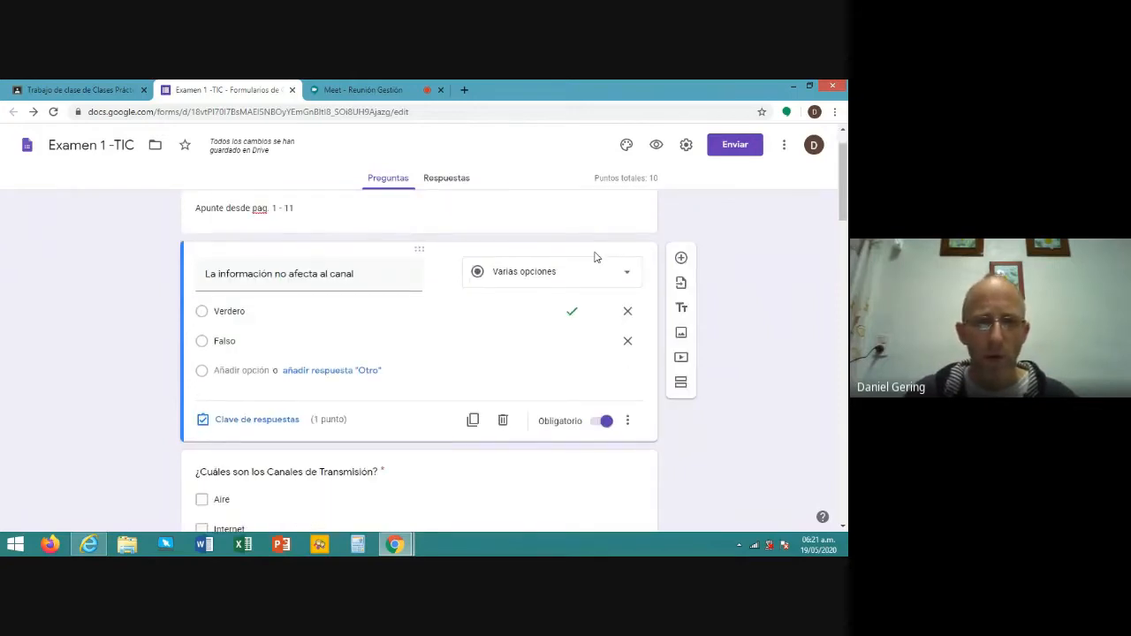
pyautogui.scroll(-1, 597, 257)
pyautogui.scroll(-3, 595, 257)
pyautogui.click(458, 295)
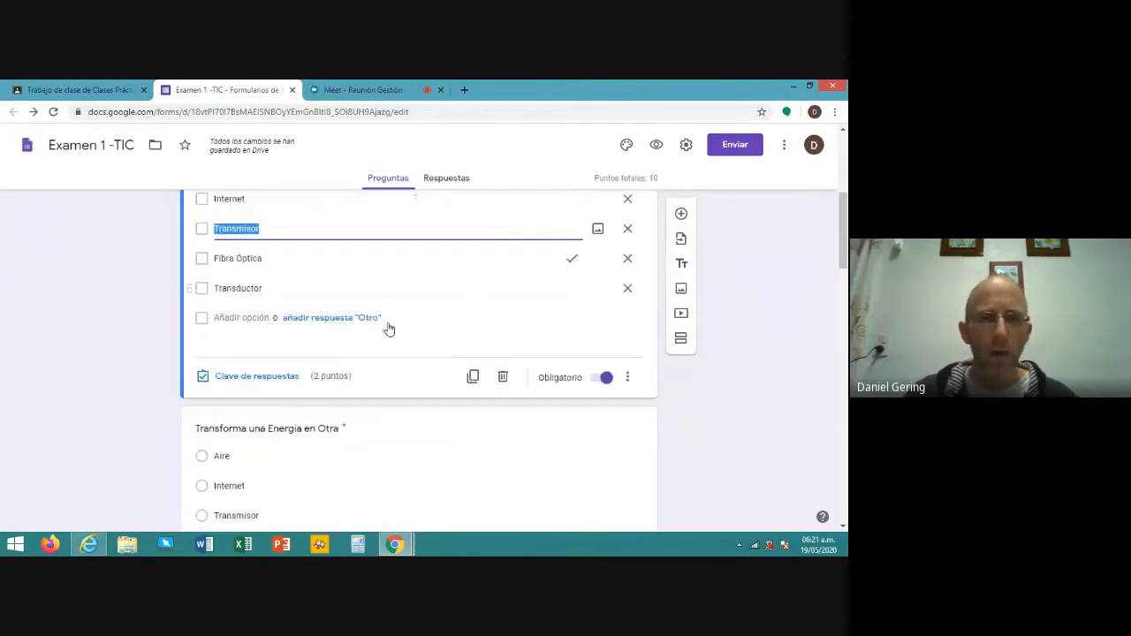
pyautogui.scroll(1, 413, 313)
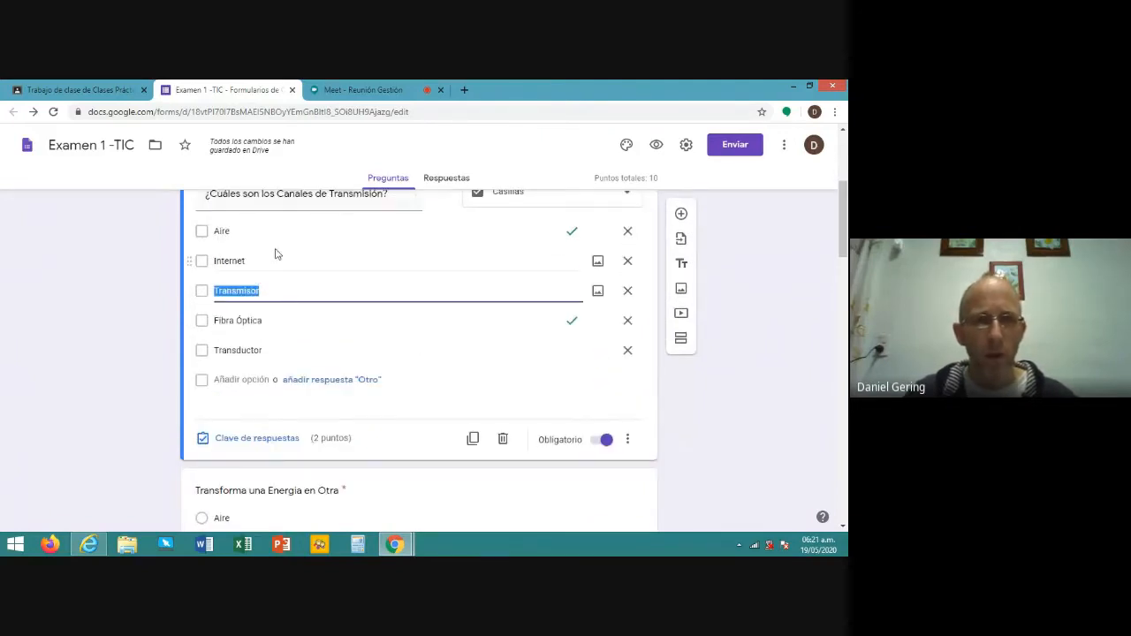
pyautogui.click(629, 441)
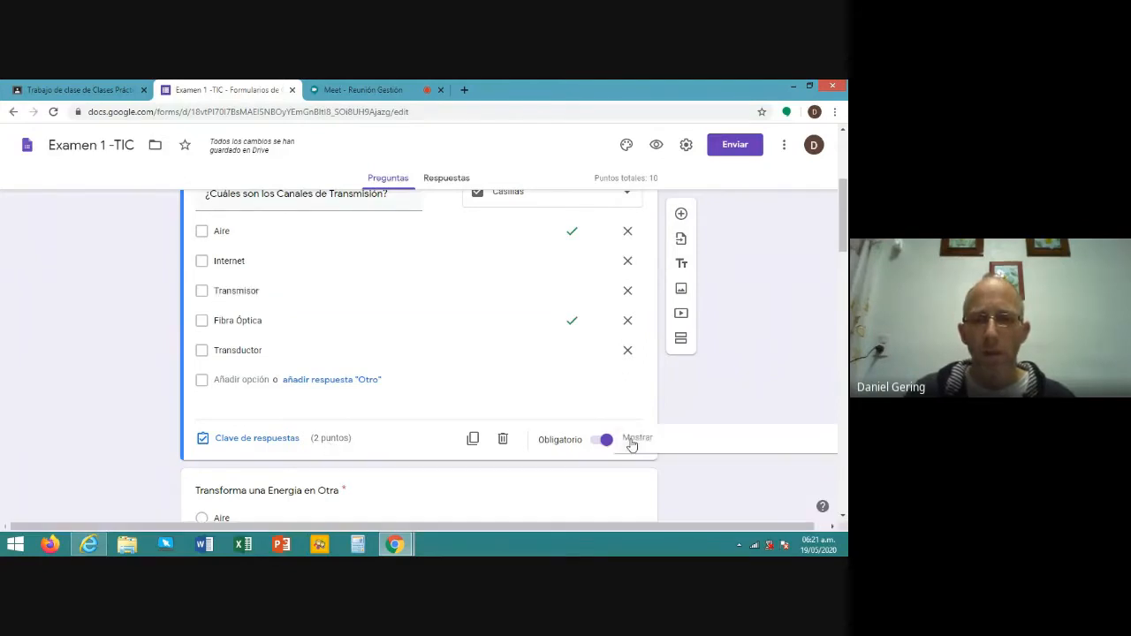
pyautogui.click(407, 466)
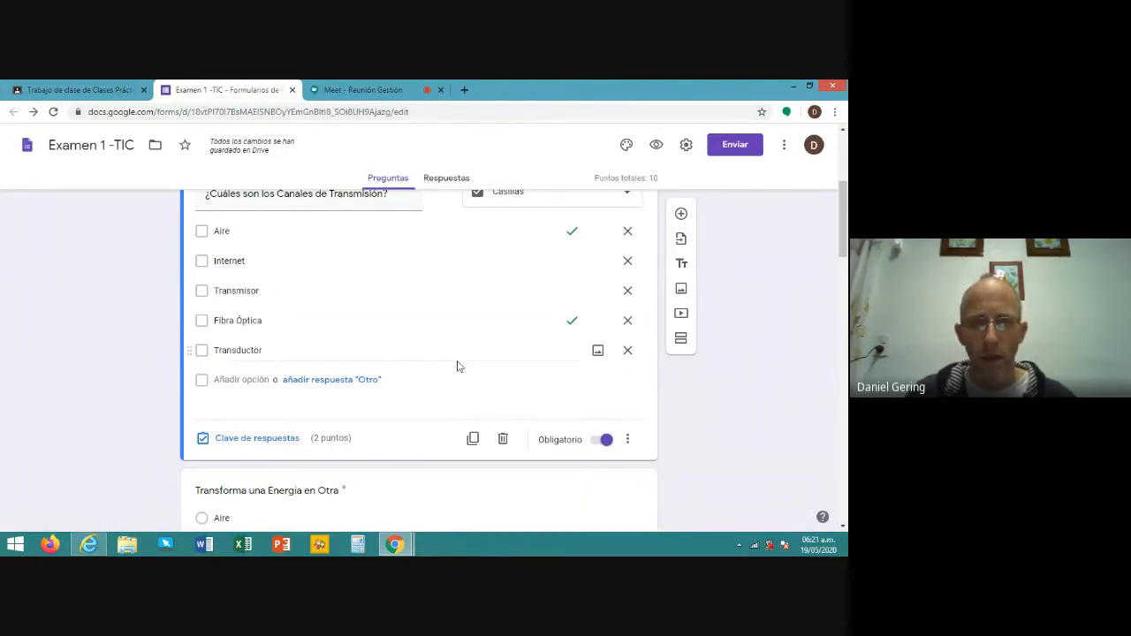
pyautogui.scroll(1, 432, 298)
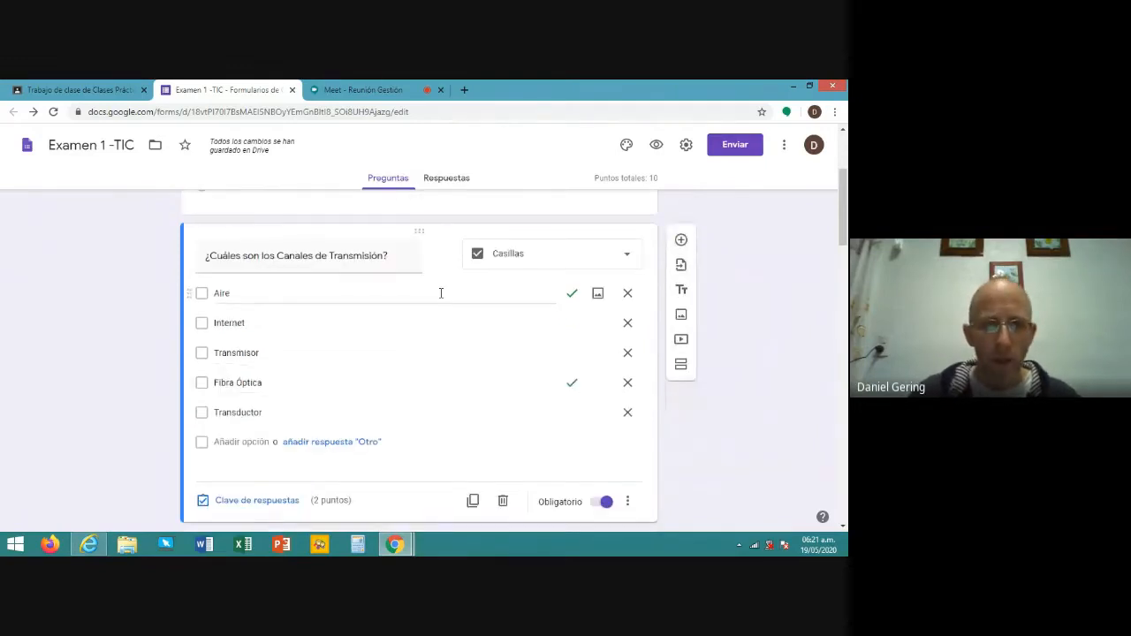
pyautogui.scroll(-2, 441, 294)
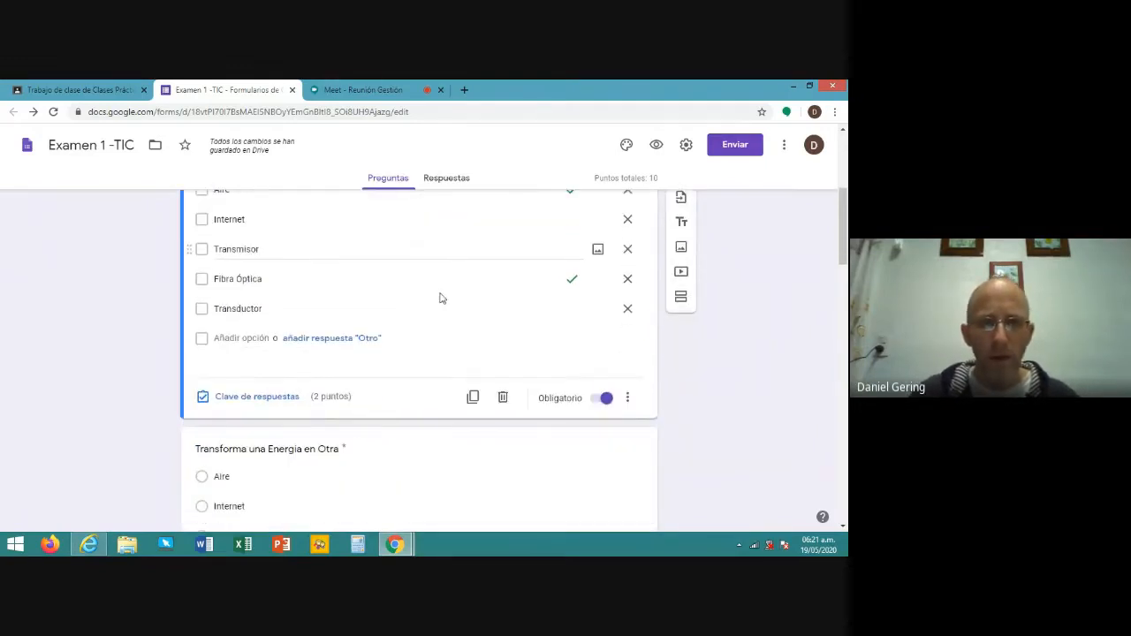
pyautogui.scroll(-4, 441, 298)
pyautogui.click(412, 326)
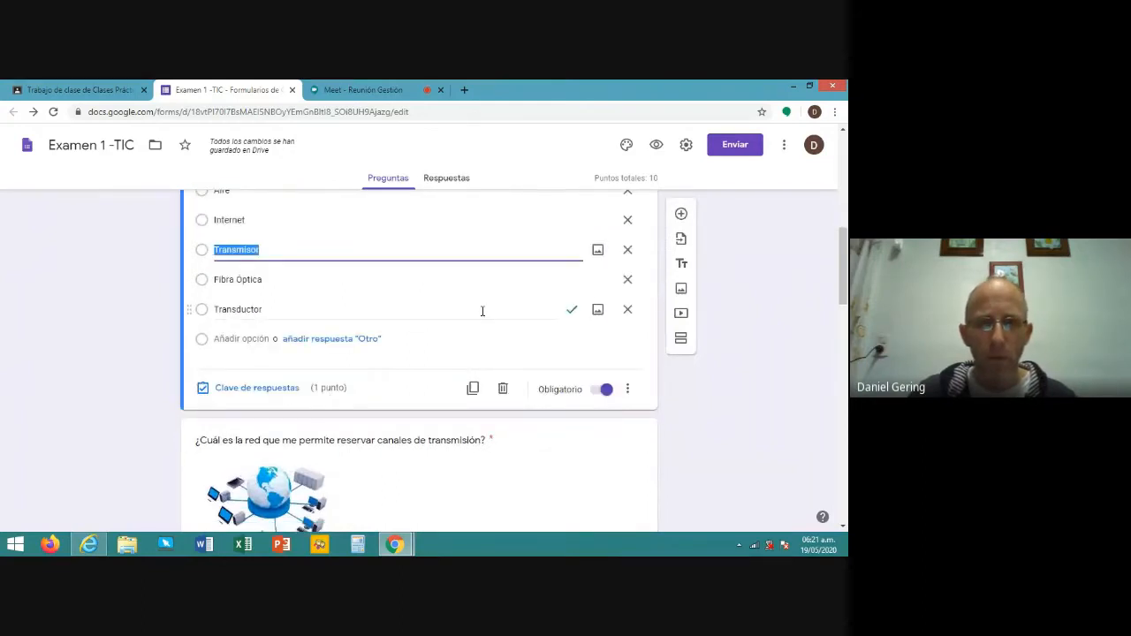
pyautogui.scroll(-4, 482, 312)
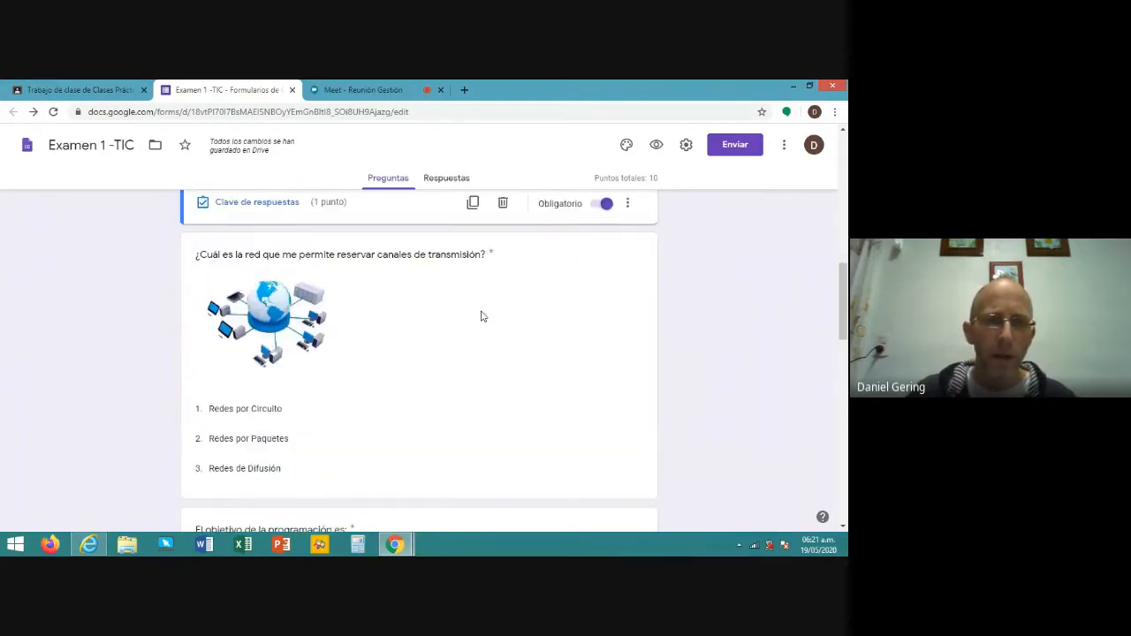
pyautogui.scroll(-2, 482, 316)
pyautogui.scroll(3, 481, 317)
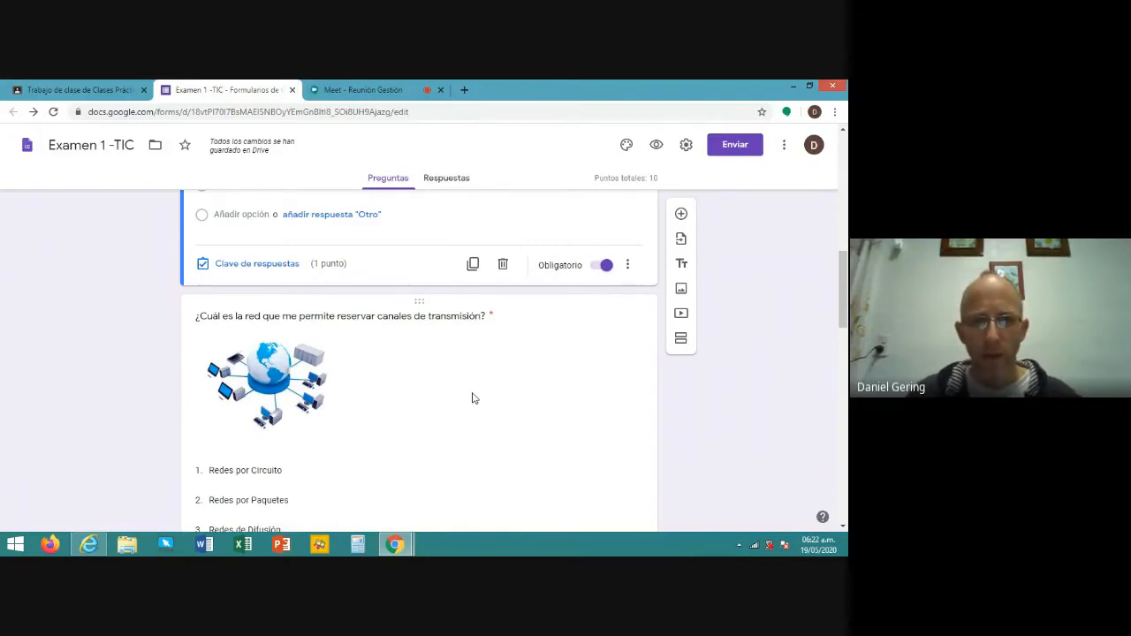
# - Scroll past 'El objetivo de la programación' and open 'La información da poder y dominación' for editing
pyautogui.scroll(-1, 470, 398)
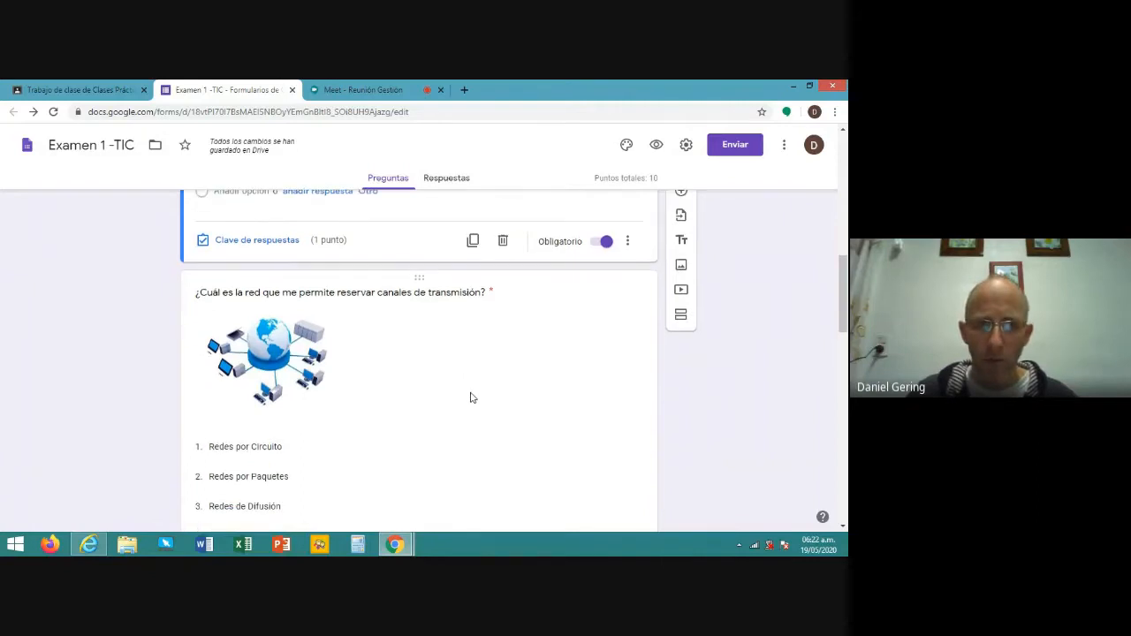
pyautogui.scroll(3, 468, 397)
pyautogui.scroll(-7, 464, 393)
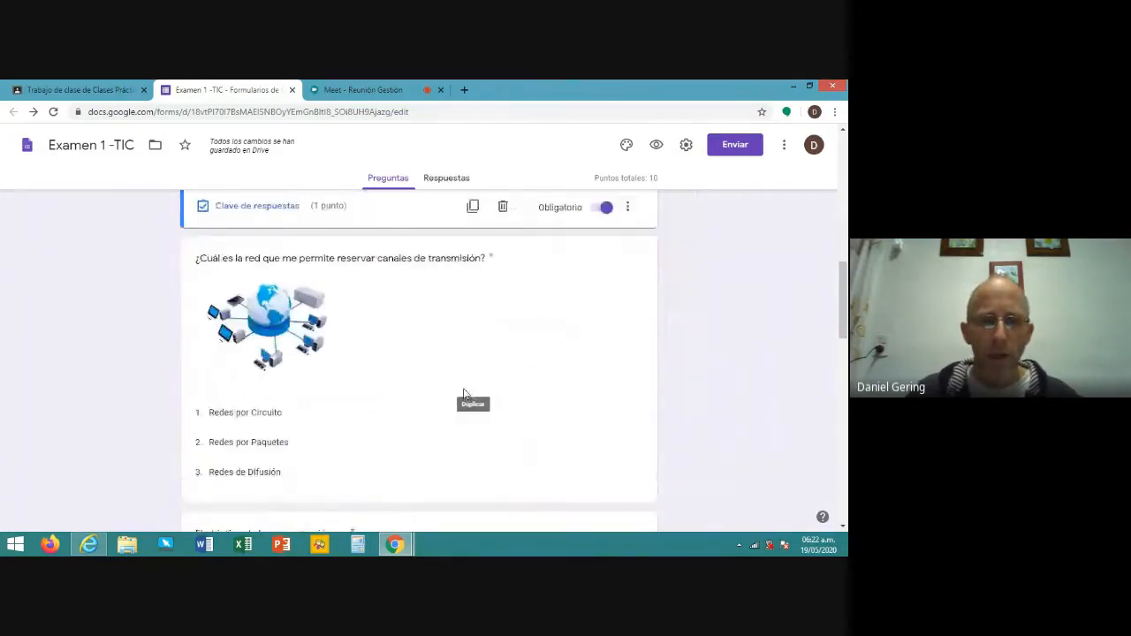
pyautogui.scroll(2, 462, 380)
pyautogui.scroll(-1, 460, 367)
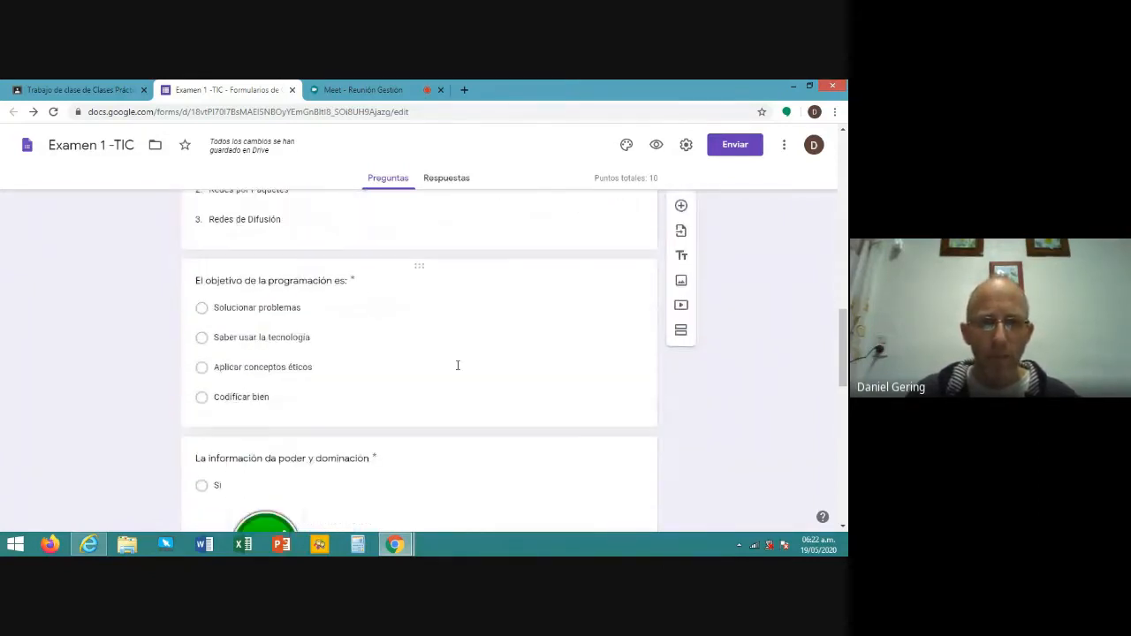
pyautogui.click(457, 365)
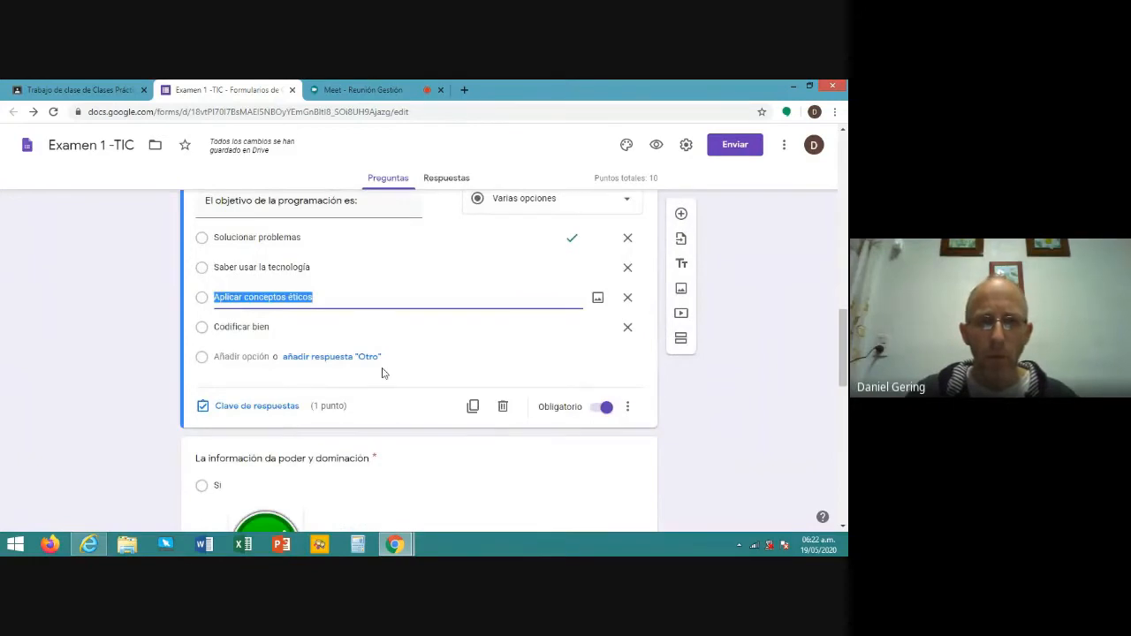
pyautogui.scroll(-1, 421, 438)
pyautogui.scroll(-1, 421, 438)
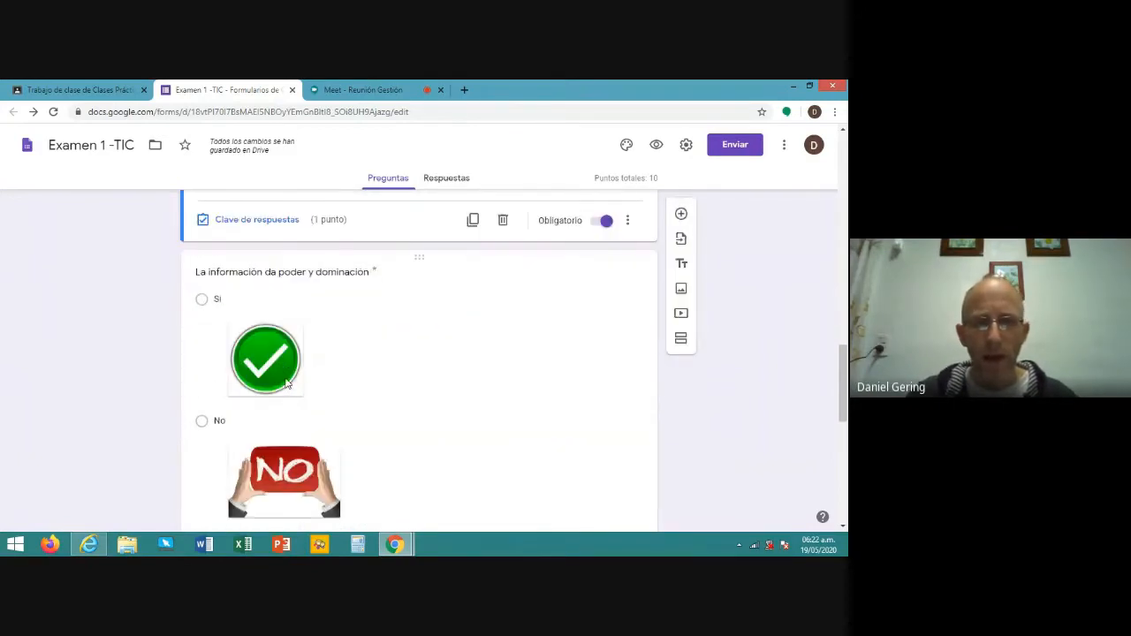
pyautogui.scroll(-1, 291, 424)
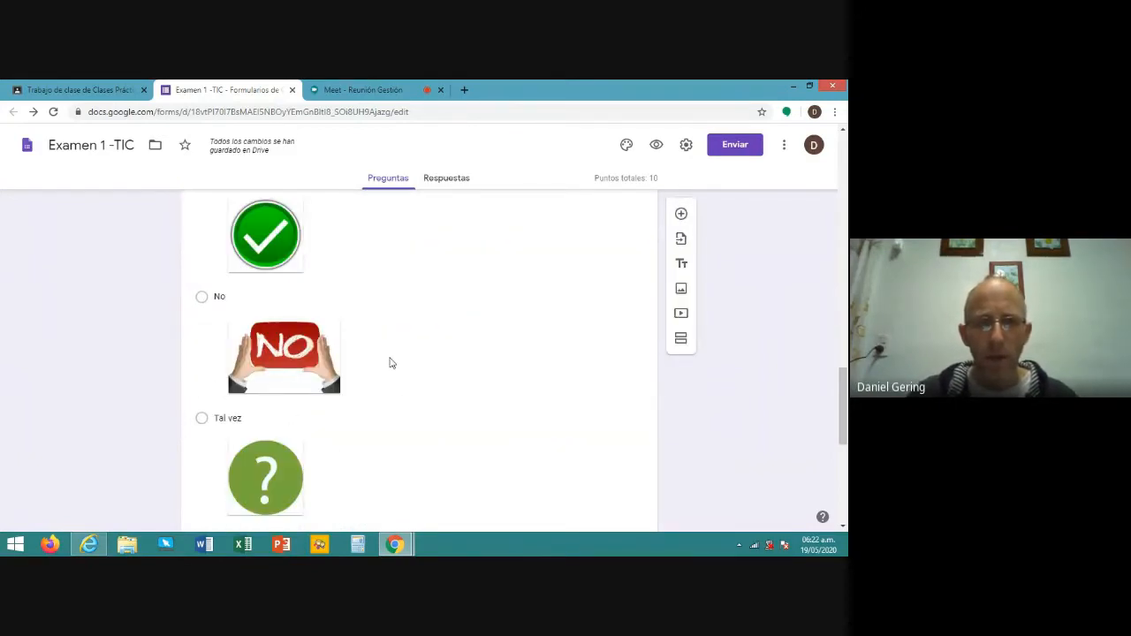
pyautogui.scroll(-2, 390, 364)
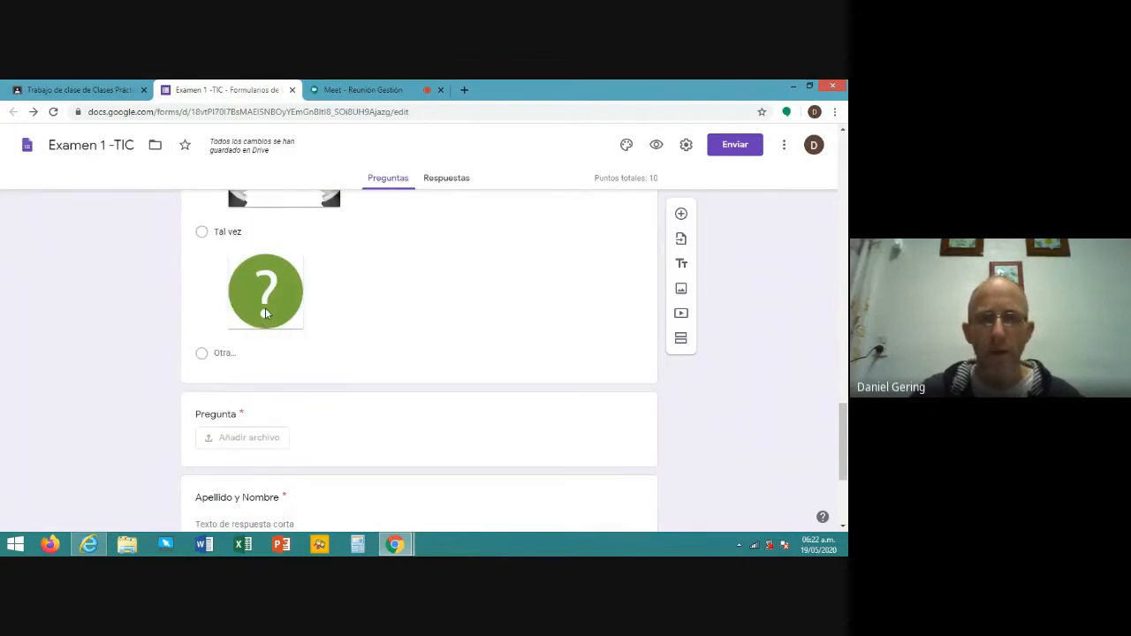
pyautogui.click(367, 304)
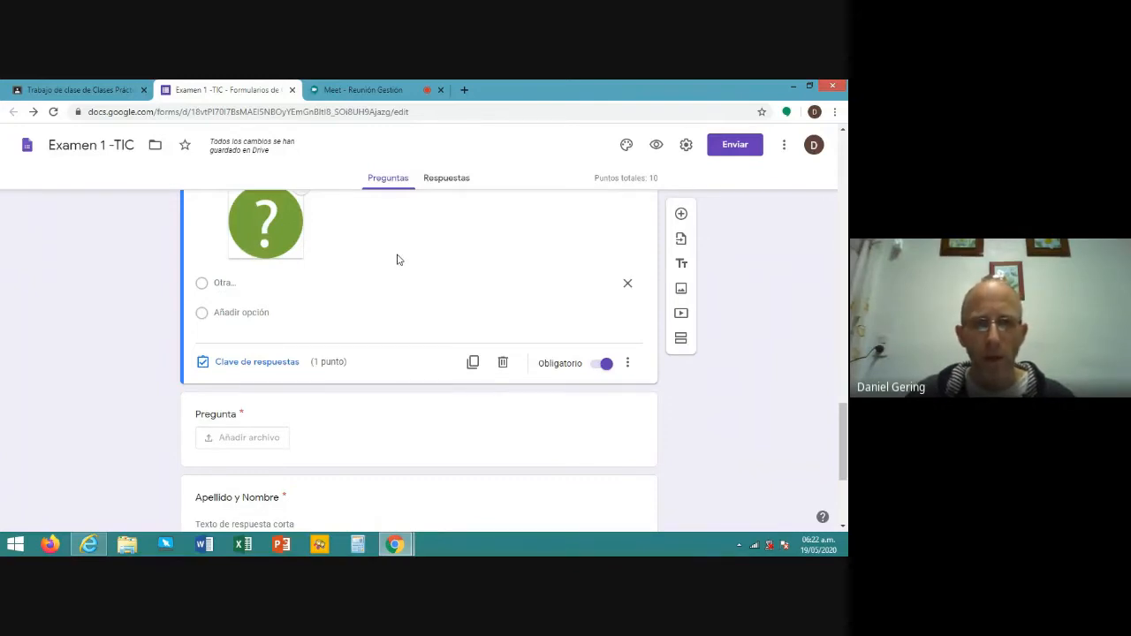
# - Open the file-upload question and confirm its type stays Subir archivos
pyautogui.click(360, 410)
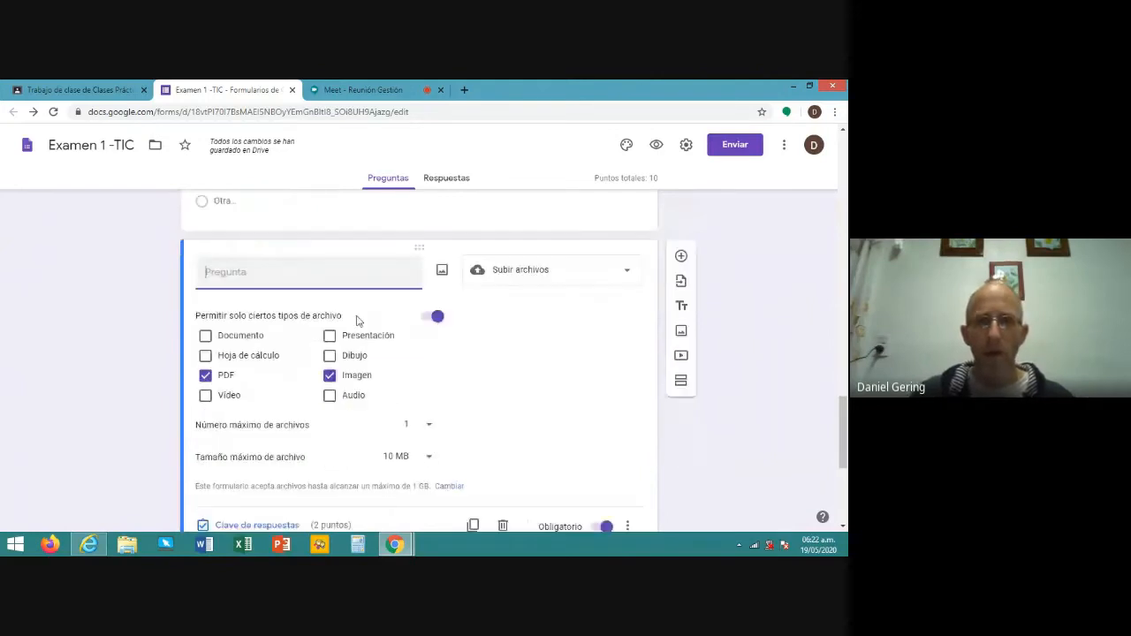
pyautogui.scroll(-1, 357, 318)
pyautogui.scroll(1, 358, 279)
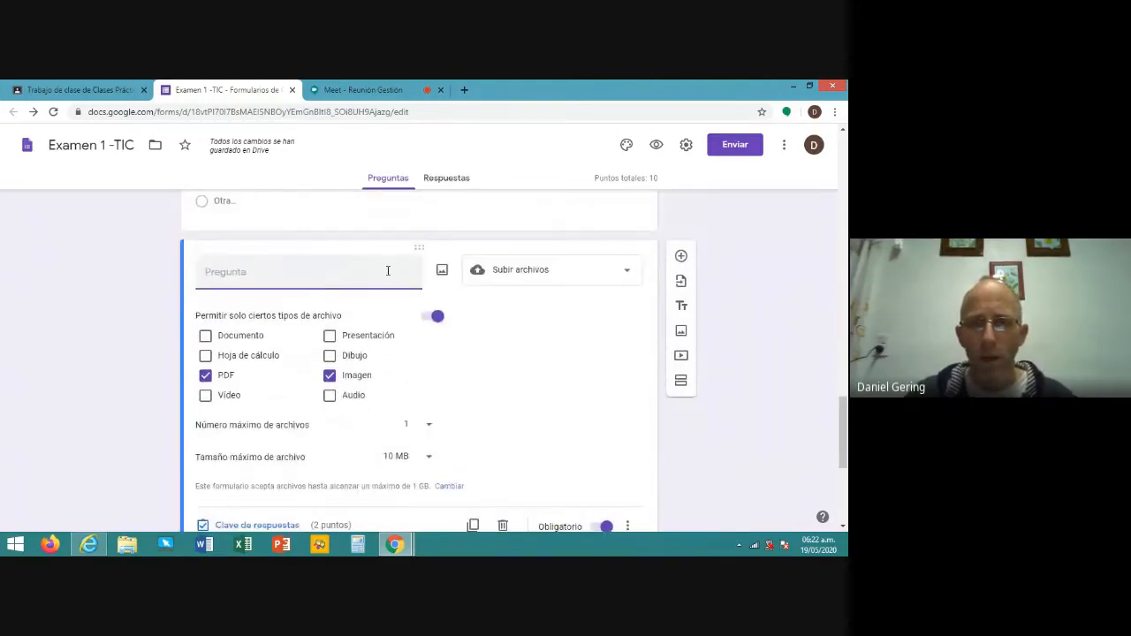
pyautogui.click(627, 281)
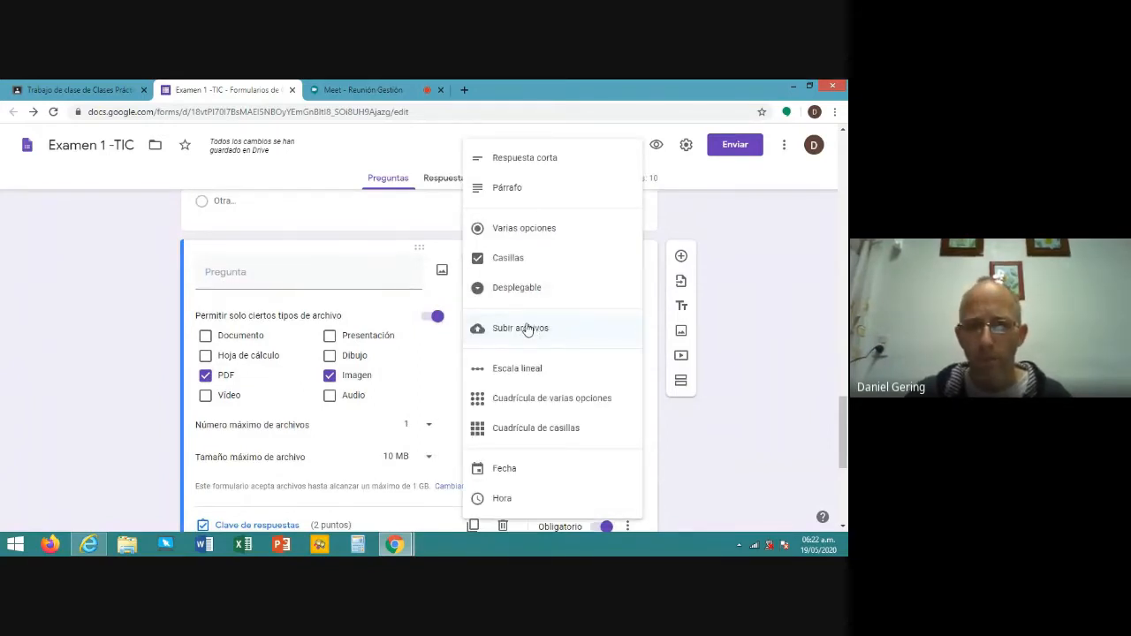
pyautogui.click(370, 236)
# - Review the file-upload limits: PDF and image files only, one file up to 10 MB, 2 points
pyautogui.click(575, 226)
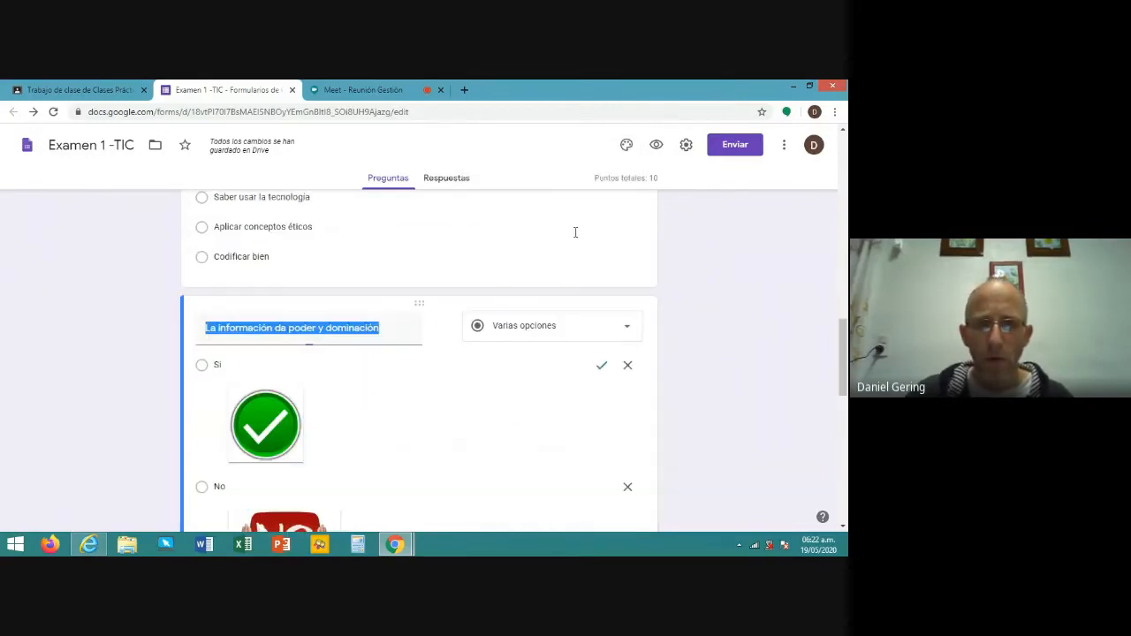
pyautogui.scroll(1, 575, 230)
pyautogui.scroll(-2, 574, 230)
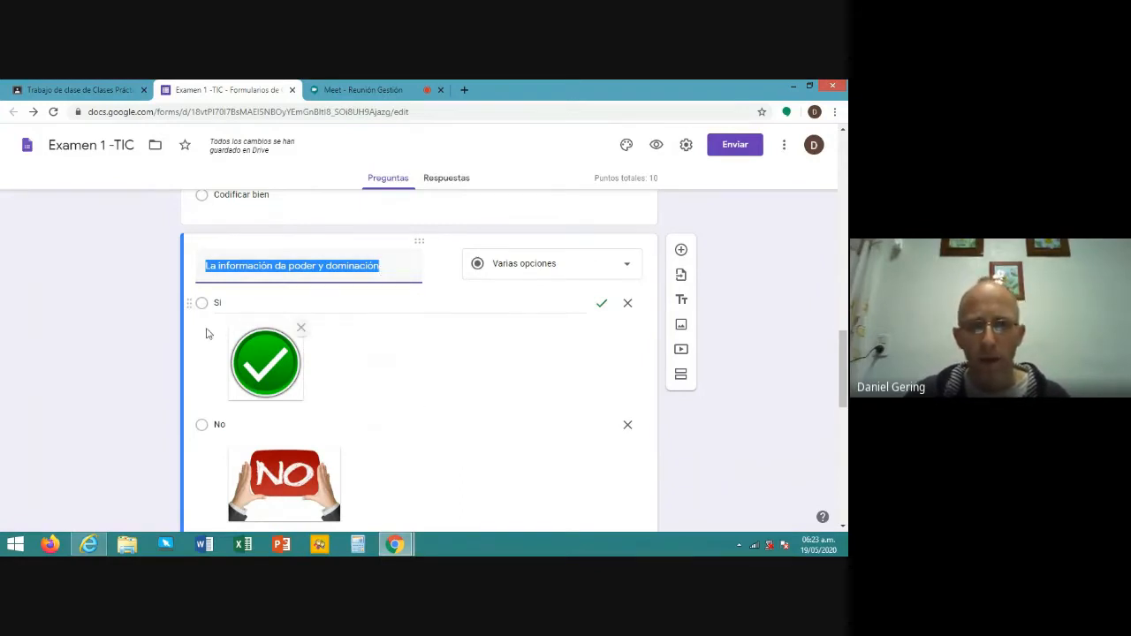
pyautogui.scroll(-1, 331, 412)
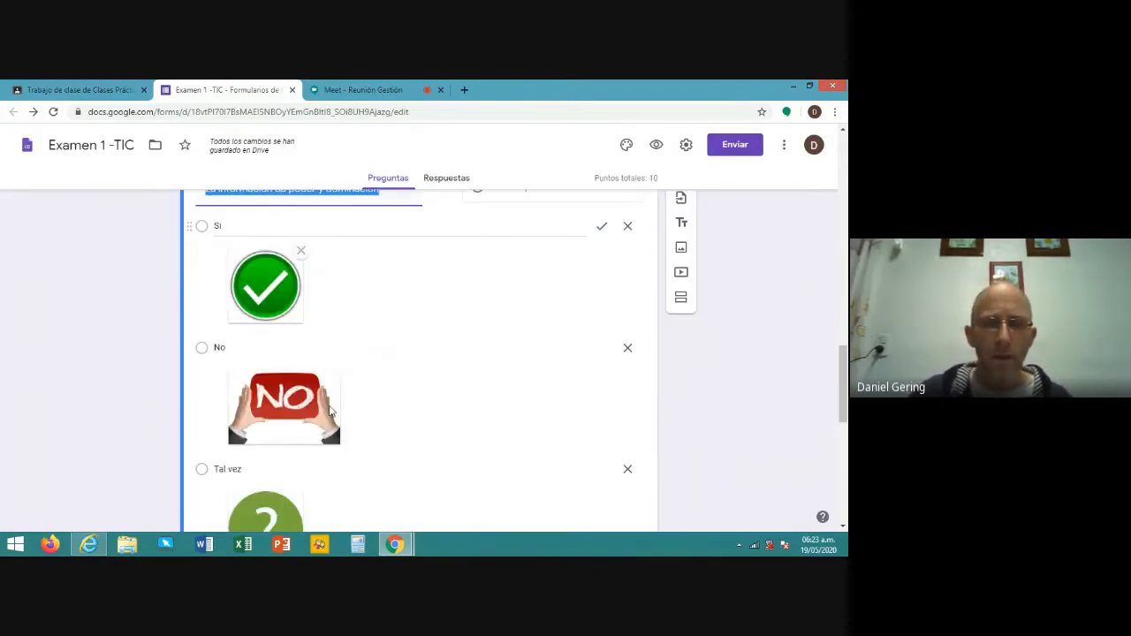
pyautogui.scroll(-1, 331, 412)
pyautogui.scroll(-5, 422, 361)
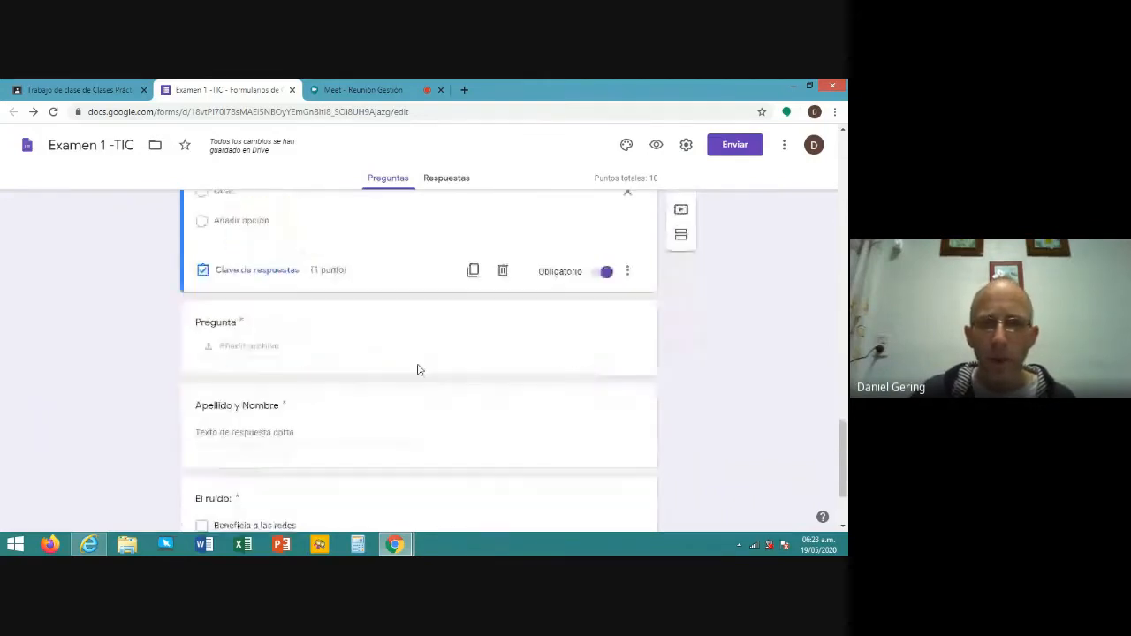
pyautogui.click(427, 323)
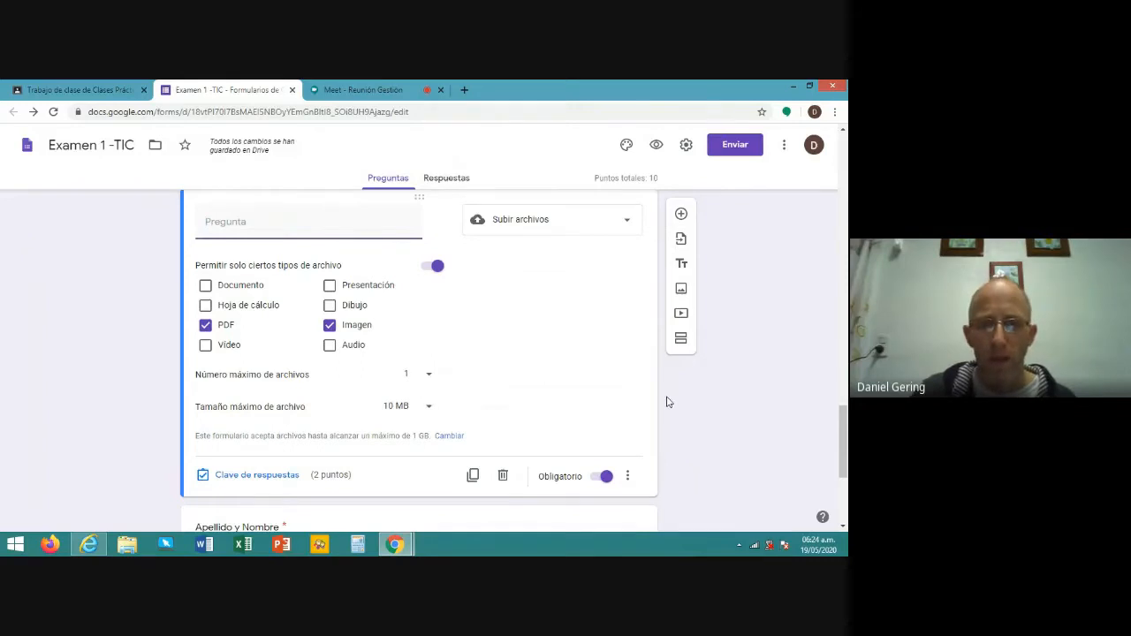
pyautogui.scroll(-4, 627, 386)
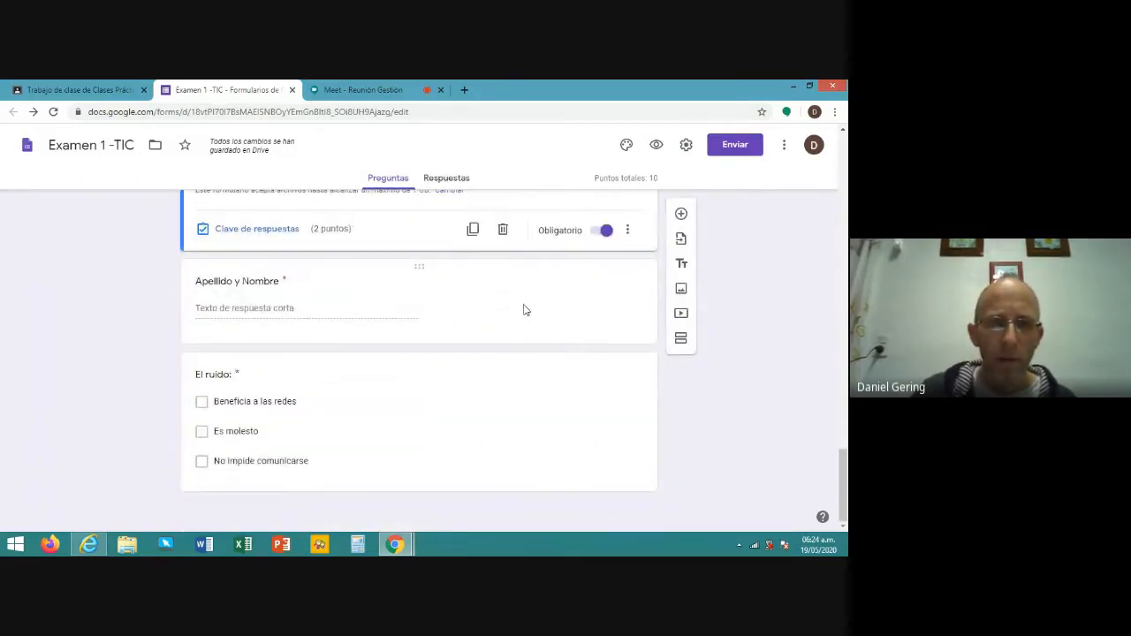
# - Drag the 0-point 'Apellido y Nombre' question to just below the Examen 1 -TIC title
pyautogui.click(481, 296)
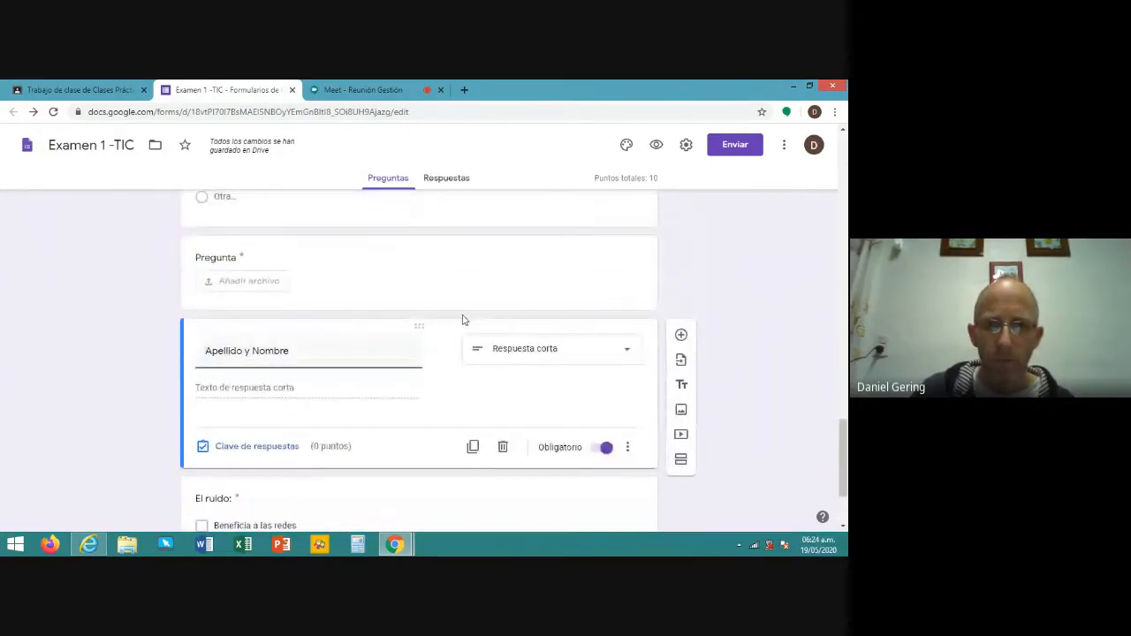
pyautogui.moveTo(451, 327); pyautogui.dragTo(545, 164)
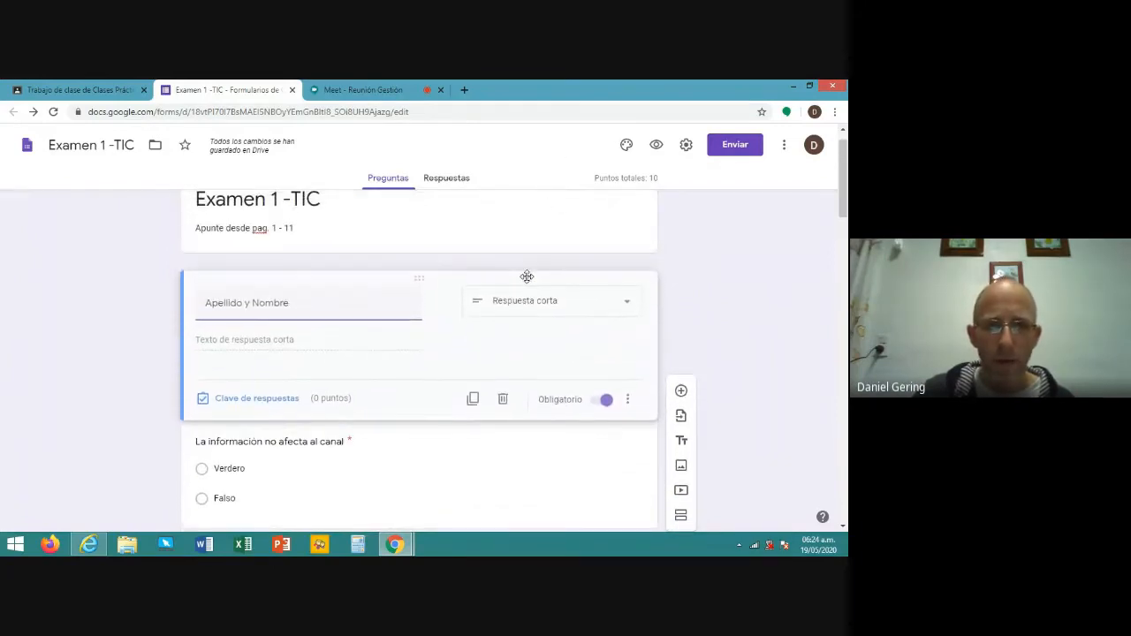
pyautogui.click(525, 274)
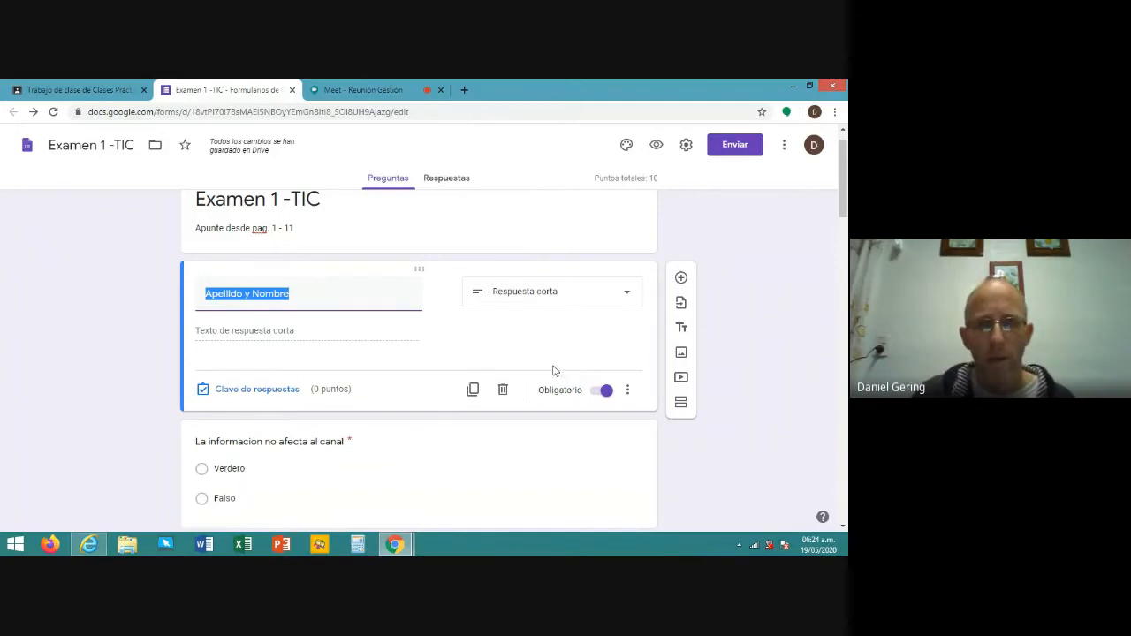
pyautogui.scroll(-10, 545, 372)
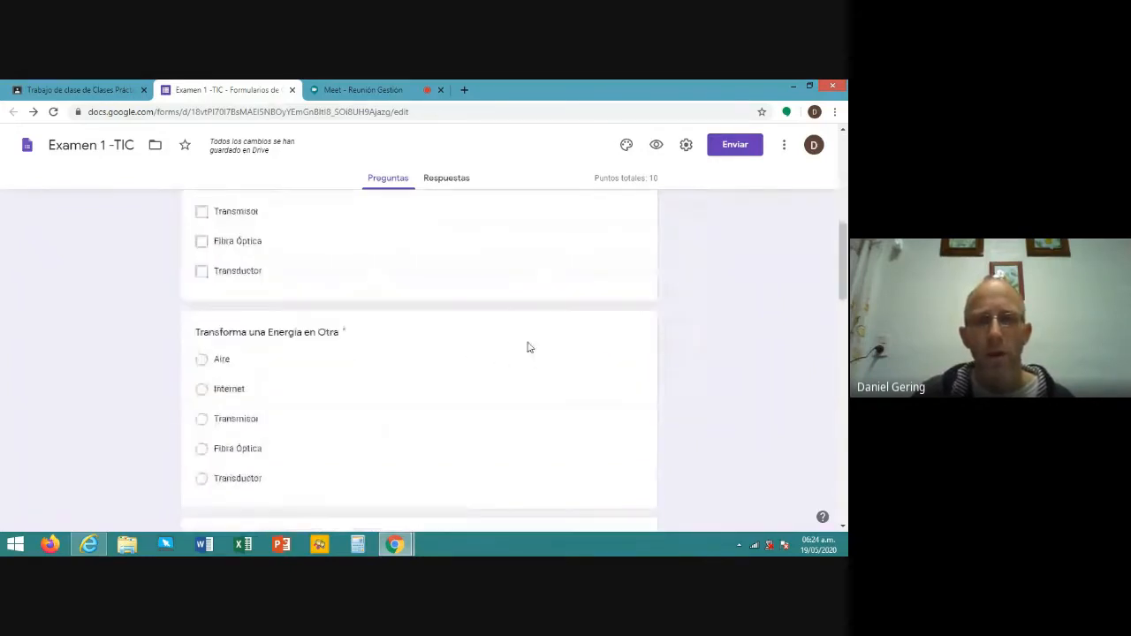
pyautogui.scroll(-10, 525, 341)
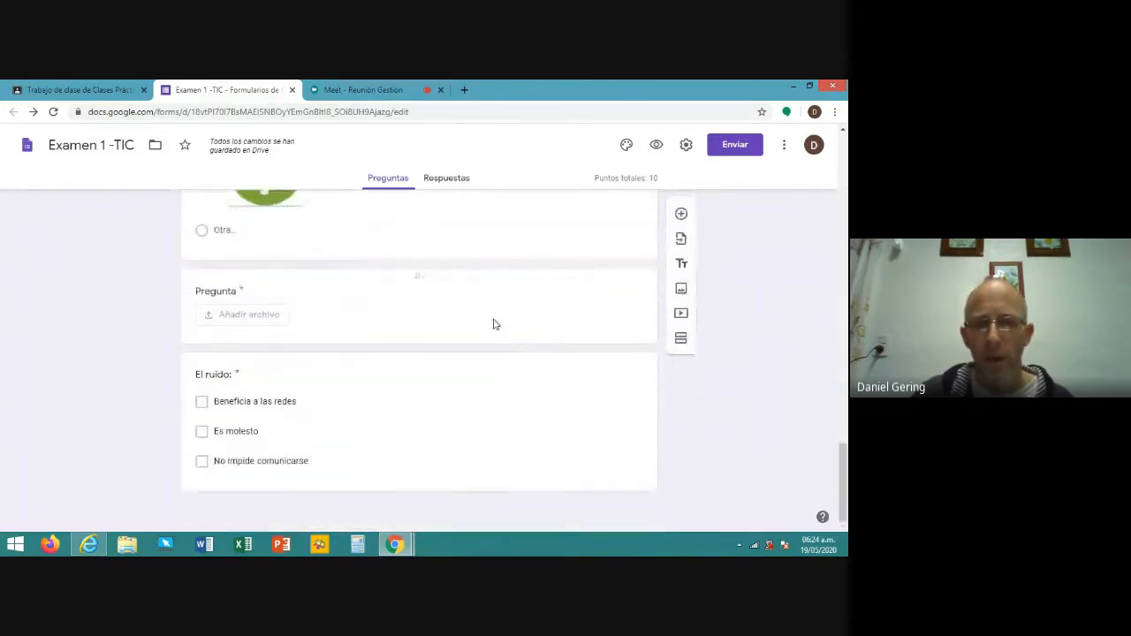
pyautogui.scroll(1, 535, 310)
pyautogui.scroll(-1, 537, 311)
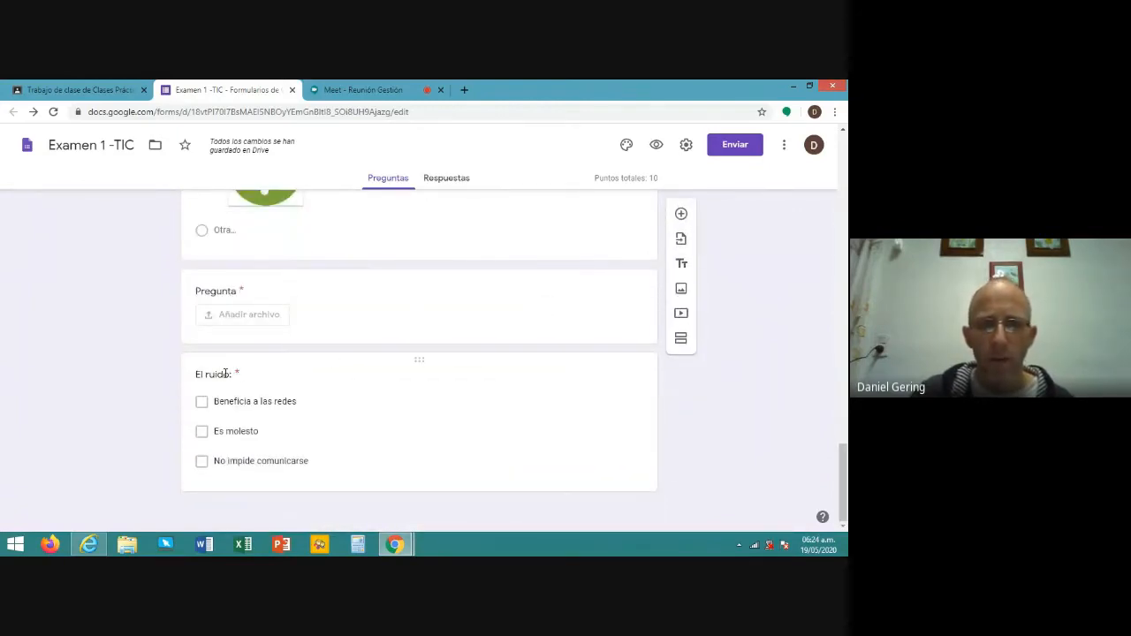
# - Open the Insertar imagen window for the 'El ruido:' question
pyautogui.click(385, 385)
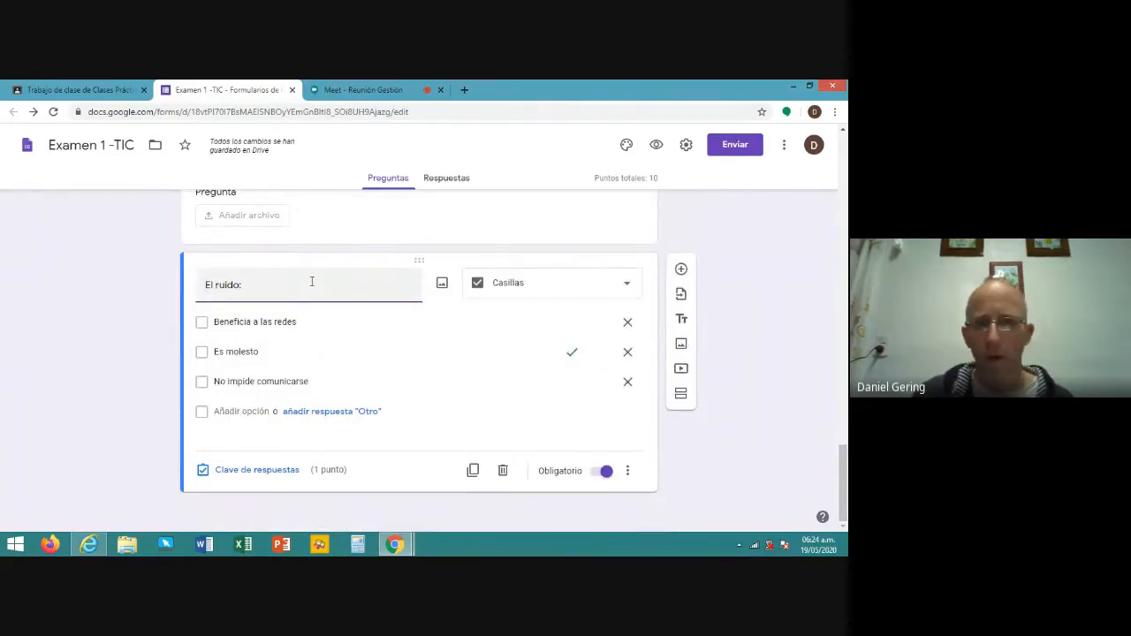
pyautogui.click(442, 286)
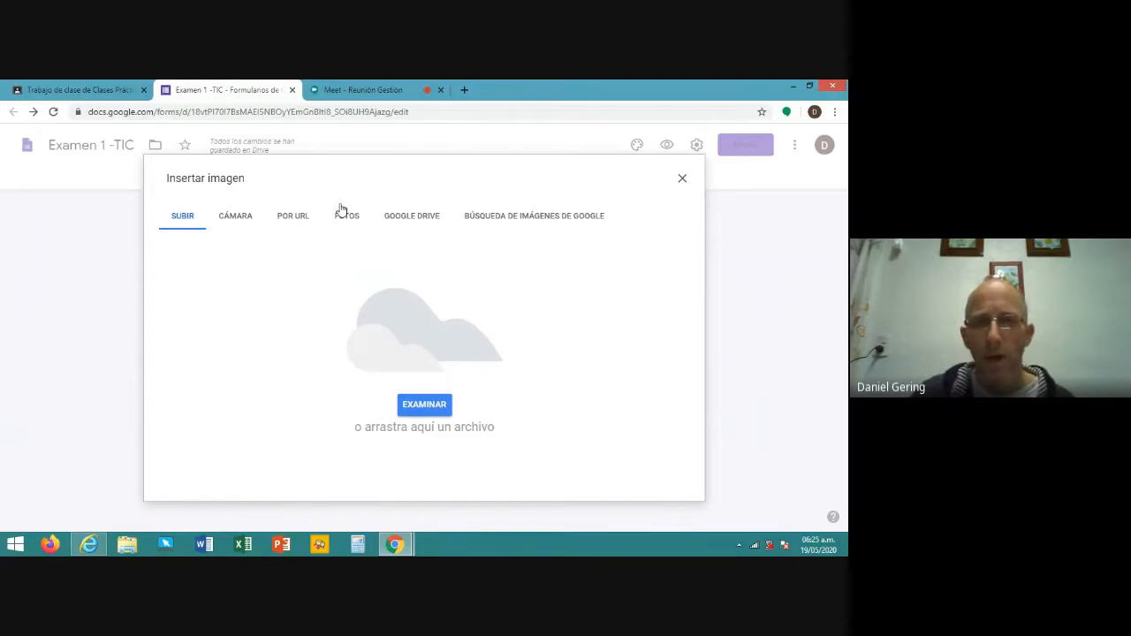
# - Search Google images for 'ruido' and insert the heart-and-stethoscope 'ruidos cardiacos' picture
pyautogui.click(526, 221)
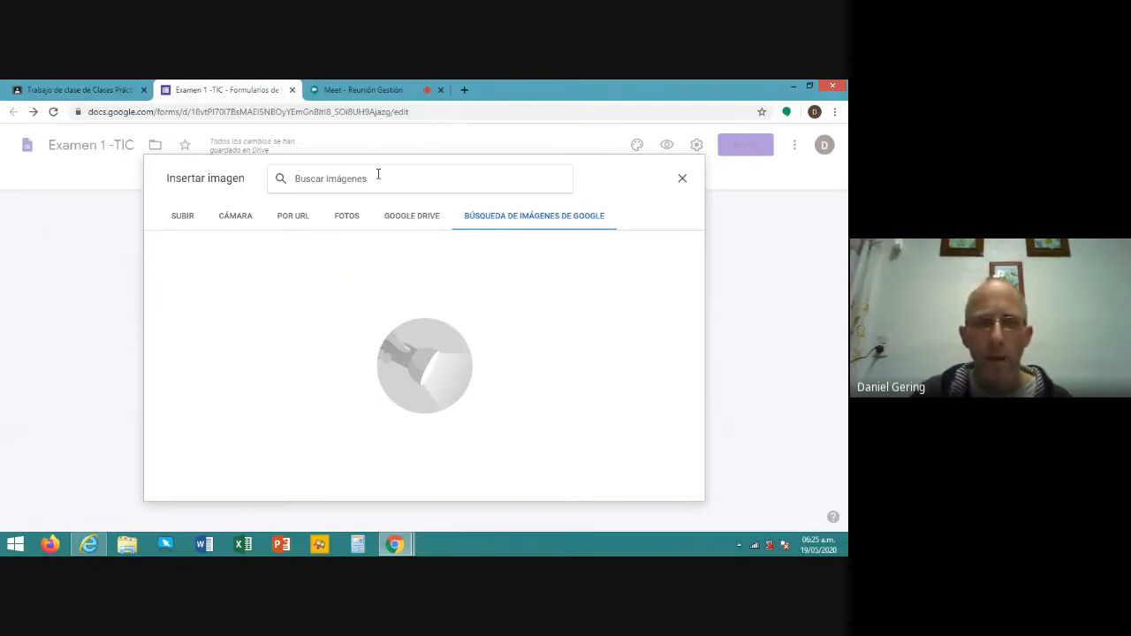
pyautogui.write('ruido')
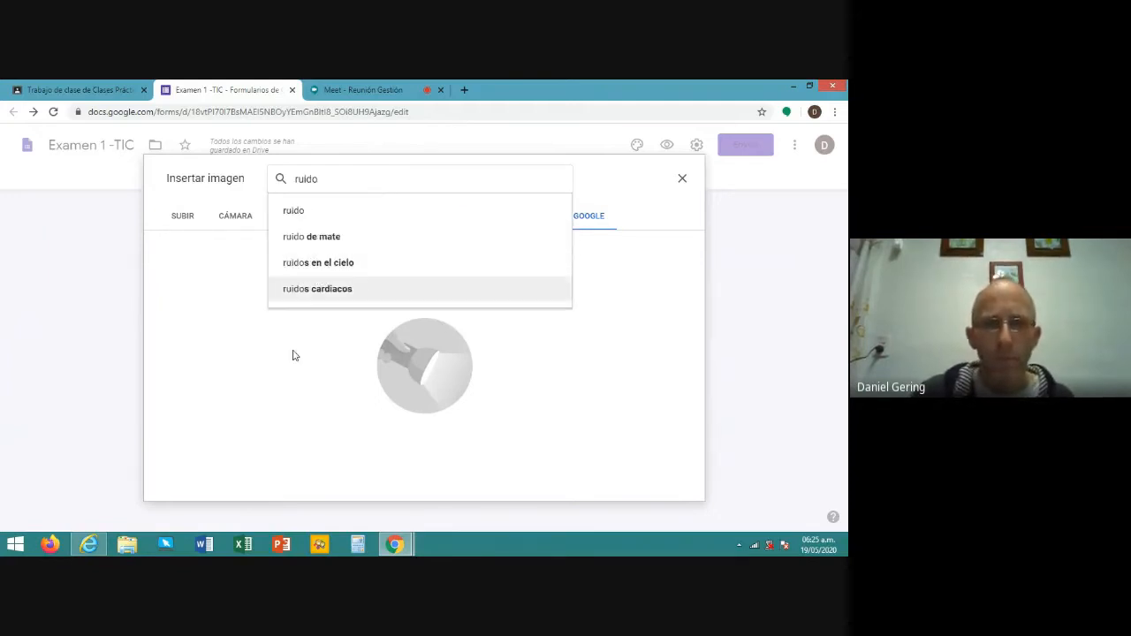
pyautogui.press('Return')
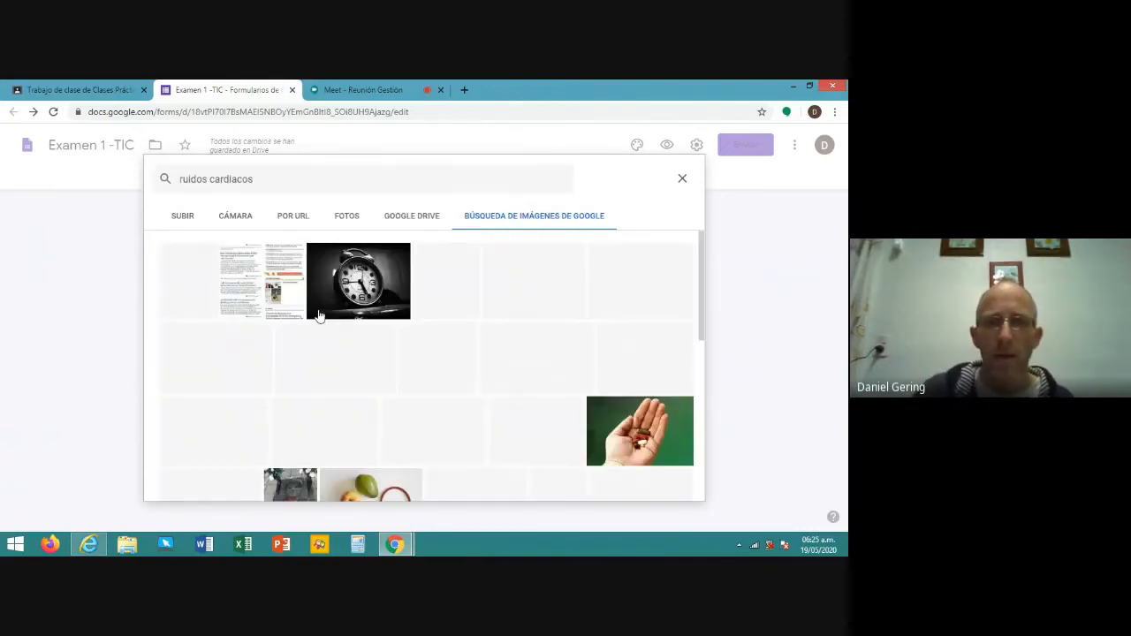
pyautogui.scroll(-2, 546, 382)
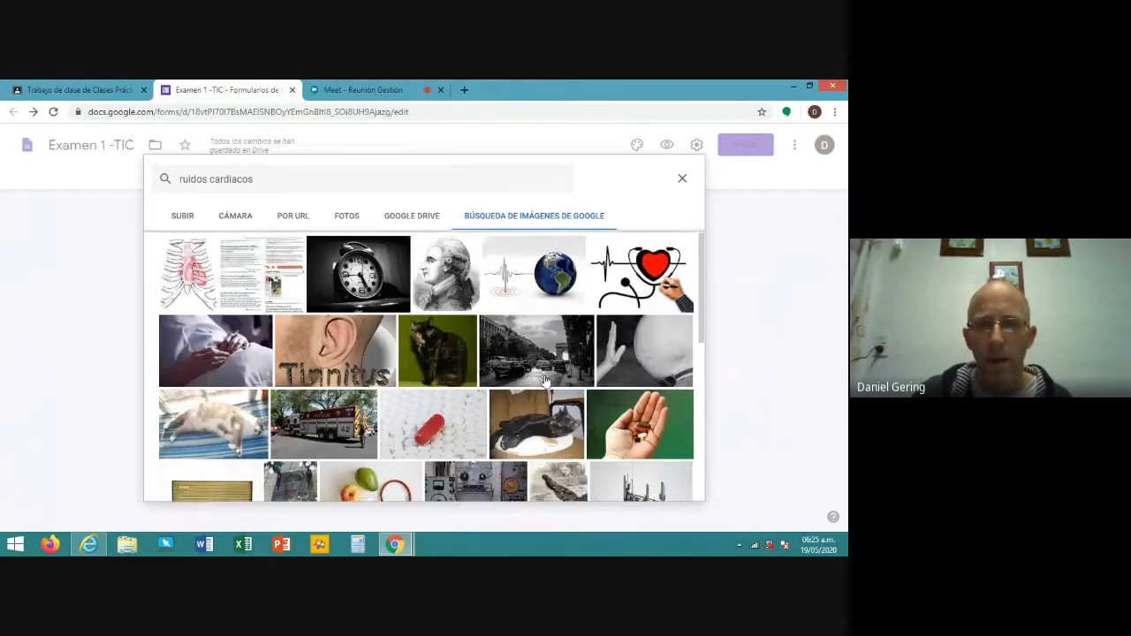
pyautogui.scroll(1, 545, 382)
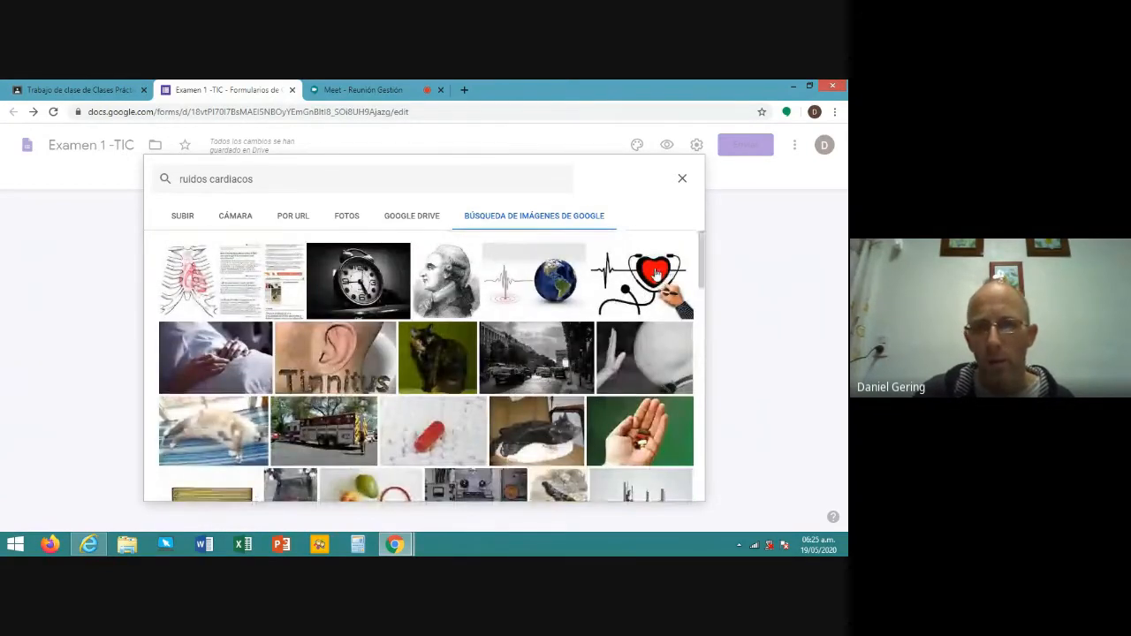
pyautogui.click(653, 273)
pyautogui.doubleClick(654, 273)
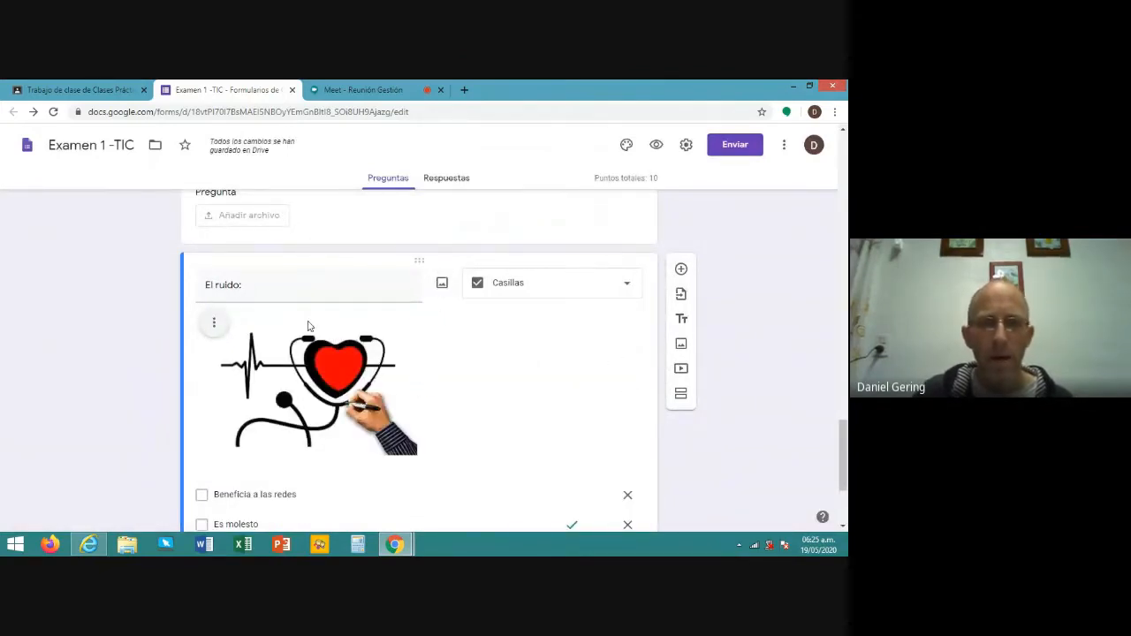
pyautogui.scroll(-3, 309, 326)
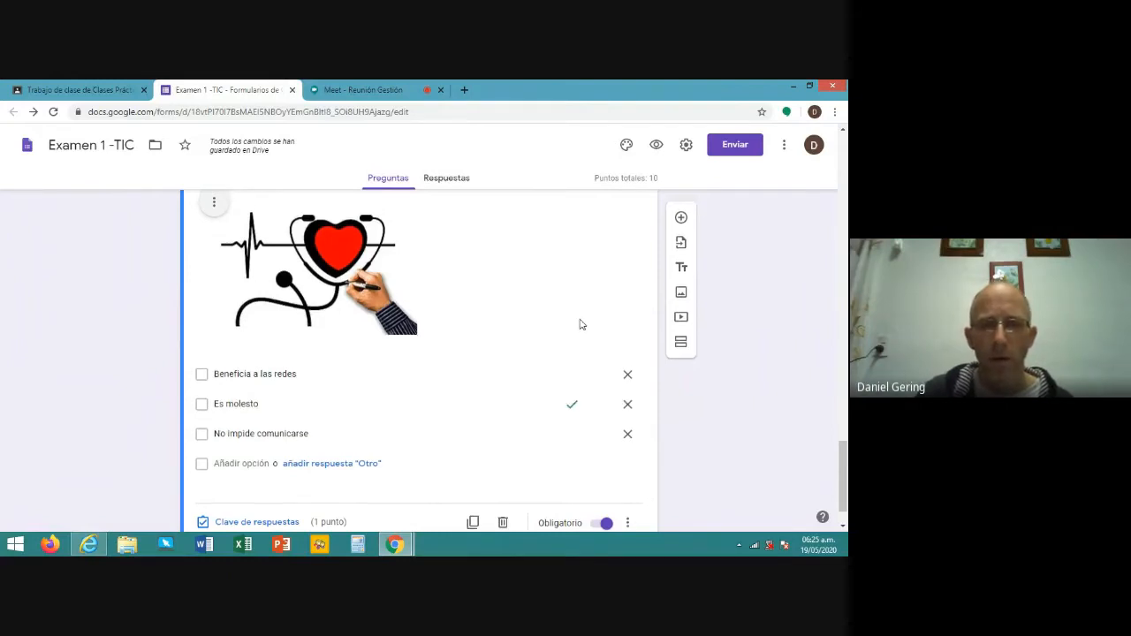
pyautogui.scroll(3, 580, 324)
pyautogui.scroll(1, 577, 320)
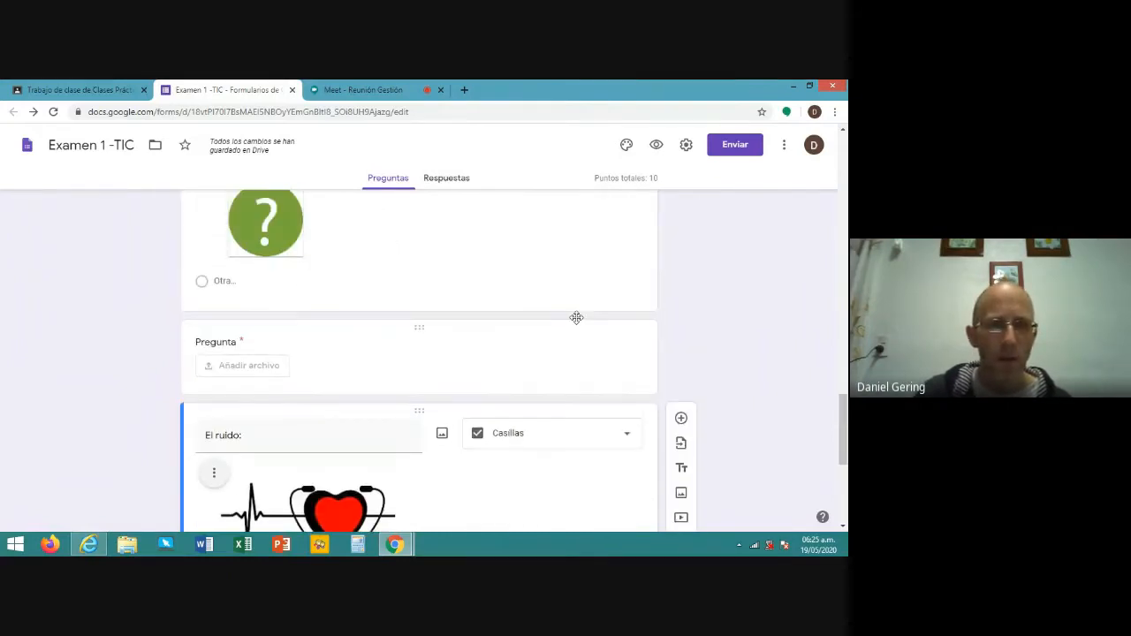
pyautogui.scroll(3, 303, 328)
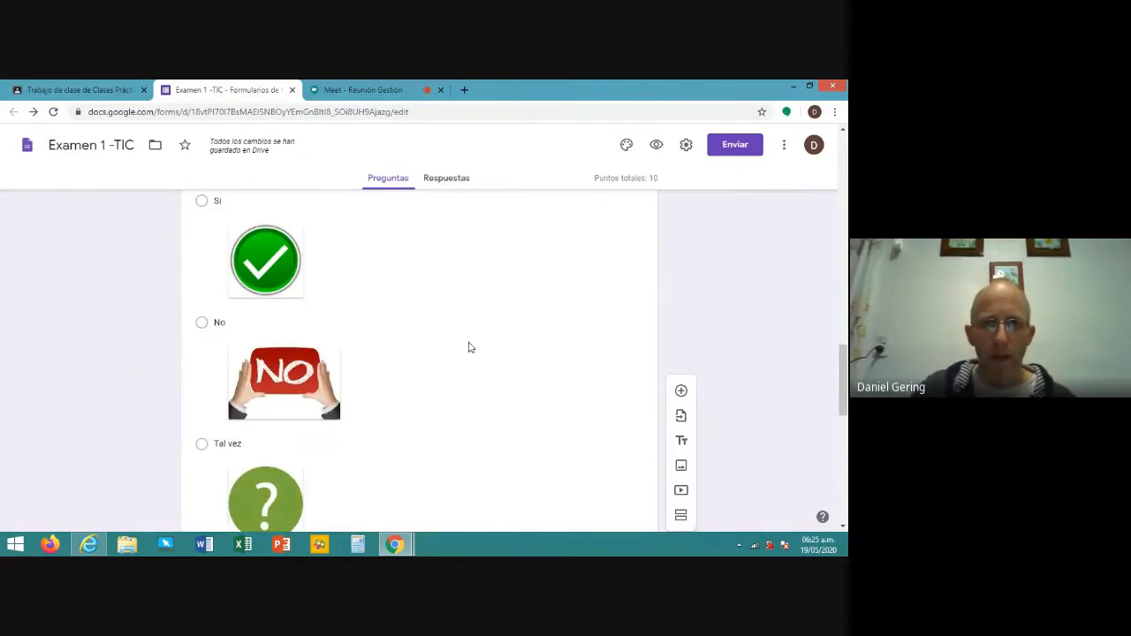
pyautogui.scroll(3, 468, 341)
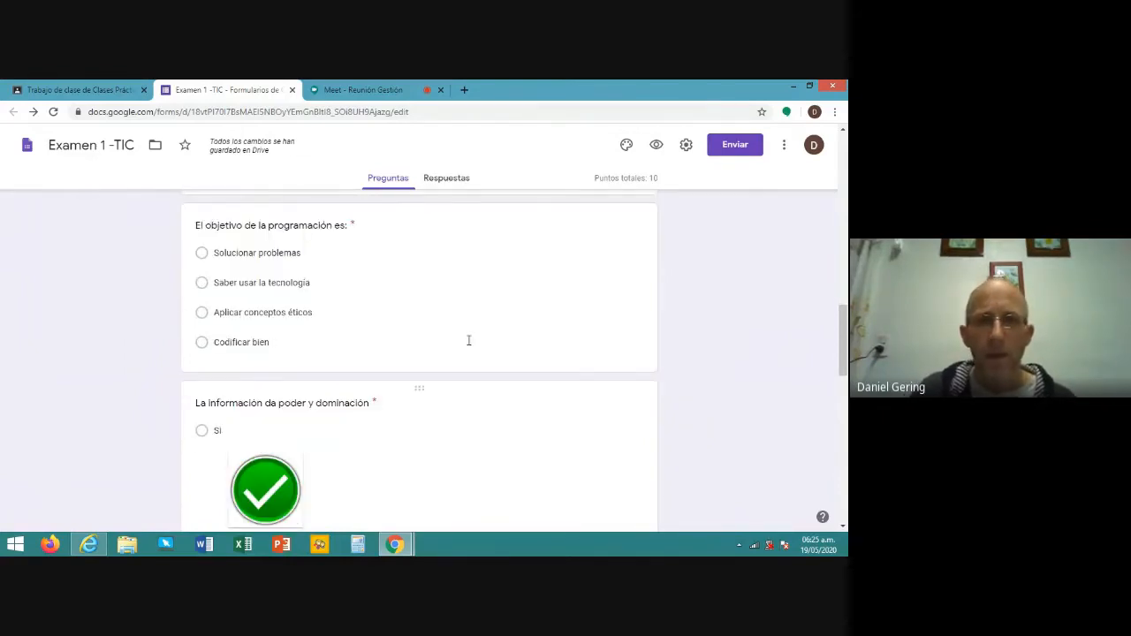
pyautogui.scroll(10, 469, 340)
pyautogui.scroll(-2, 381, 372)
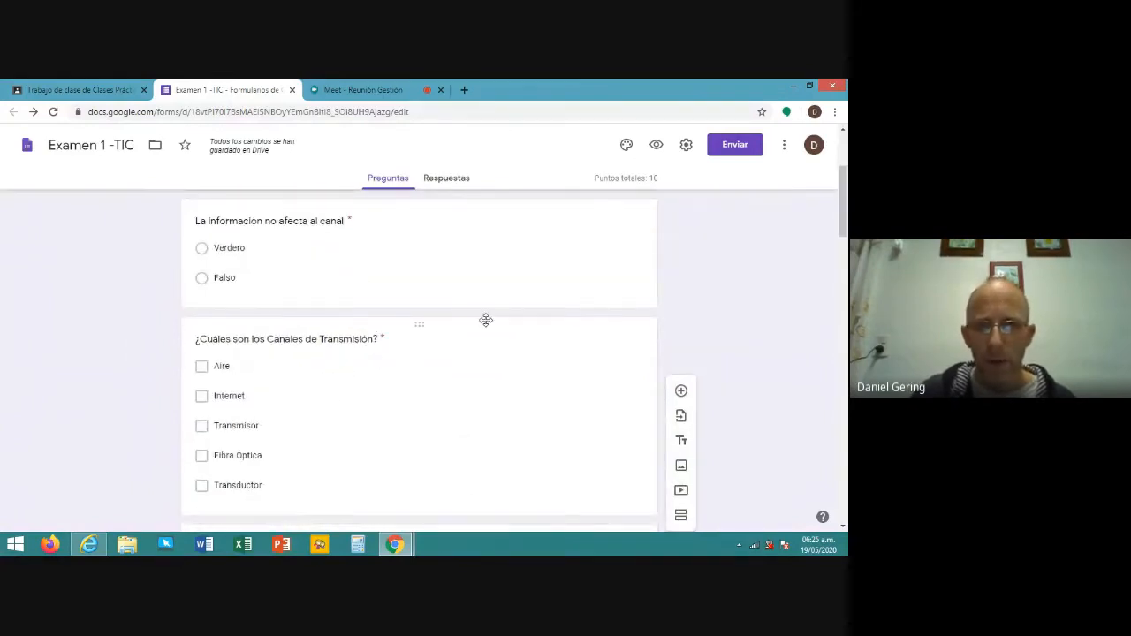
pyautogui.scroll(-2, 547, 263)
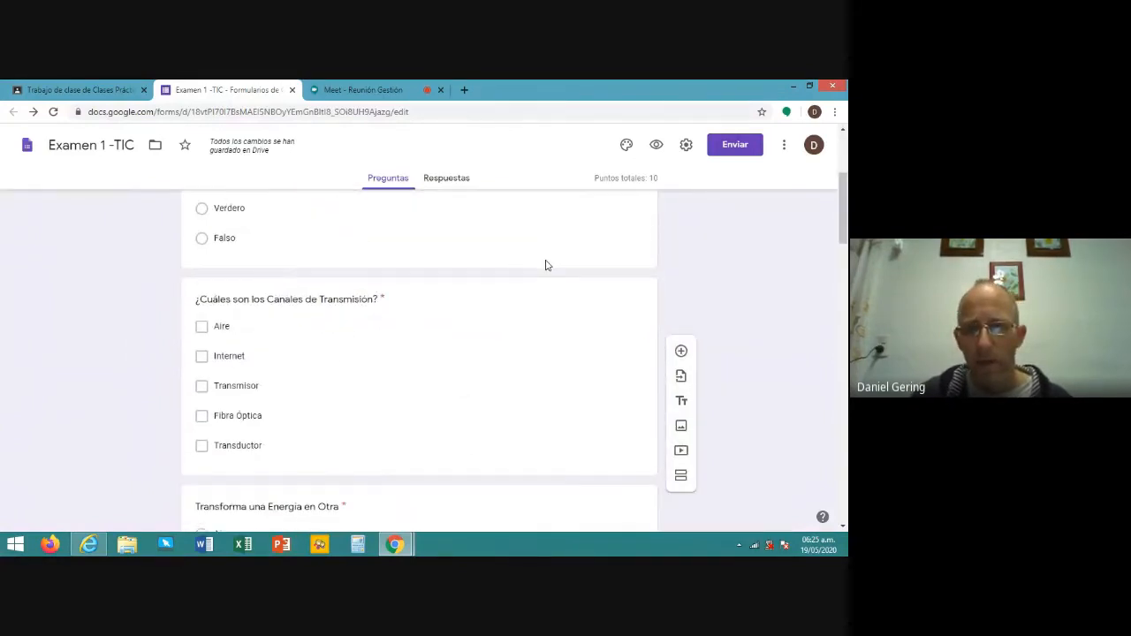
pyautogui.scroll(-1, 544, 267)
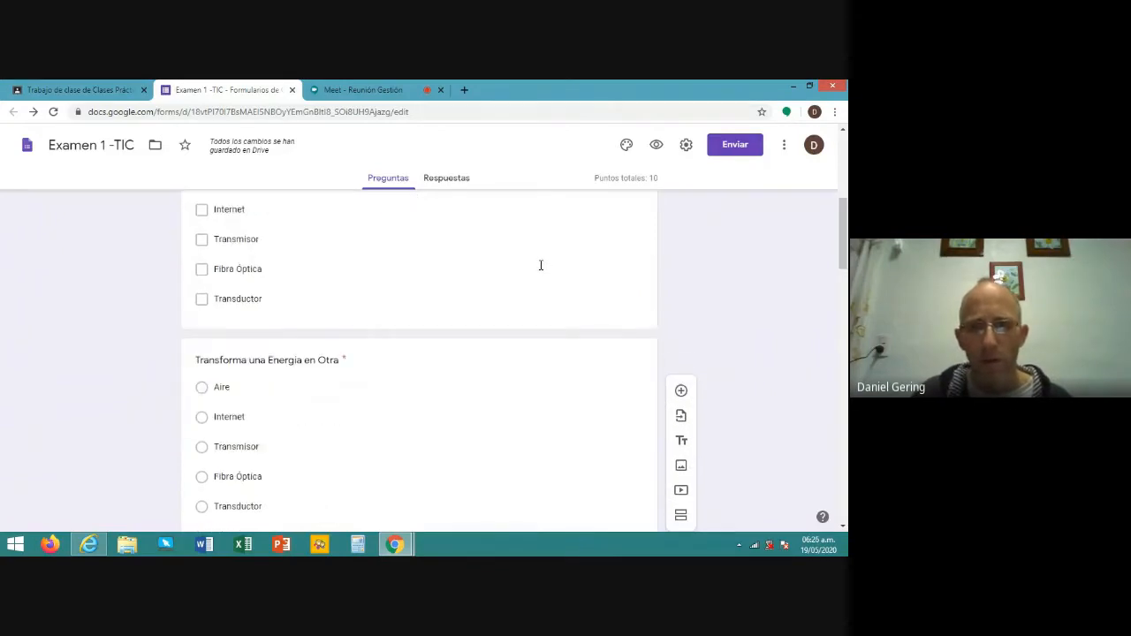
pyautogui.scroll(-1, 523, 323)
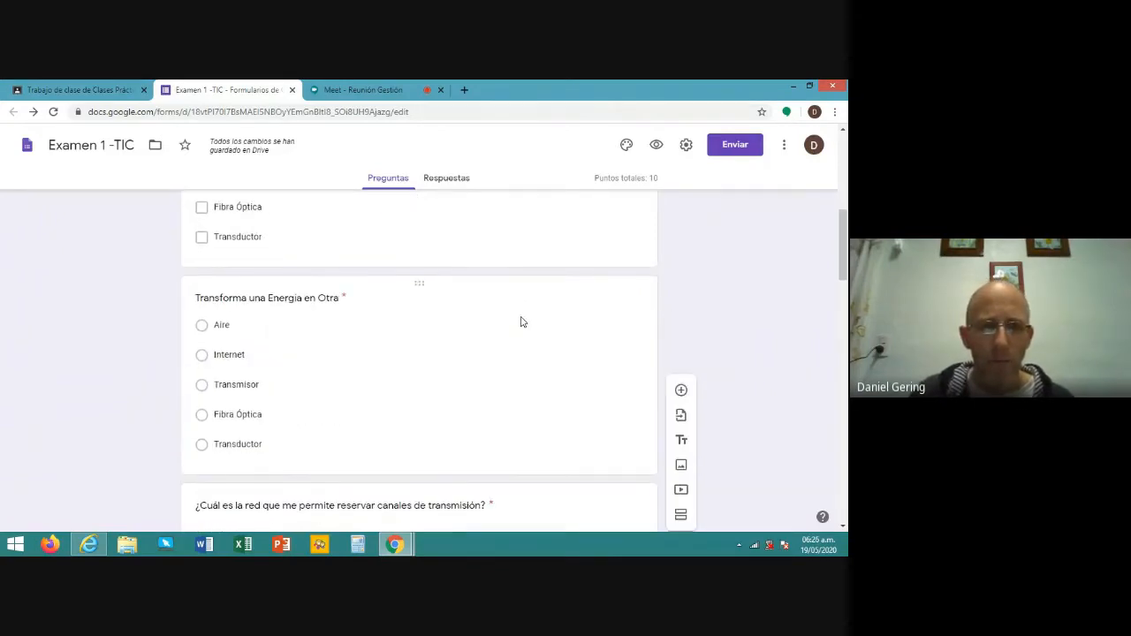
pyautogui.scroll(-3, 522, 320)
pyautogui.scroll(-6, 520, 318)
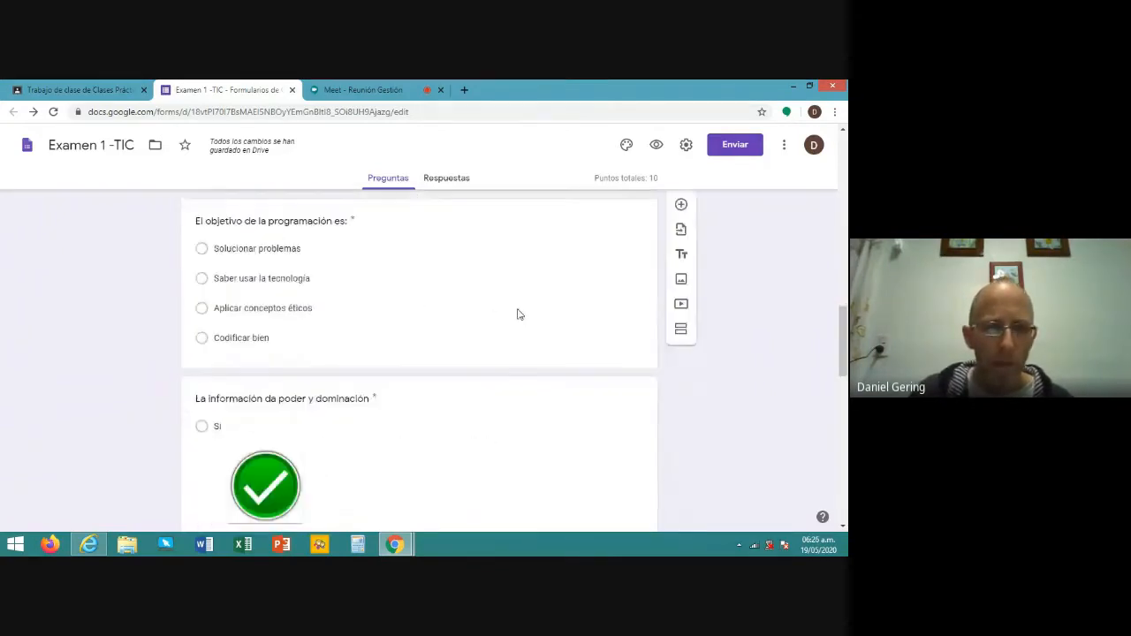
pyautogui.scroll(-4, 520, 316)
pyautogui.scroll(-5, 520, 314)
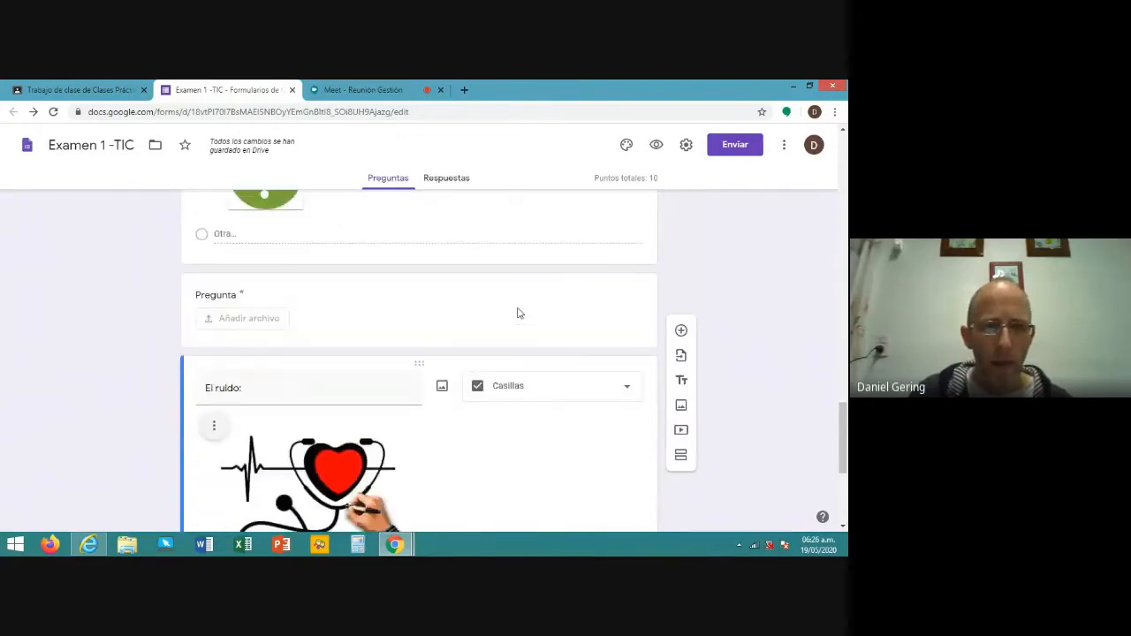
pyautogui.scroll(-2, 519, 313)
pyautogui.scroll(12, 518, 312)
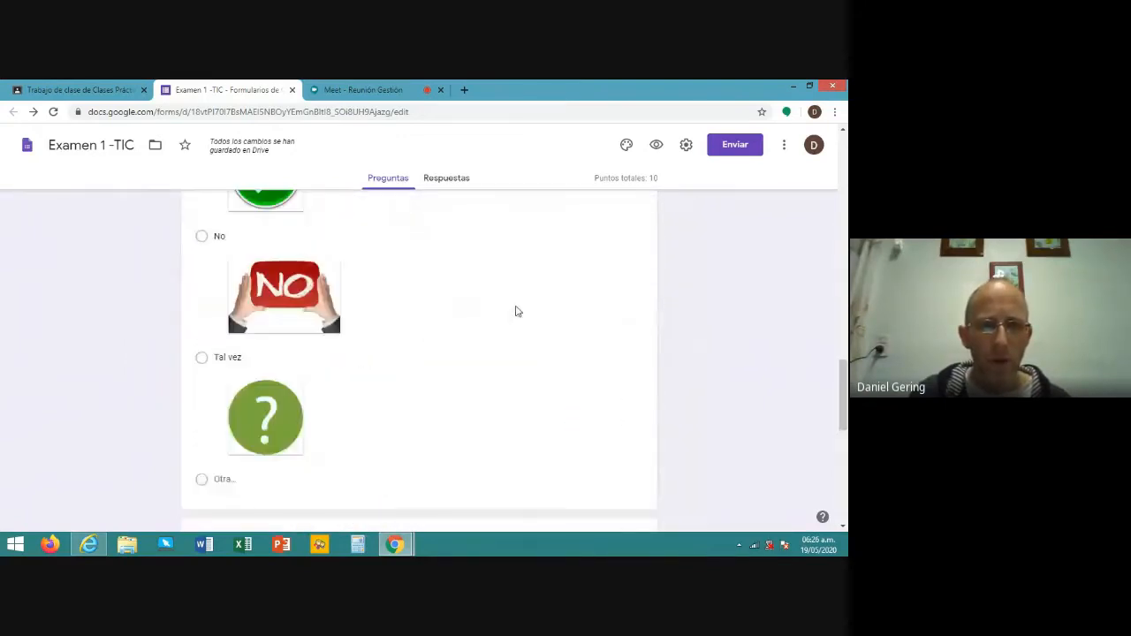
pyautogui.scroll(4, 518, 310)
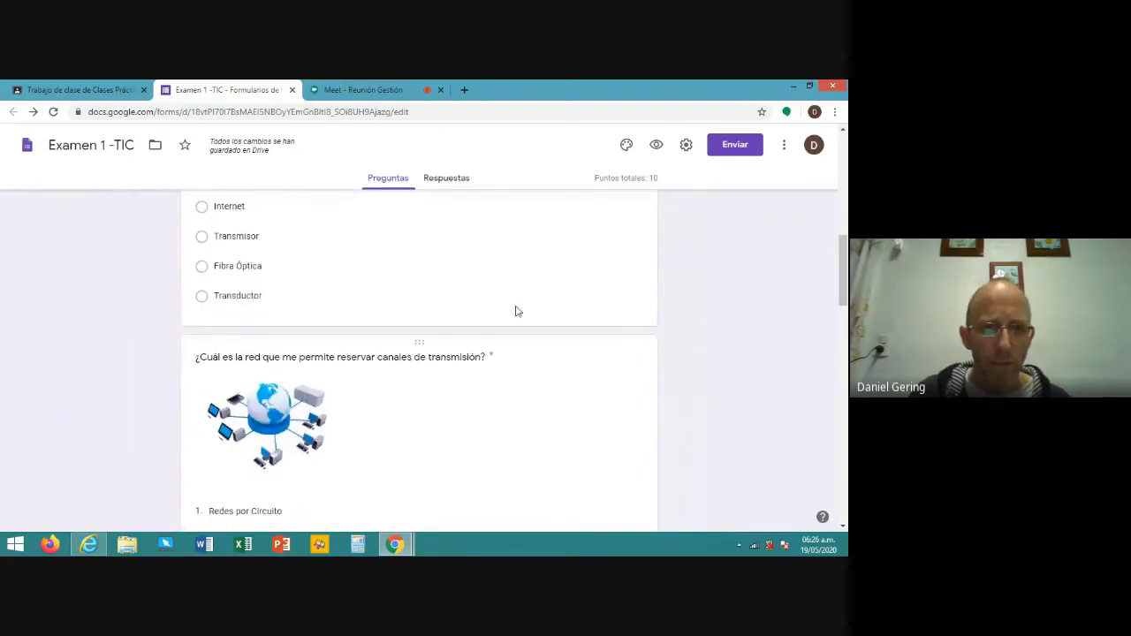
pyautogui.scroll(5, 517, 306)
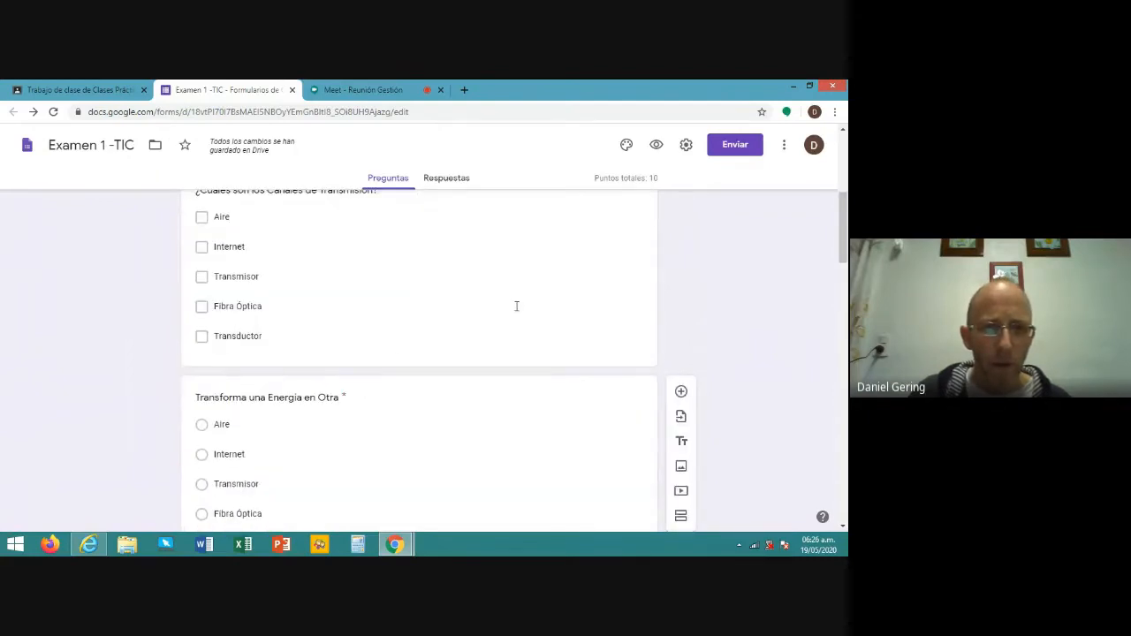
pyautogui.scroll(1, 515, 306)
pyautogui.scroll(-2, 514, 306)
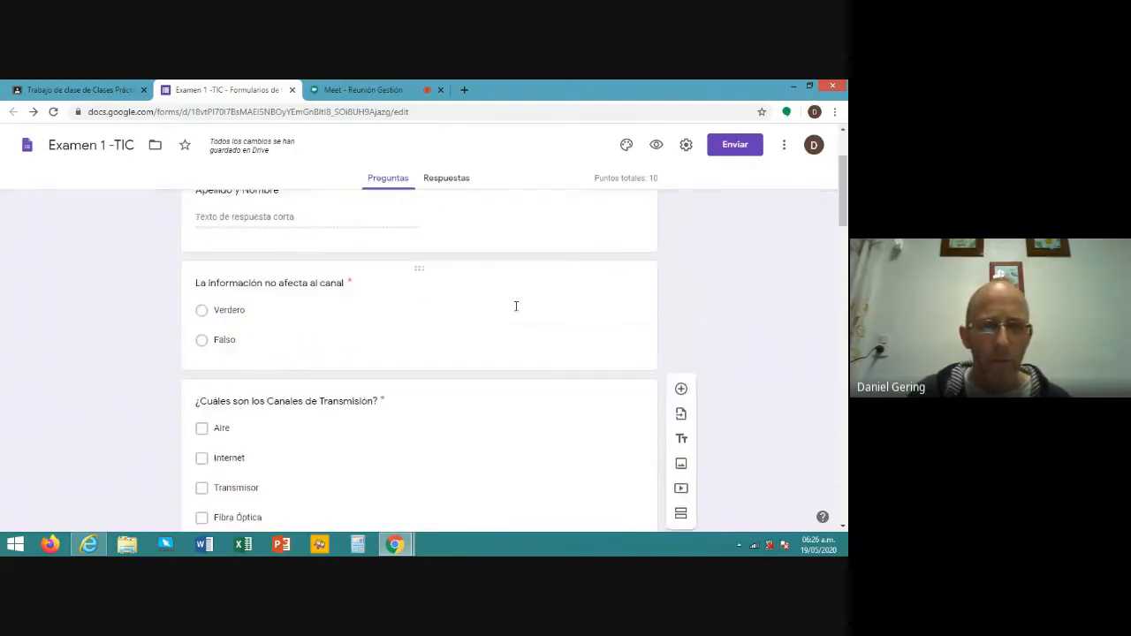
pyautogui.scroll(-2, 515, 305)
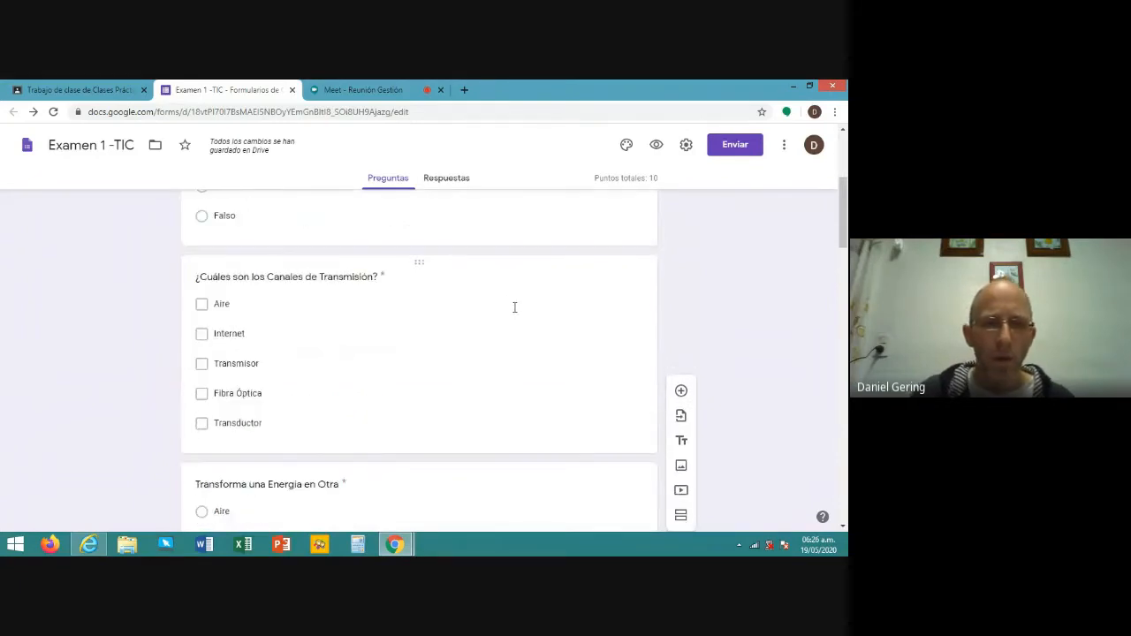
# - Open the 'El objetivo de la programación es:' answer key, with Solucionar problemas correct for 1 point
pyautogui.click(449, 353)
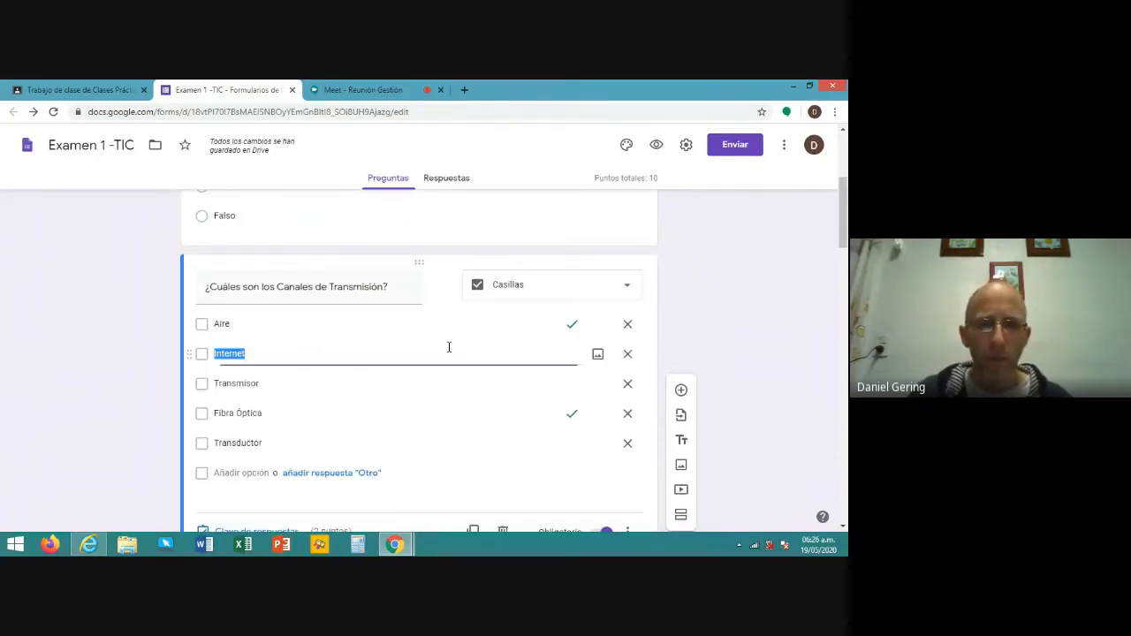
pyautogui.scroll(-4, 456, 345)
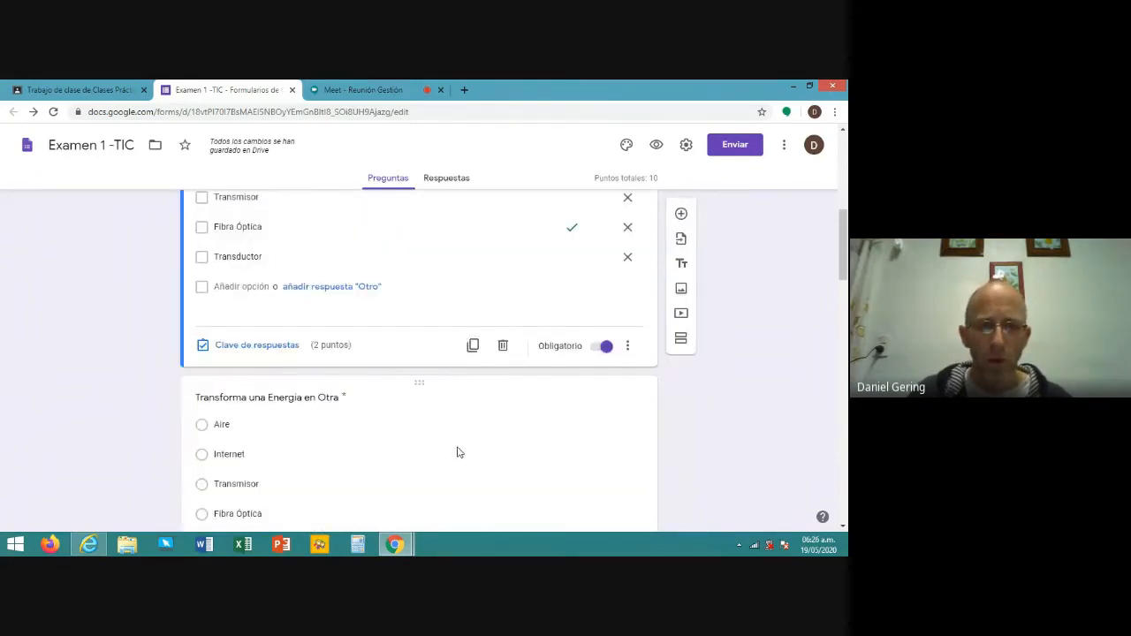
pyautogui.click(458, 453)
pyautogui.scroll(-4, 495, 398)
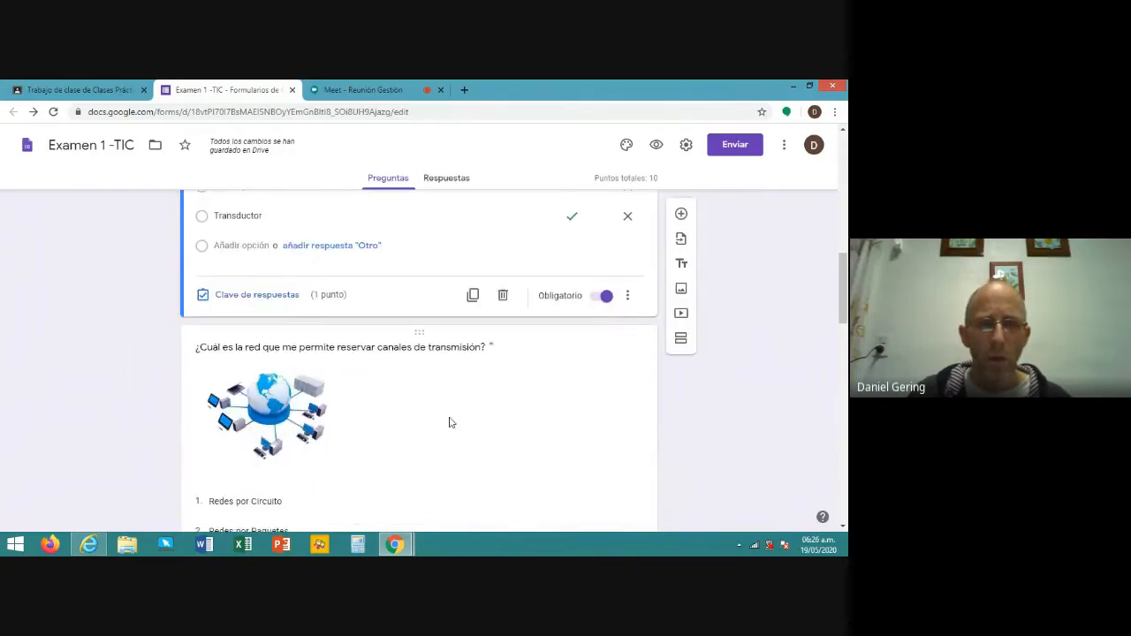
pyautogui.click(449, 423)
pyautogui.scroll(-5, 495, 398)
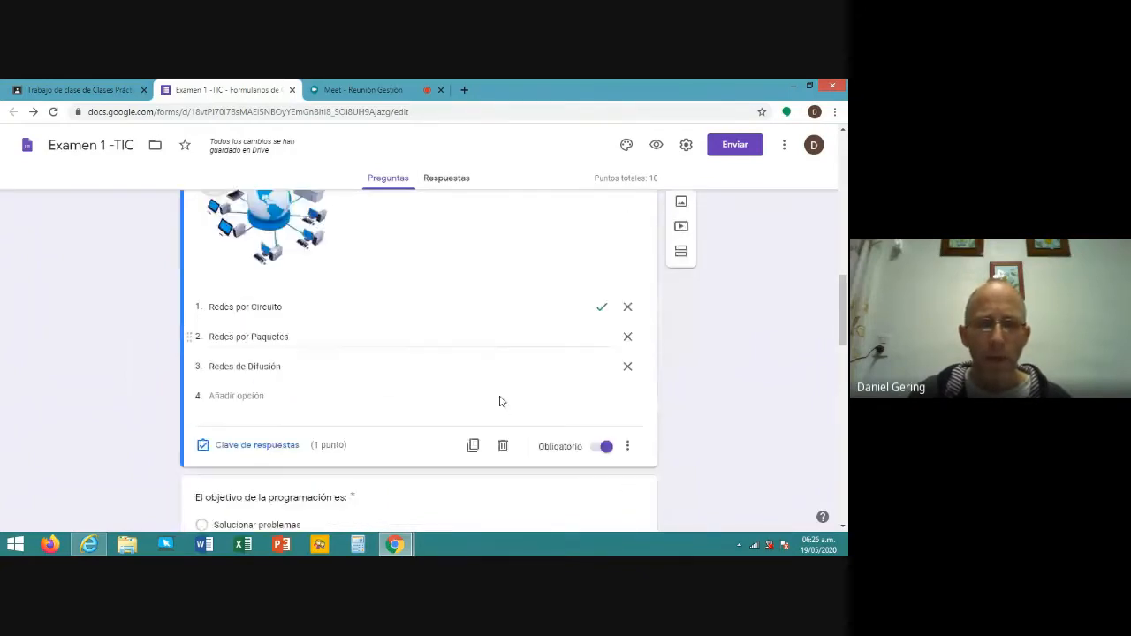
pyautogui.click(476, 369)
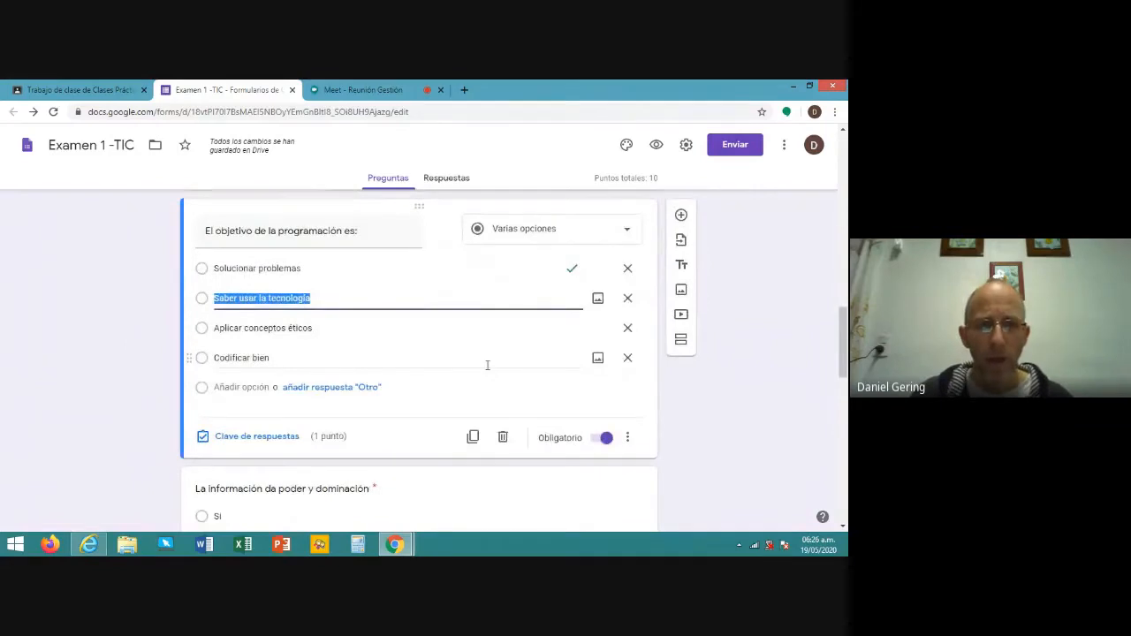
pyautogui.scroll(-5, 482, 371)
pyautogui.scroll(5, 486, 370)
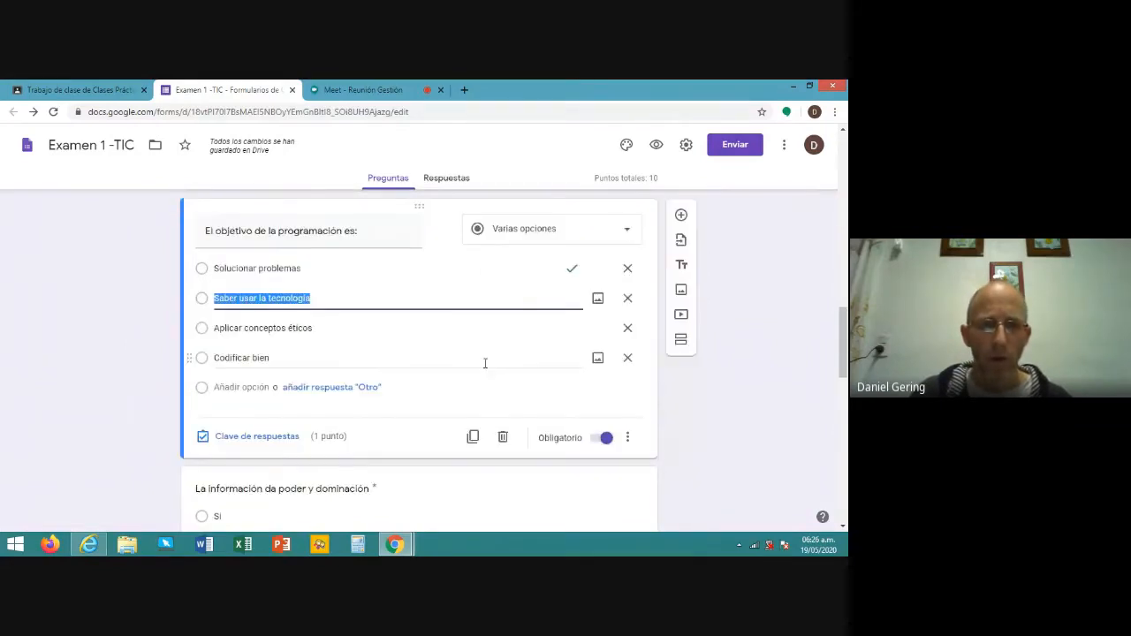
pyautogui.click(270, 437)
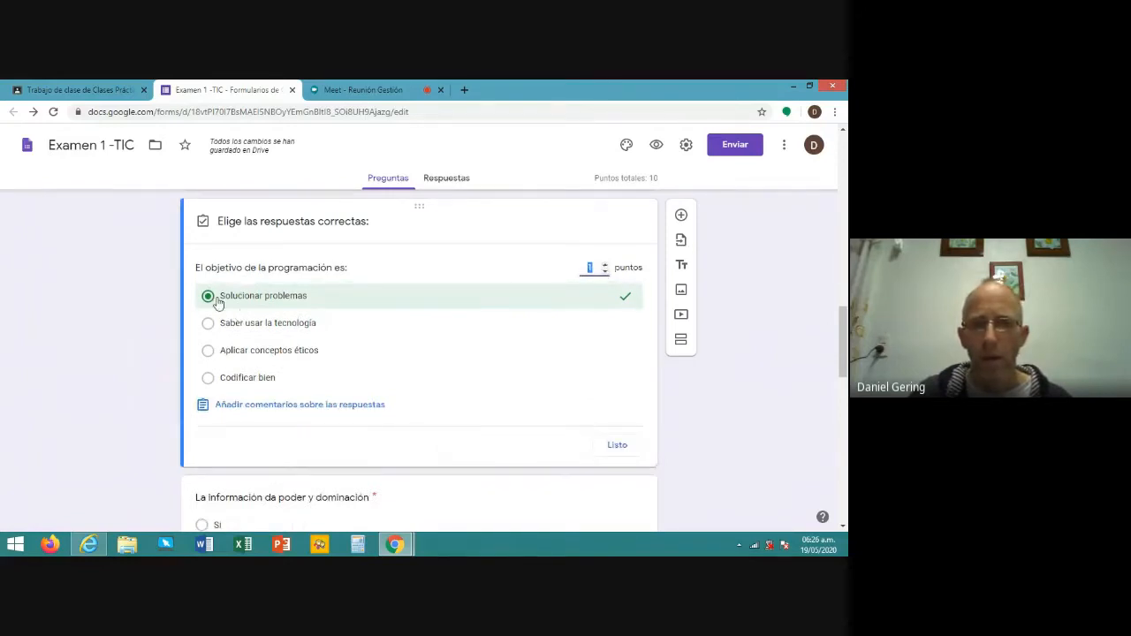
# - Add 'Leer pag. 3 del apunte' as feedback for incorrect answers
pyautogui.click(289, 405)
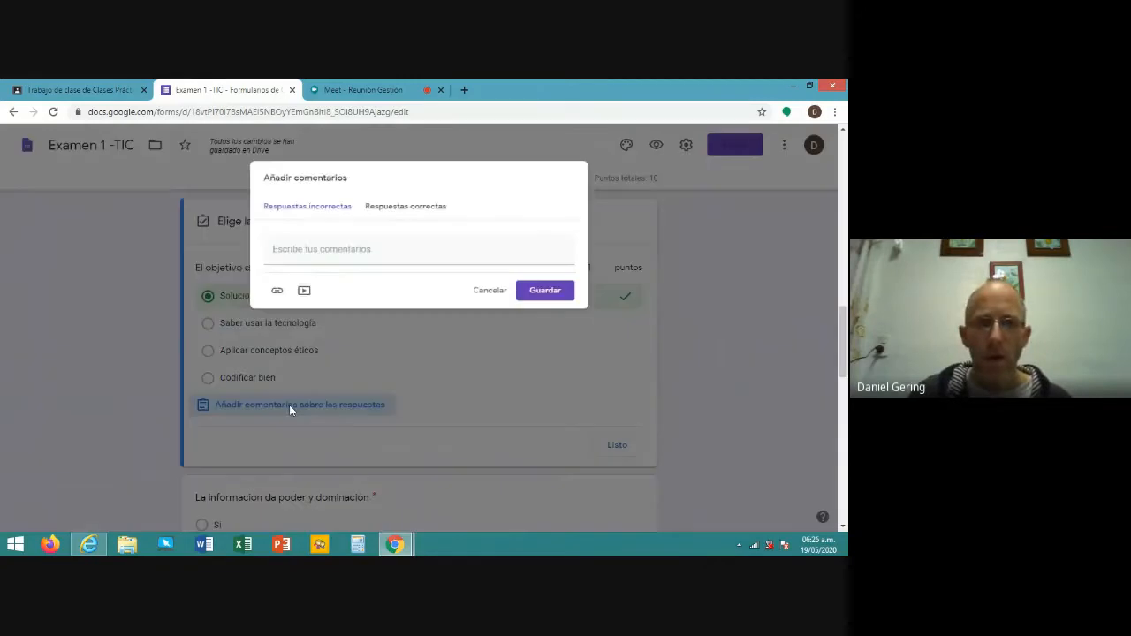
pyautogui.click(317, 247)
pyautogui.write('Leer p')
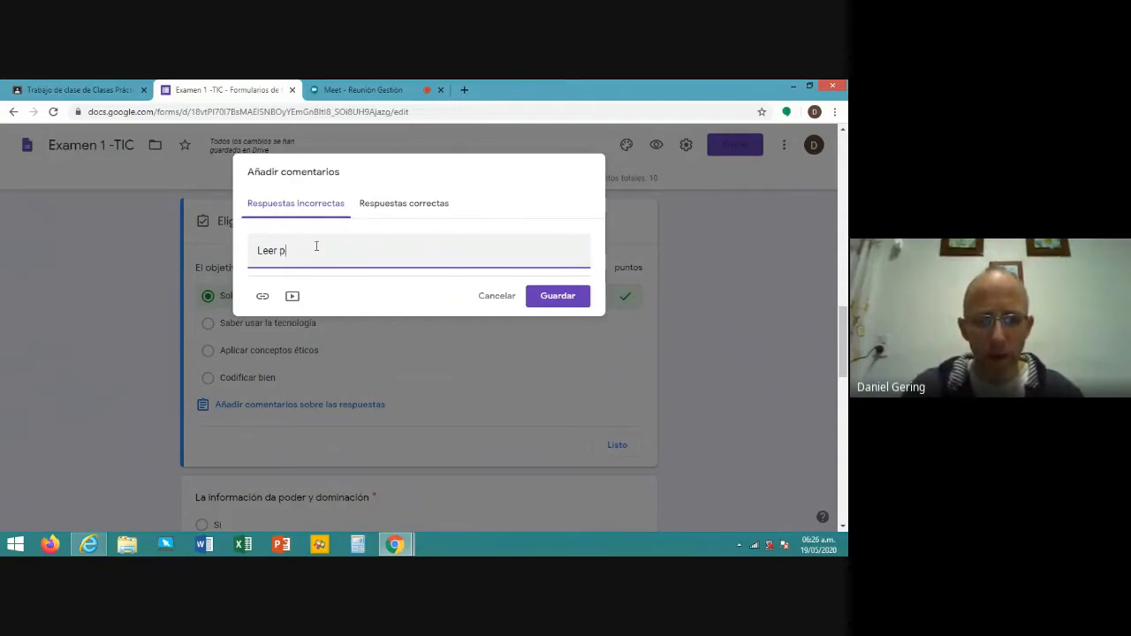
pyautogui.write('ag. ')
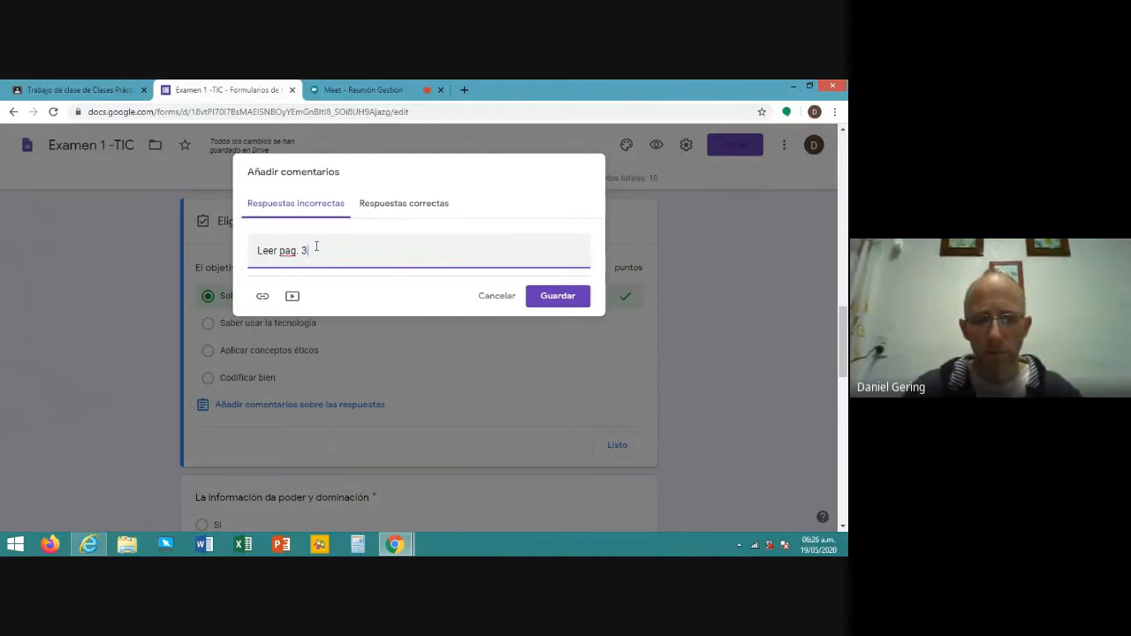
pyautogui.write('3 del apu')
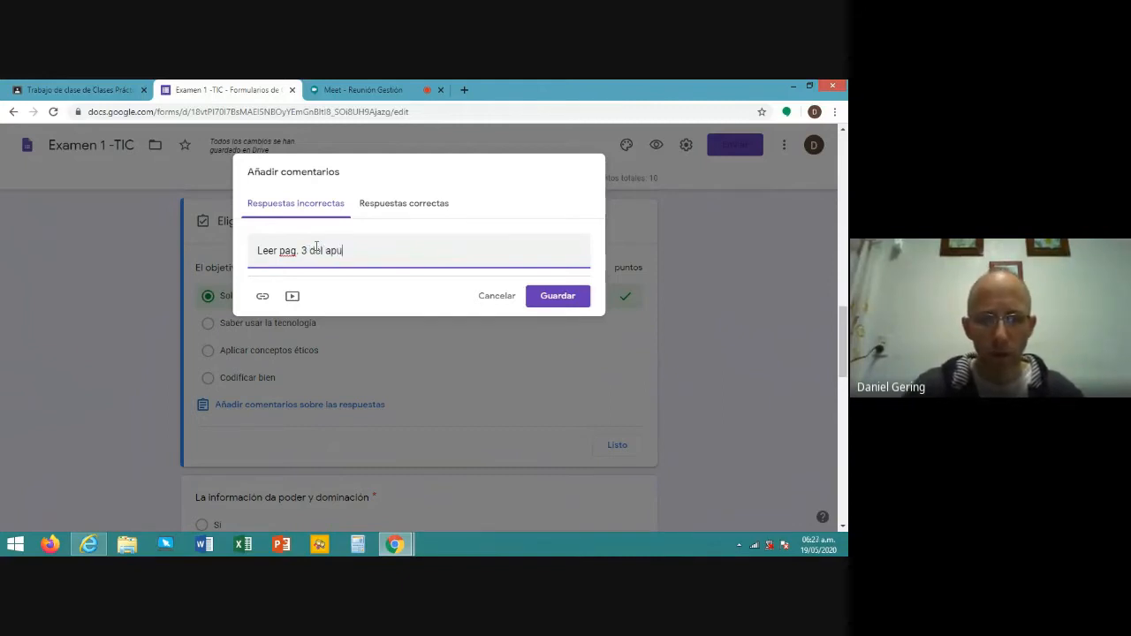
pyautogui.write('nte')
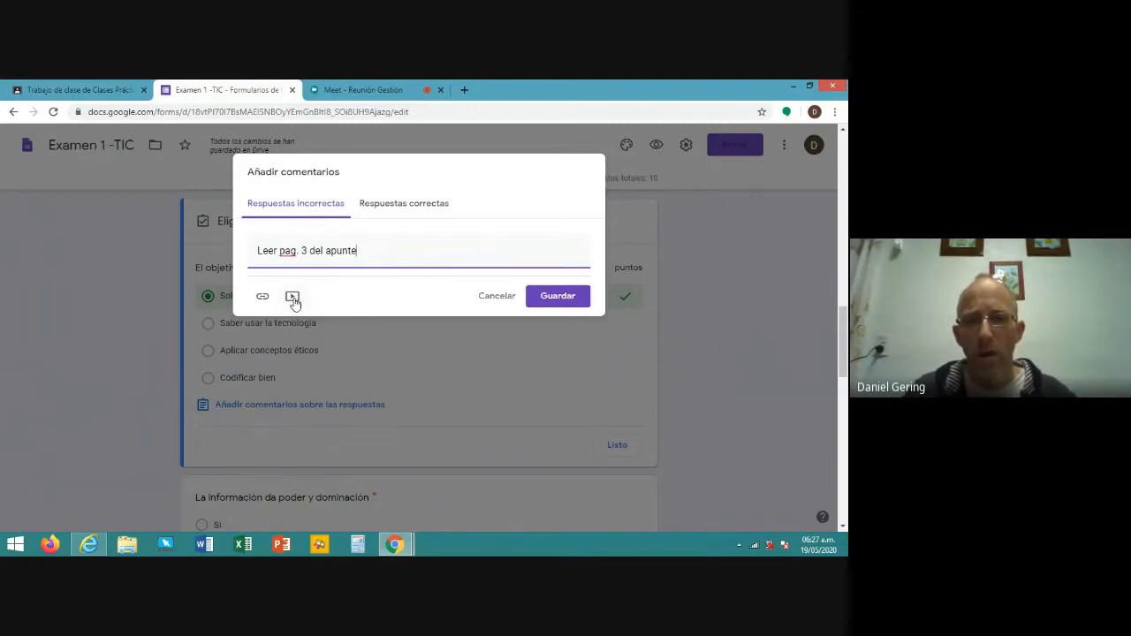
# - Add 'Respuesta Correcta' as feedback for correct answers and save
pyautogui.click(408, 205)
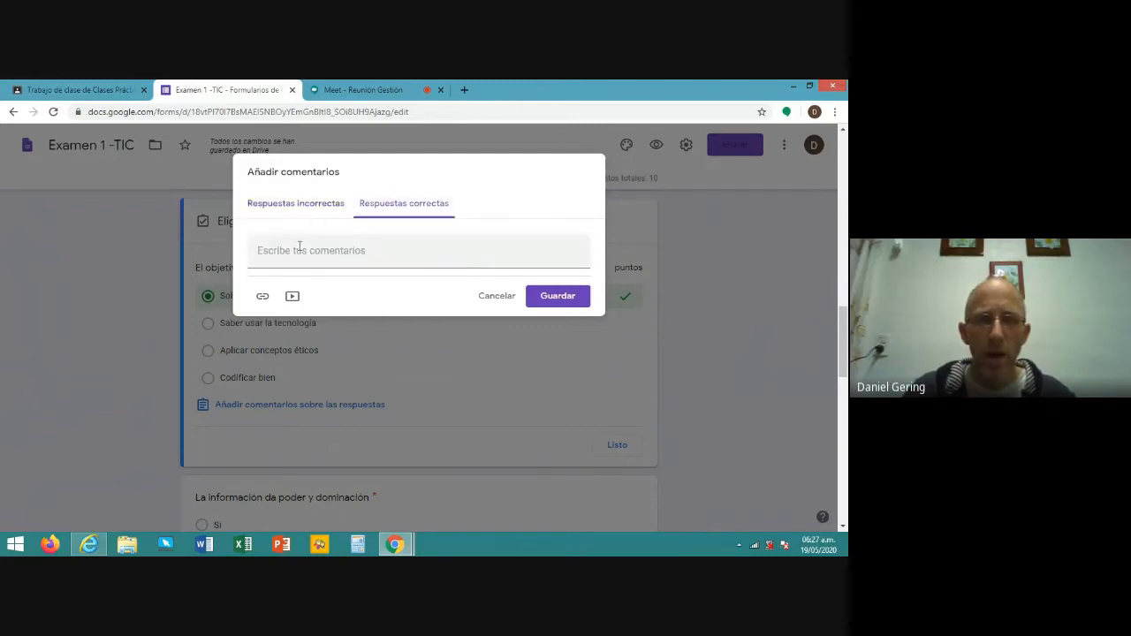
pyautogui.click(385, 249)
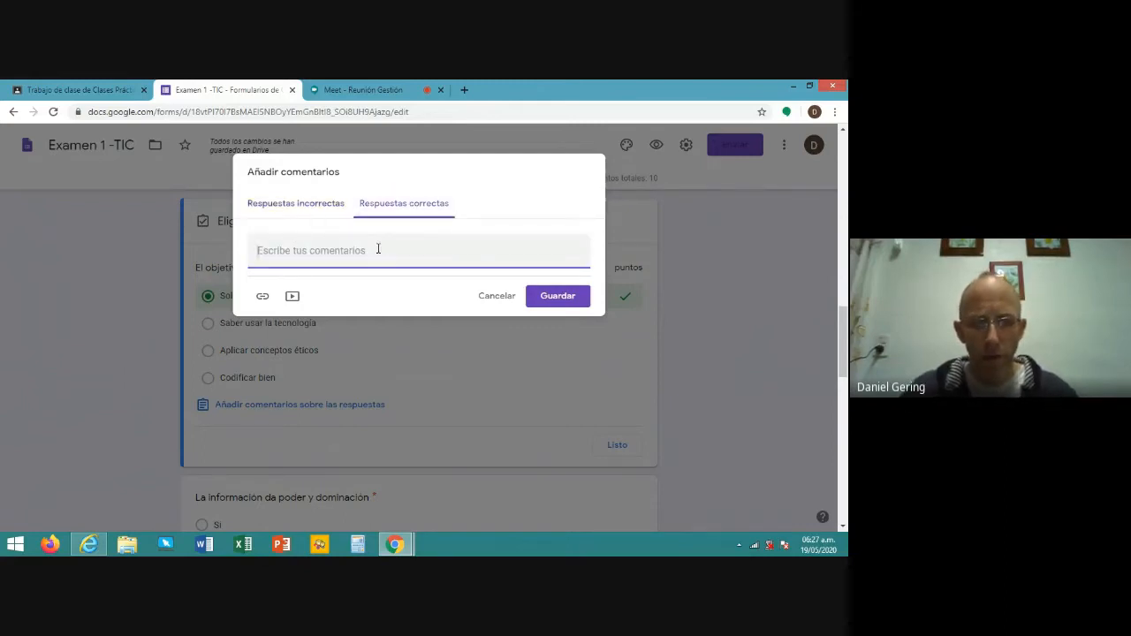
pyautogui.write('spuesta ')
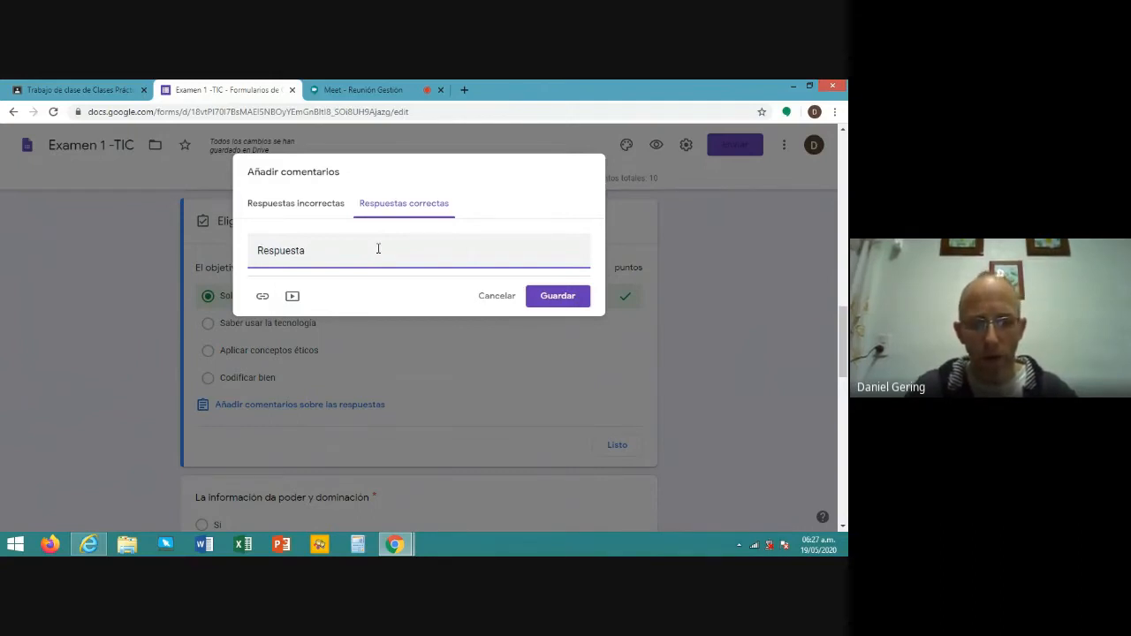
pyautogui.write('Correcta')
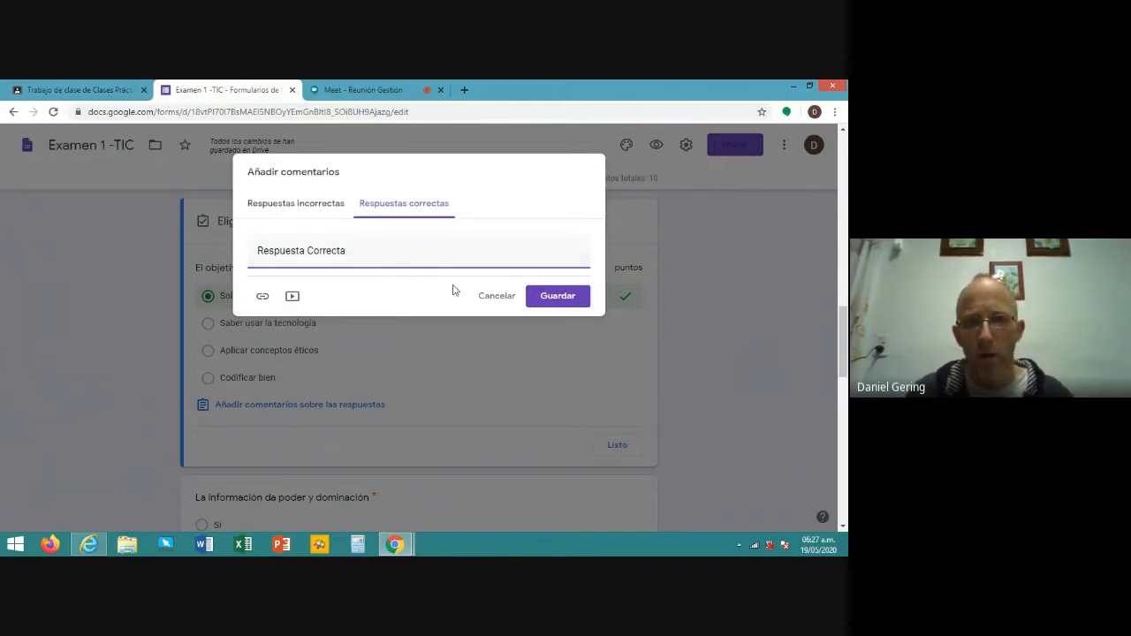
pyautogui.click(559, 298)
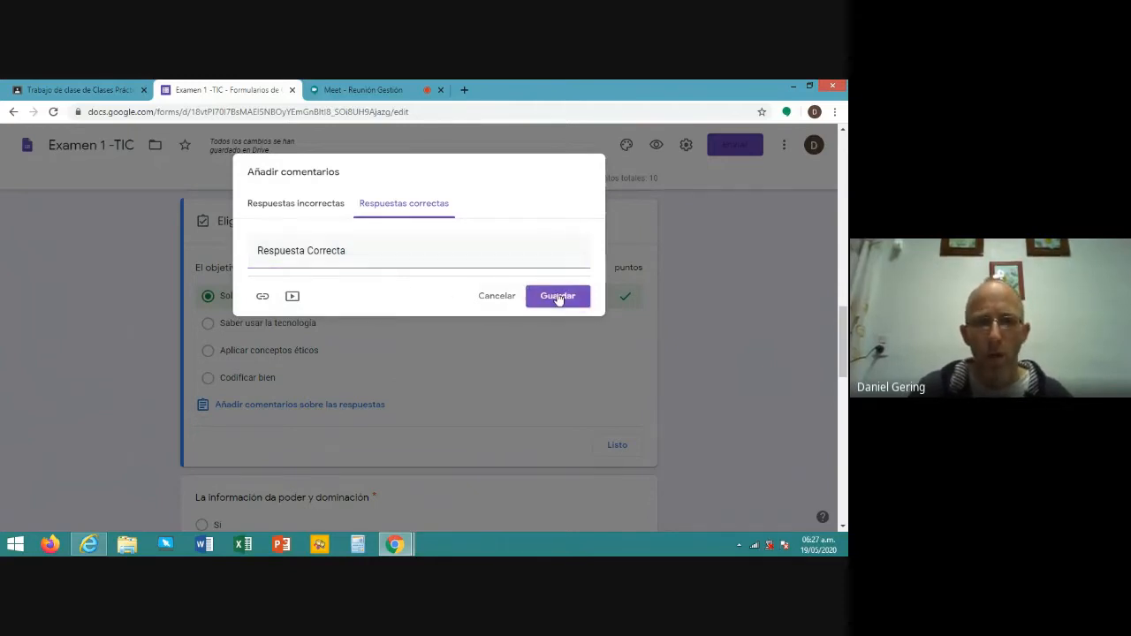
pyautogui.click(558, 297)
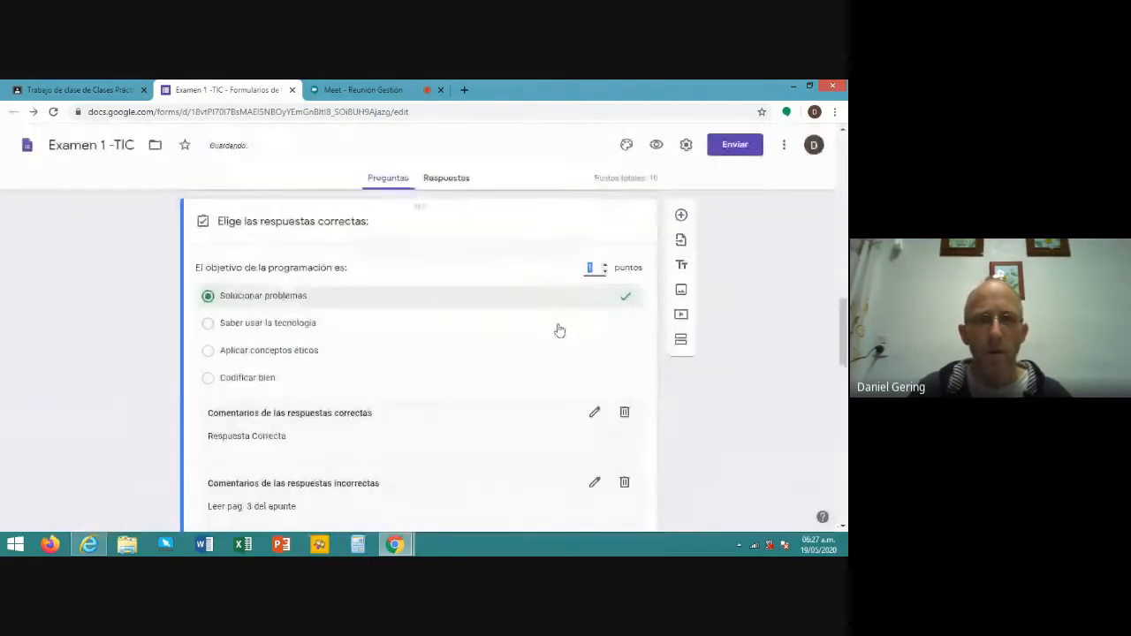
# - Leave the answer key and scroll through the questions back up to the Examen 1 -TIC title
pyautogui.scroll(-3, 559, 330)
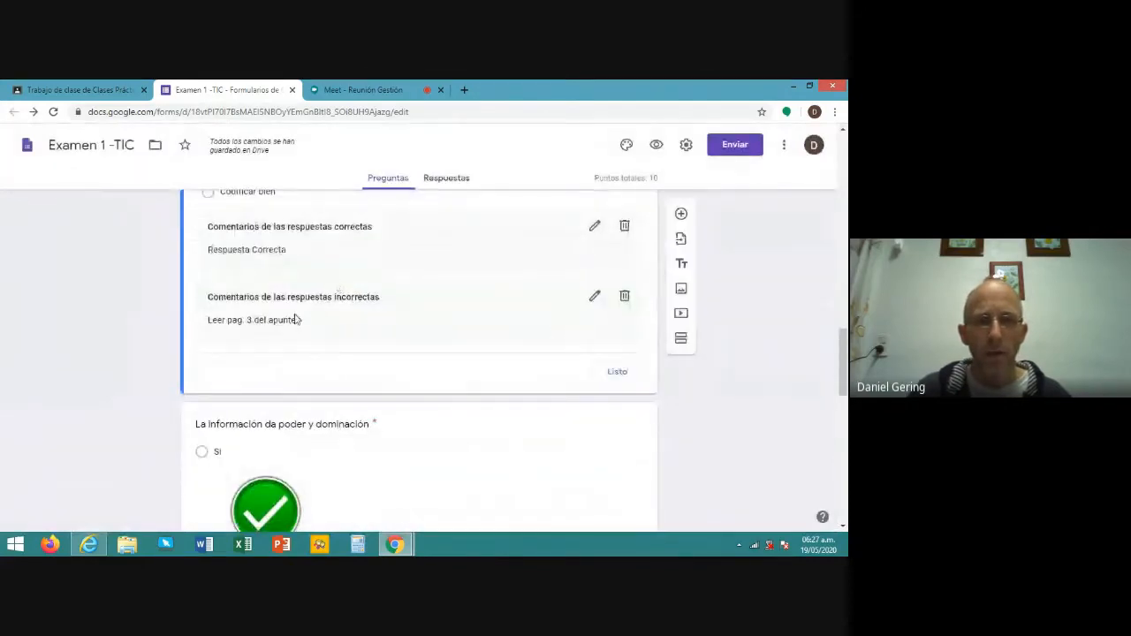
pyautogui.click(441, 454)
pyautogui.scroll(-1, 477, 393)
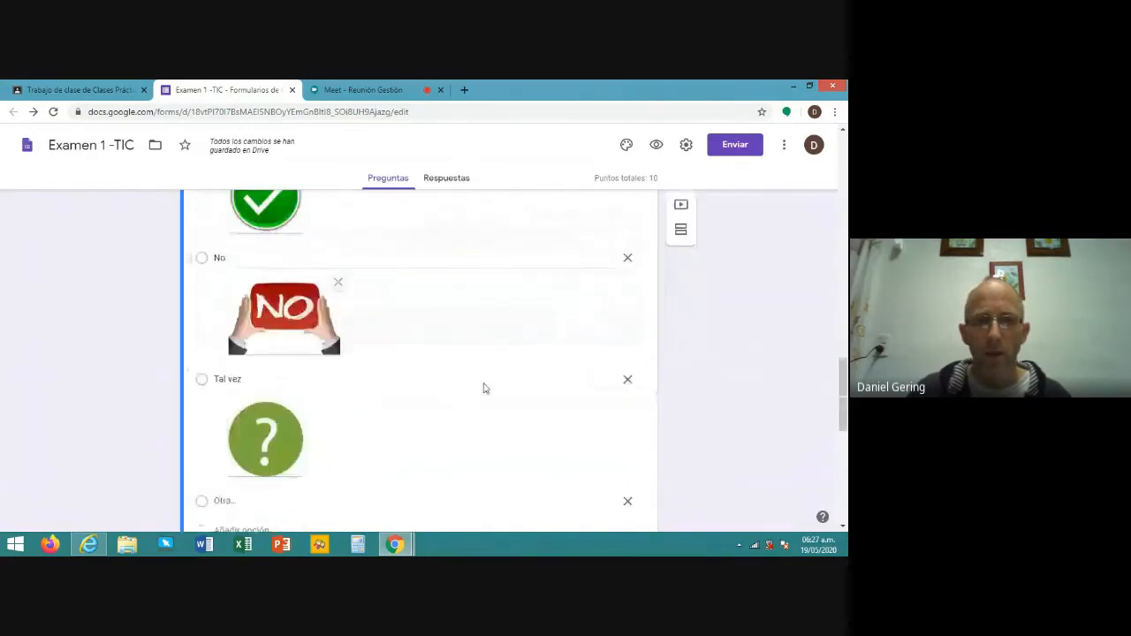
pyautogui.scroll(5, 484, 387)
pyautogui.scroll(-3, 485, 384)
pyautogui.scroll(1, 484, 382)
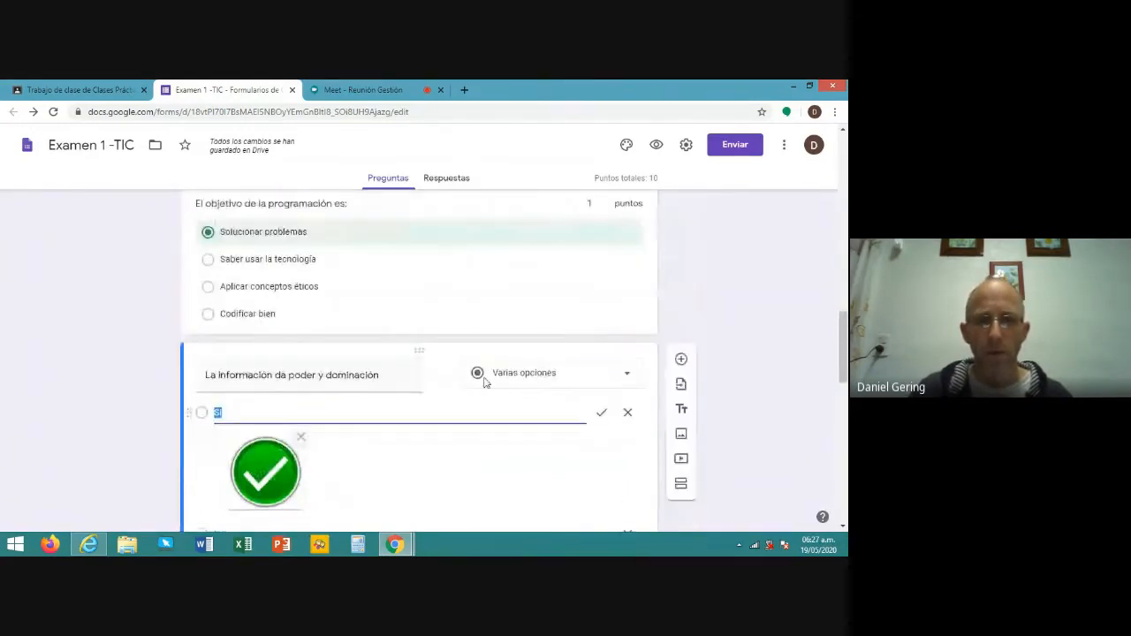
pyautogui.scroll(15, 486, 380)
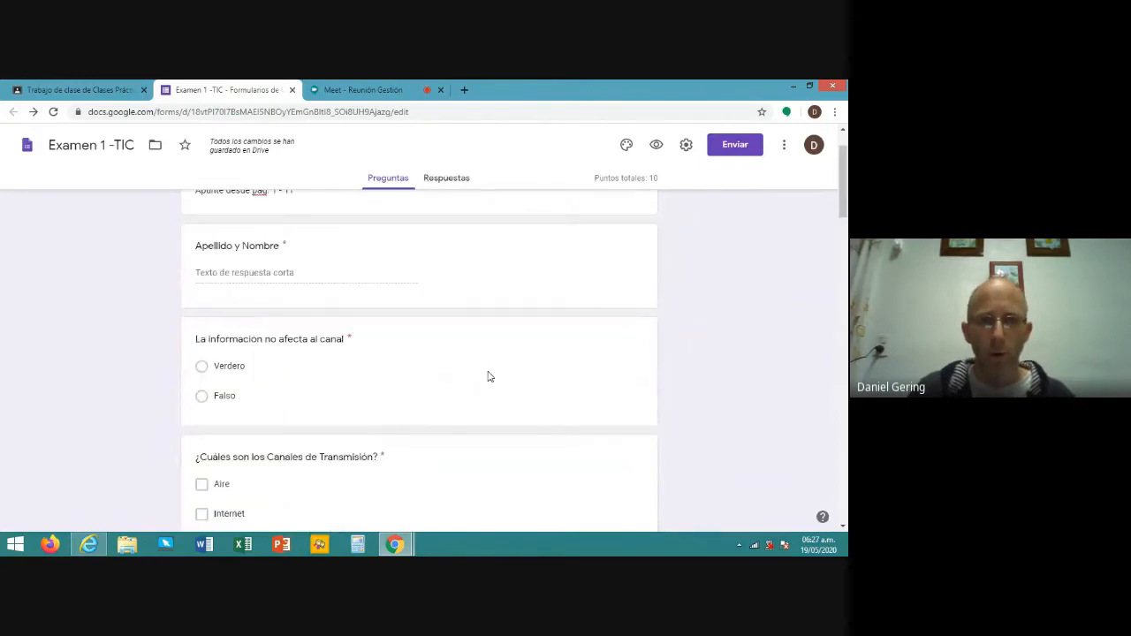
pyautogui.scroll(1, 493, 366)
pyautogui.scroll(-3, 496, 364)
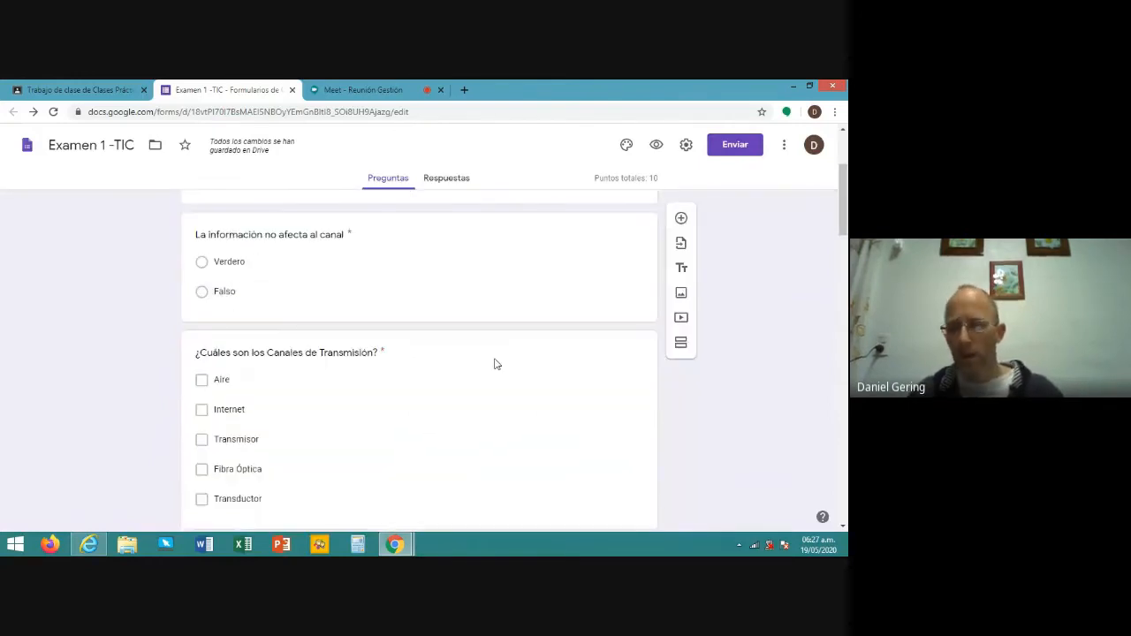
pyautogui.scroll(-10, 493, 358)
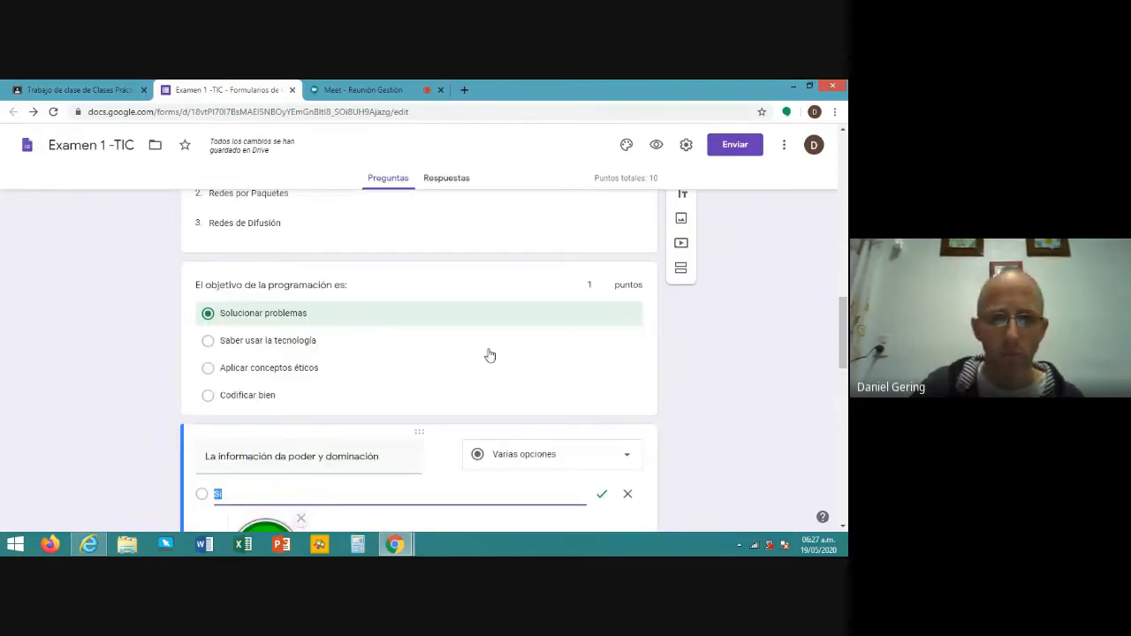
pyautogui.scroll(-10, 491, 356)
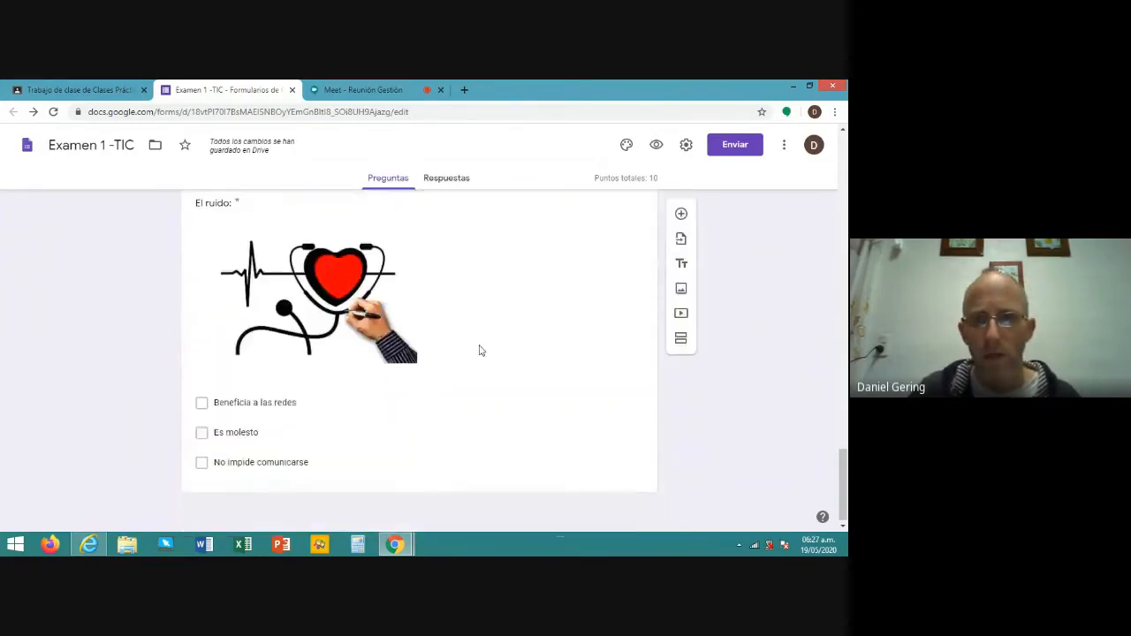
pyautogui.scroll(1, 481, 350)
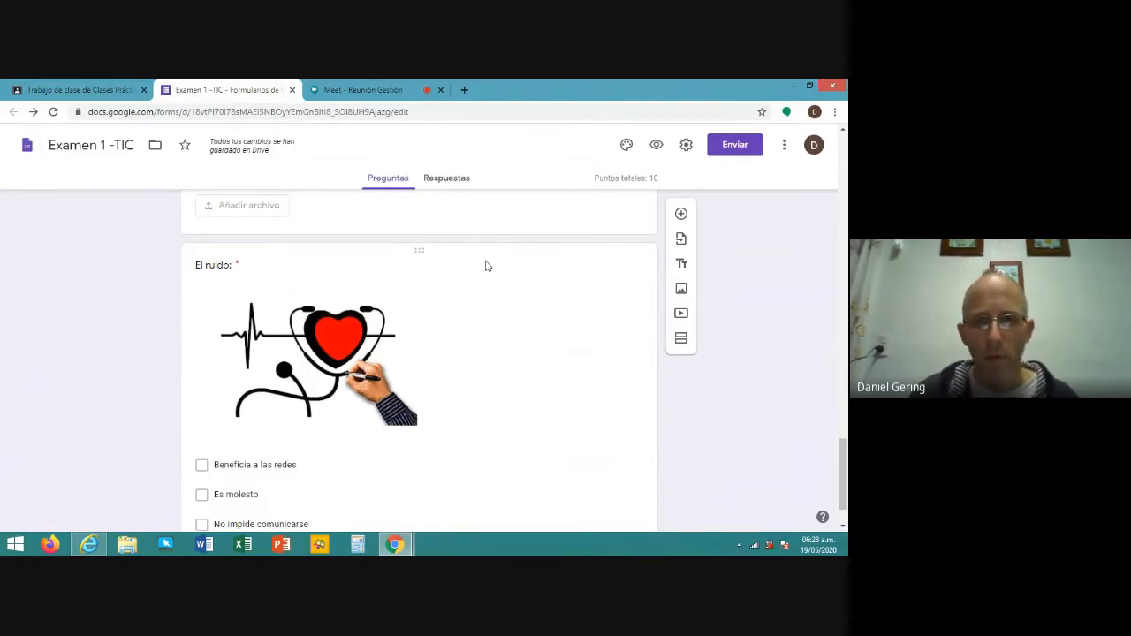
pyautogui.scroll(2, 486, 266)
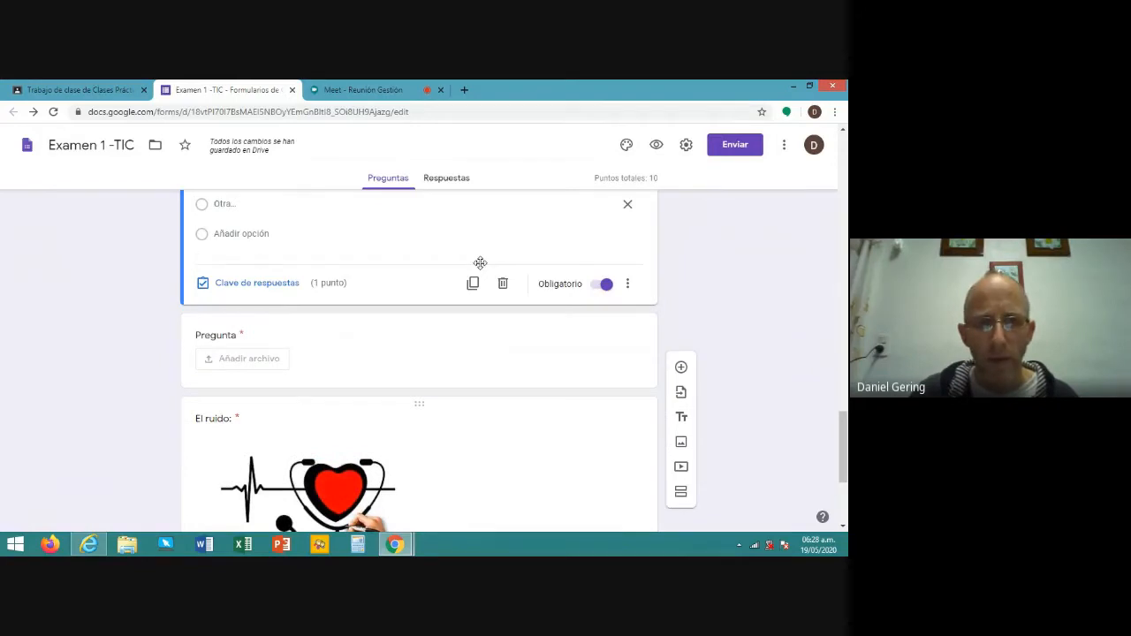
pyautogui.scroll(20, 480, 262)
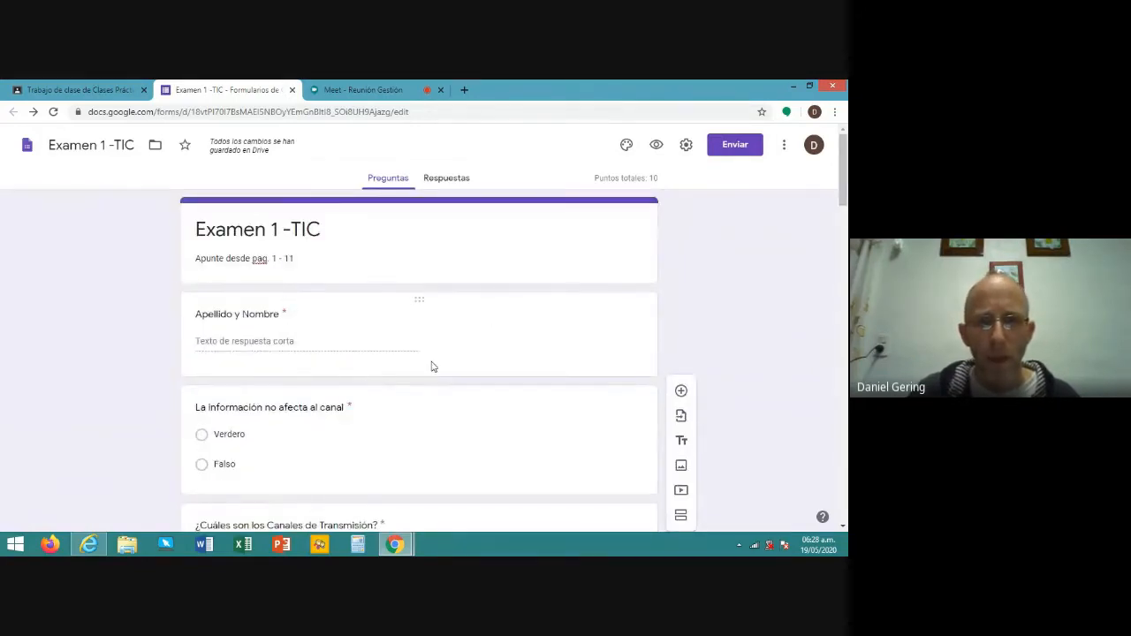
# - Add a new section right after the 'Apellido y Nombre' question
pyautogui.click(505, 336)
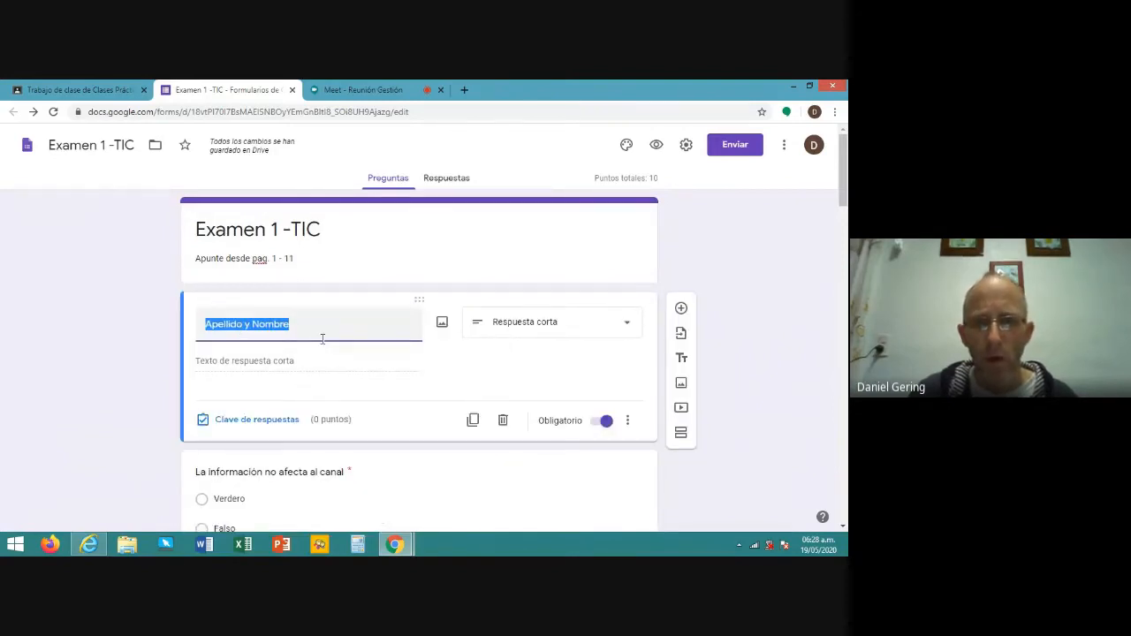
pyautogui.click(681, 435)
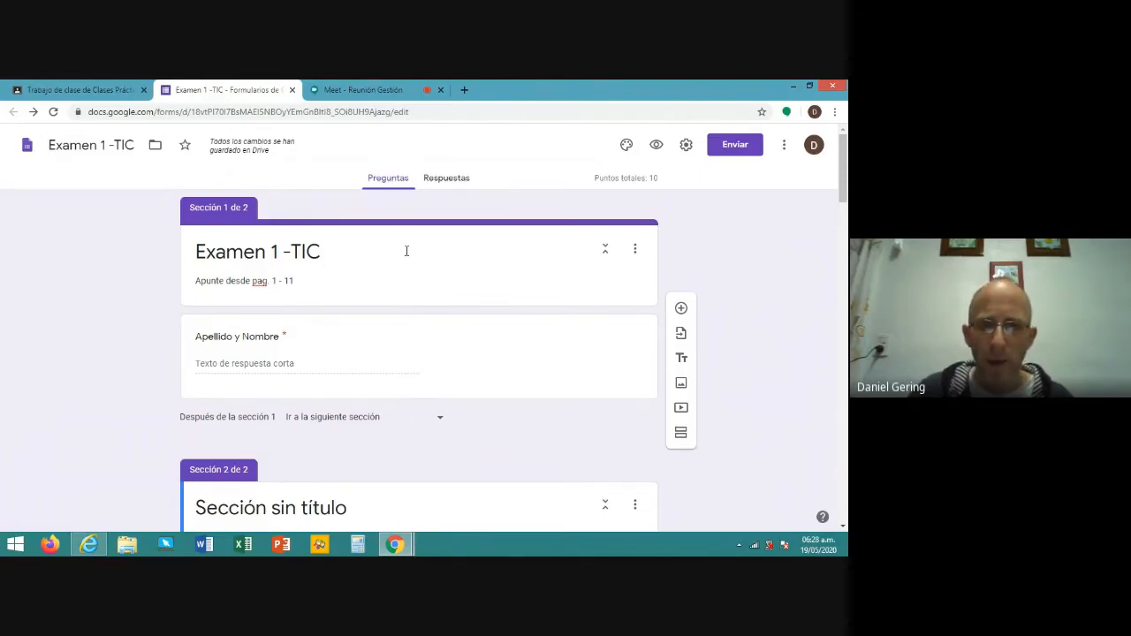
pyautogui.scroll(-2, 418, 281)
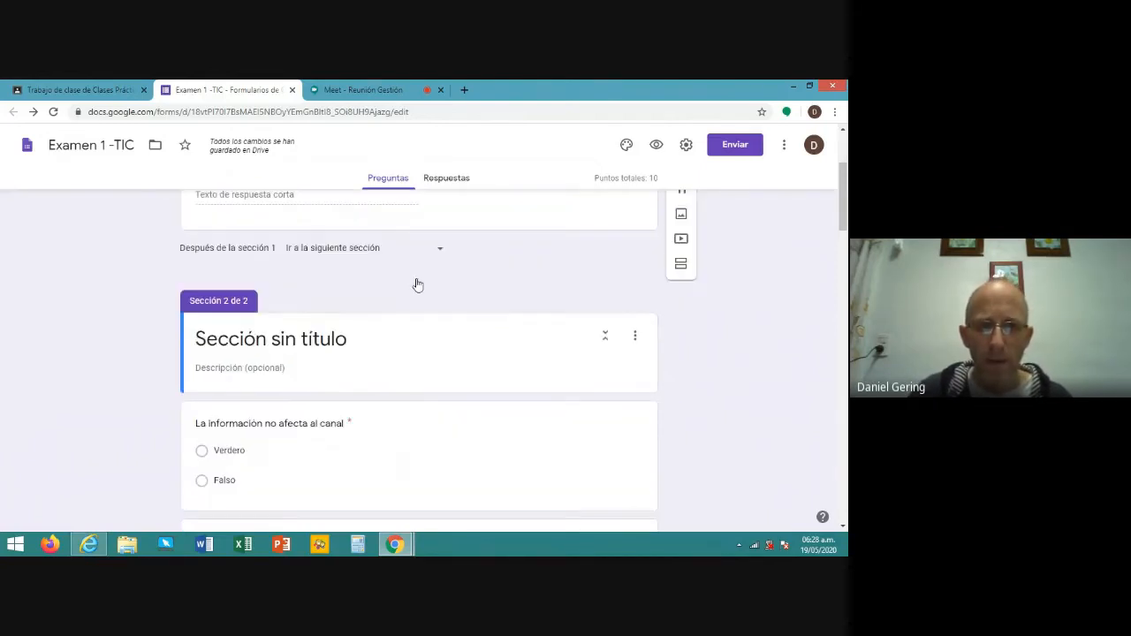
pyautogui.scroll(-1, 420, 279)
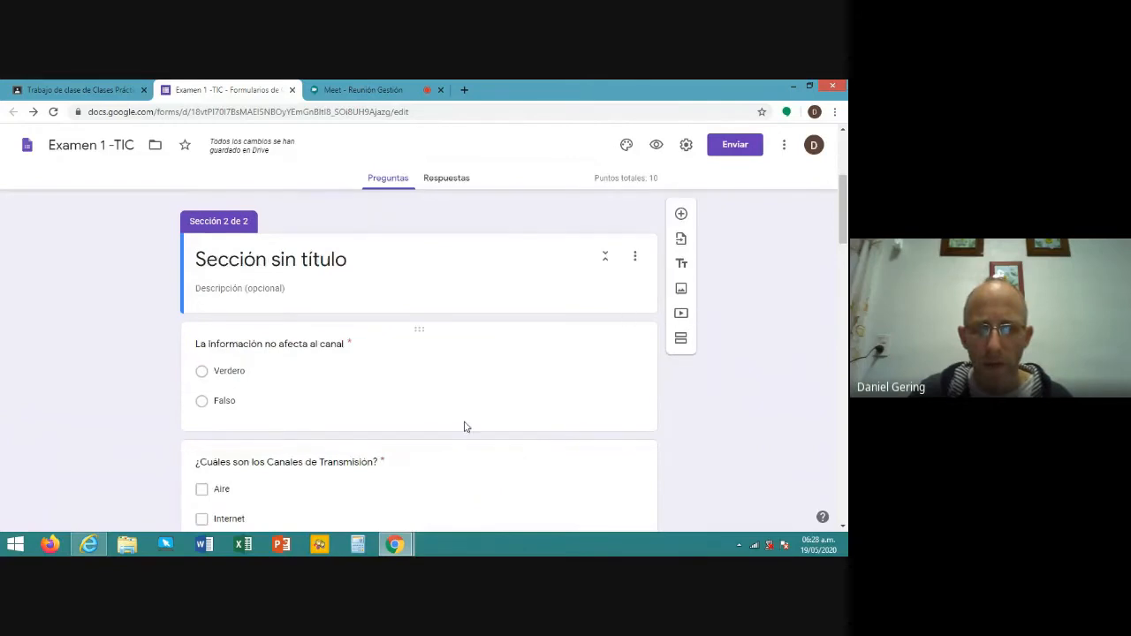
pyautogui.scroll(1, 458, 399)
pyautogui.scroll(3, 458, 399)
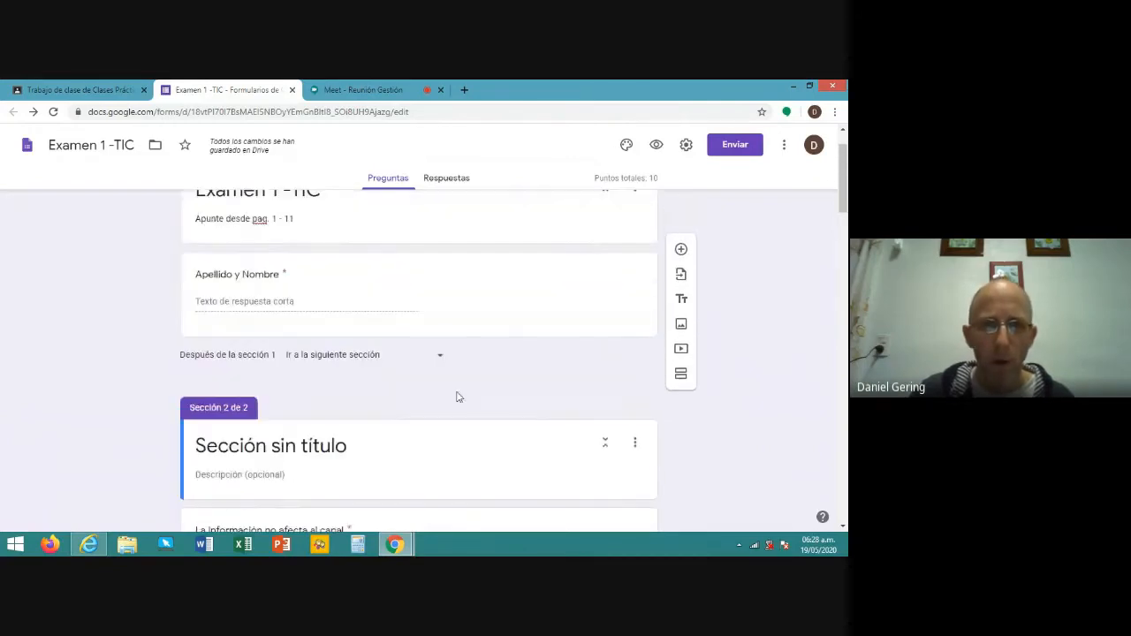
pyautogui.scroll(-2, 458, 398)
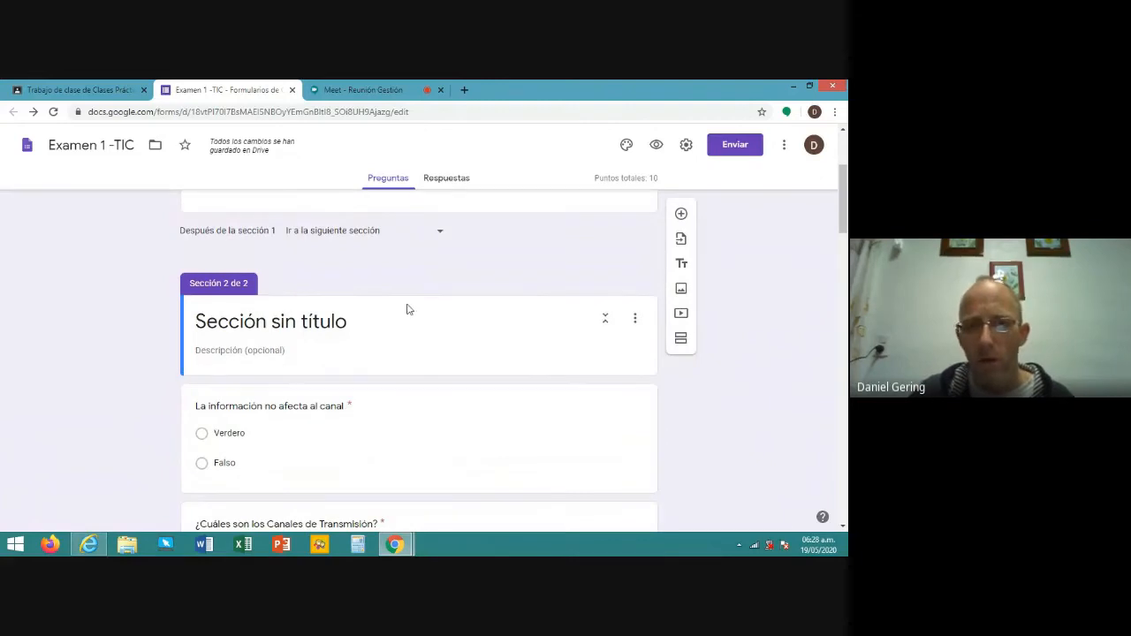
pyautogui.scroll(2, 407, 309)
# - Title the second section 'Examen 1 -TIC' by pasting the form title
pyautogui.moveTo(321, 252); pyautogui.dragTo(196, 251)
pyautogui.hotkey('ctrl', 'c')
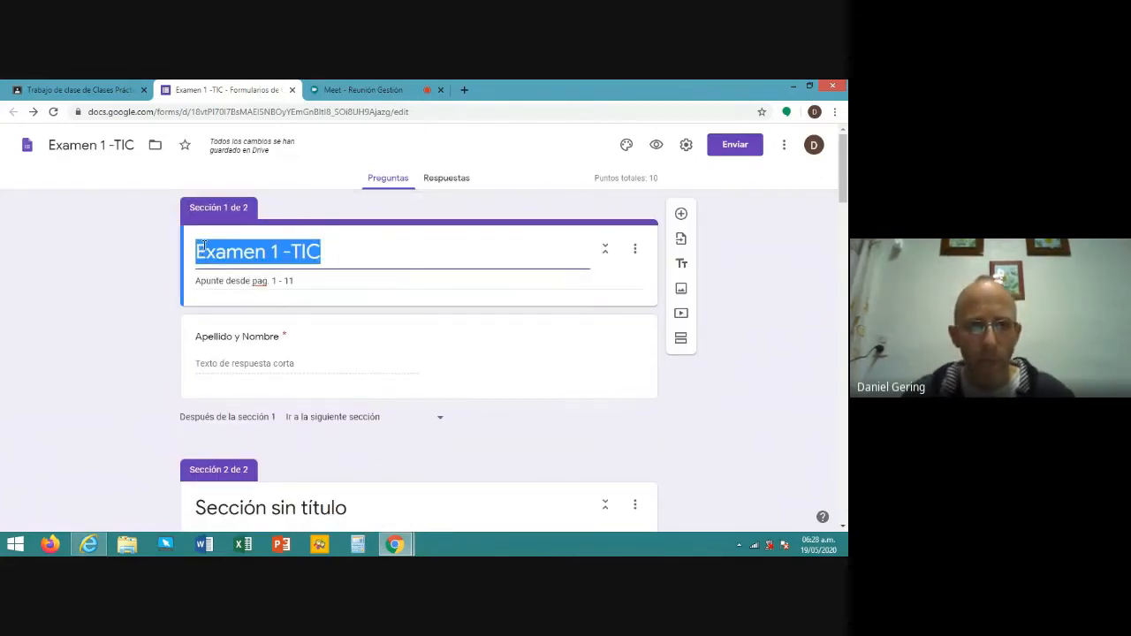
pyautogui.scroll(-2, 332, 353)
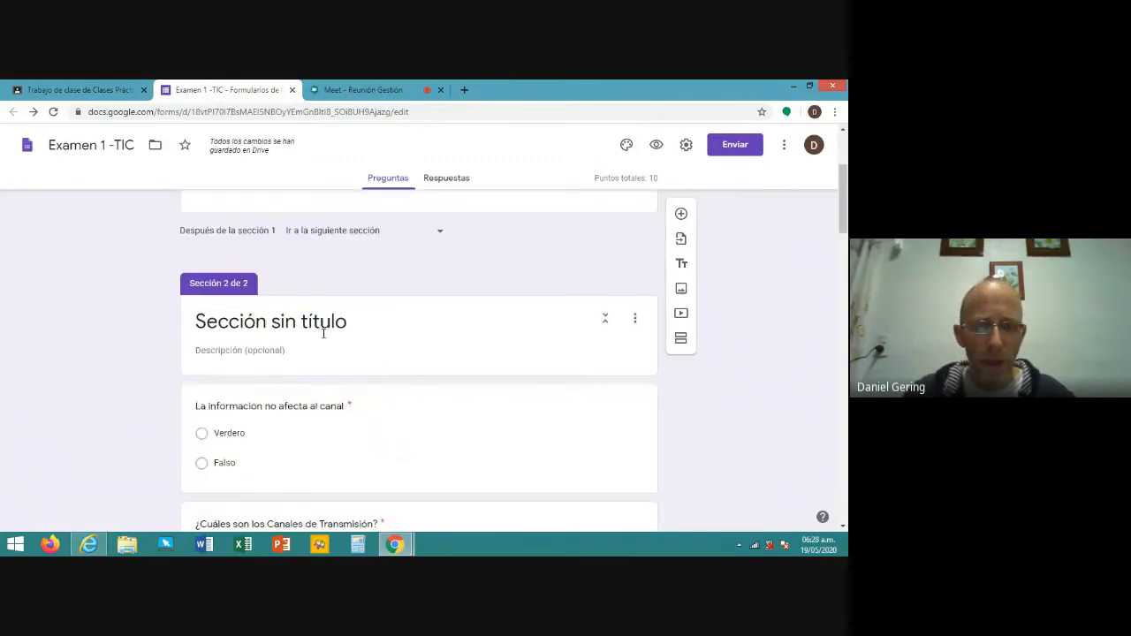
pyautogui.tripleClick(324, 323)
pyautogui.hotkey('ctrl', 'v')
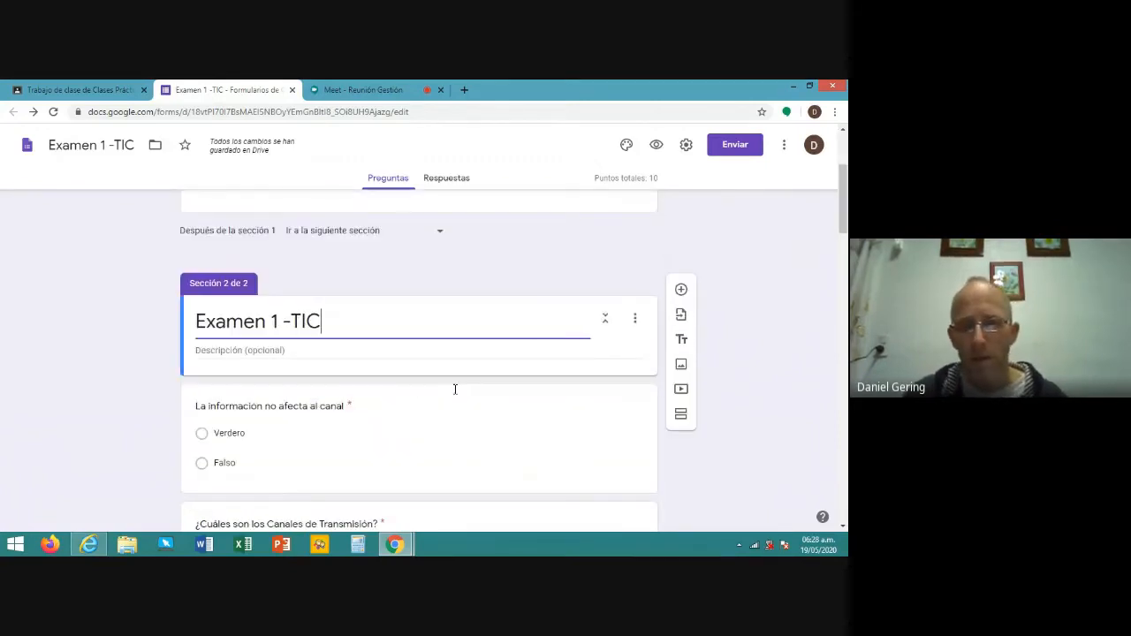
pyautogui.click(539, 383)
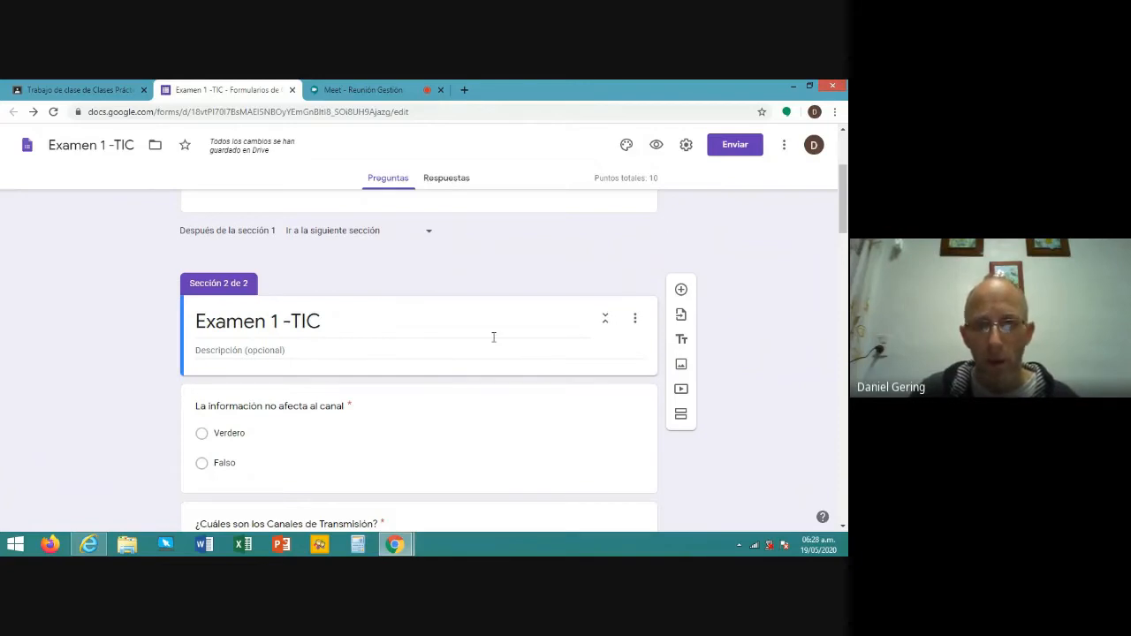
pyautogui.scroll(3, 494, 336)
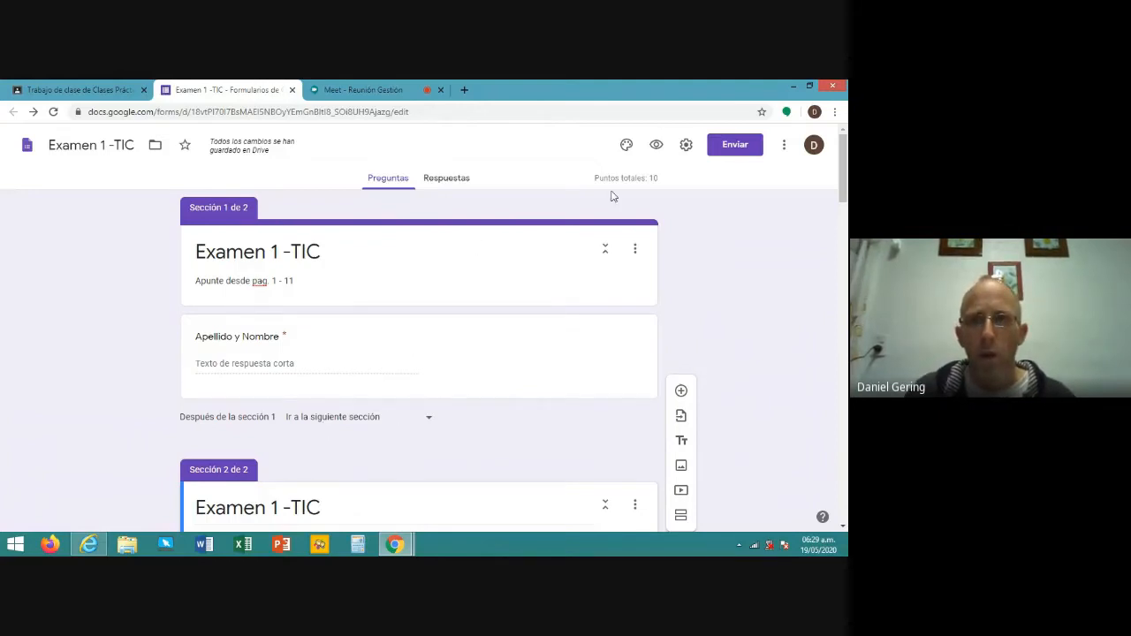
pyautogui.click(657, 147)
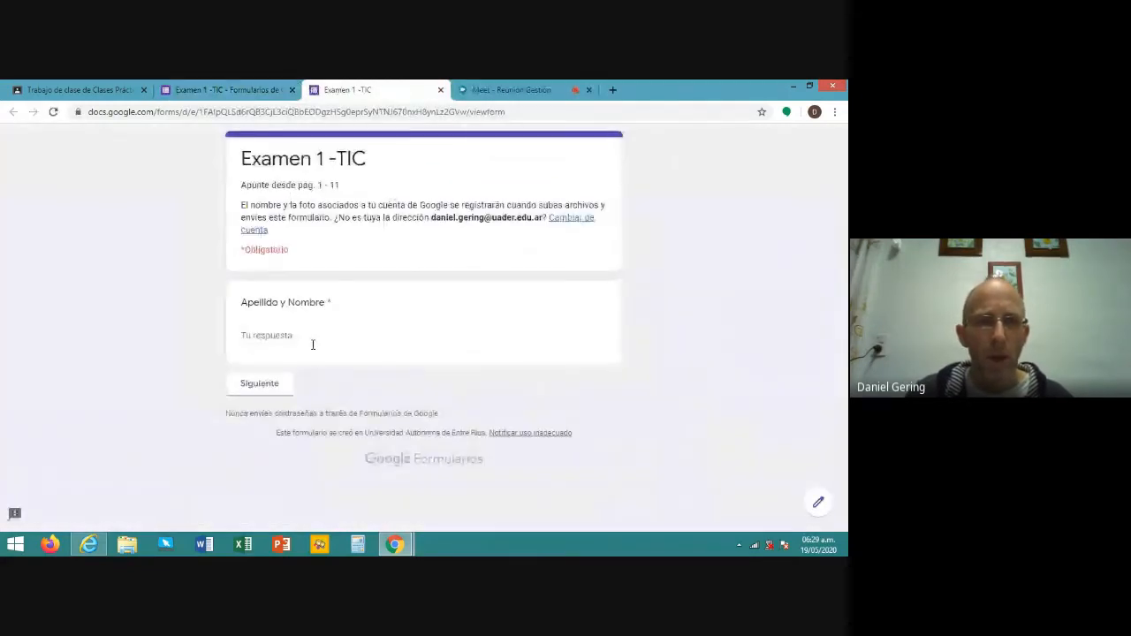
pyautogui.click(268, 385)
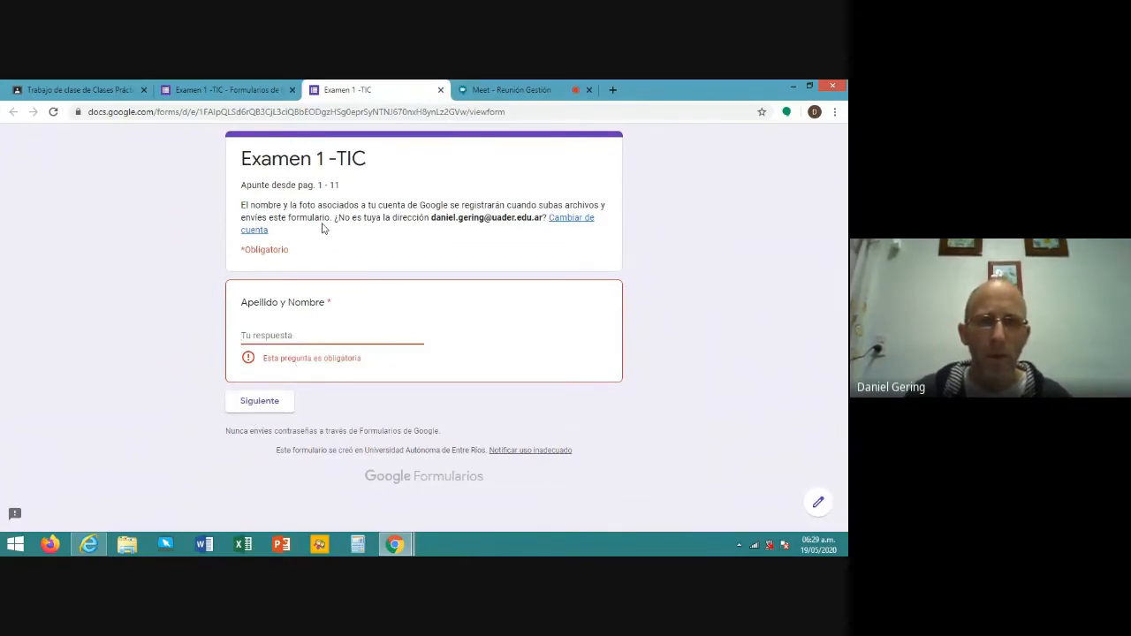
pyautogui.click(442, 90)
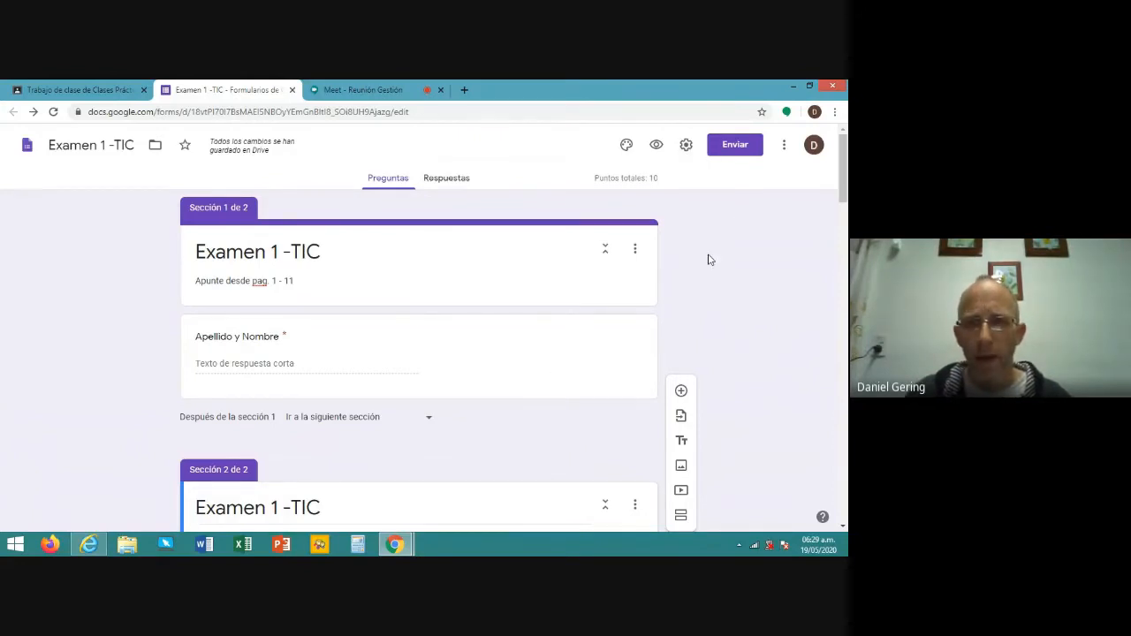
# - Look over the default form preferences, then close them and return to the two-section editor
pyautogui.click(786, 152)
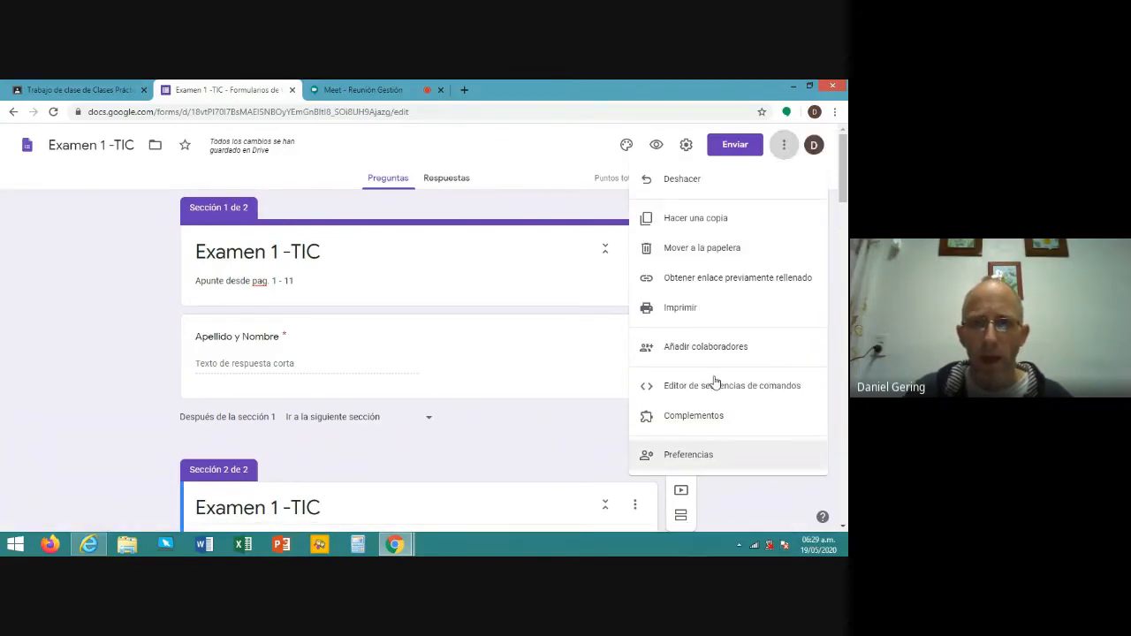
pyautogui.click(707, 464)
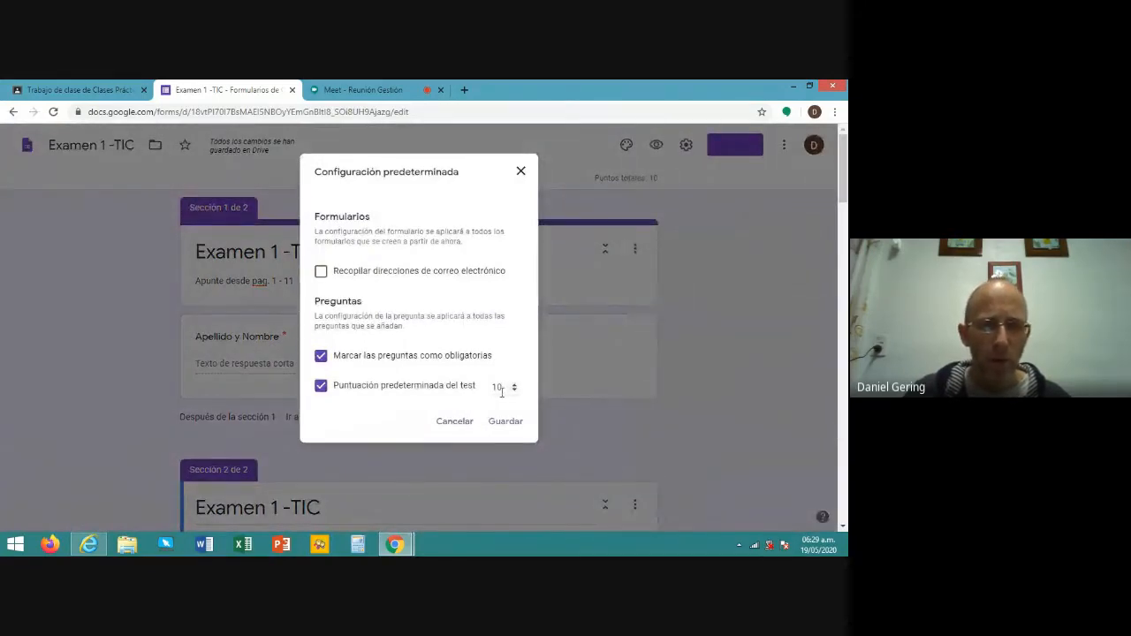
pyautogui.click(523, 174)
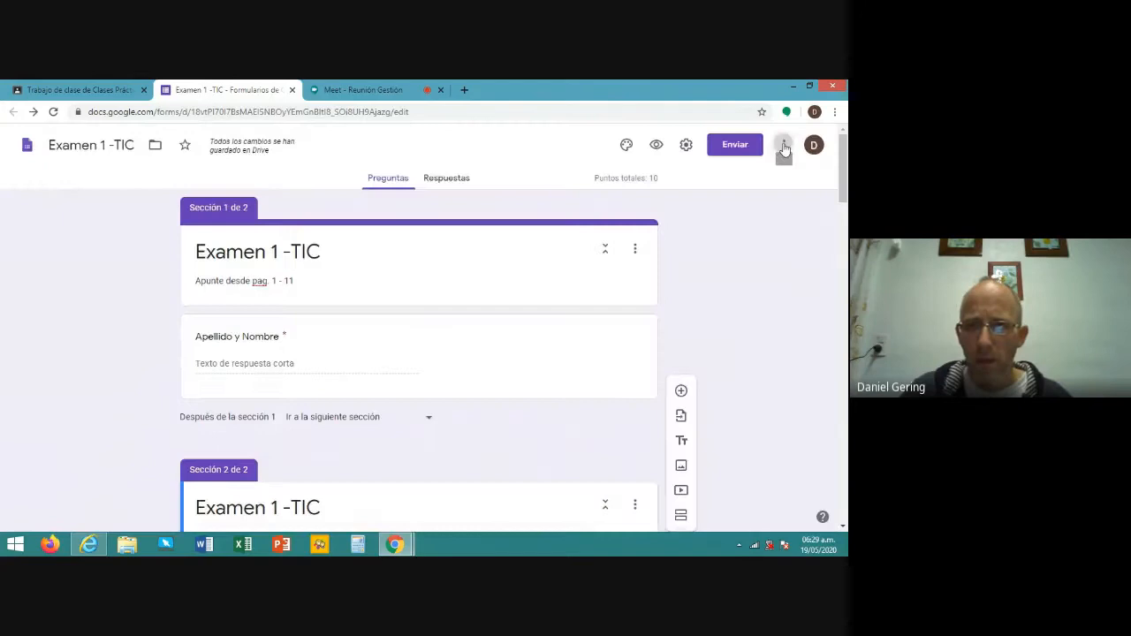
pyautogui.click(784, 145)
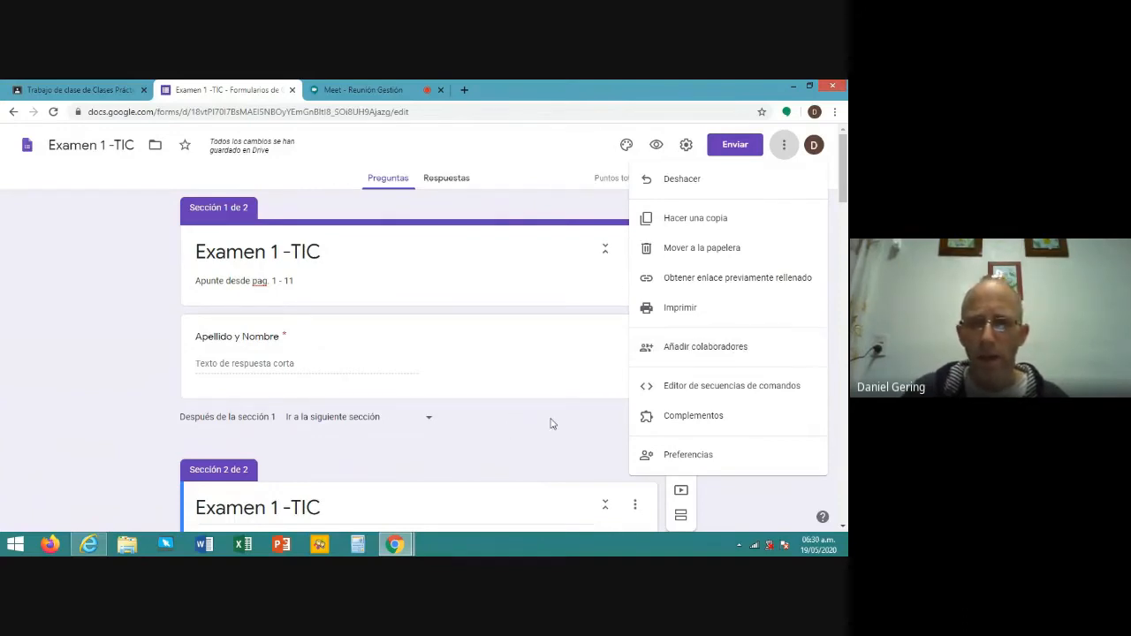
pyautogui.click(670, 380)
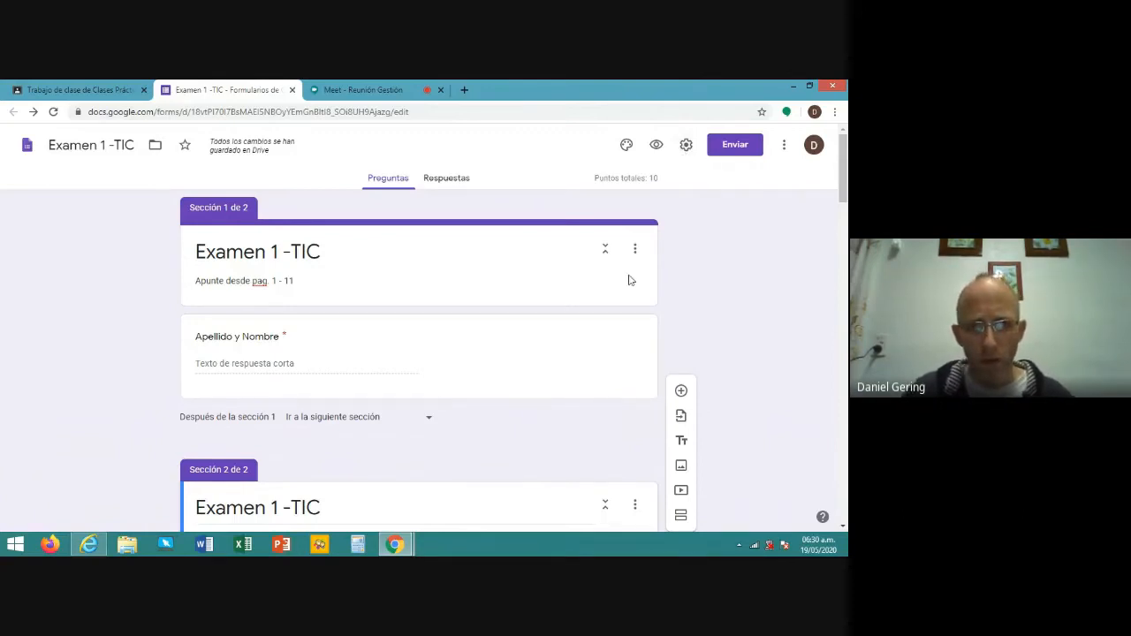
# - Drop the university-user restriction, limit to one response, collect email addresses, then view Presentación settings
pyautogui.click(687, 147)
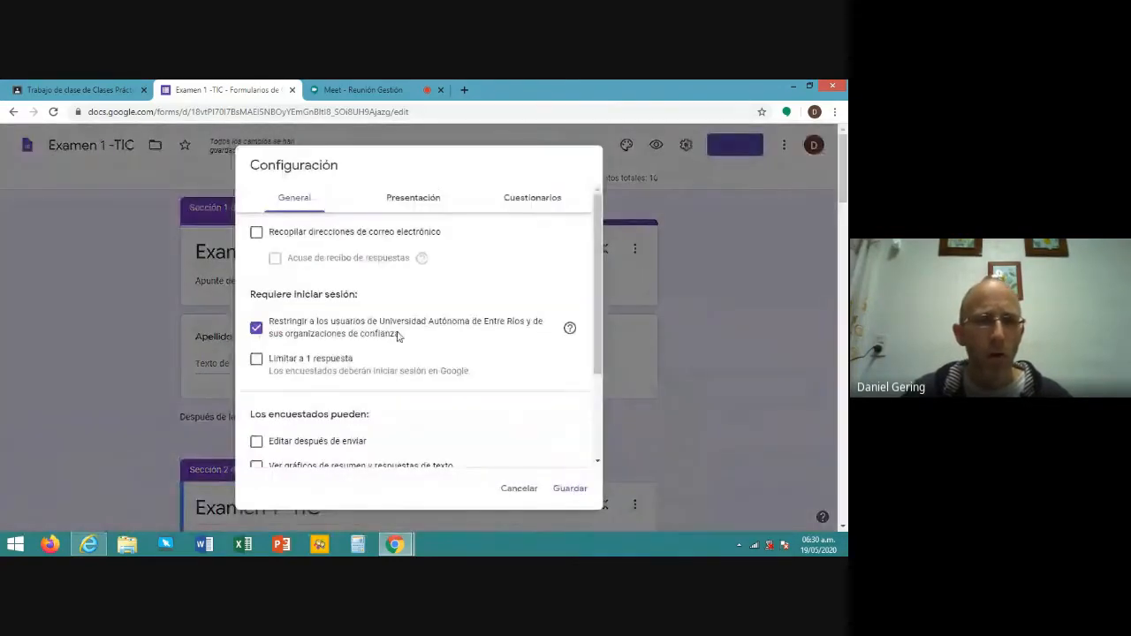
pyautogui.click(257, 329)
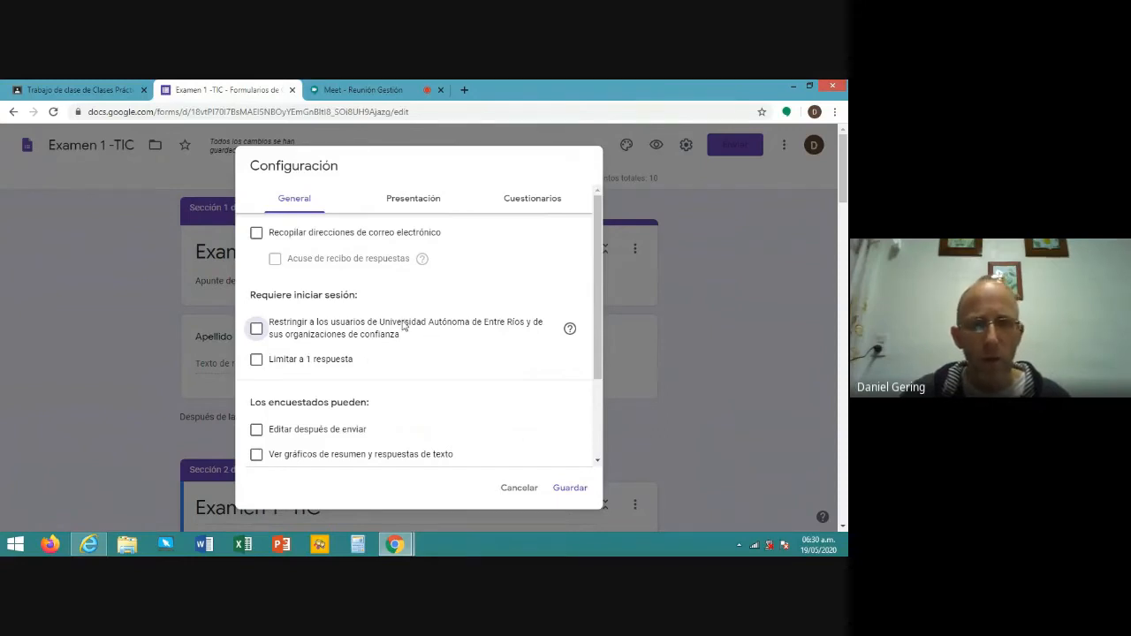
pyautogui.click(257, 362)
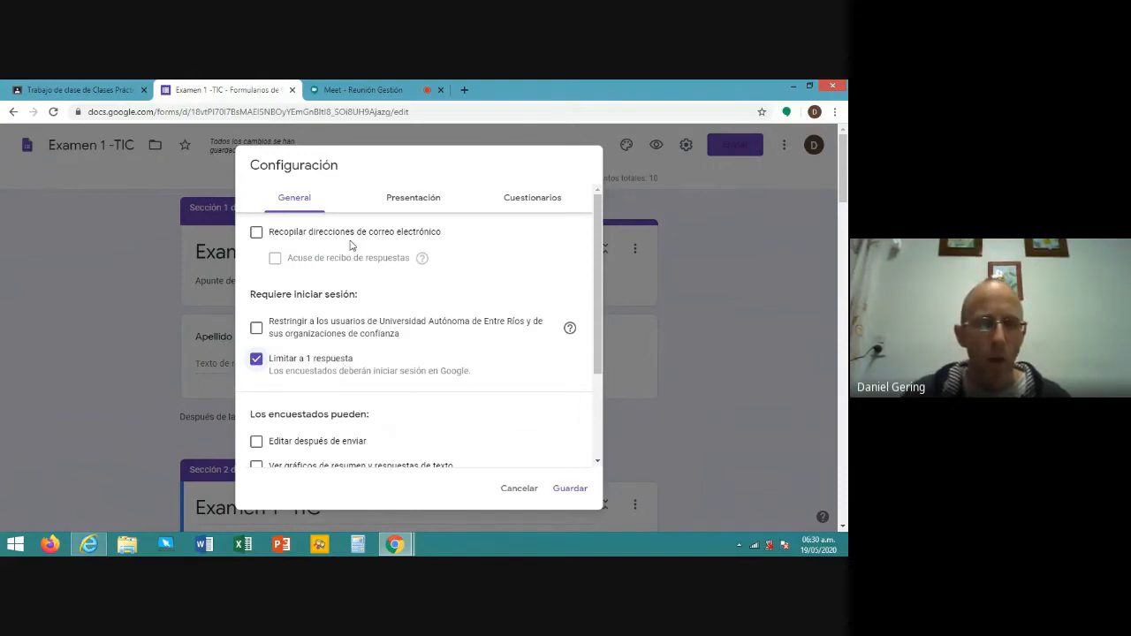
pyautogui.click(256, 233)
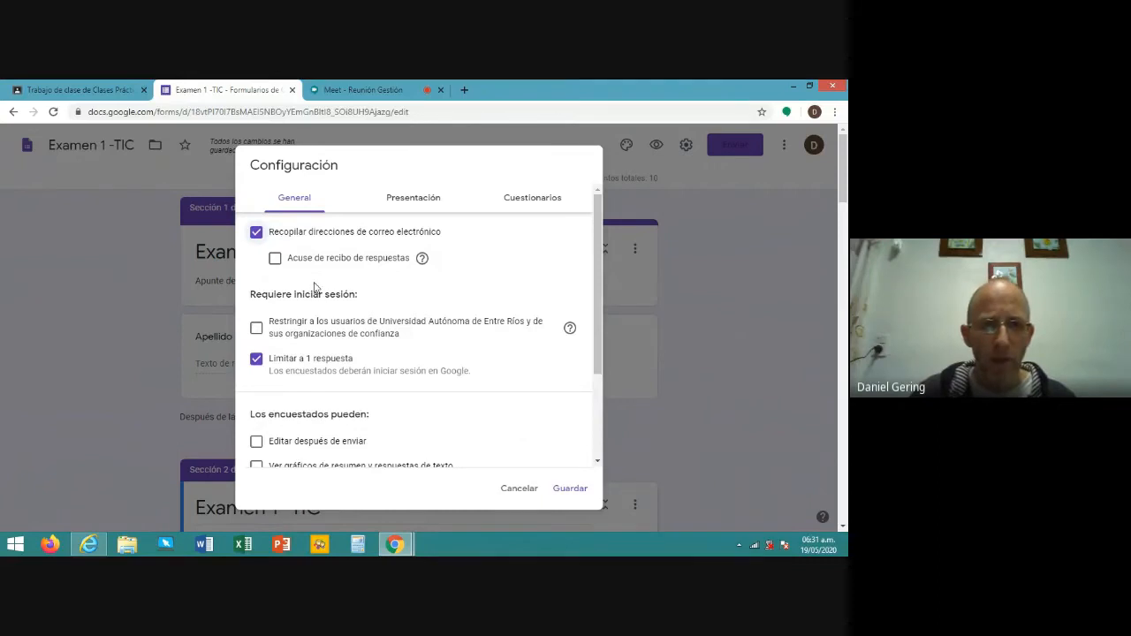
pyautogui.scroll(-3, 314, 288)
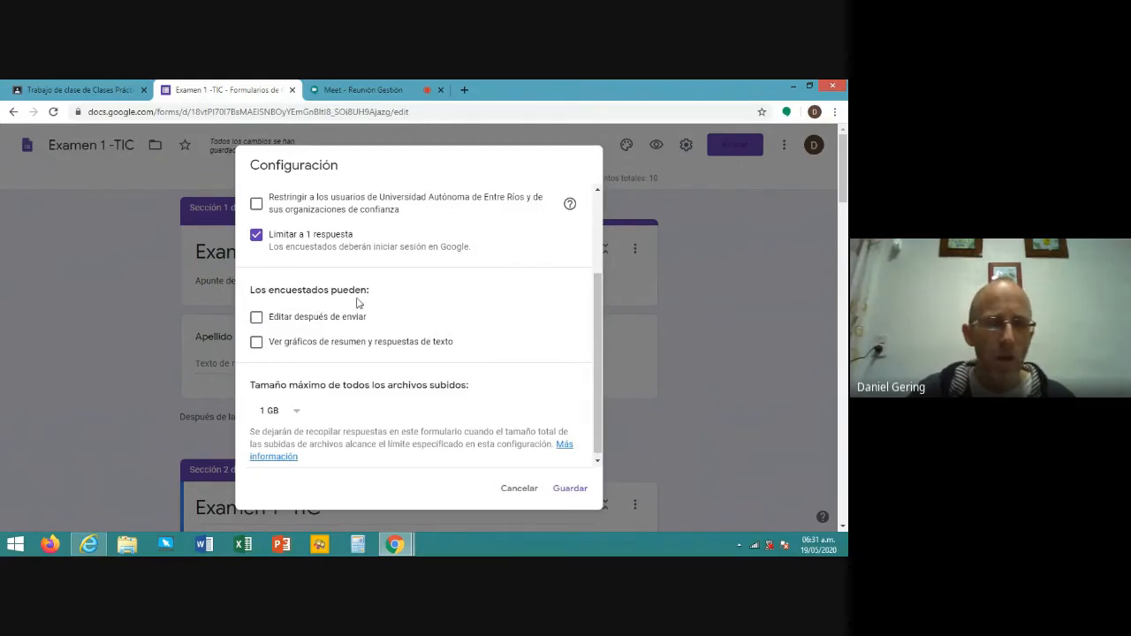
pyautogui.scroll(-1, 361, 294)
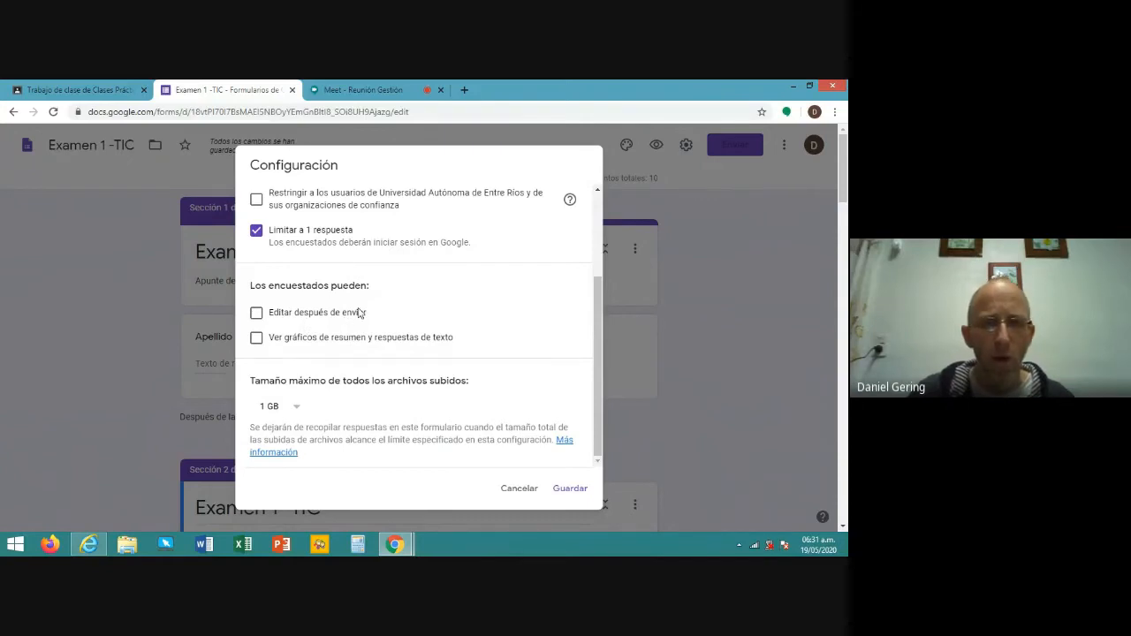
pyautogui.scroll(1, 359, 312)
pyautogui.scroll(2, 359, 312)
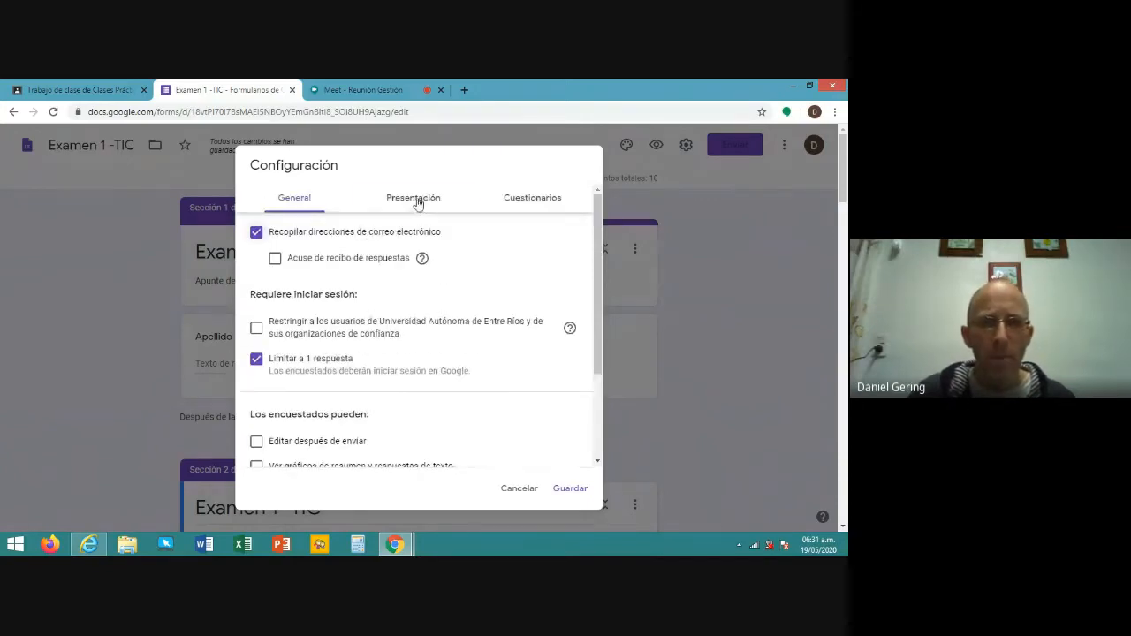
pyautogui.click(417, 204)
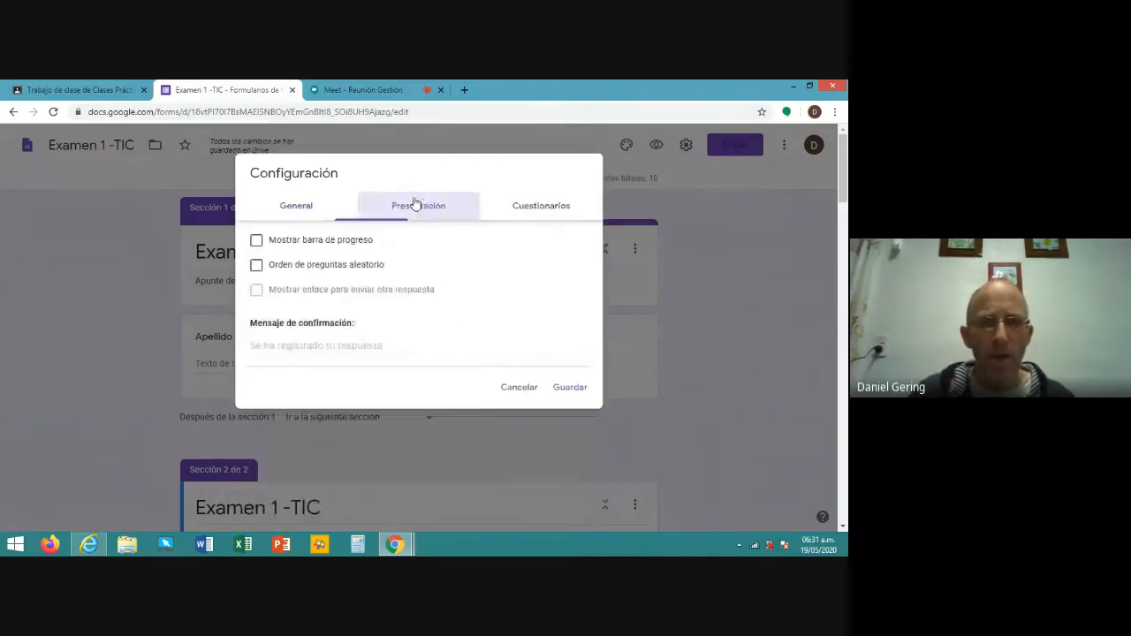
# - Turn on the progress bar and random question order, and set the confirmation message to 'Se registro correctamente'
pyautogui.click(256, 242)
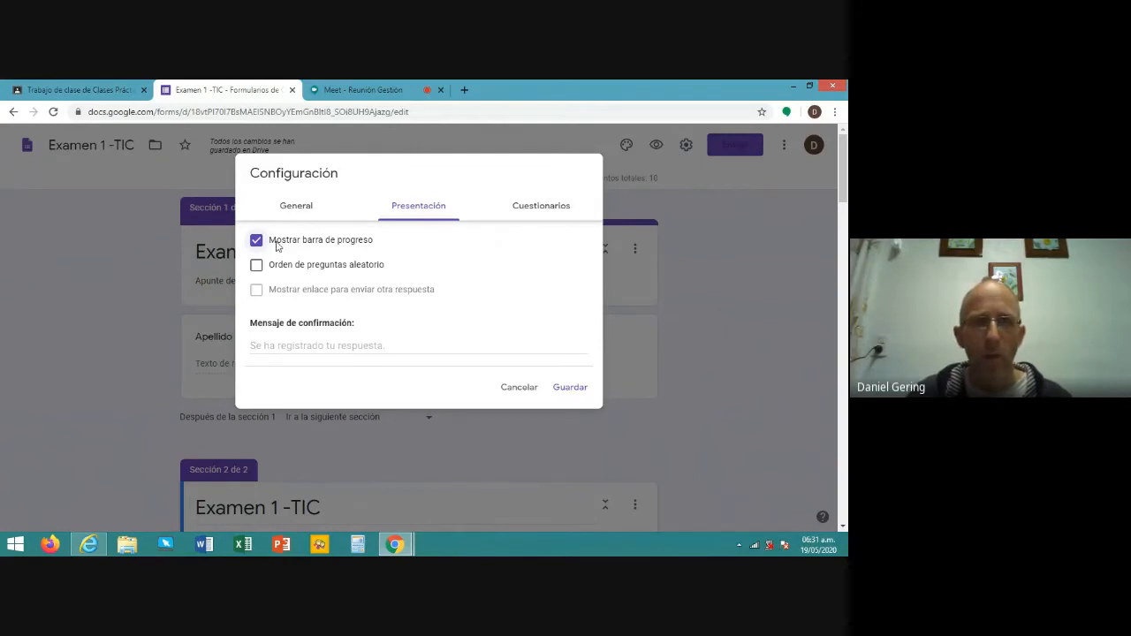
pyautogui.click(257, 266)
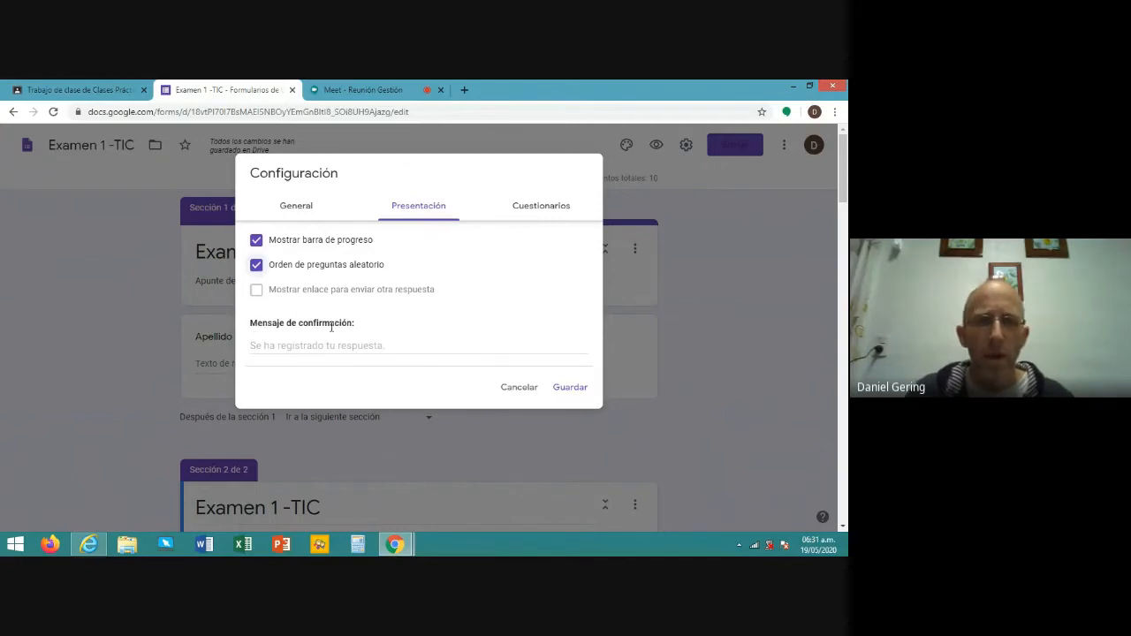
pyautogui.click(291, 345)
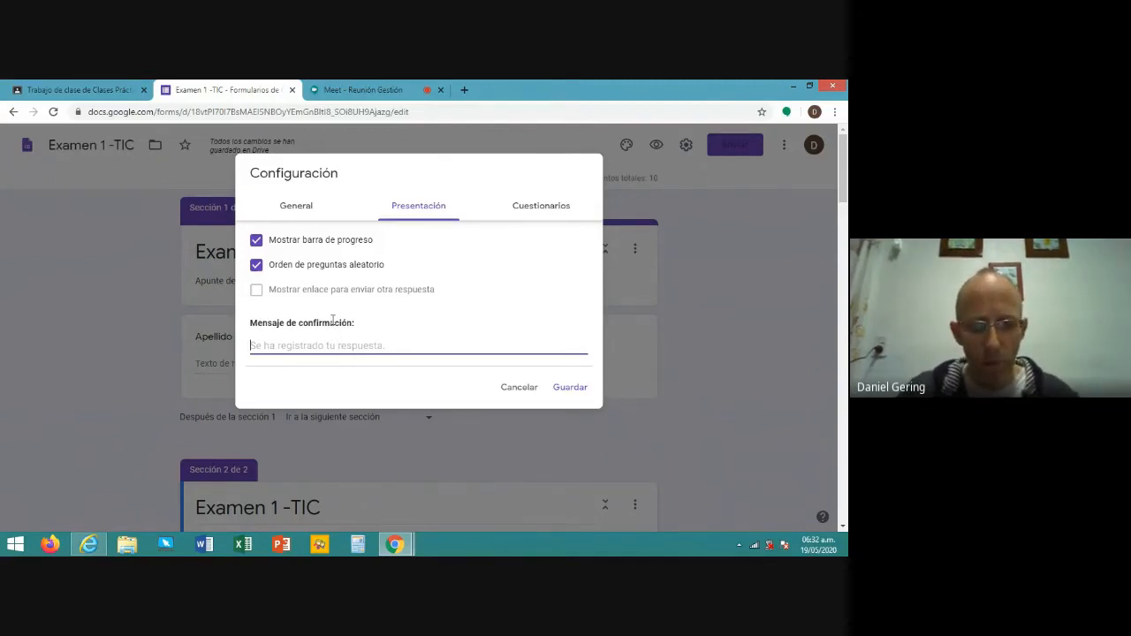
pyautogui.write('Se registro c')
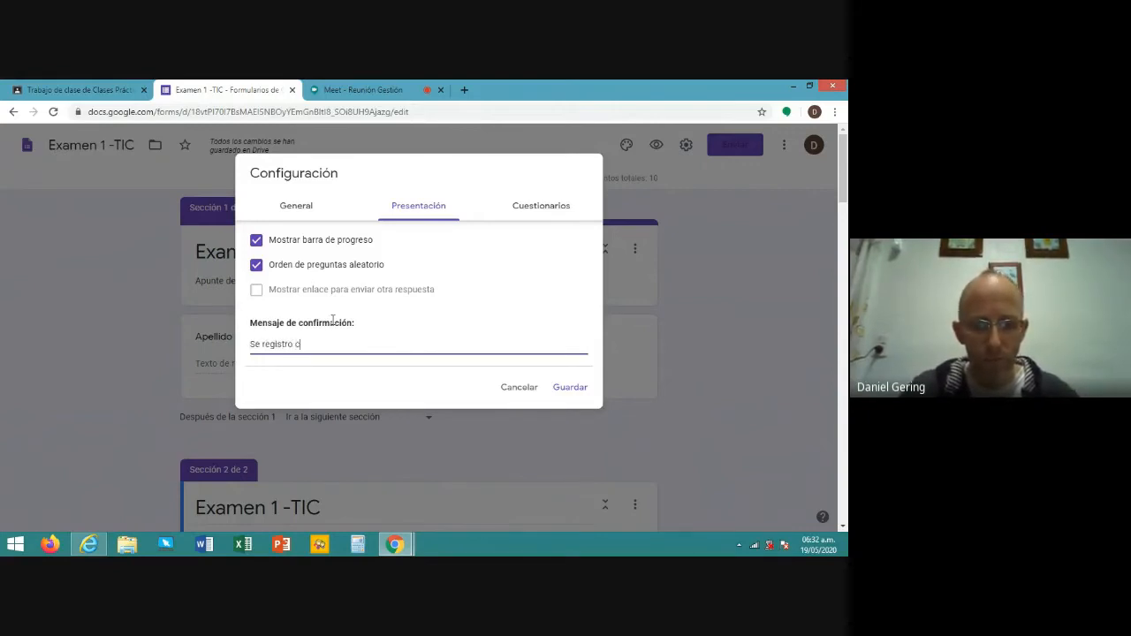
pyautogui.write('orrectamente')
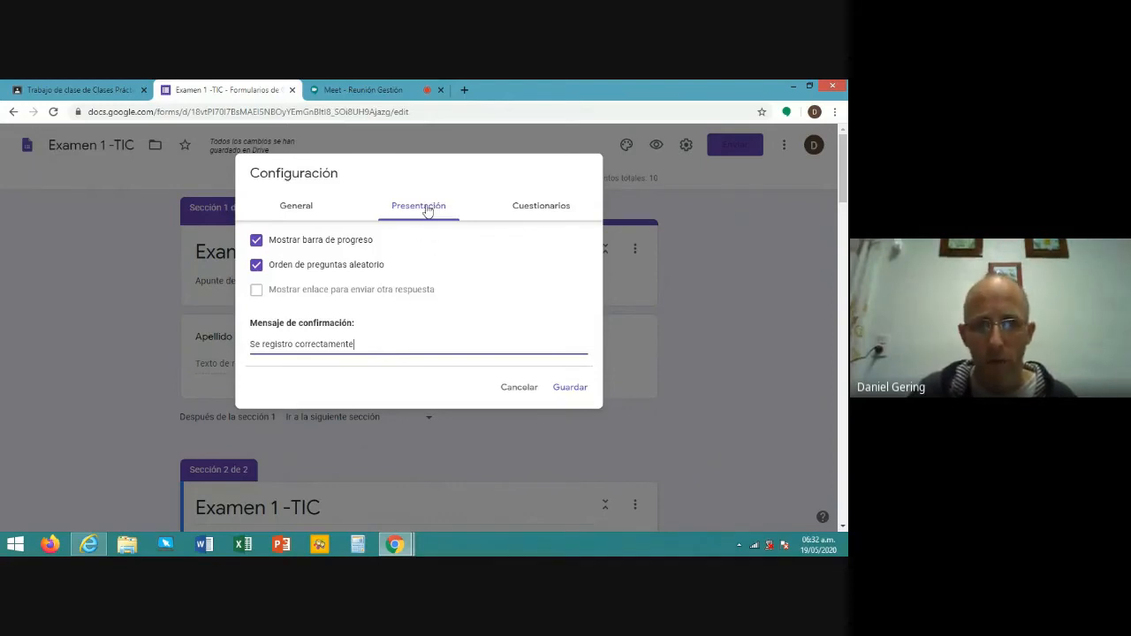
pyautogui.click(538, 208)
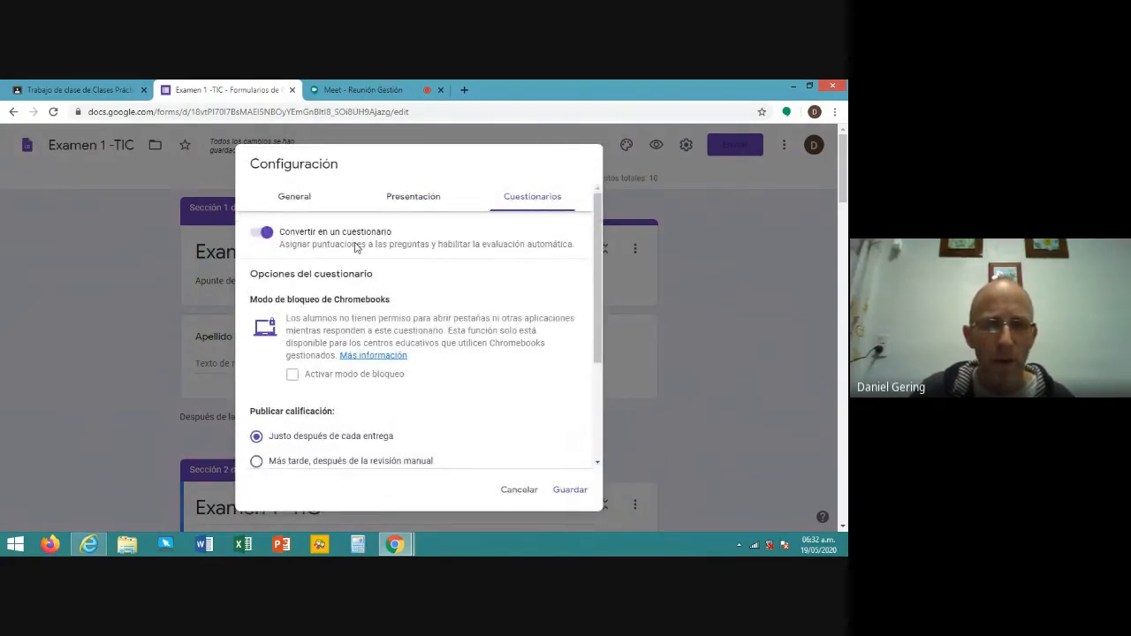
# - Release grades later after manual review, and hide missed questions, correct answers and scores from respondents
pyautogui.scroll(-3, 356, 247)
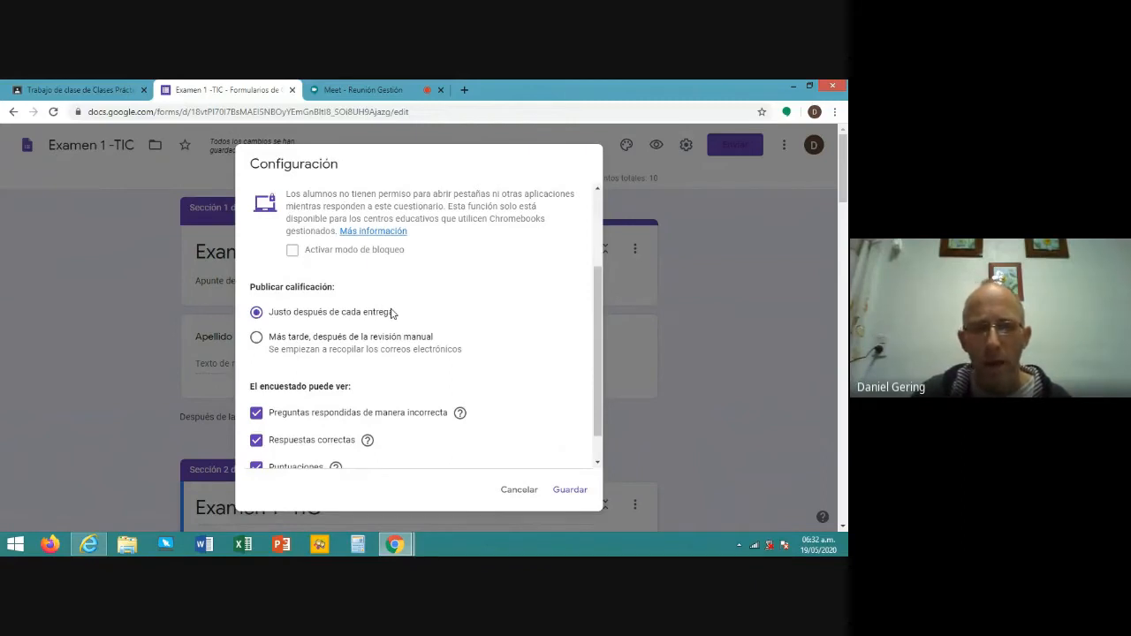
pyautogui.click(256, 338)
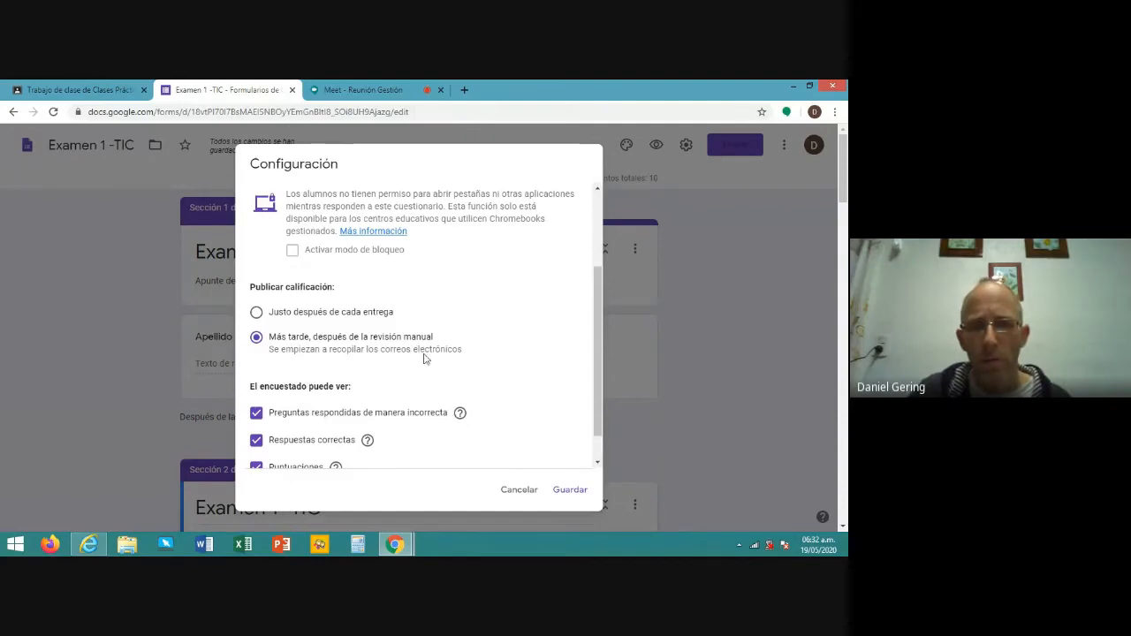
pyautogui.scroll(-1, 340, 330)
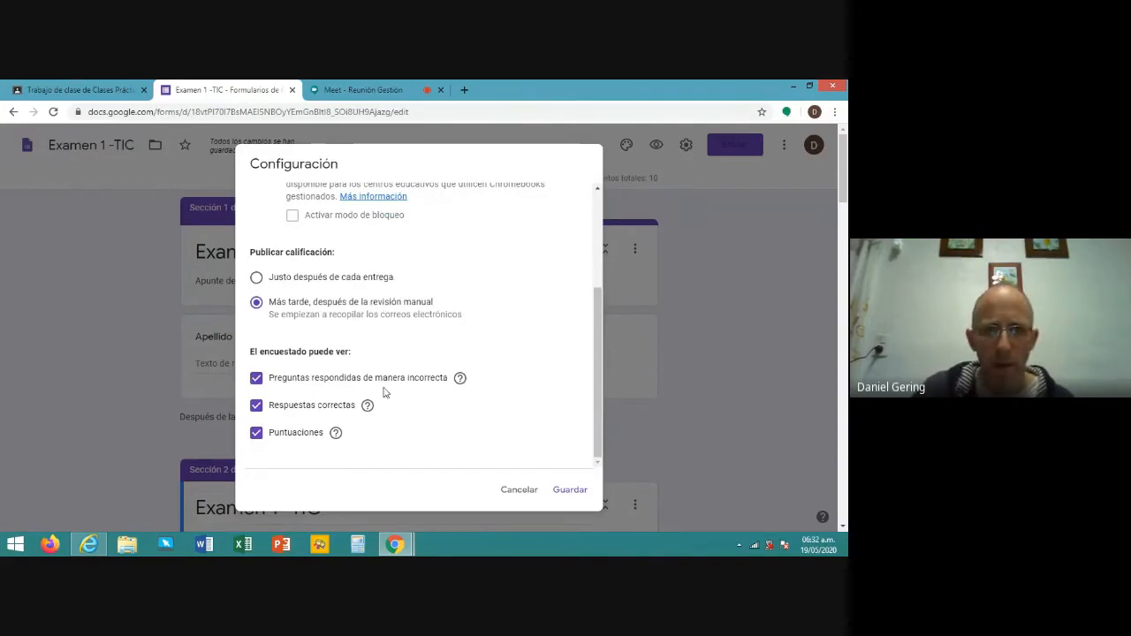
pyautogui.click(256, 380)
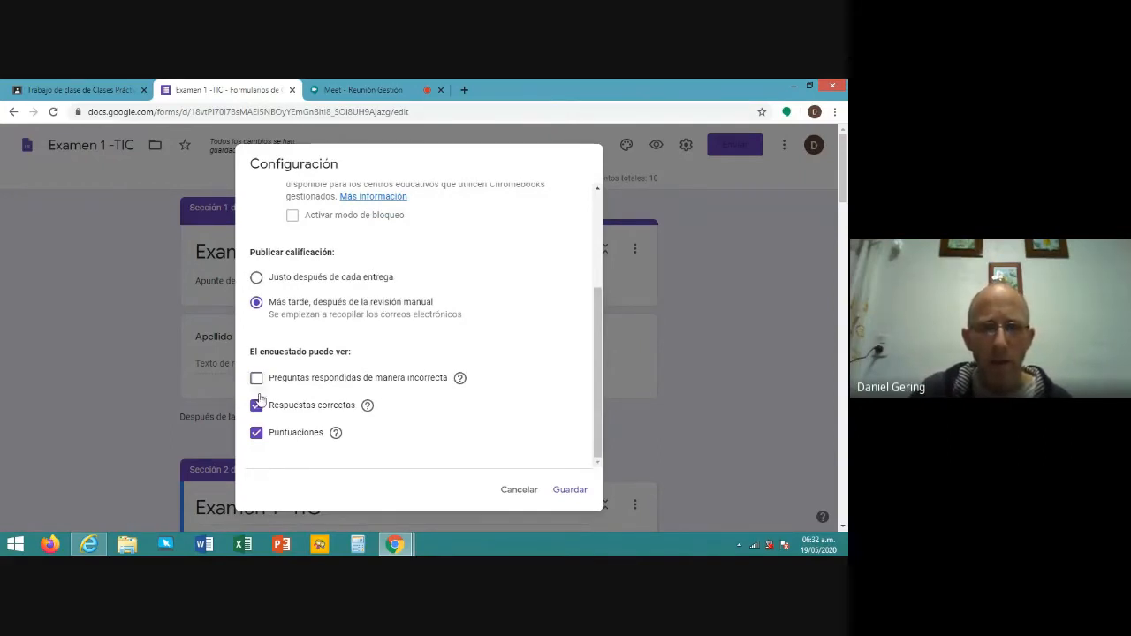
pyautogui.click(256, 404)
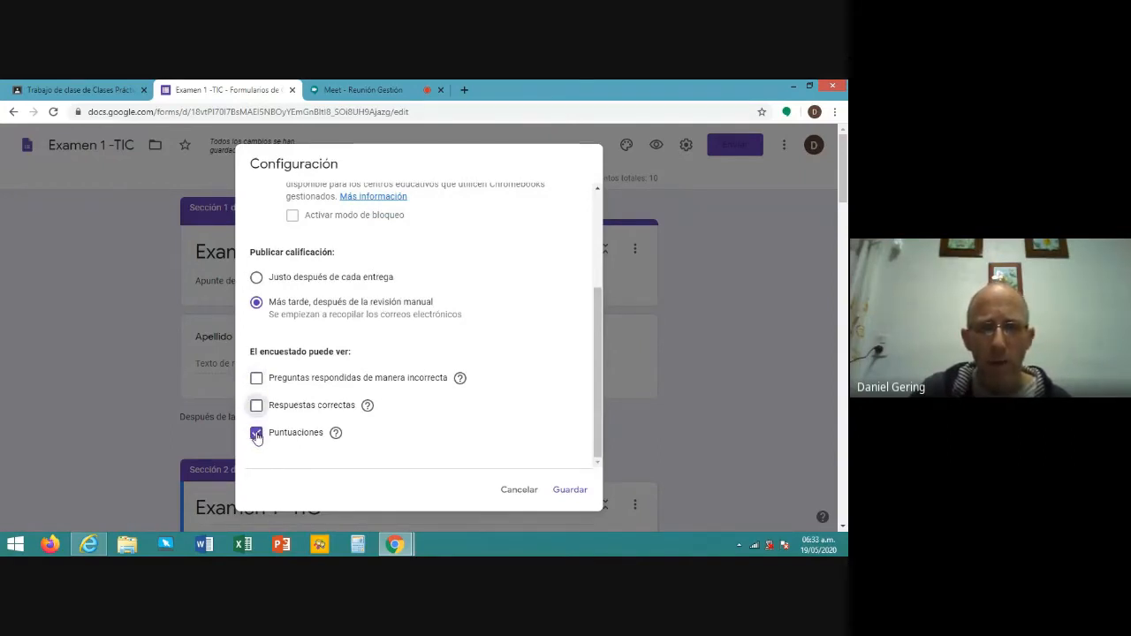
pyautogui.click(256, 433)
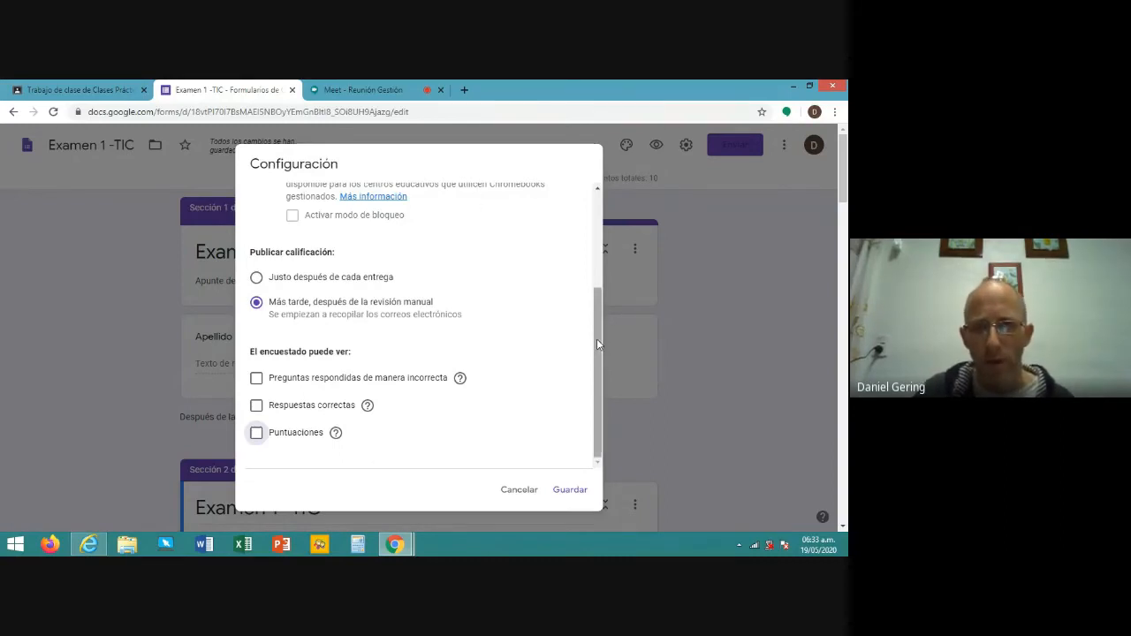
pyautogui.moveTo(597, 338); pyautogui.dragTo(594, 316)
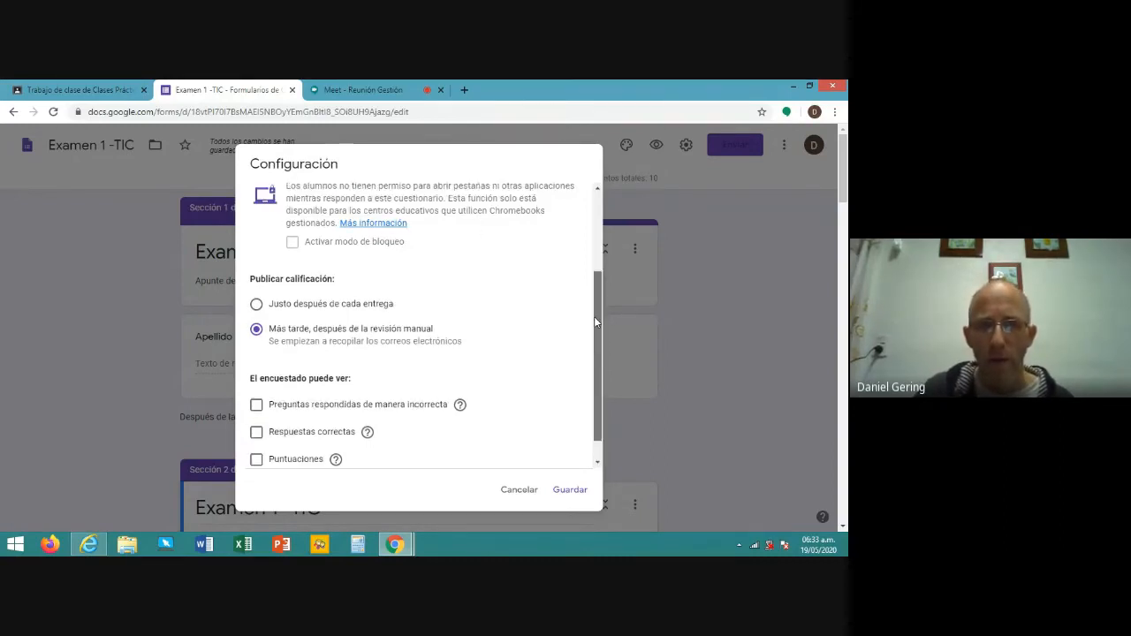
pyautogui.scroll(2, 594, 317)
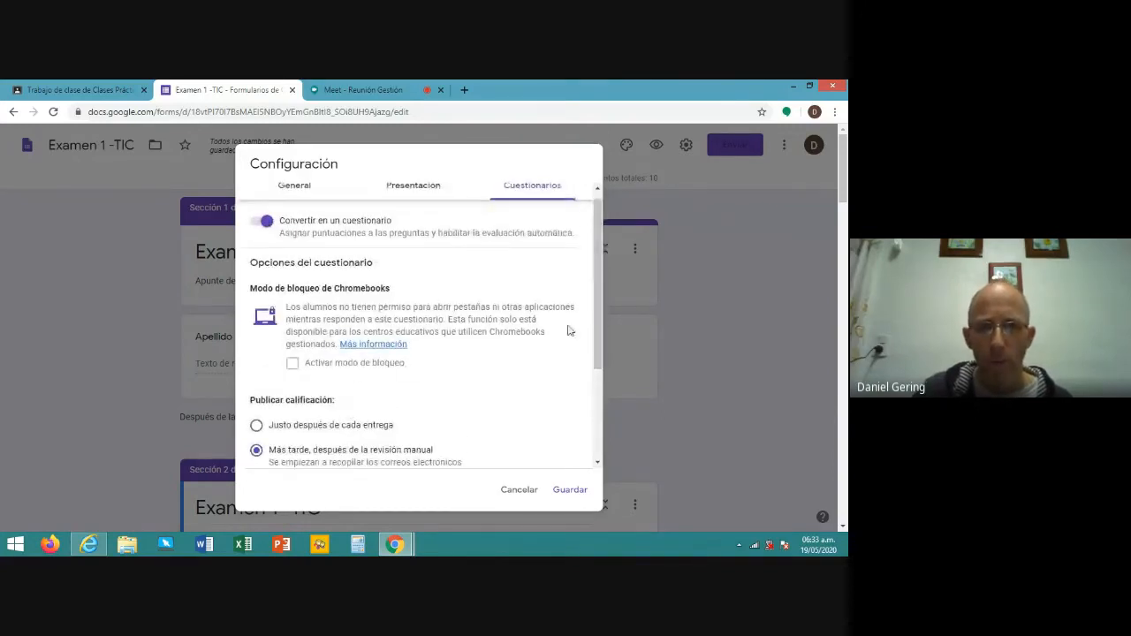
pyautogui.scroll(-1, 599, 290)
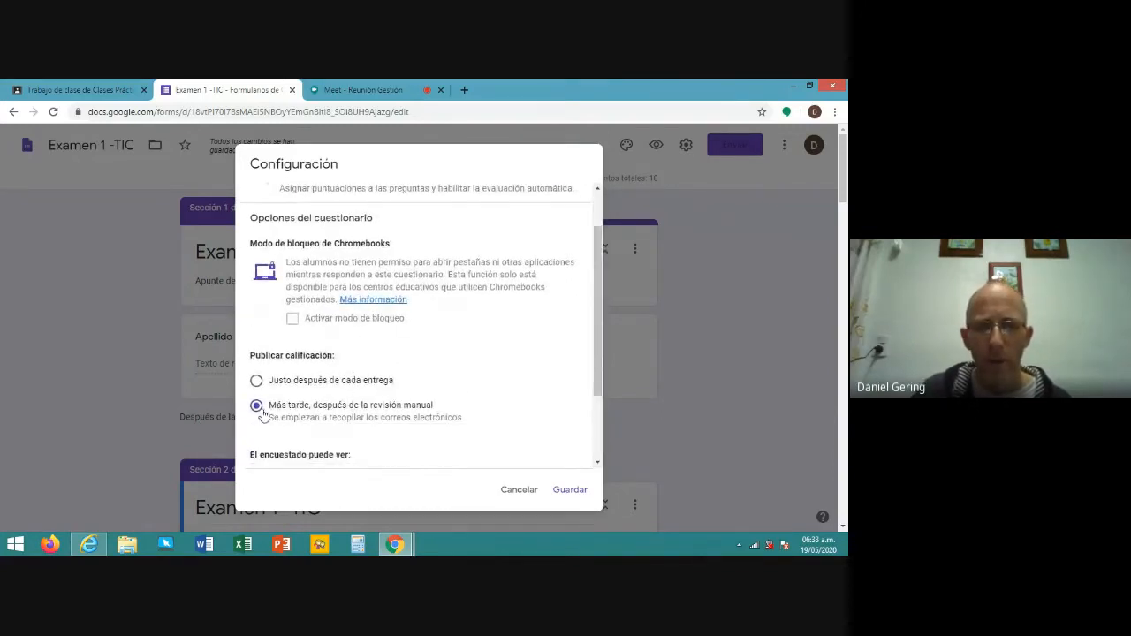
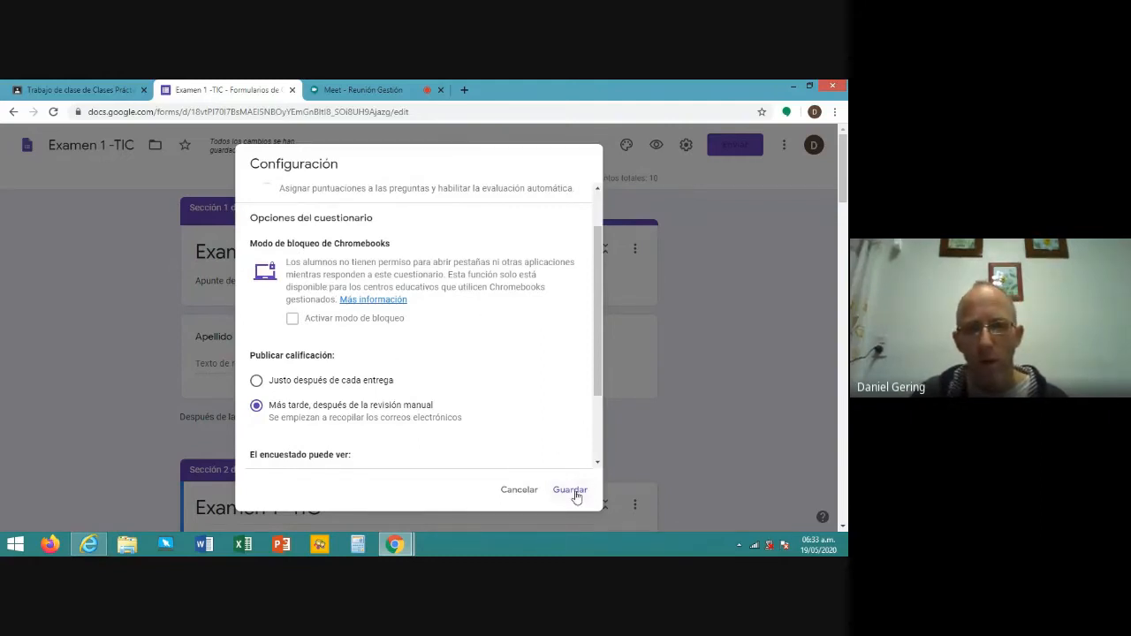
# - Save the quiz settings with grades released later, after manual review
pyautogui.click(576, 497)
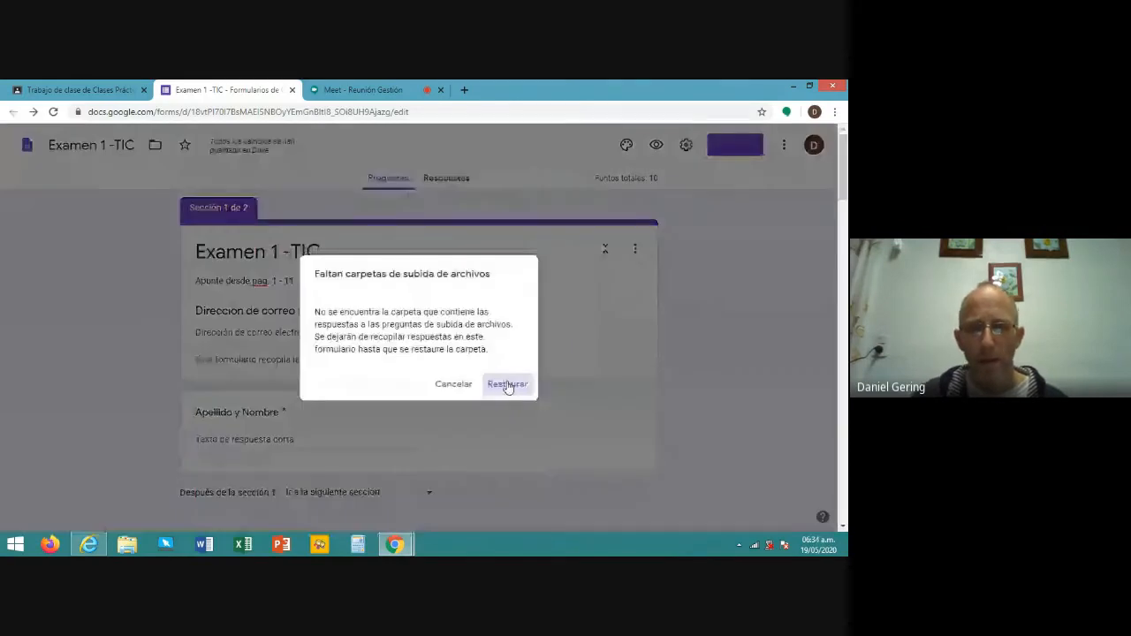
pyautogui.click(506, 385)
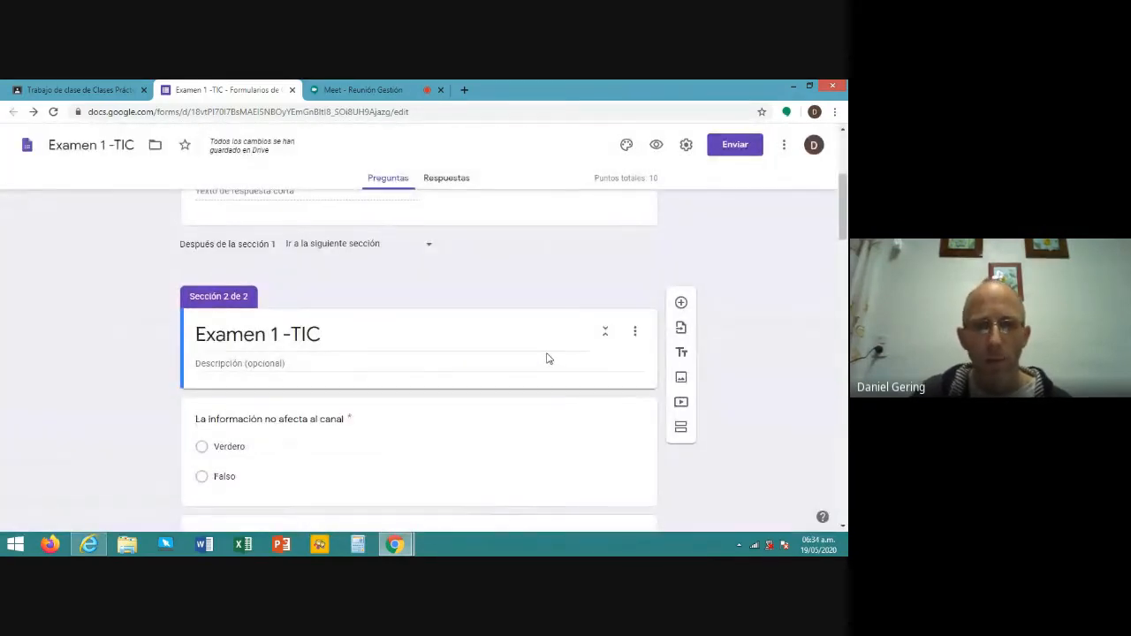
pyautogui.scroll(-3, 546, 362)
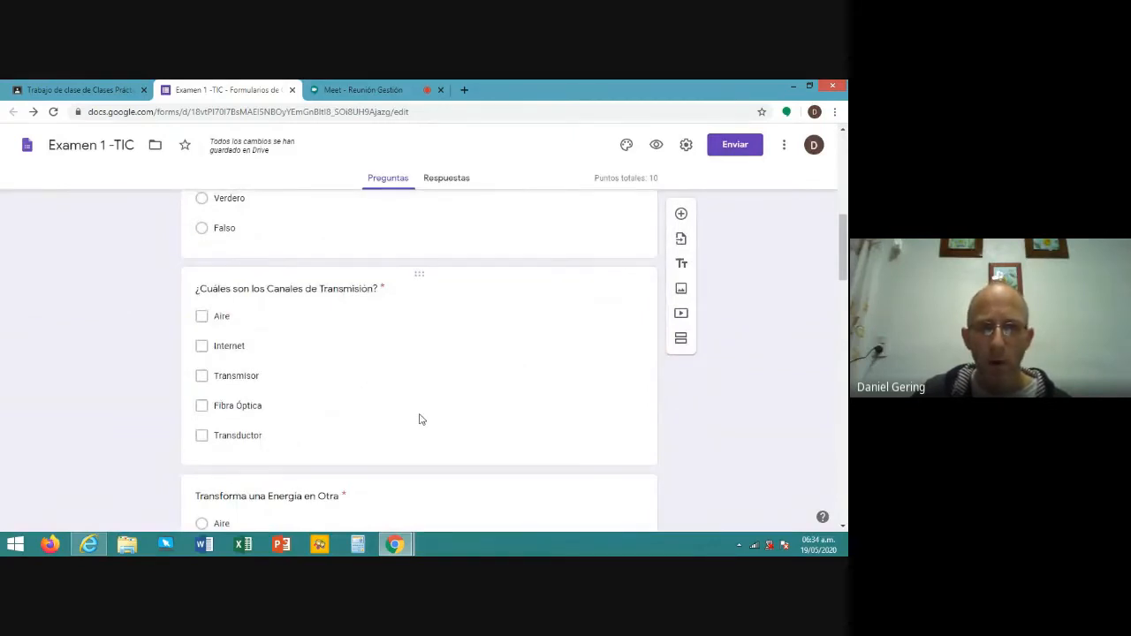
pyautogui.click(420, 417)
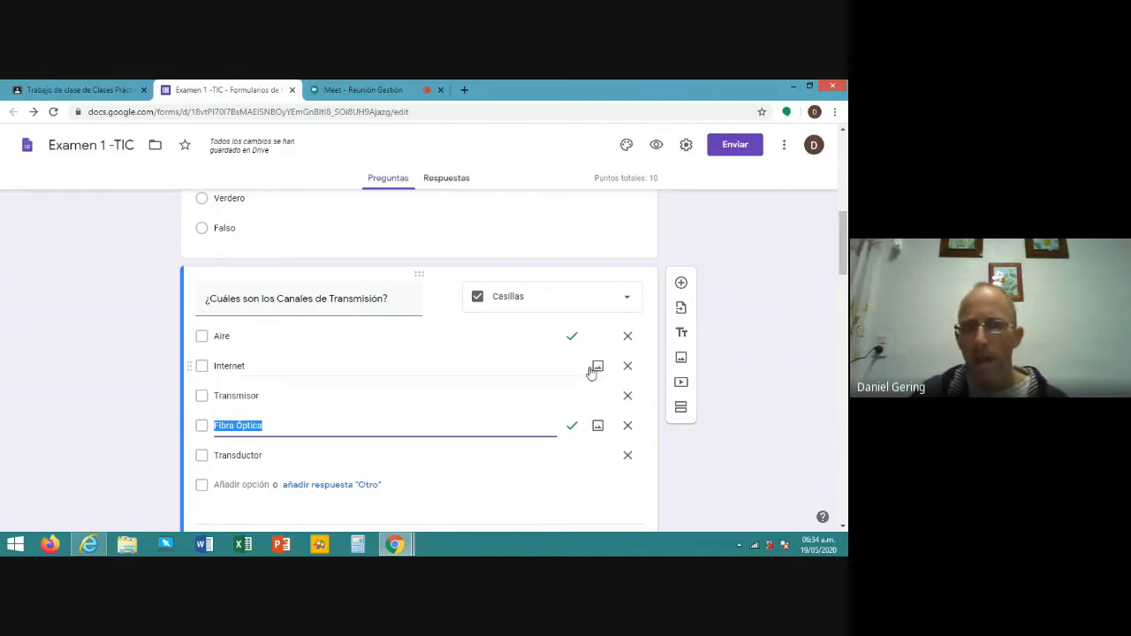
pyautogui.click(570, 336)
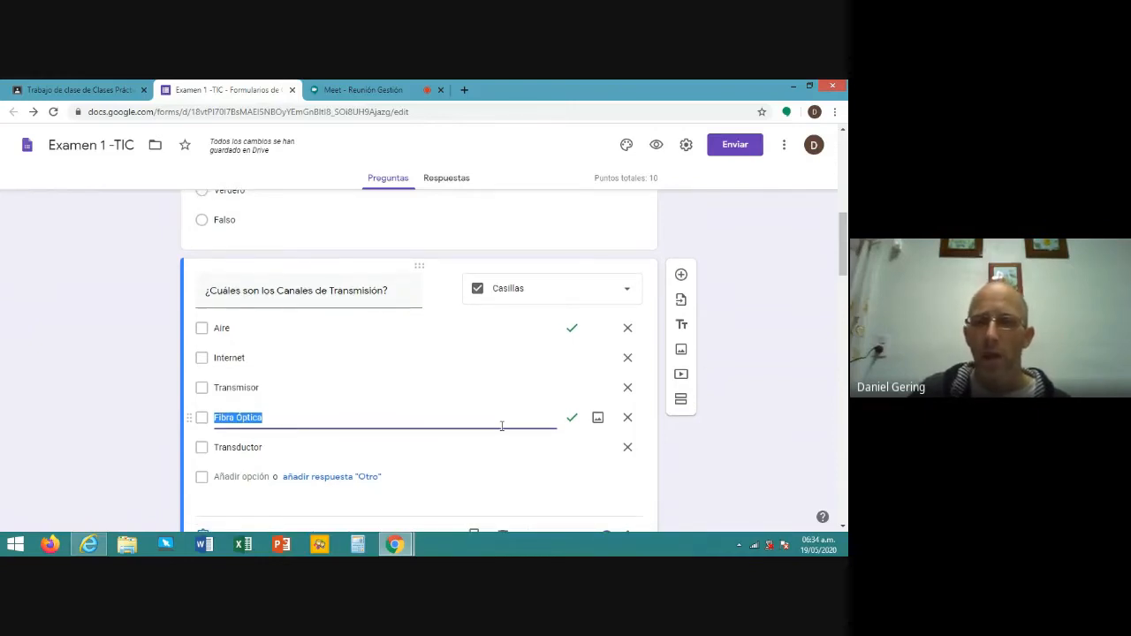
pyautogui.scroll(-3, 501, 416)
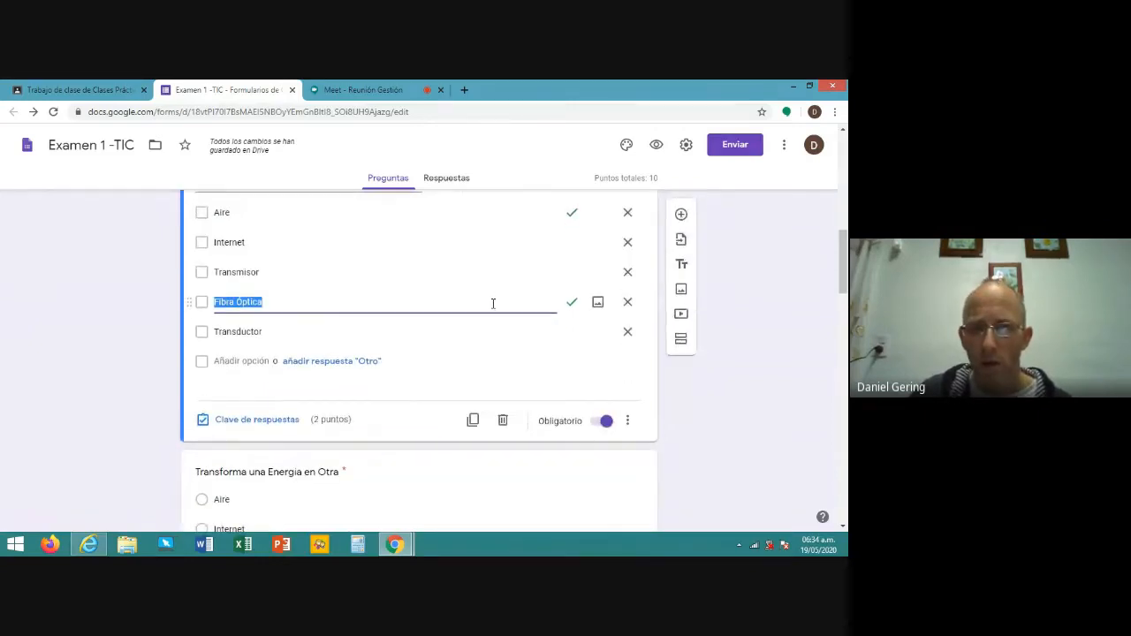
pyautogui.scroll(3, 495, 298)
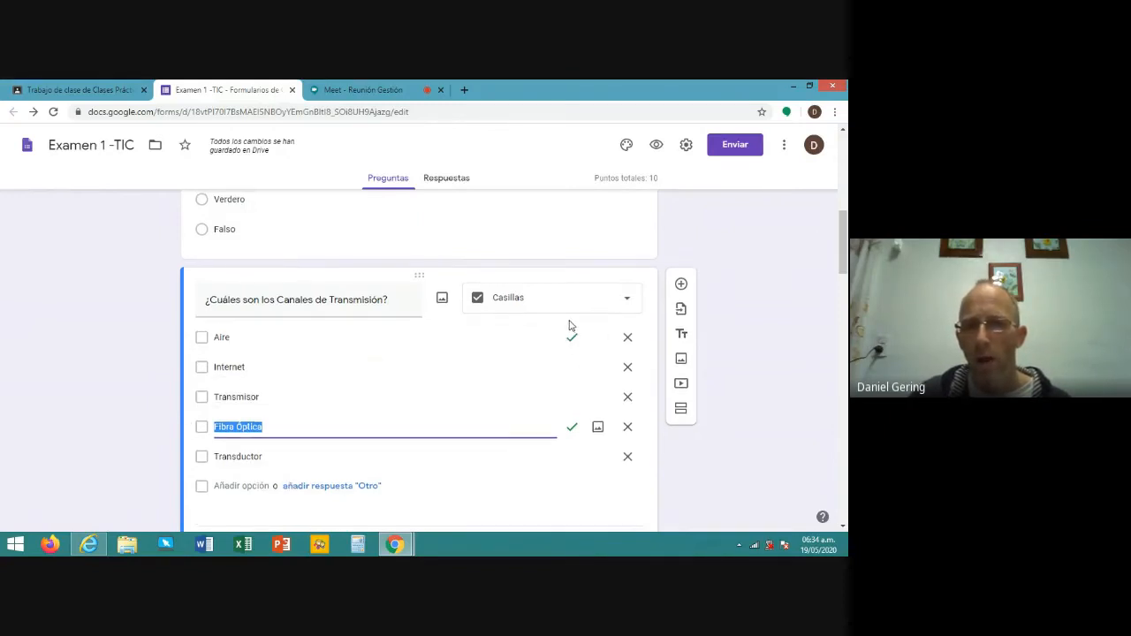
pyautogui.scroll(3, 569, 325)
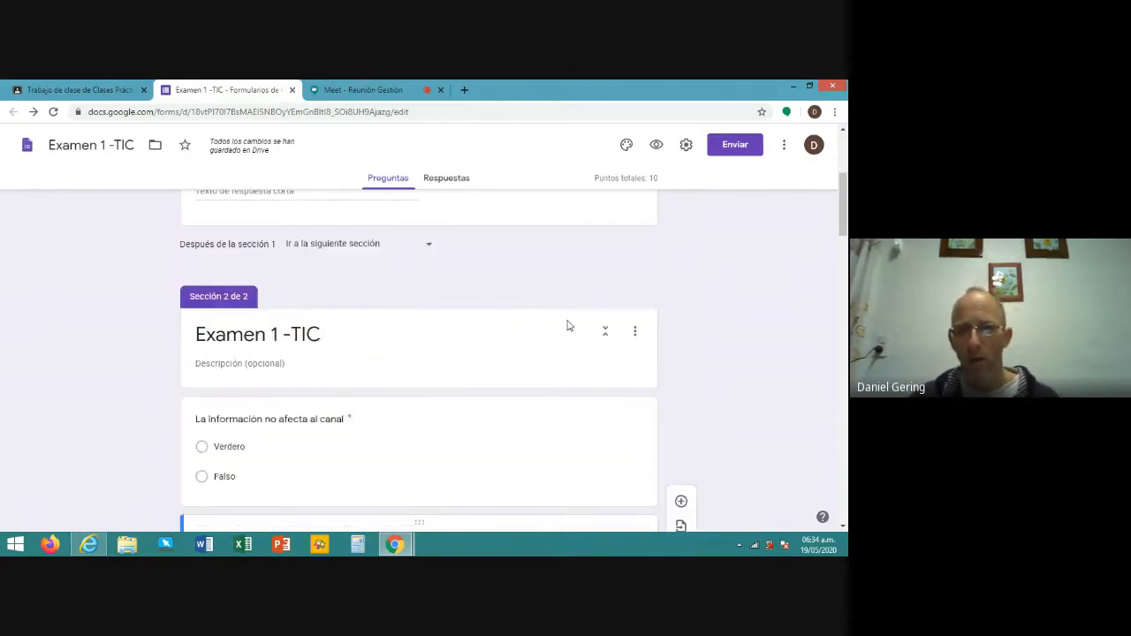
pyautogui.scroll(3, 569, 325)
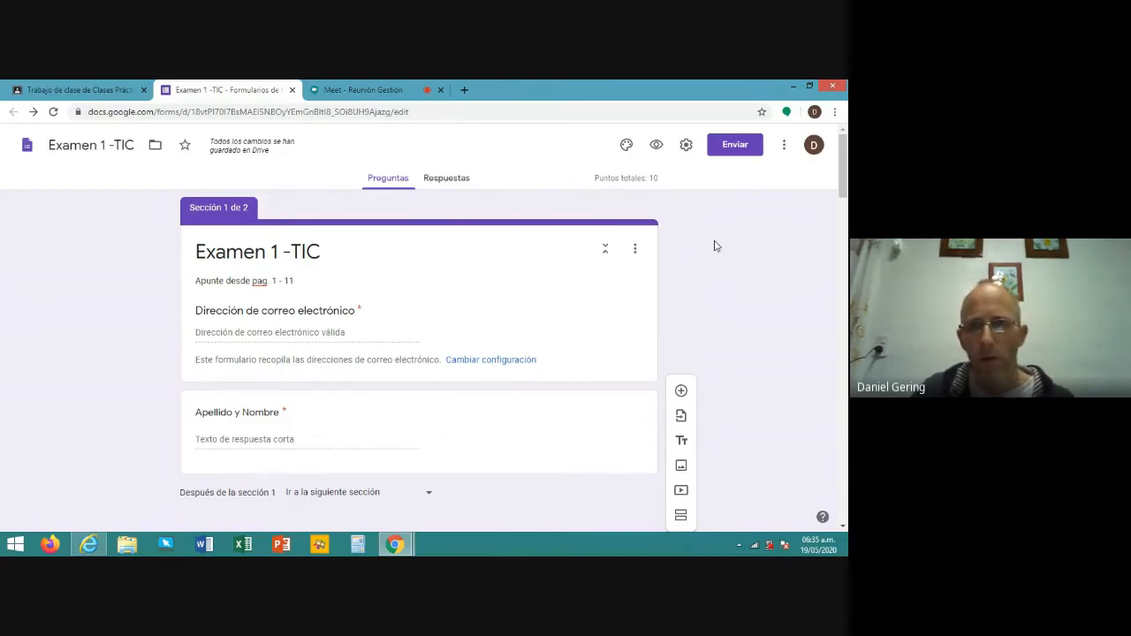
# - Find the formLimiter add-on among the Forms add-ons in the Marketplace
pyautogui.click(787, 146)
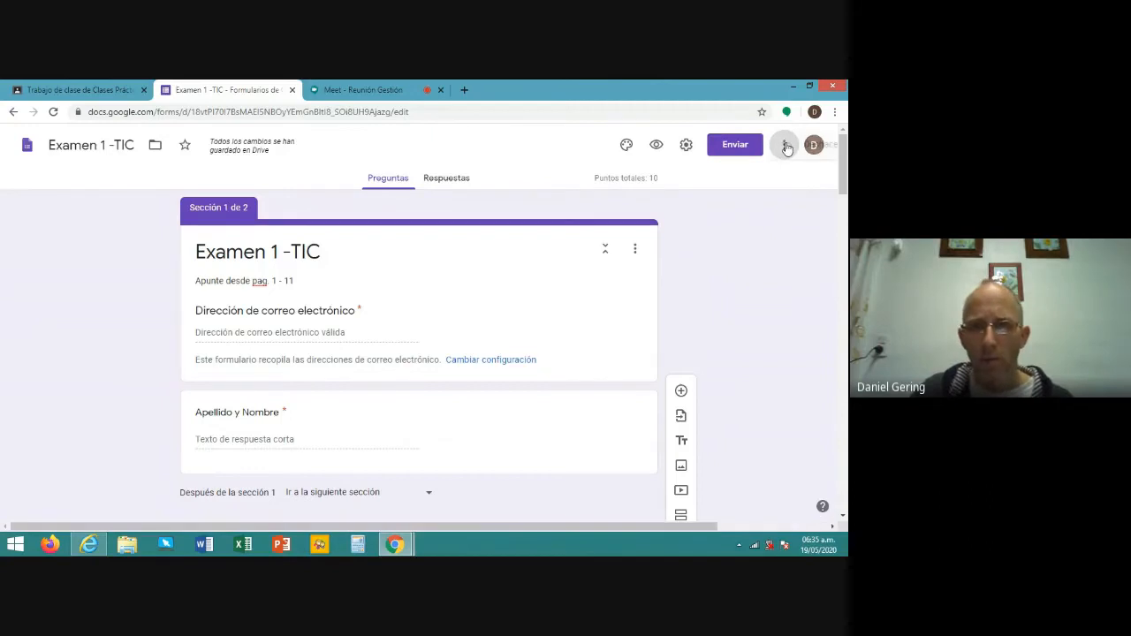
pyautogui.click(785, 146)
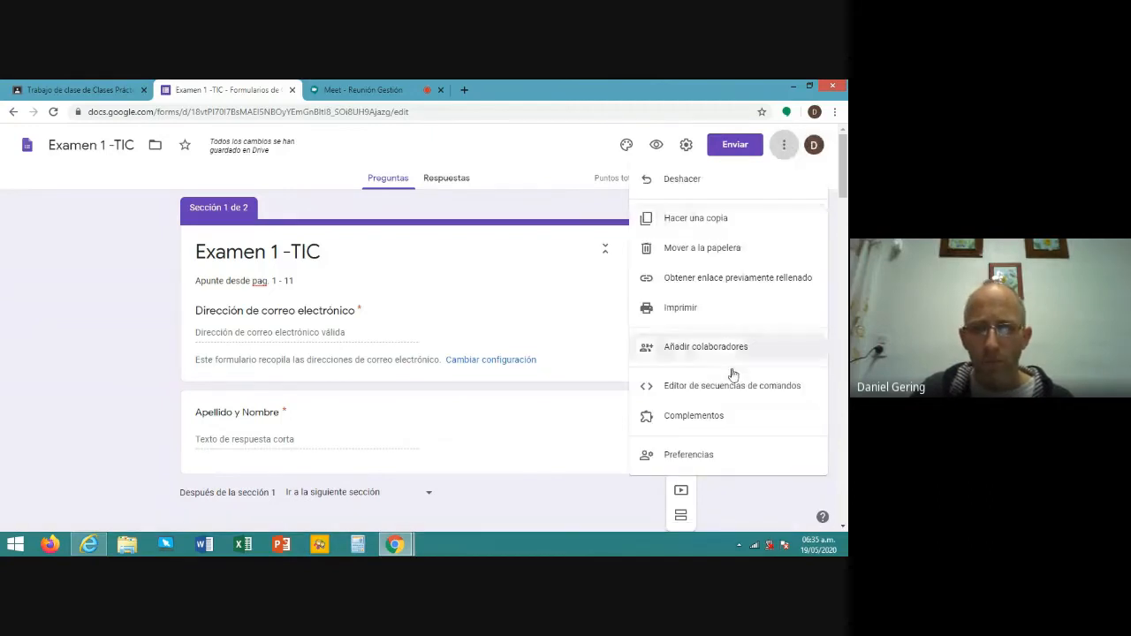
pyautogui.click(690, 418)
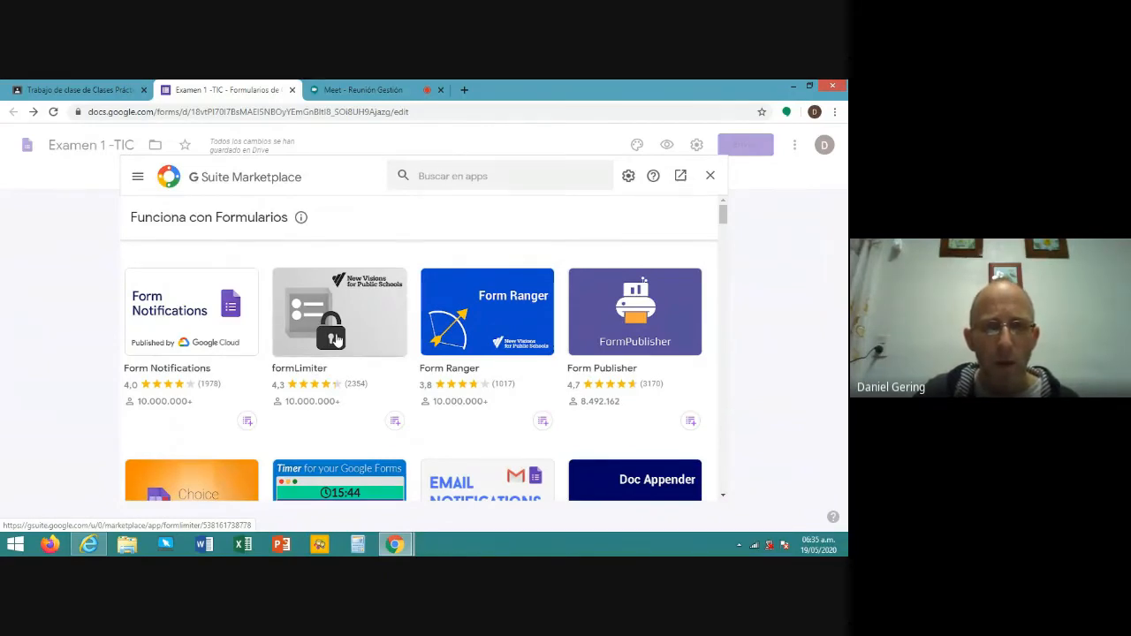
pyautogui.click(340, 340)
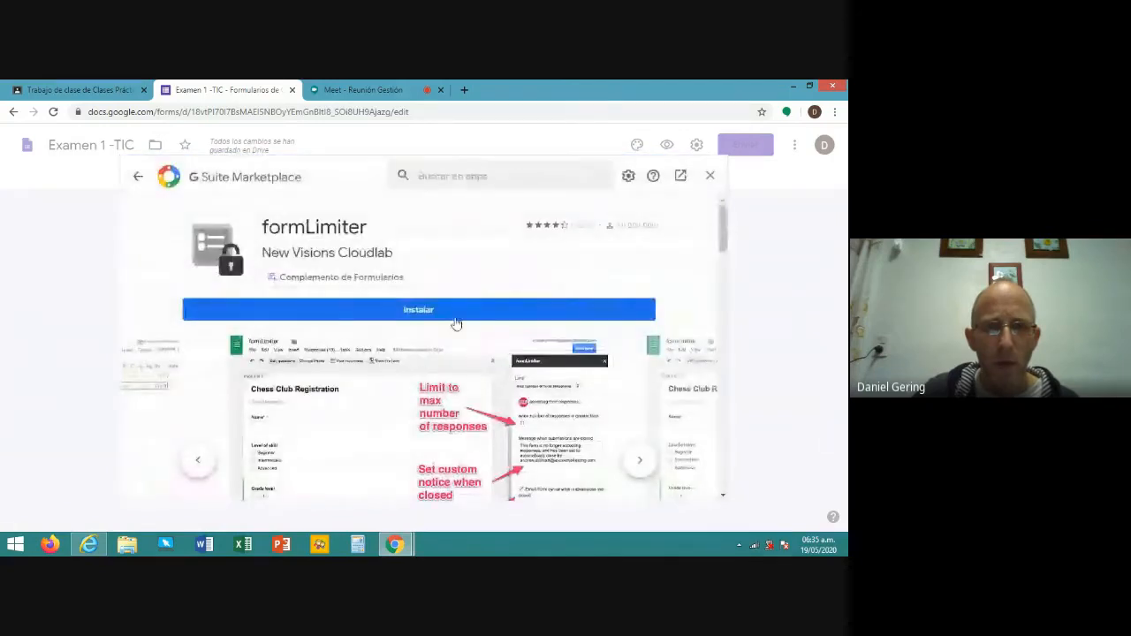
# - Install formLimiter and authorize it with the school account
pyautogui.click(411, 311)
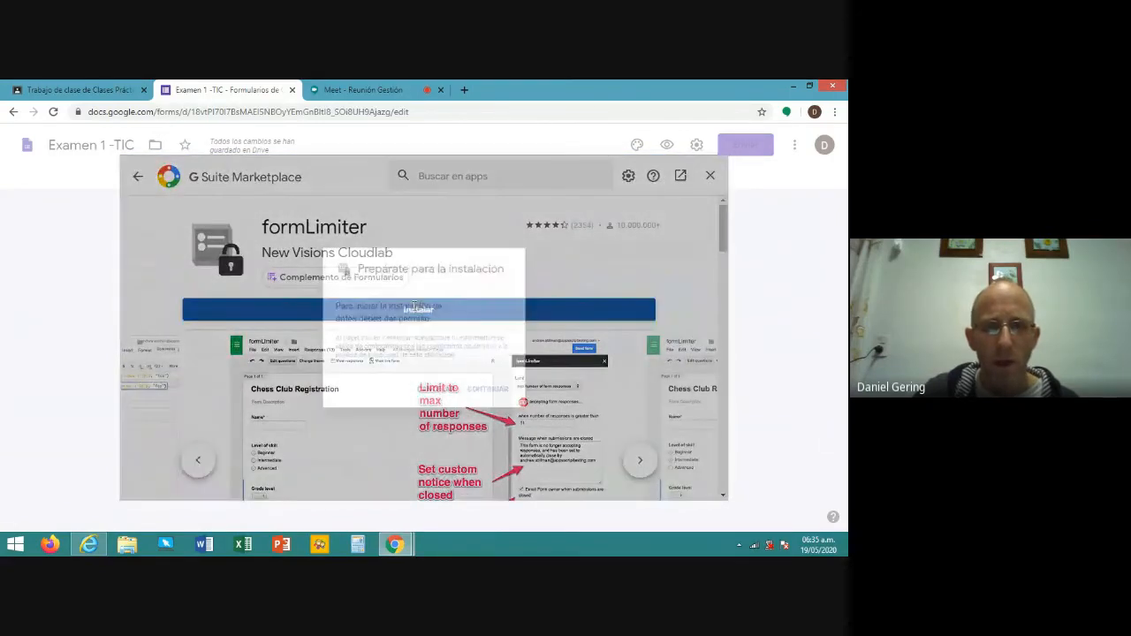
pyautogui.click(491, 402)
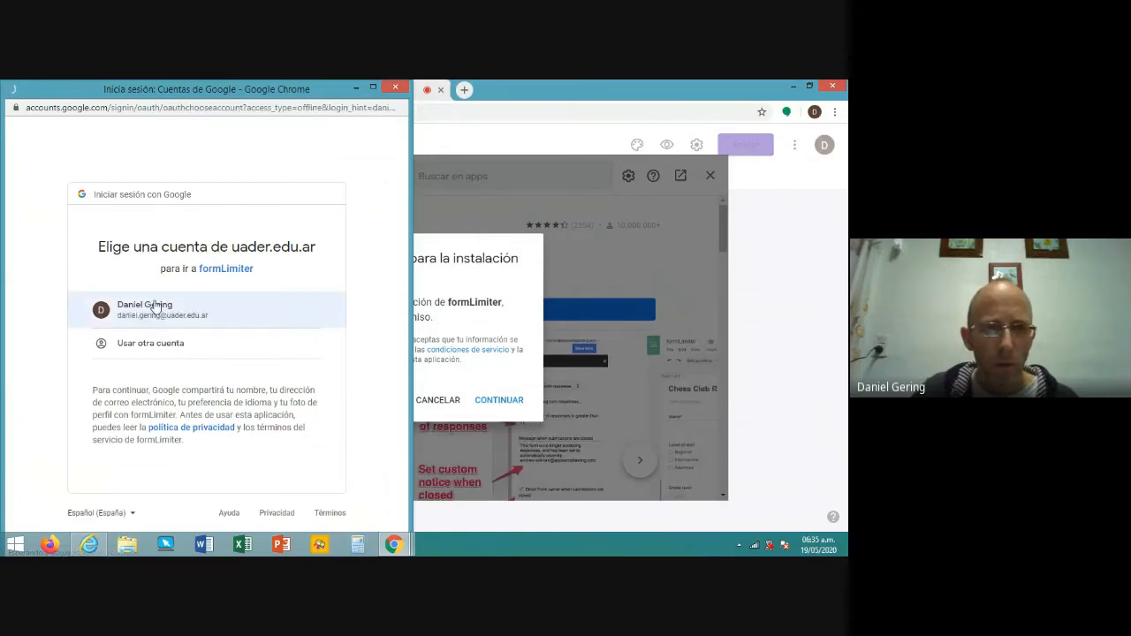
pyautogui.click(155, 305)
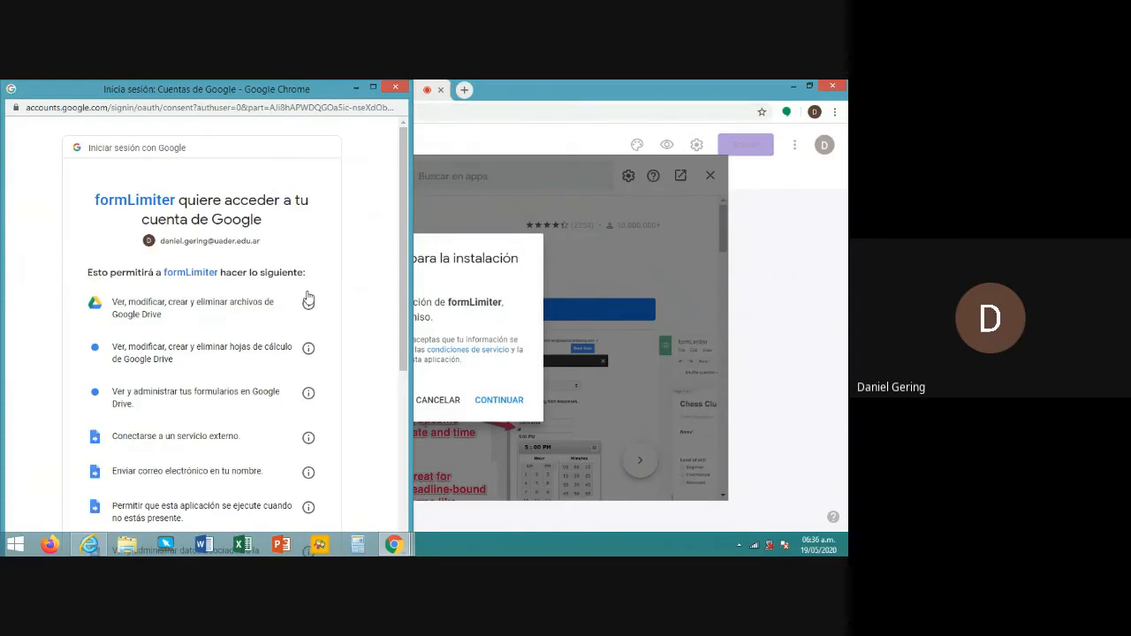
pyautogui.scroll(-2, 308, 300)
pyautogui.scroll(-2, 309, 299)
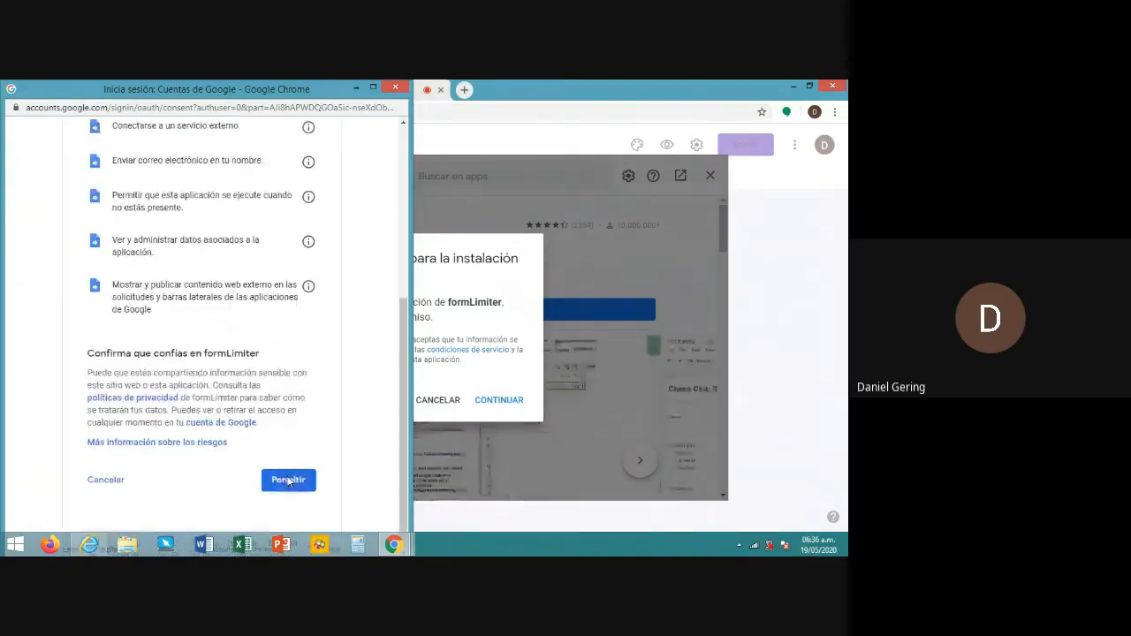
pyautogui.click(289, 480)
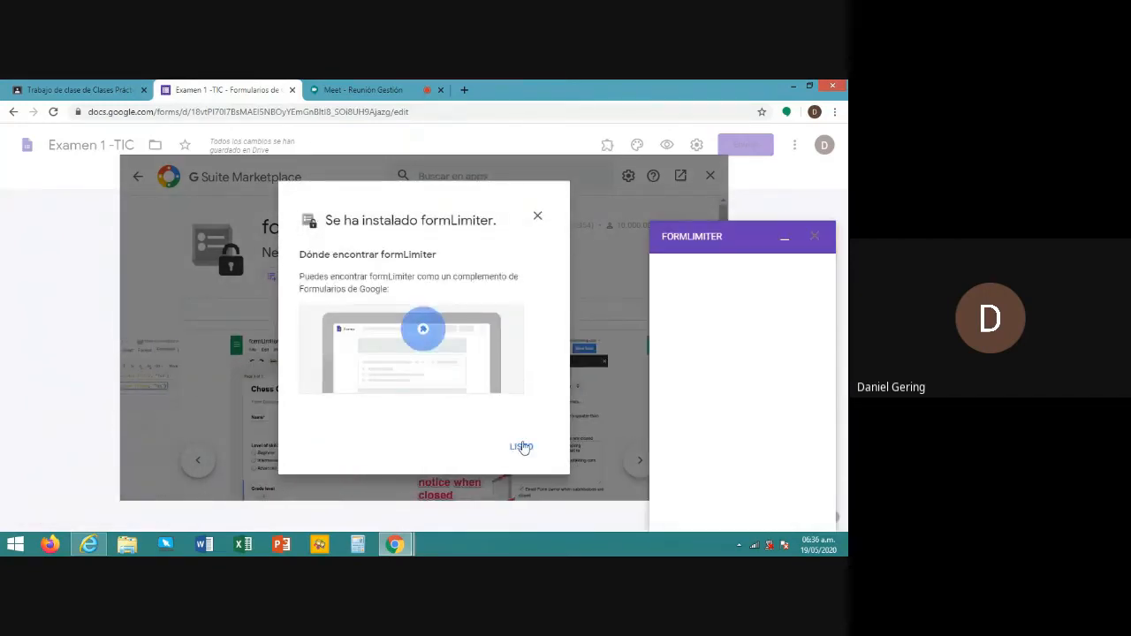
# - Close the install notice and Marketplace, and choose a date-and-time response limit
pyautogui.click(521, 446)
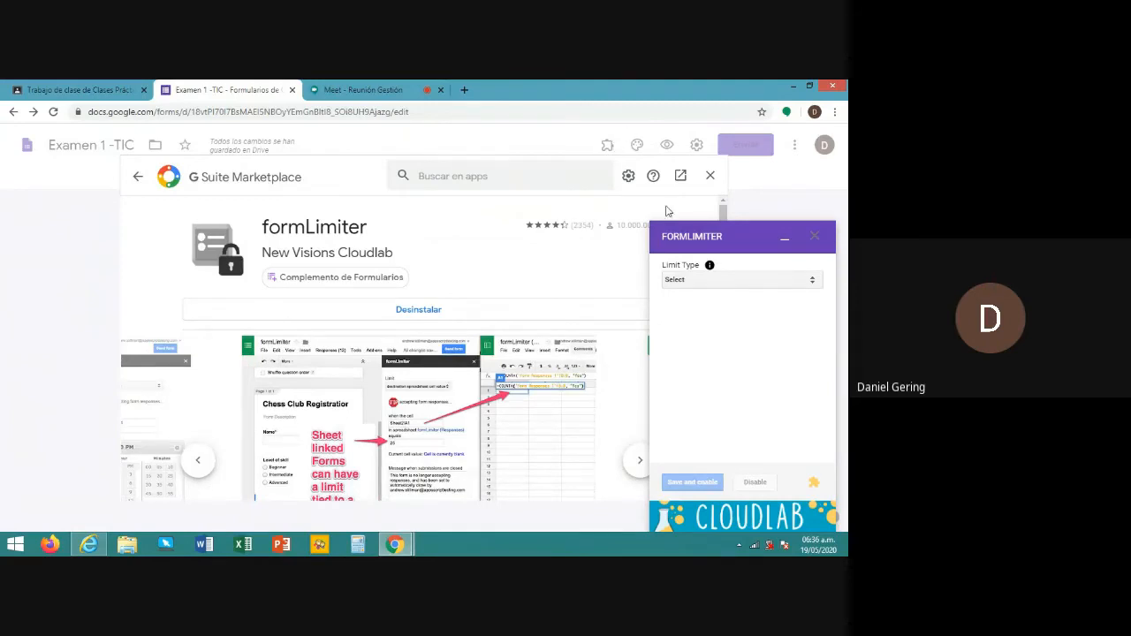
pyautogui.click(711, 175)
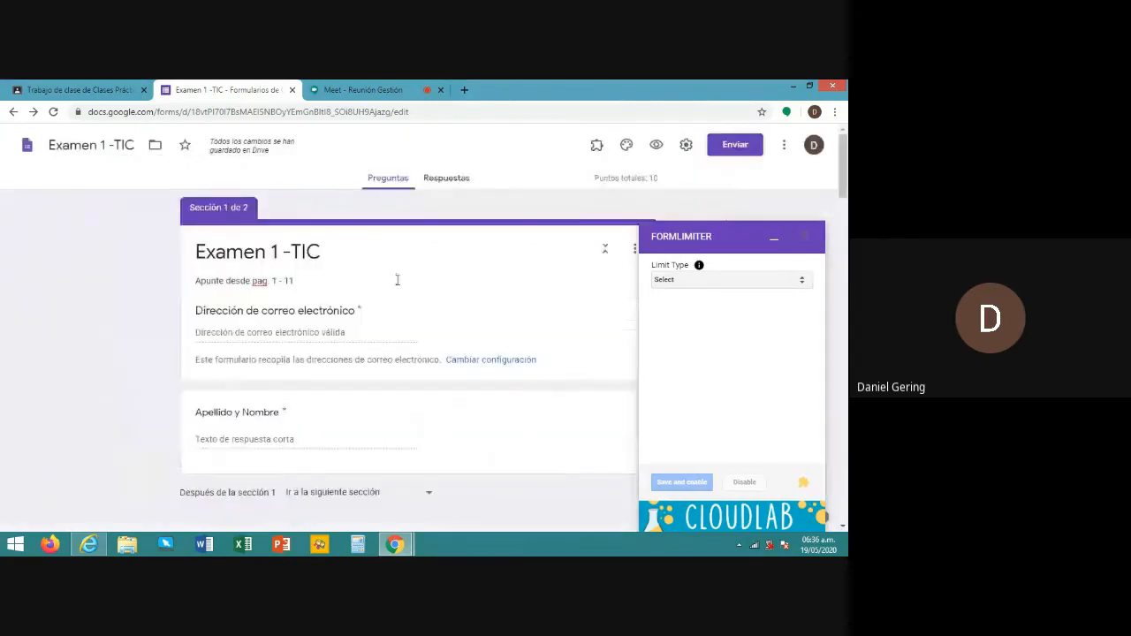
pyautogui.click(692, 285)
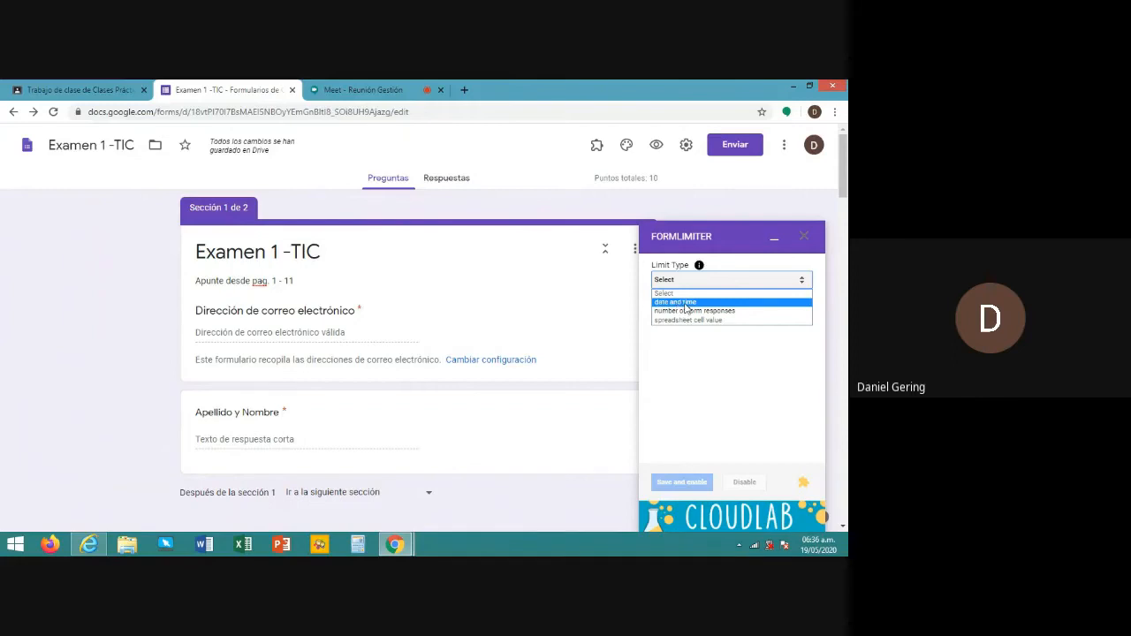
pyautogui.click(687, 303)
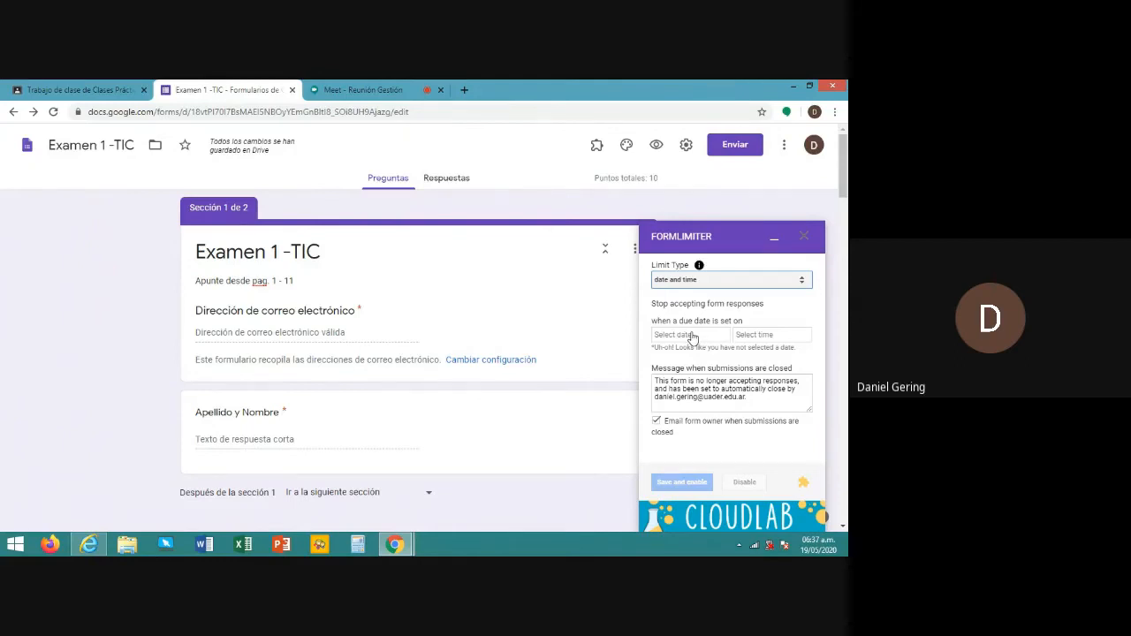
# - Set the response closing date to 05/20/2020 and the time to 7:00 PM
pyautogui.click(693, 336)
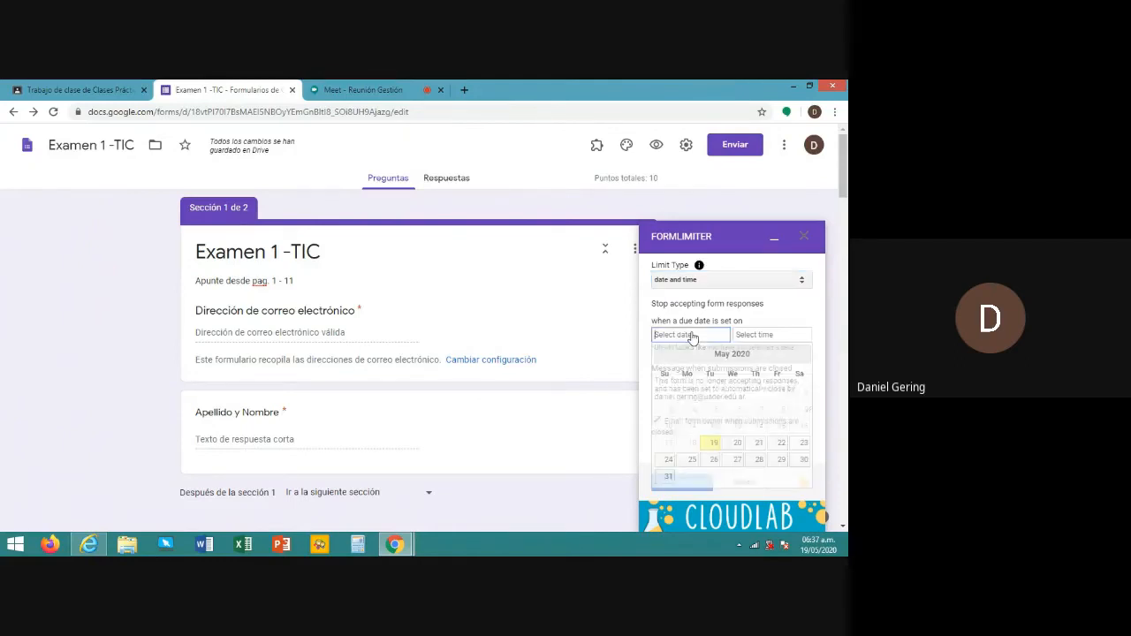
pyautogui.click(736, 446)
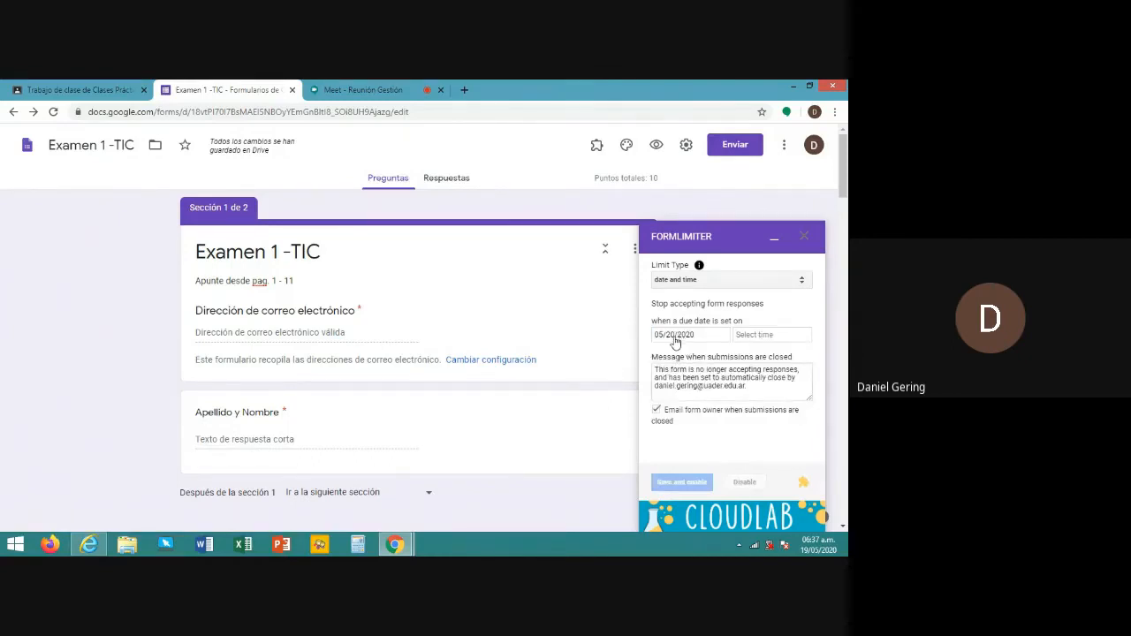
pyautogui.click(756, 339)
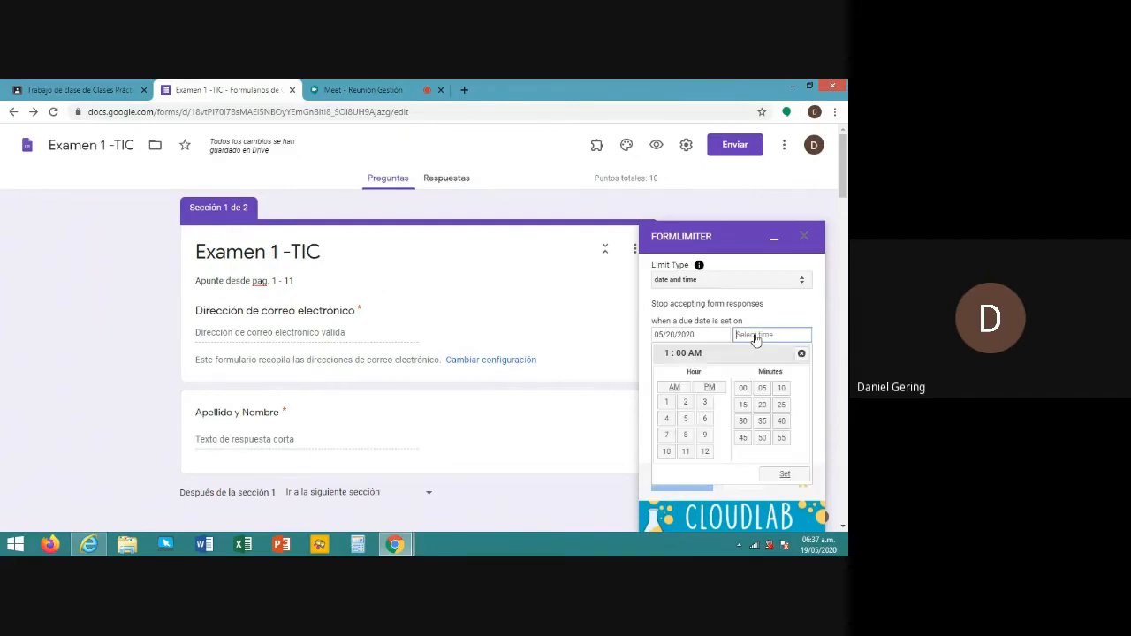
pyautogui.click(668, 436)
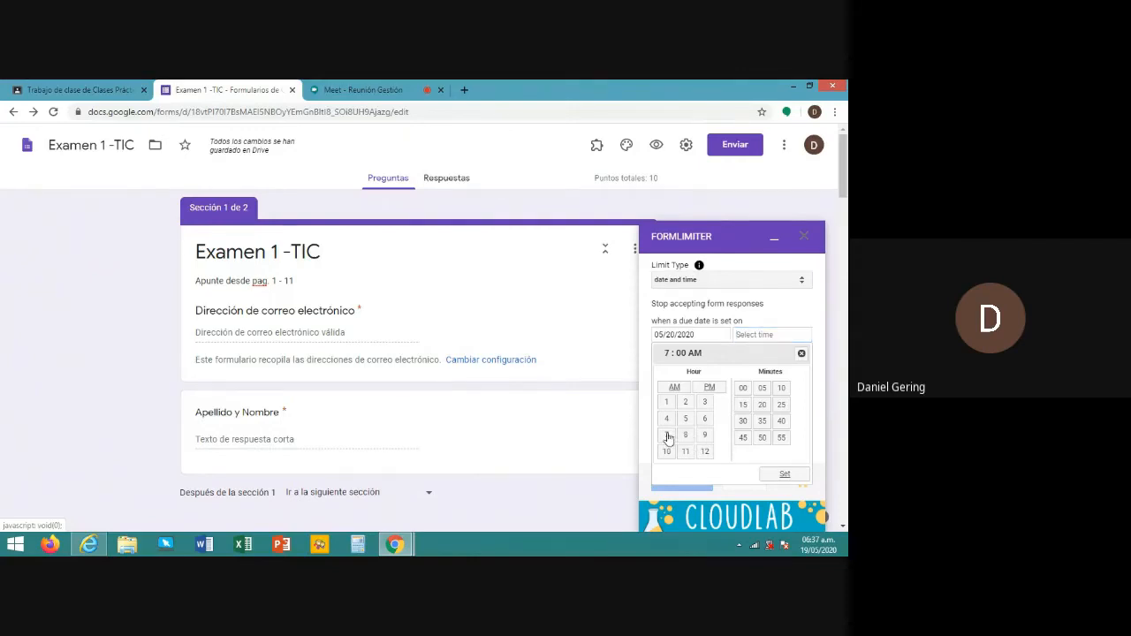
pyautogui.click(712, 389)
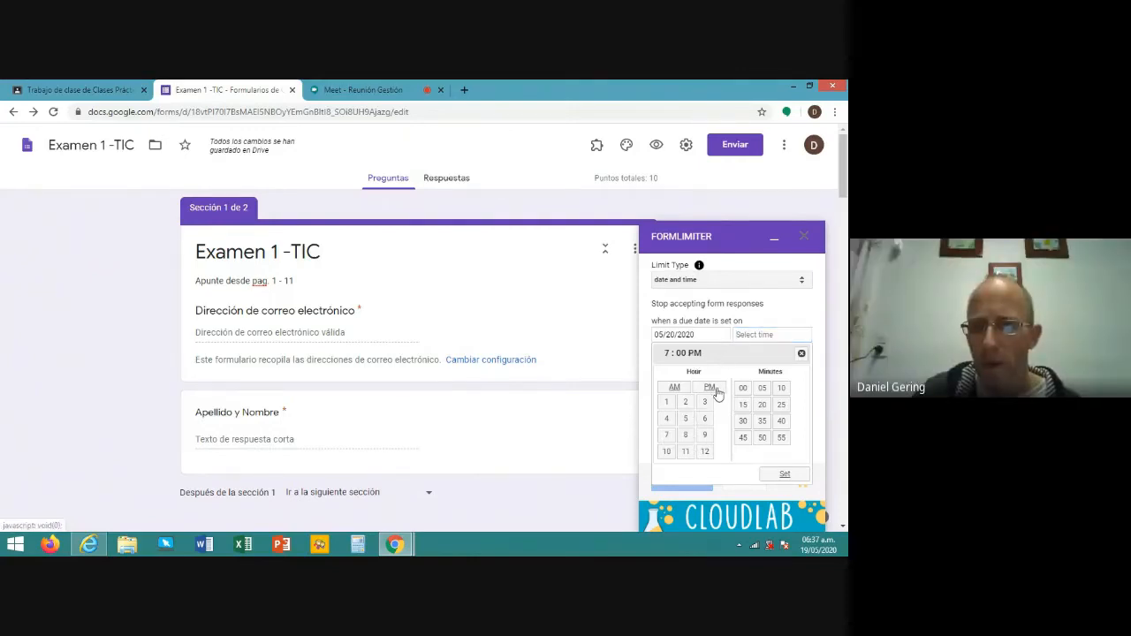
pyautogui.click(791, 475)
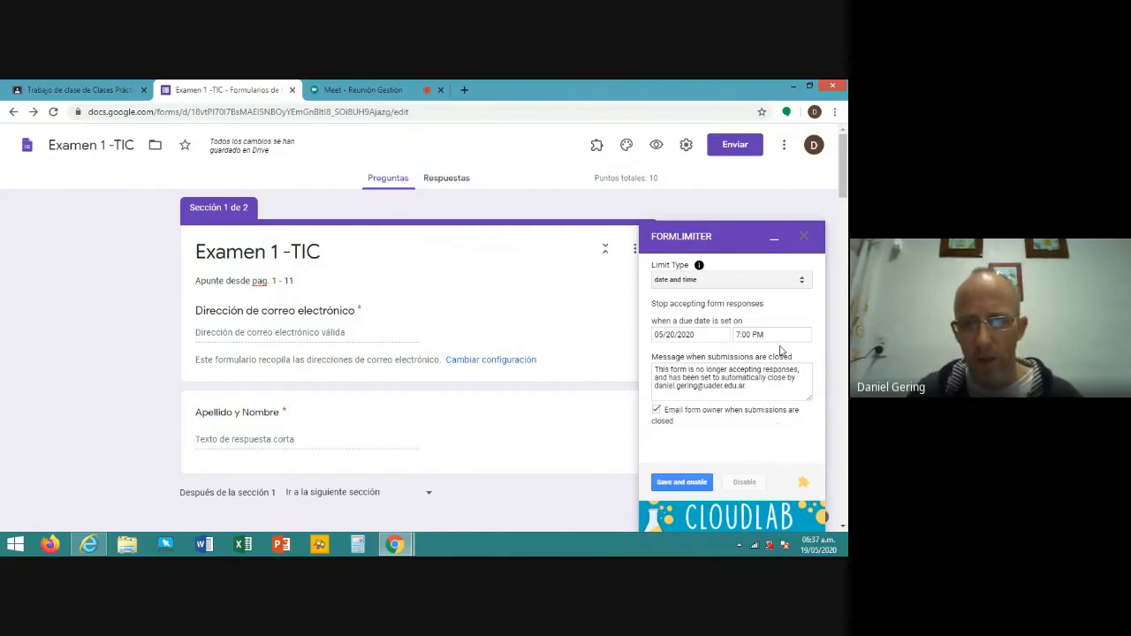
# - Change the closed-form message to 'Por consultas enviar un e-mail al profesor' and save and enable the limit
pyautogui.click(761, 389)
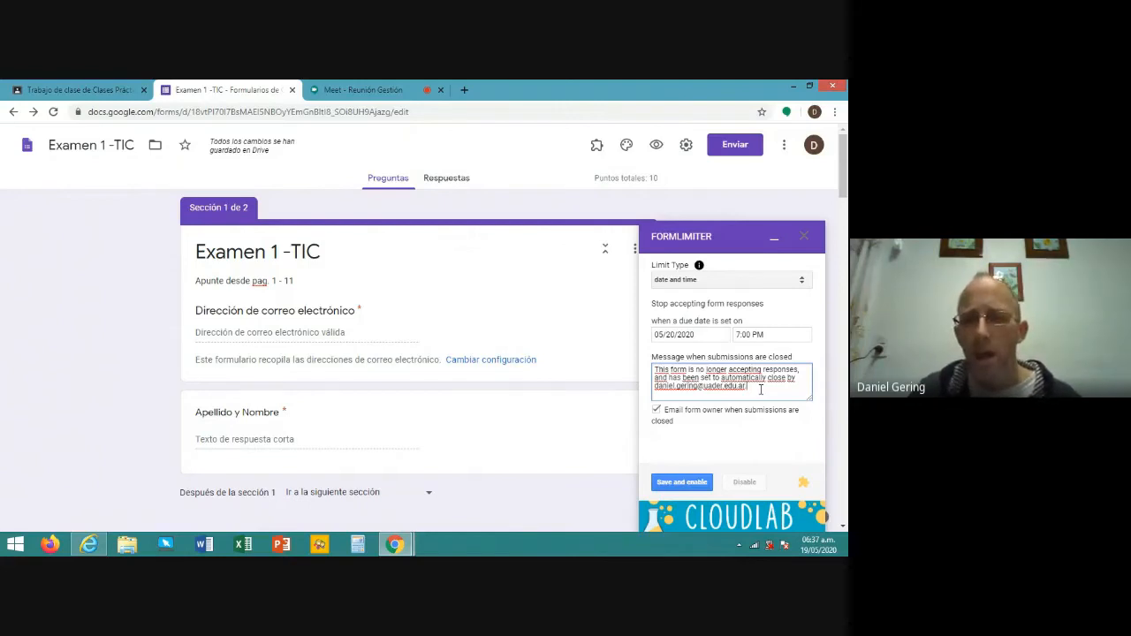
pyautogui.moveTo(759, 386); pyautogui.dragTo(655, 365)
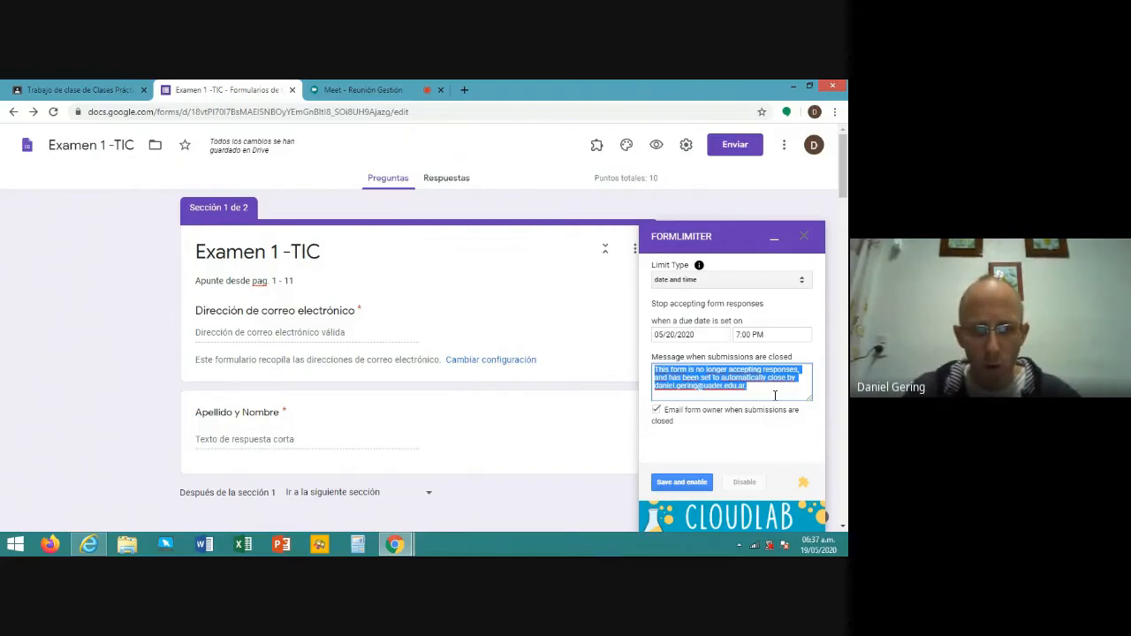
pyautogui.write('Por co')
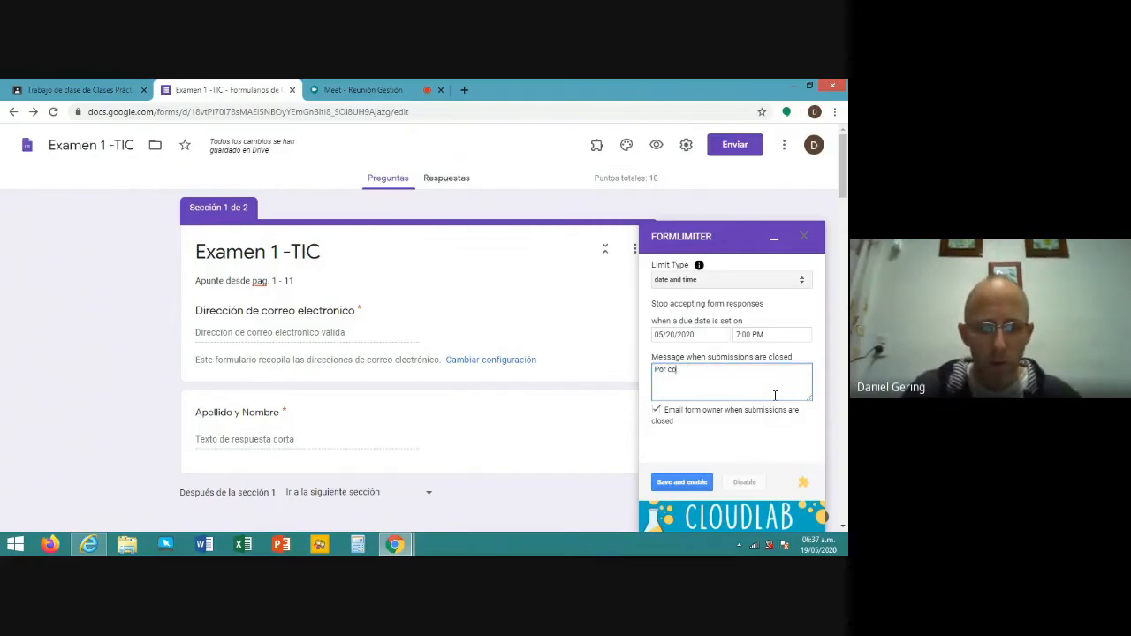
pyautogui.write('nsultas')
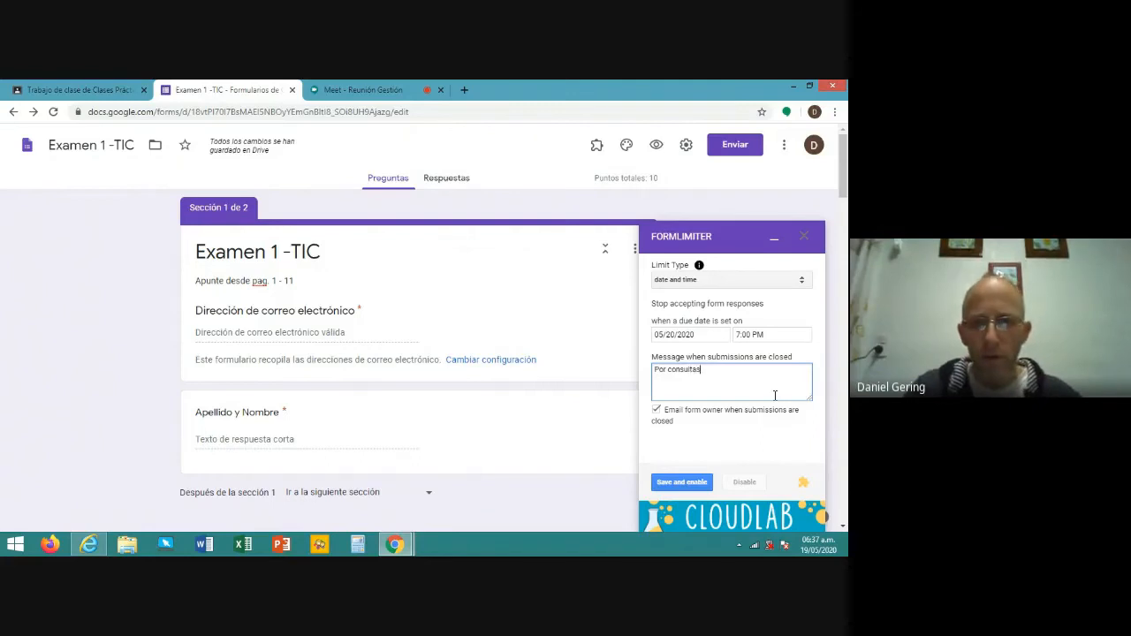
pyautogui.write(' enviar')
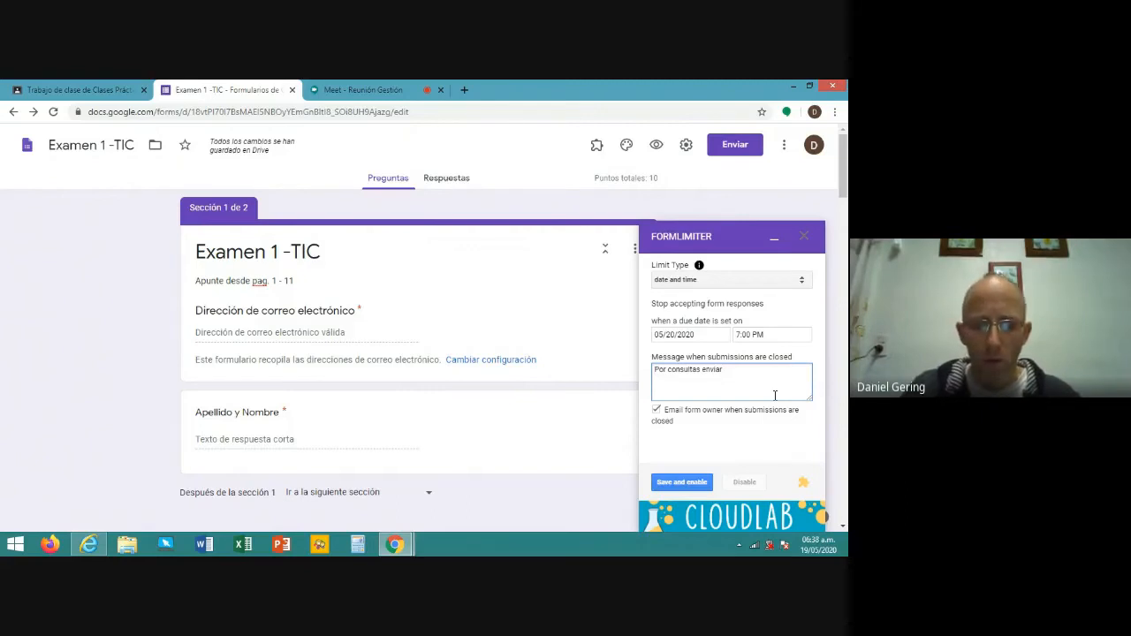
pyautogui.write(' un')
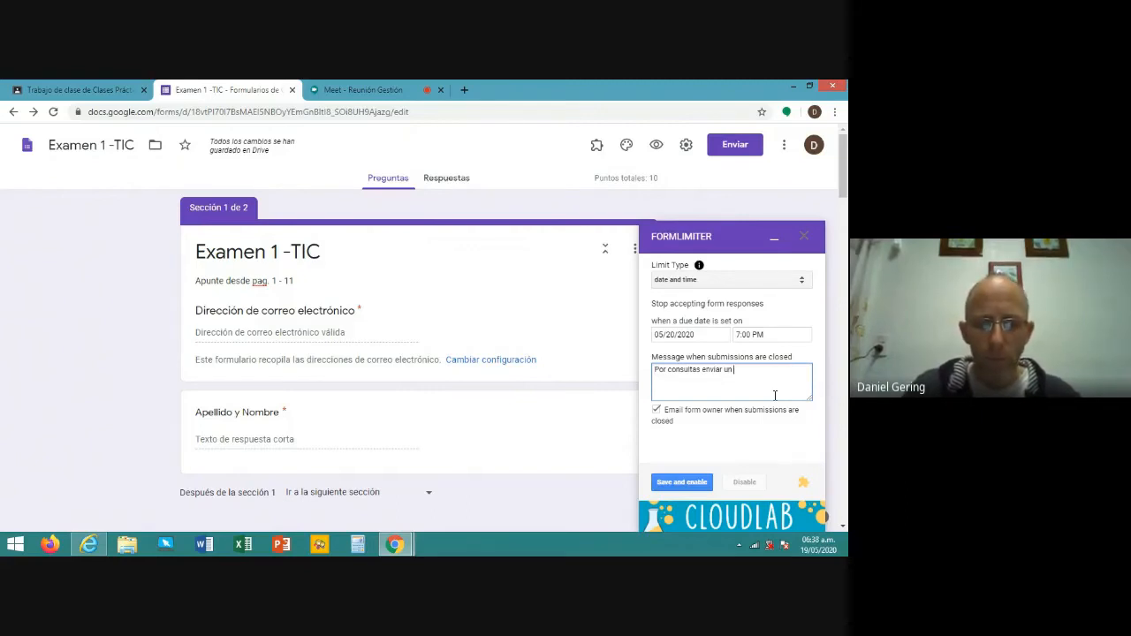
pyautogui.write(' e-mail a')
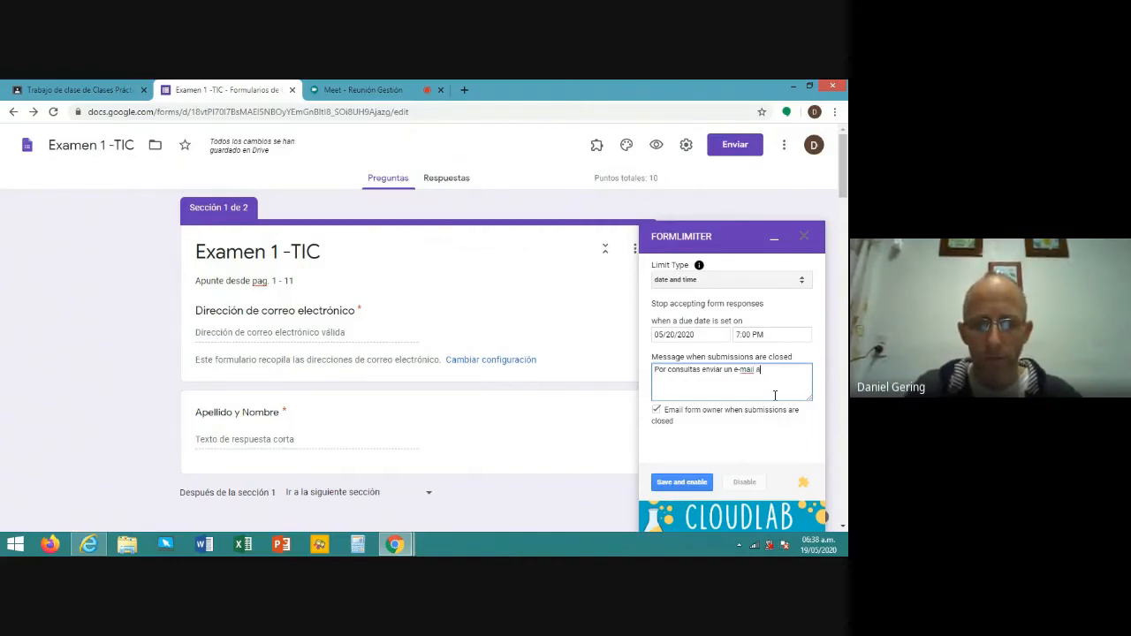
pyautogui.write('l profesor')
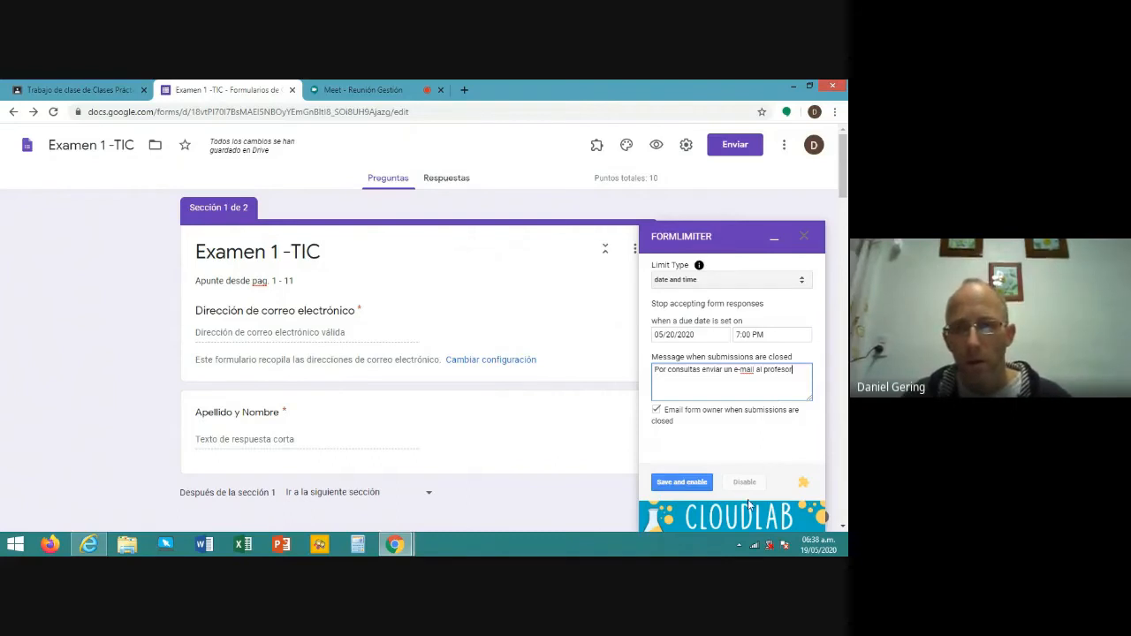
pyautogui.click(683, 487)
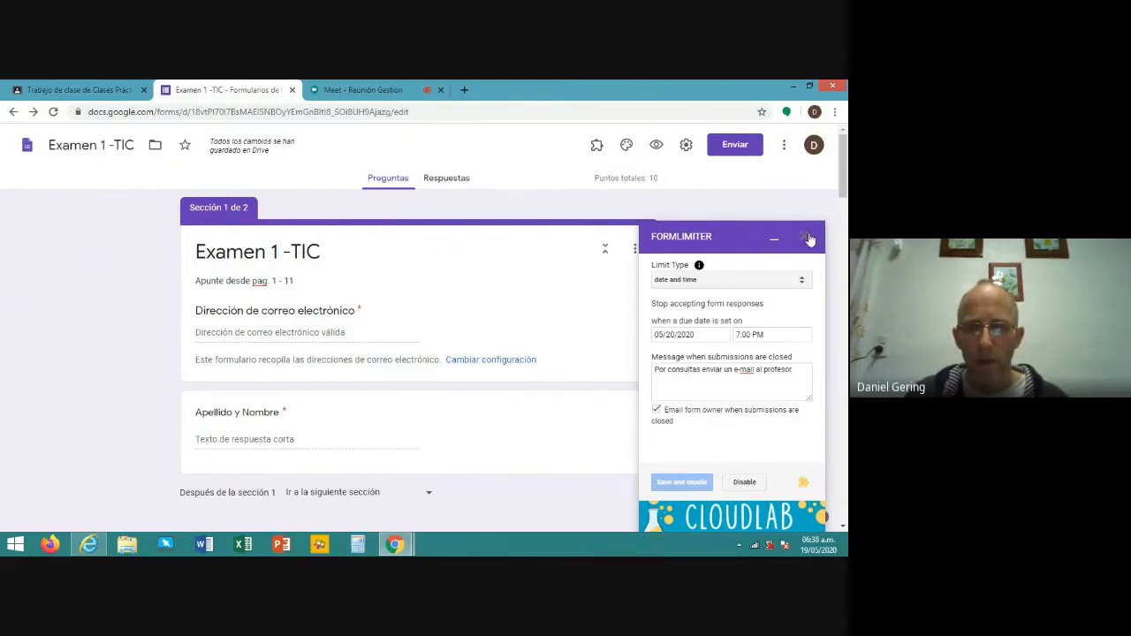
# - Close the formLimiter panel, leave the form settings unchanged, and close the Forms tab
pyautogui.click(806, 239)
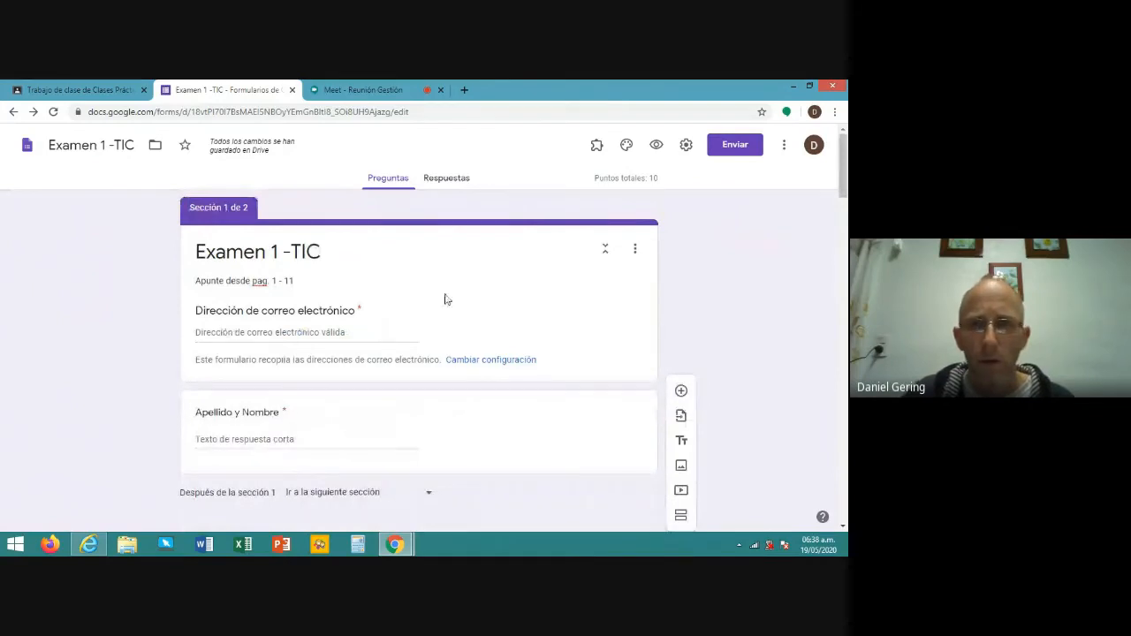
pyautogui.click(687, 148)
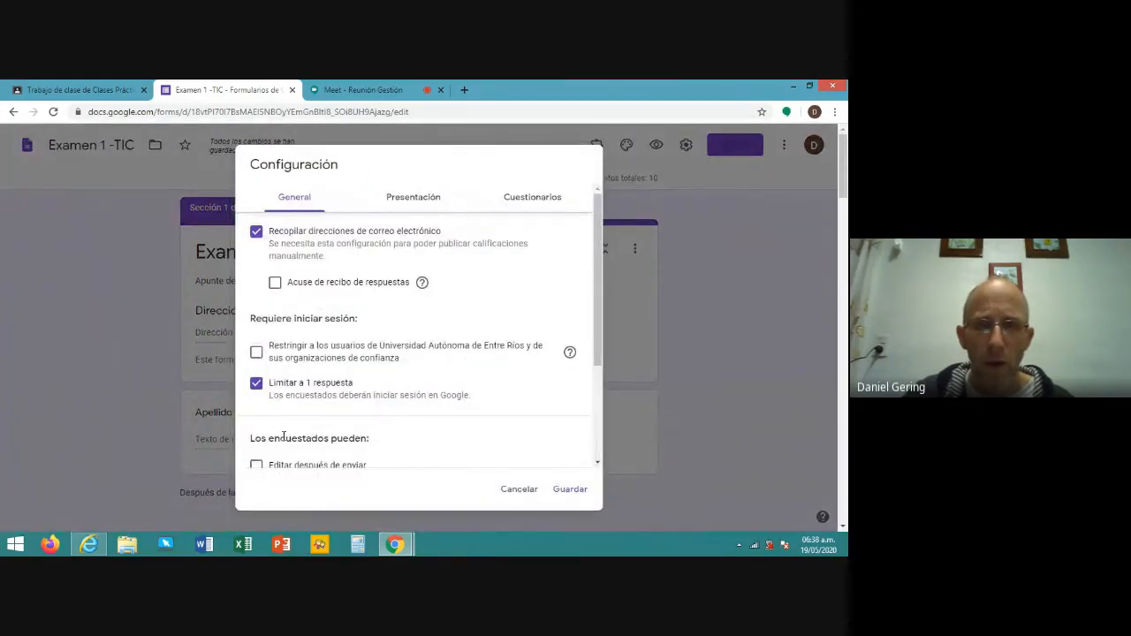
pyautogui.click(519, 494)
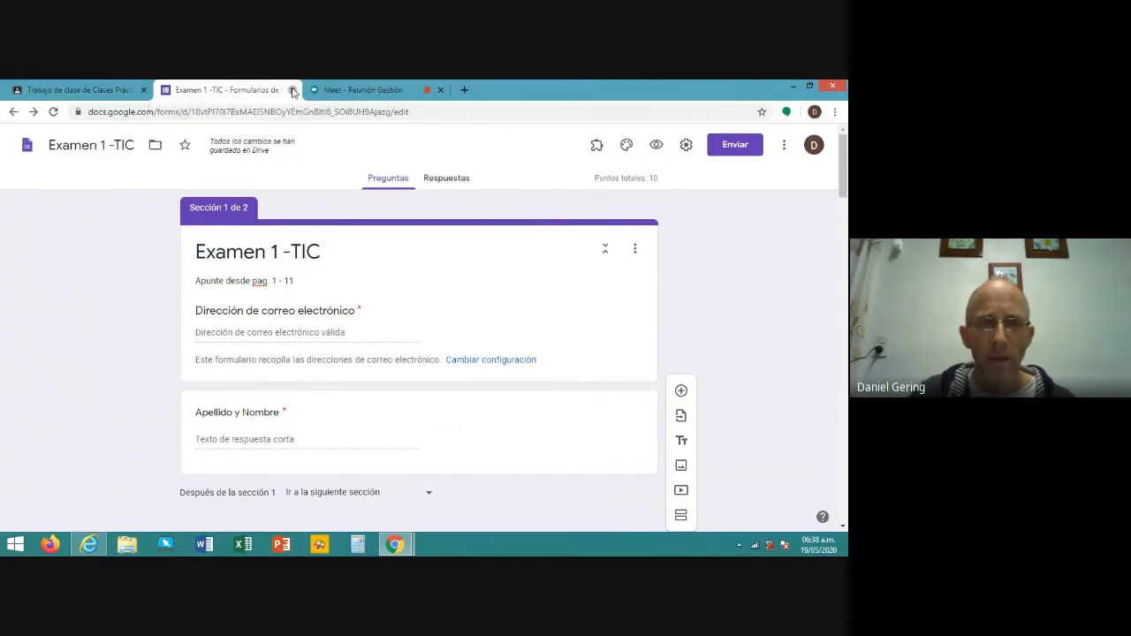
pyautogui.click(292, 90)
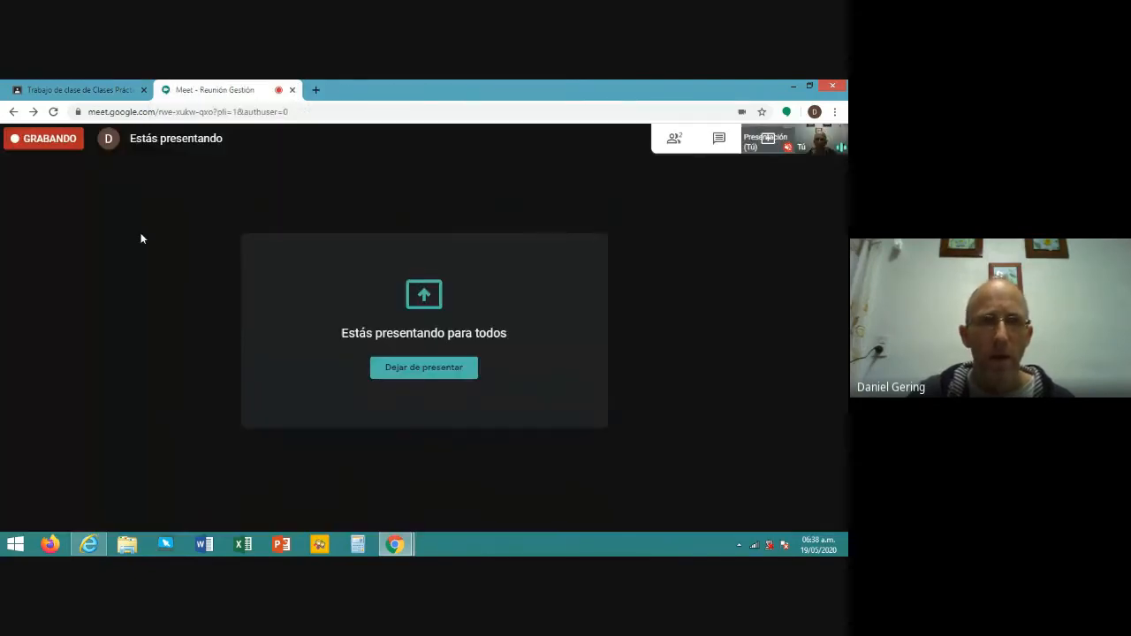
# - Return to the Classroom draft 'Evaluación de TIC -1' with the quiz attached
pyautogui.click(79, 91)
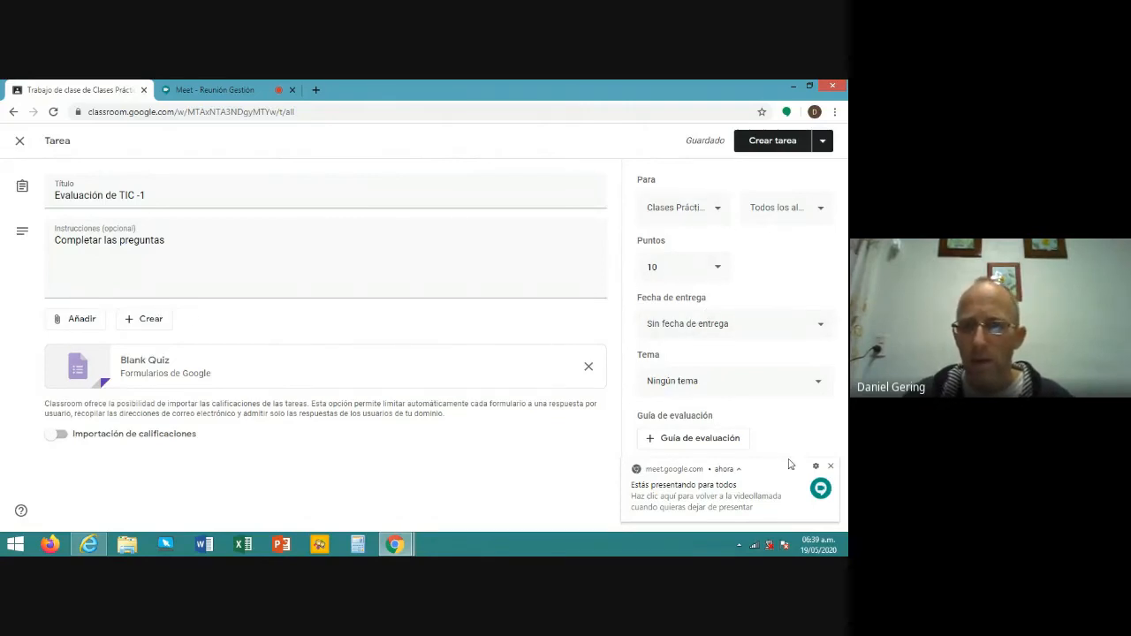
# - Dismiss the Meet notice and bring up scheduling for the assignment, proposed for 20 May 2020 at 8:00
pyautogui.click(830, 468)
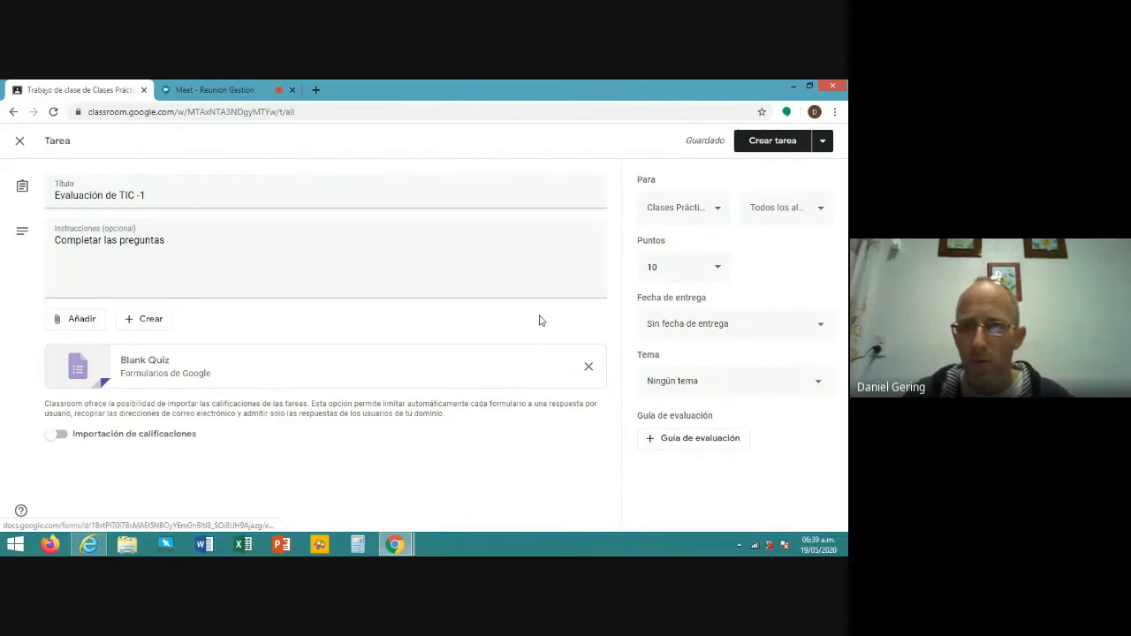
pyautogui.click(823, 145)
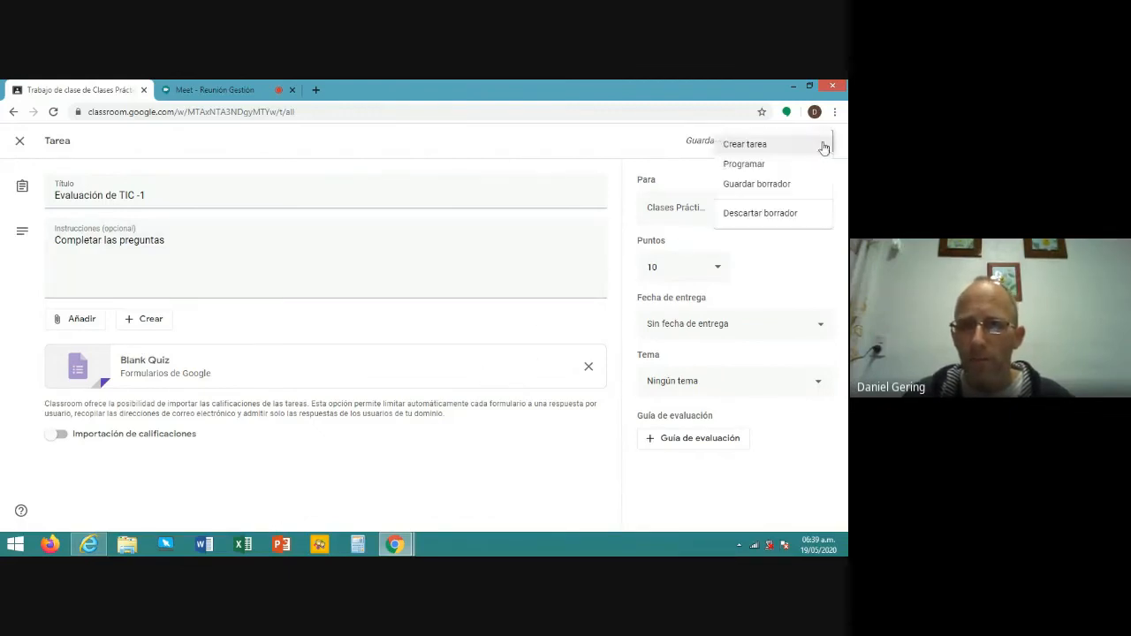
pyautogui.click(744, 168)
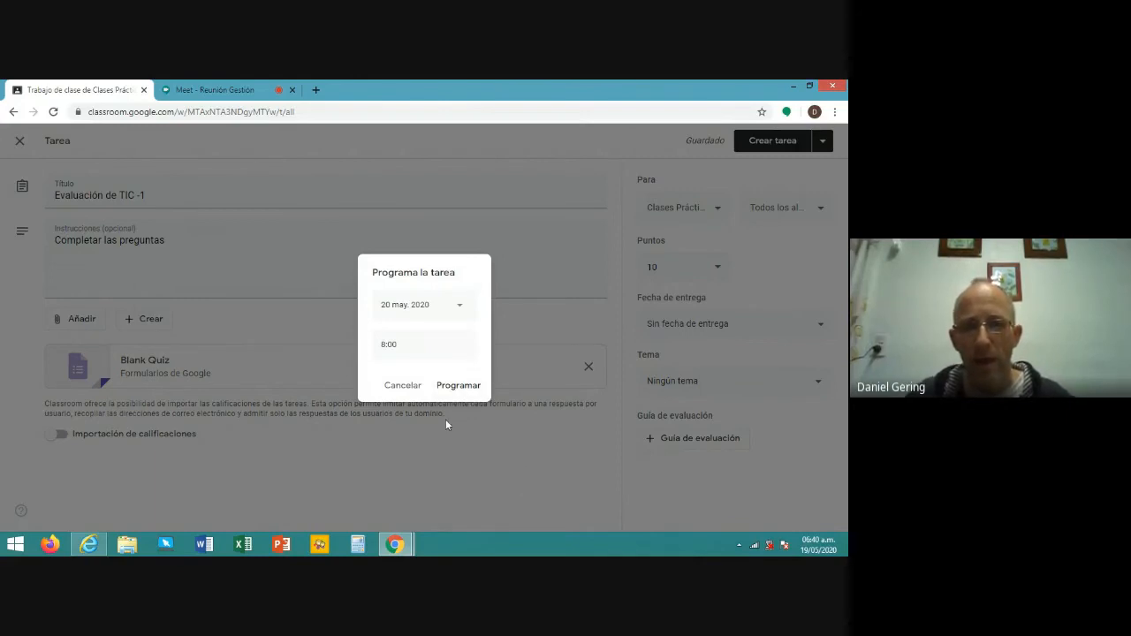
# - Skip scheduling, publish 'Evaluación de TIC -1' now, and switch to the student's browser
pyautogui.click(595, 445)
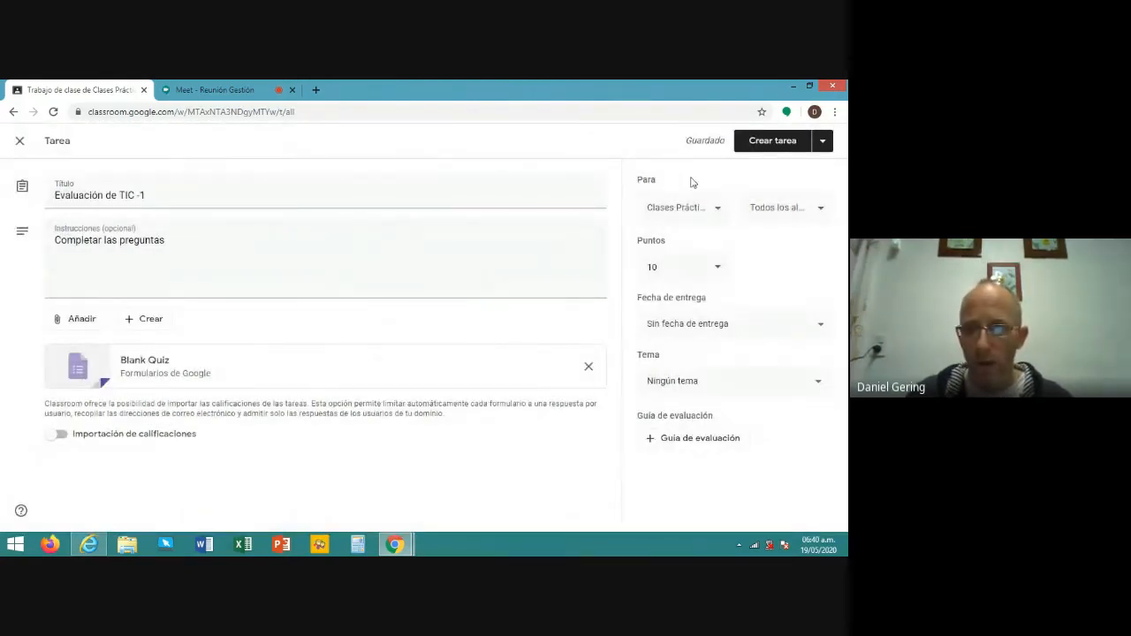
pyautogui.click(775, 143)
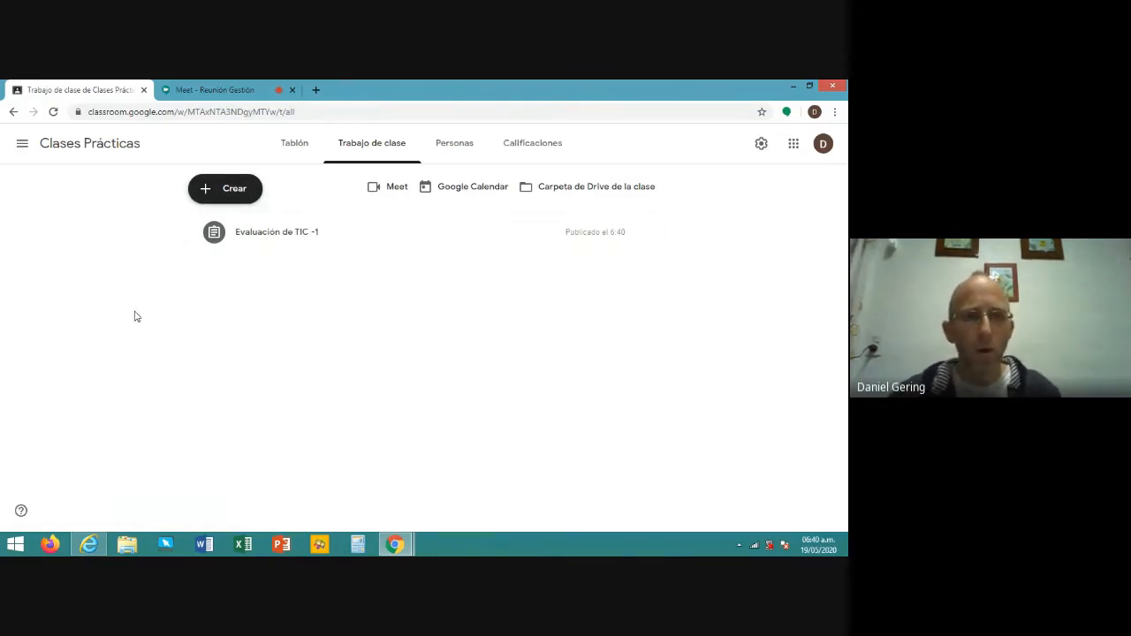
pyautogui.hotkey('alt', 'Tab')
pyautogui.hotkey('alt', 'Tab')
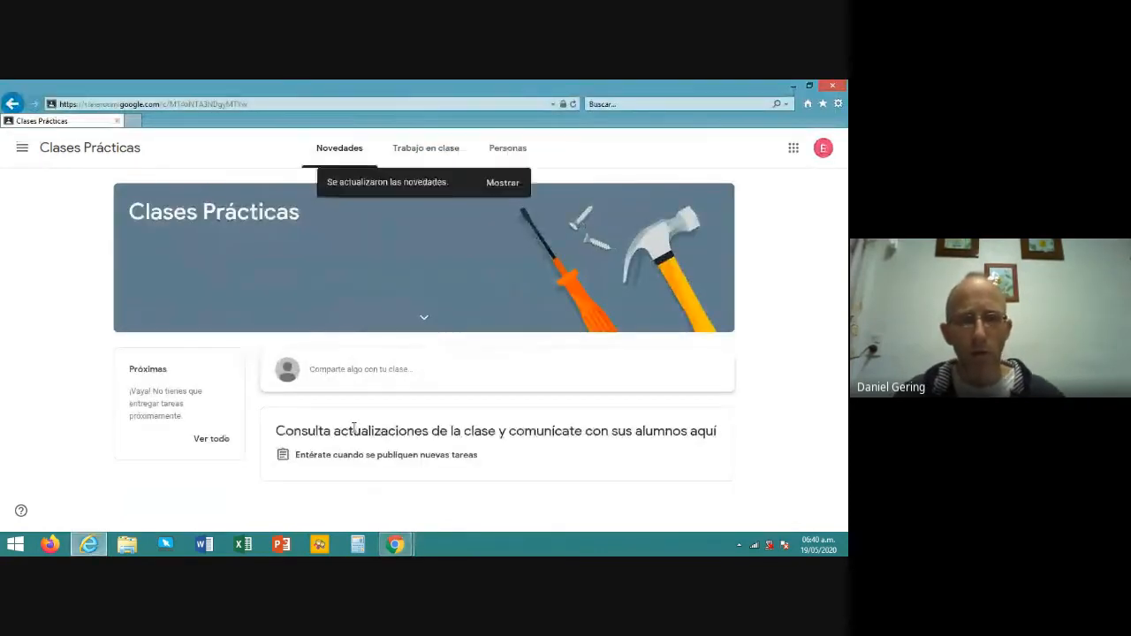
# - As the student, open the Examen 1 -TIC quiz from the new assignment in Clases Prácticas
pyautogui.press('F5')
pyautogui.click(91, 151)
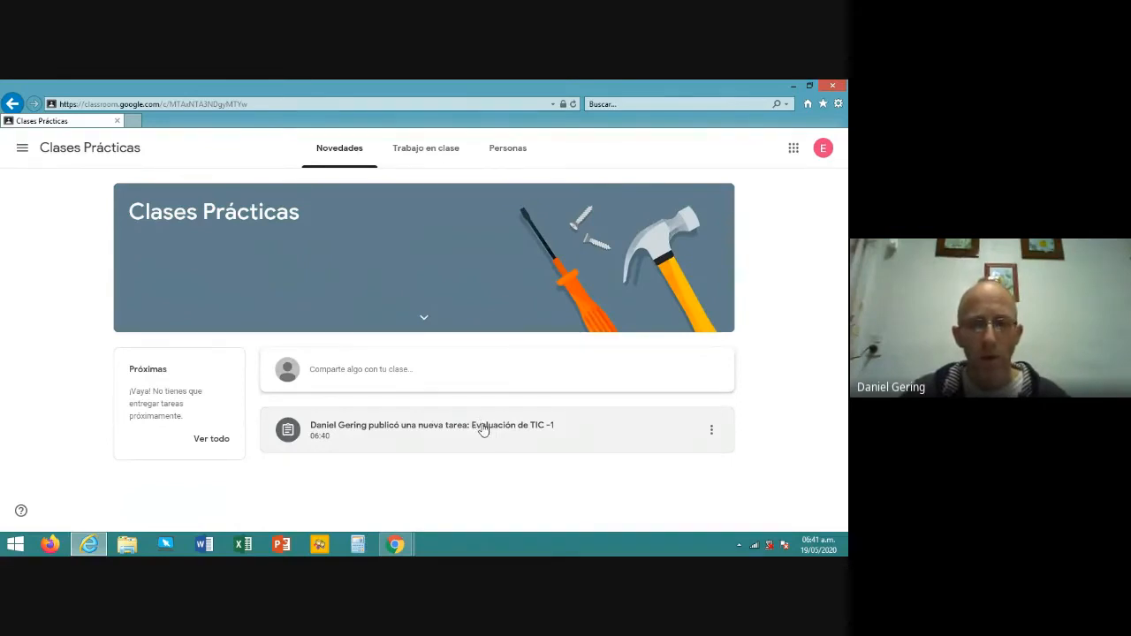
pyautogui.click(483, 428)
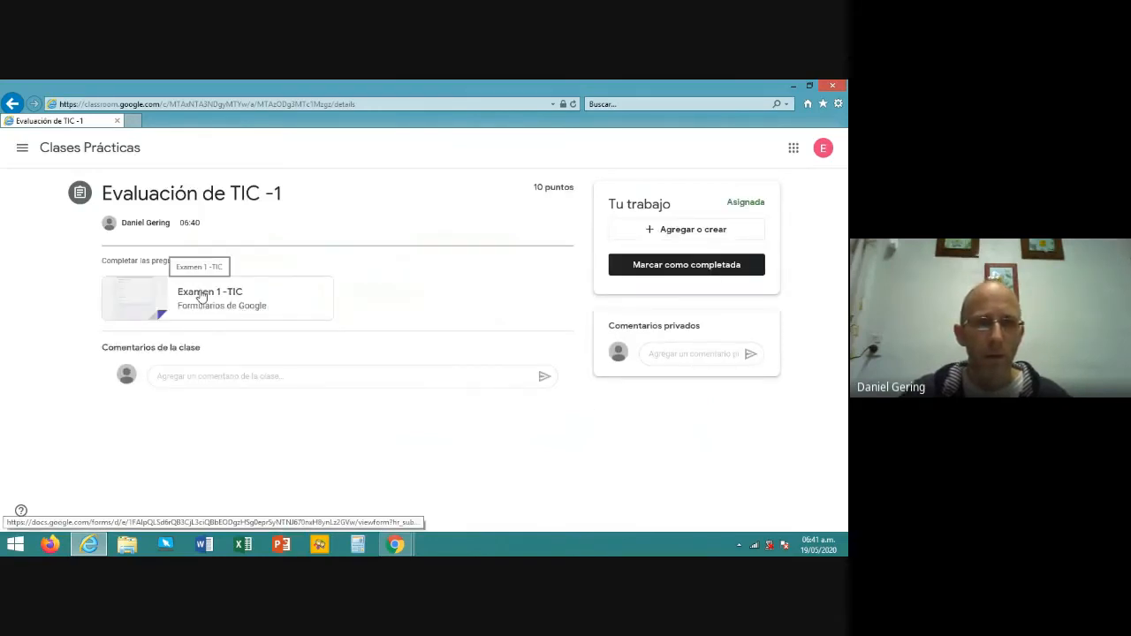
pyautogui.click(201, 297)
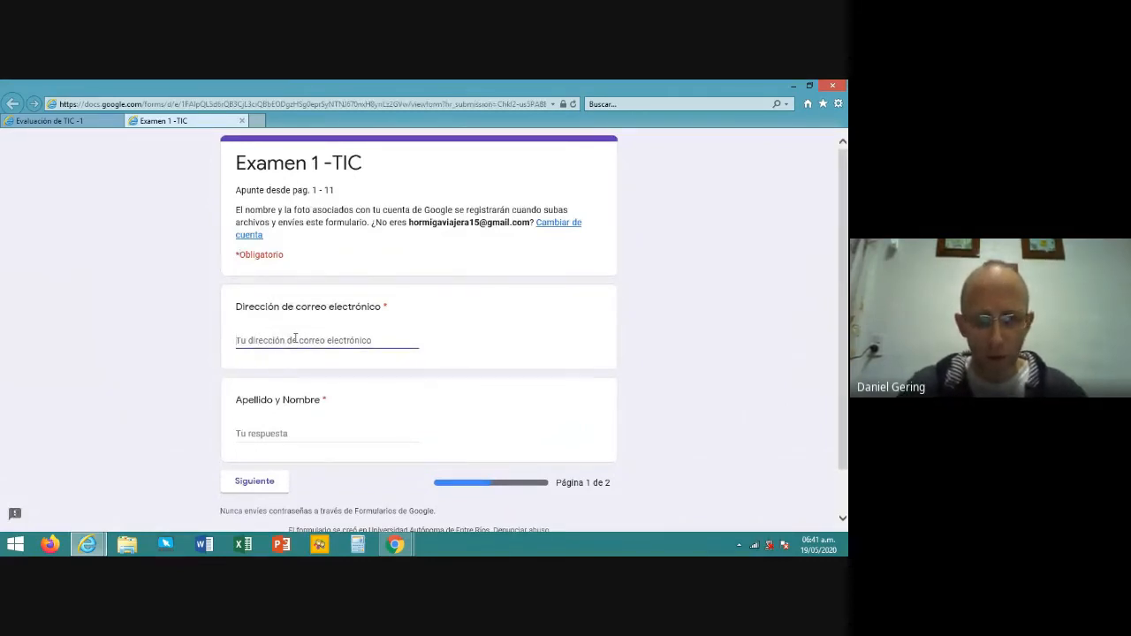
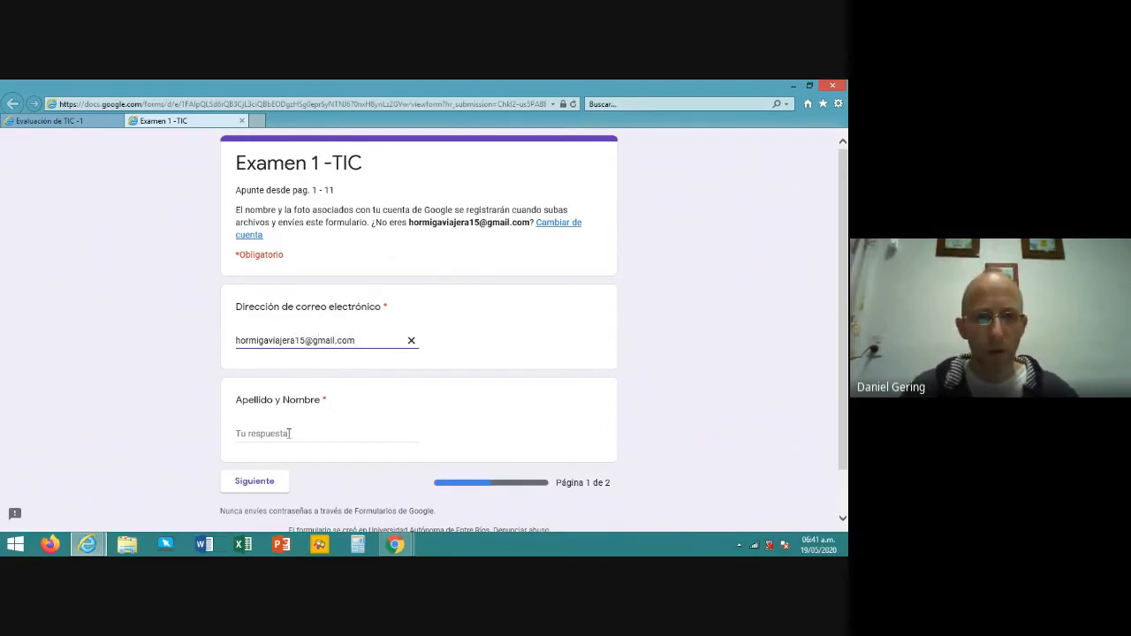
# - Fill in the student's e-mail address and full name, then continue to page 2
pyautogui.click(290, 433)
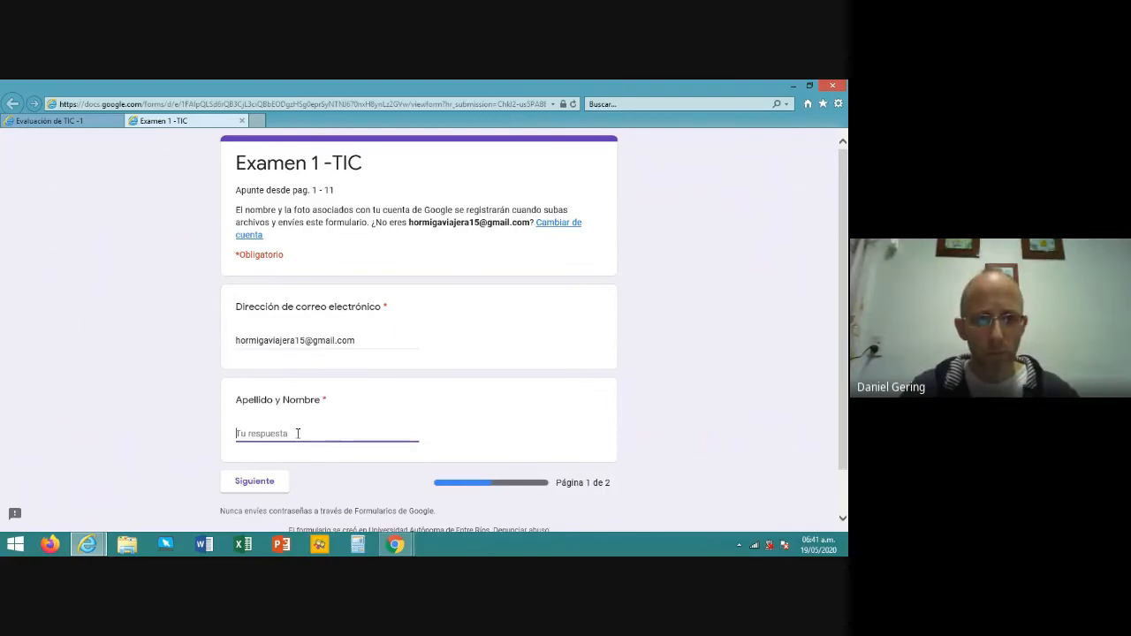
pyautogui.write('Fe')
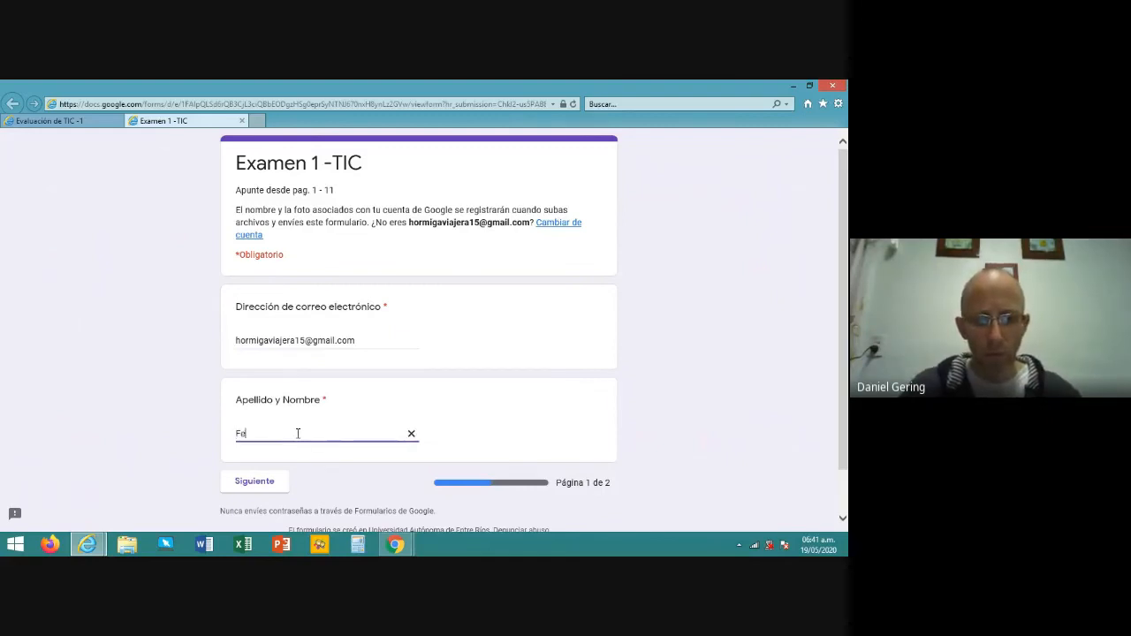
pyautogui.write('rnando')
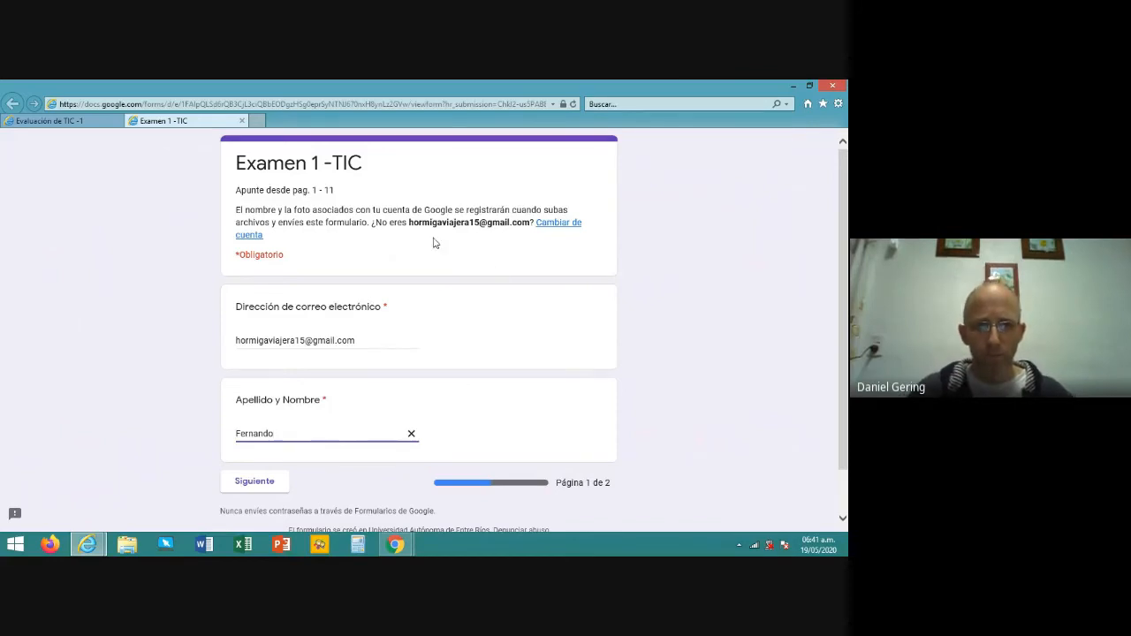
pyautogui.click(256, 485)
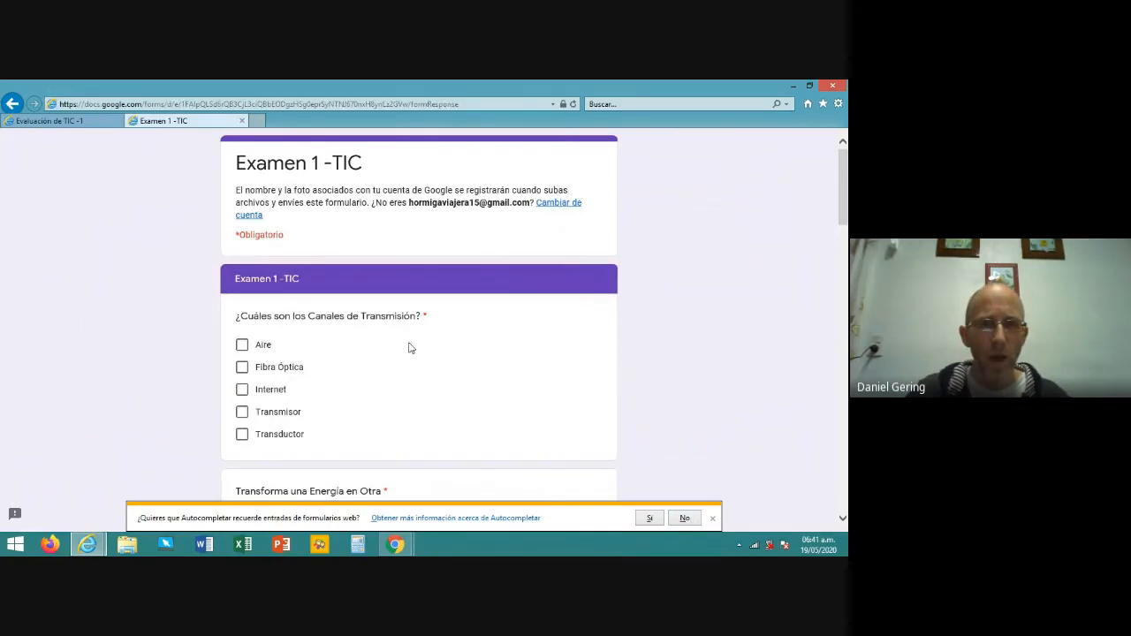
# - Answer the first page-2 questions: tick Aire and Fibra Óptica, choose Transductor, and select Redes por Paquetes
pyautogui.scroll(-1, 409, 347)
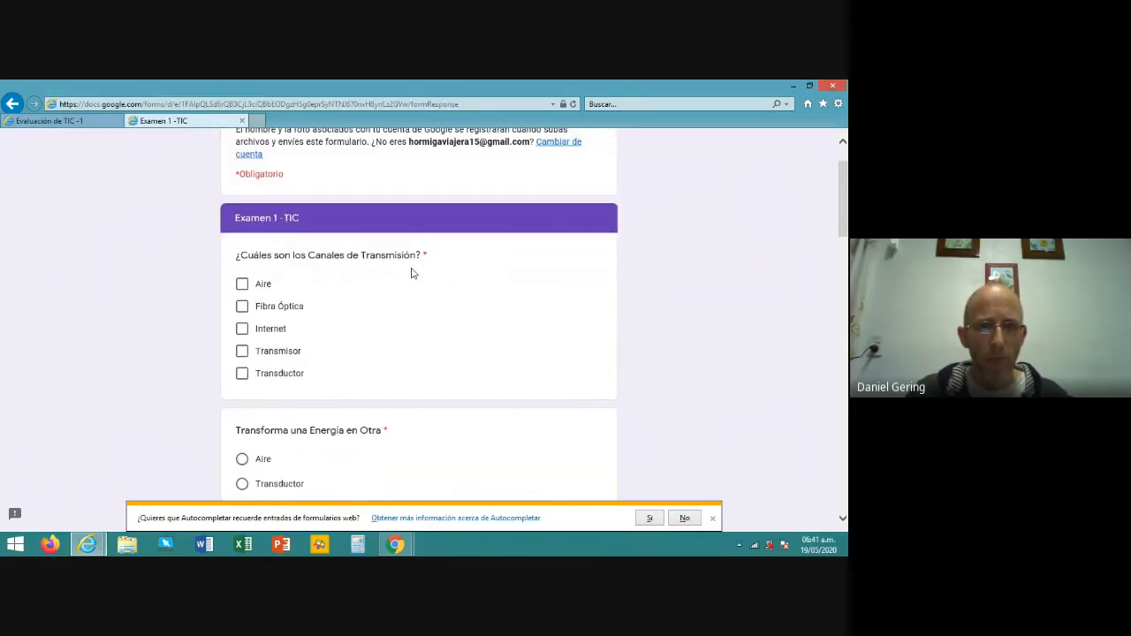
pyautogui.scroll(-1, 411, 274)
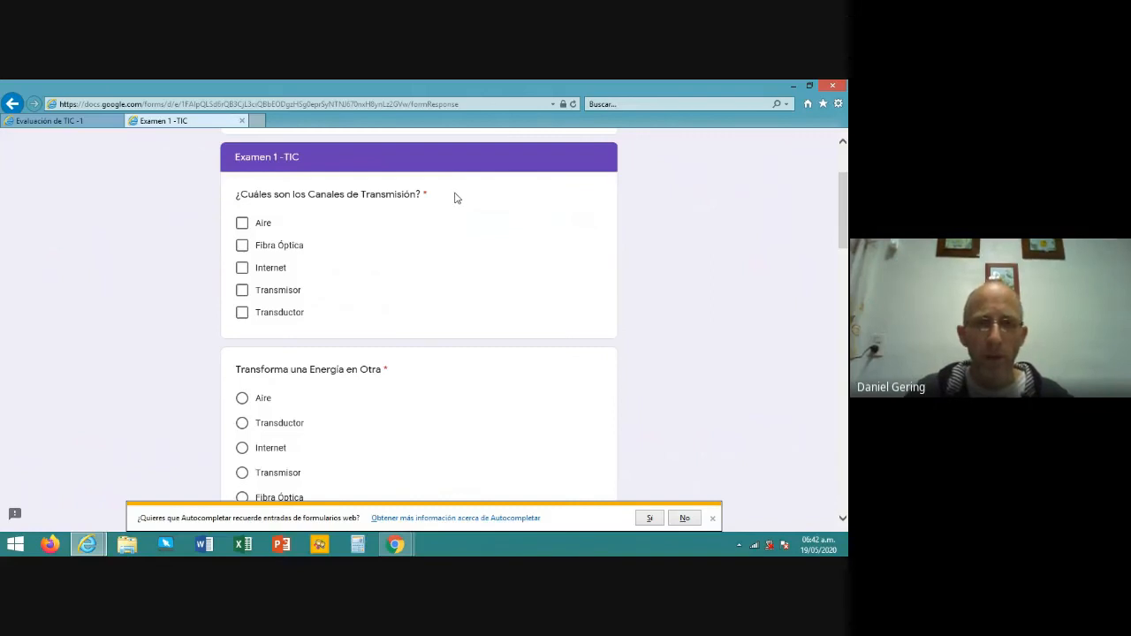
pyautogui.click(244, 223)
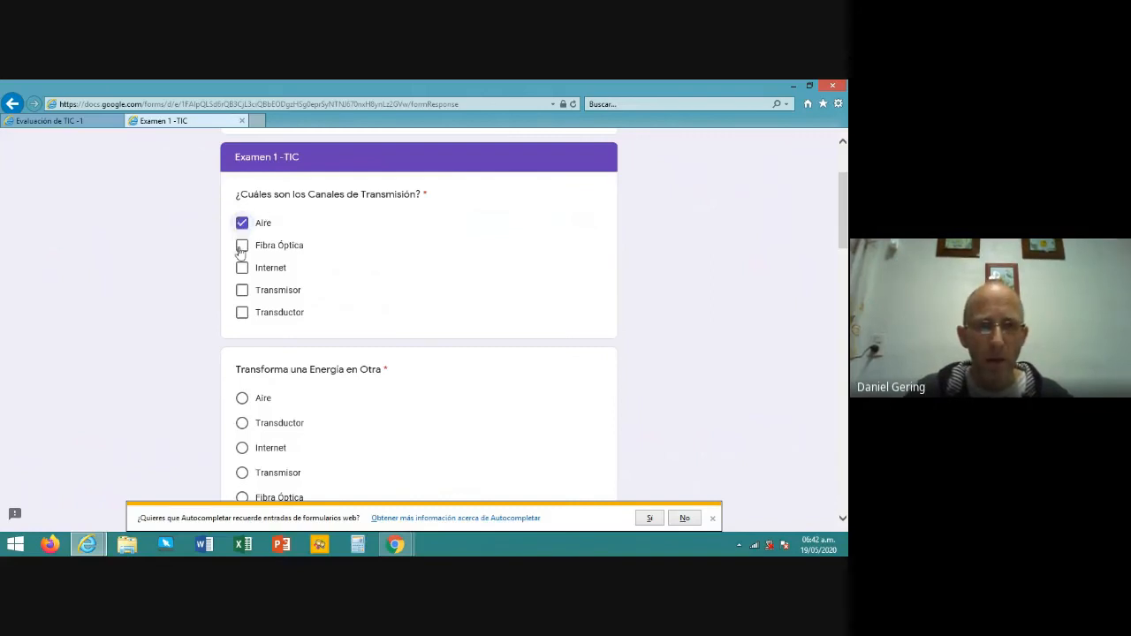
pyautogui.click(243, 245)
pyautogui.scroll(-2, 369, 262)
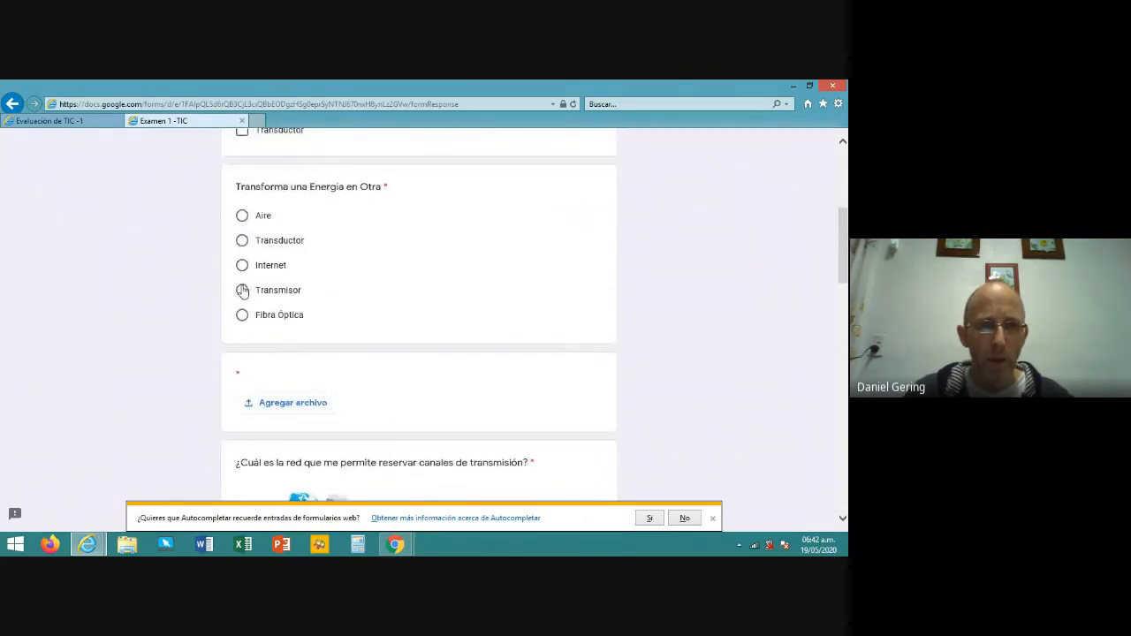
pyautogui.click(242, 242)
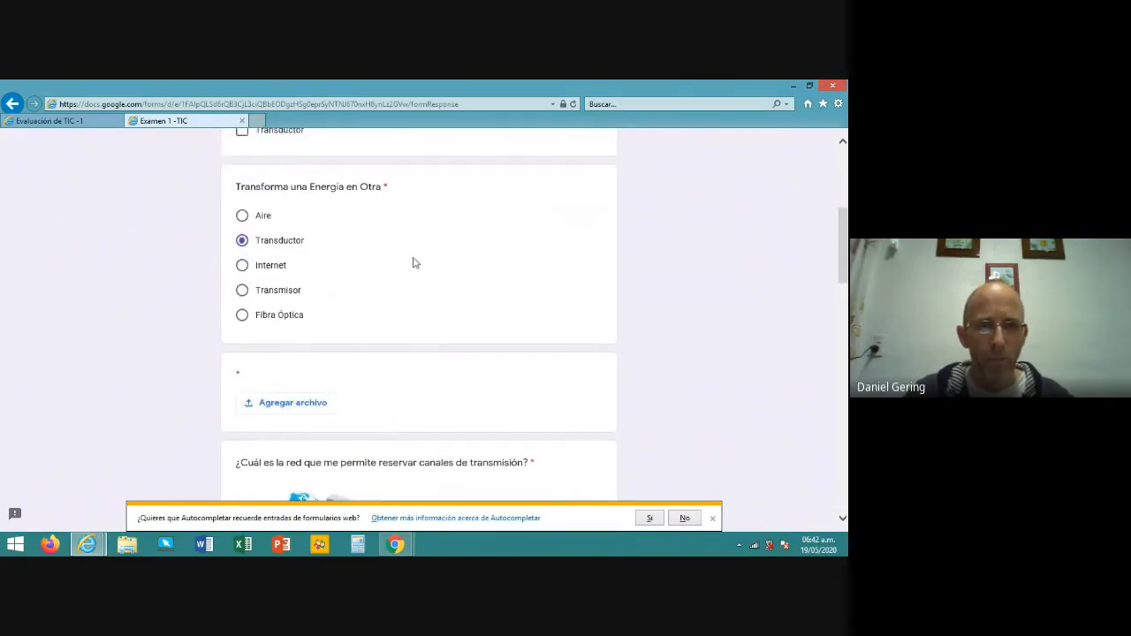
pyautogui.scroll(-3, 419, 262)
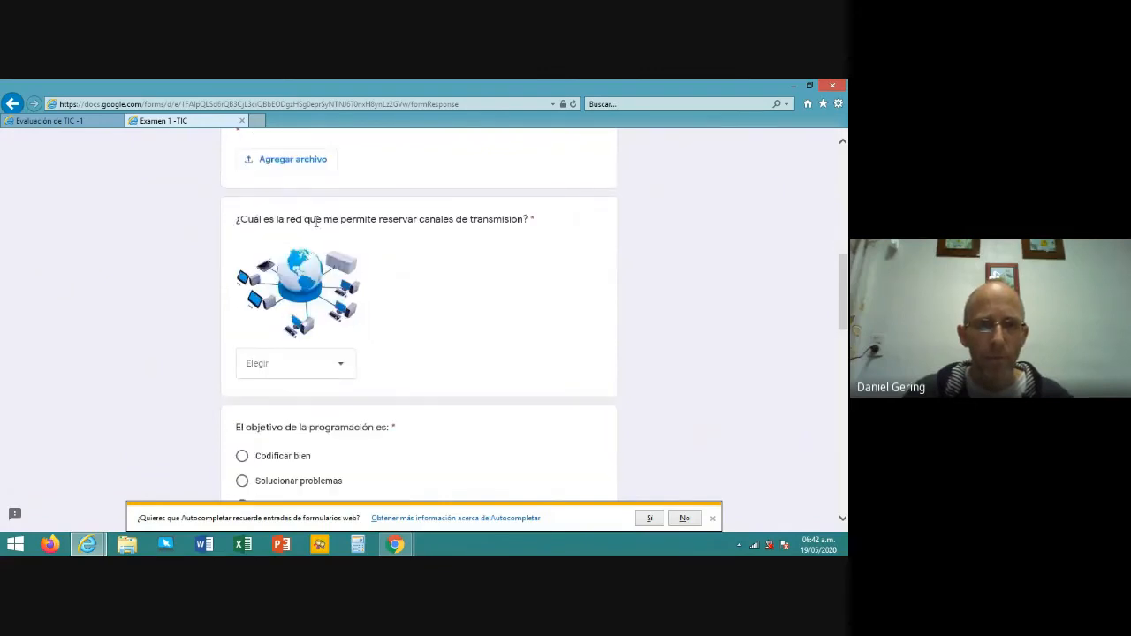
pyautogui.scroll(-1, 473, 255)
pyautogui.click(340, 305)
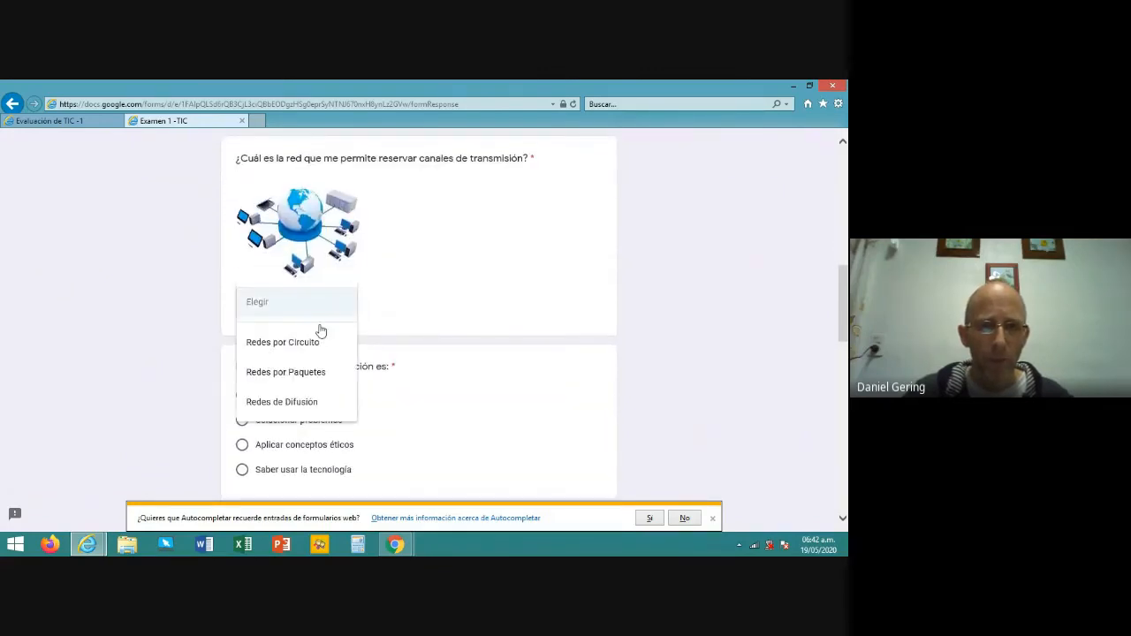
pyautogui.click(318, 377)
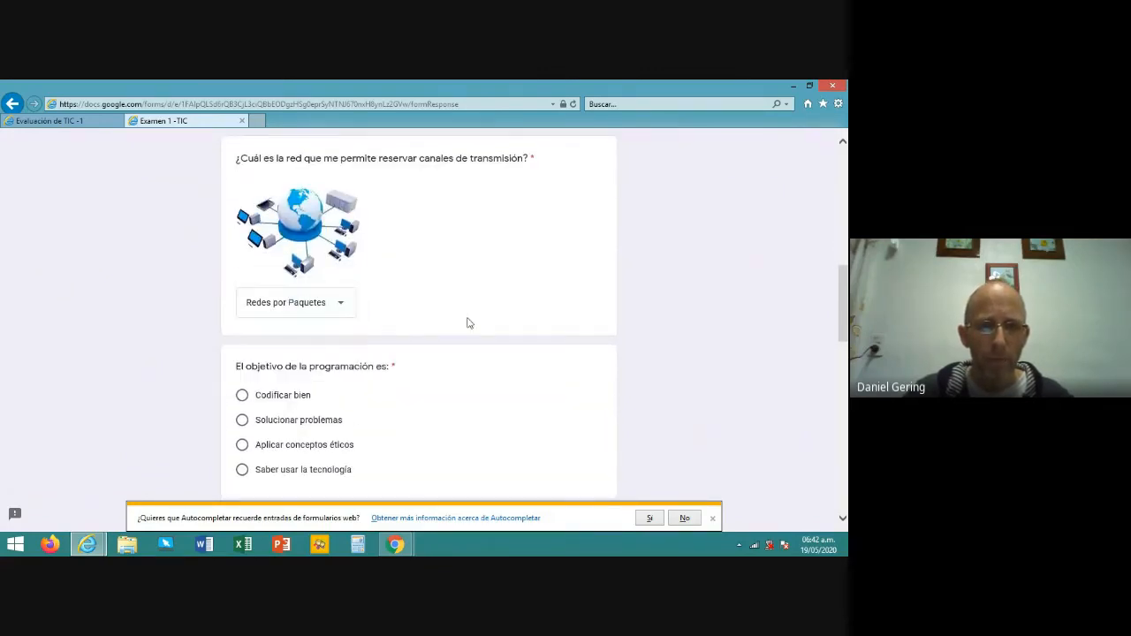
# - Answer the rest: Solucionar problemas, No impide comunicarse, Tal vez, and Verdero for the last statement
pyautogui.scroll(-2, 487, 301)
pyautogui.click(242, 237)
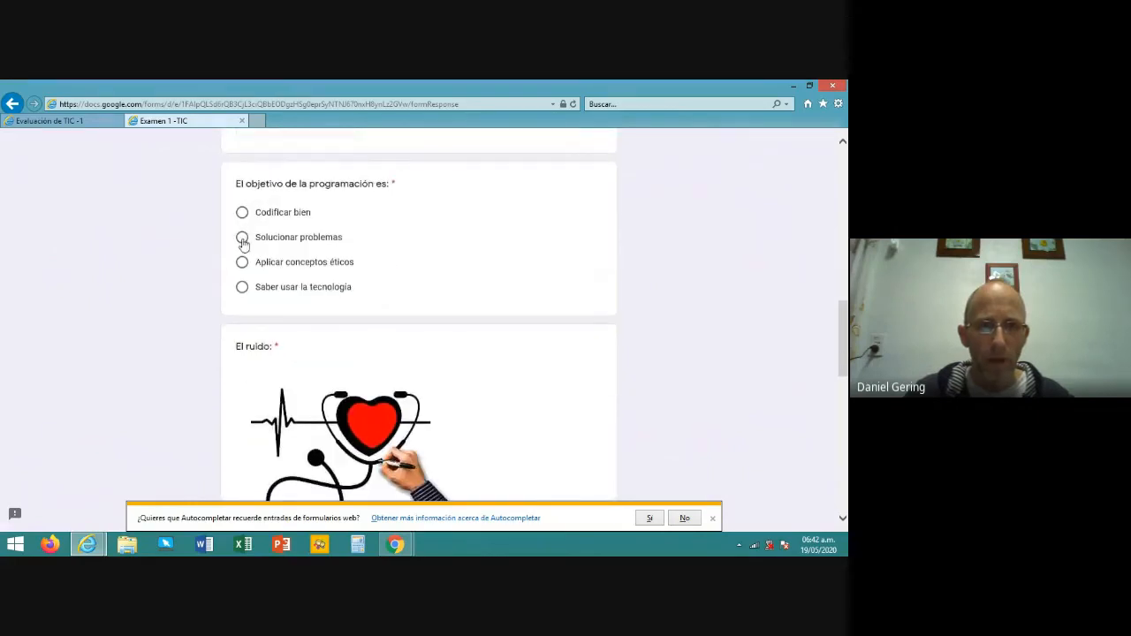
pyautogui.scroll(-3, 487, 291)
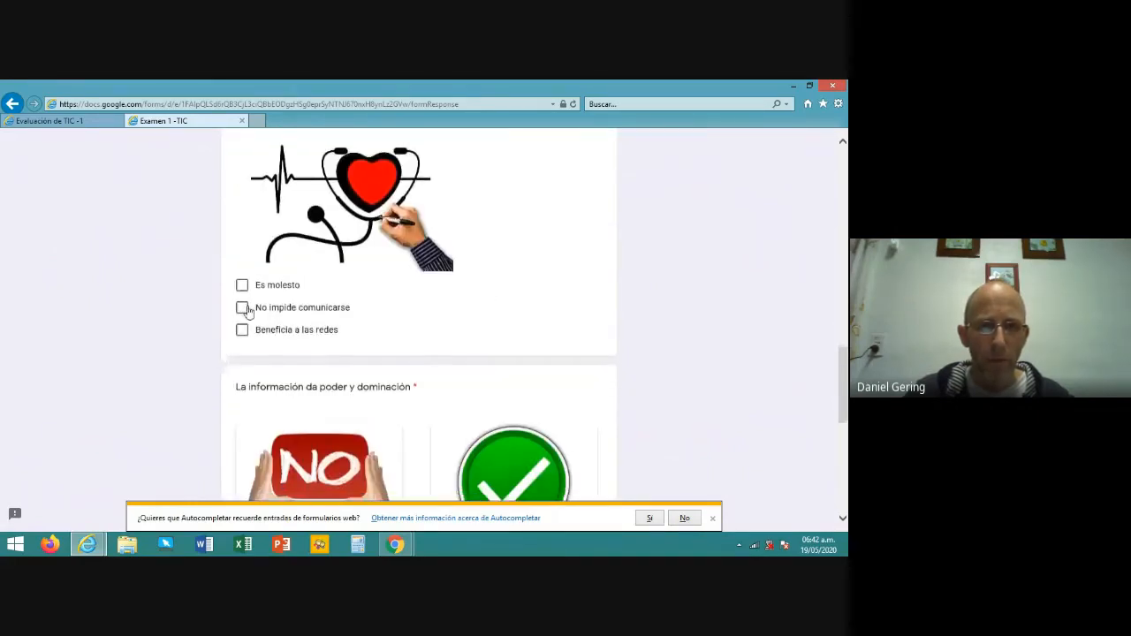
pyautogui.click(242, 307)
pyautogui.scroll(-4, 488, 291)
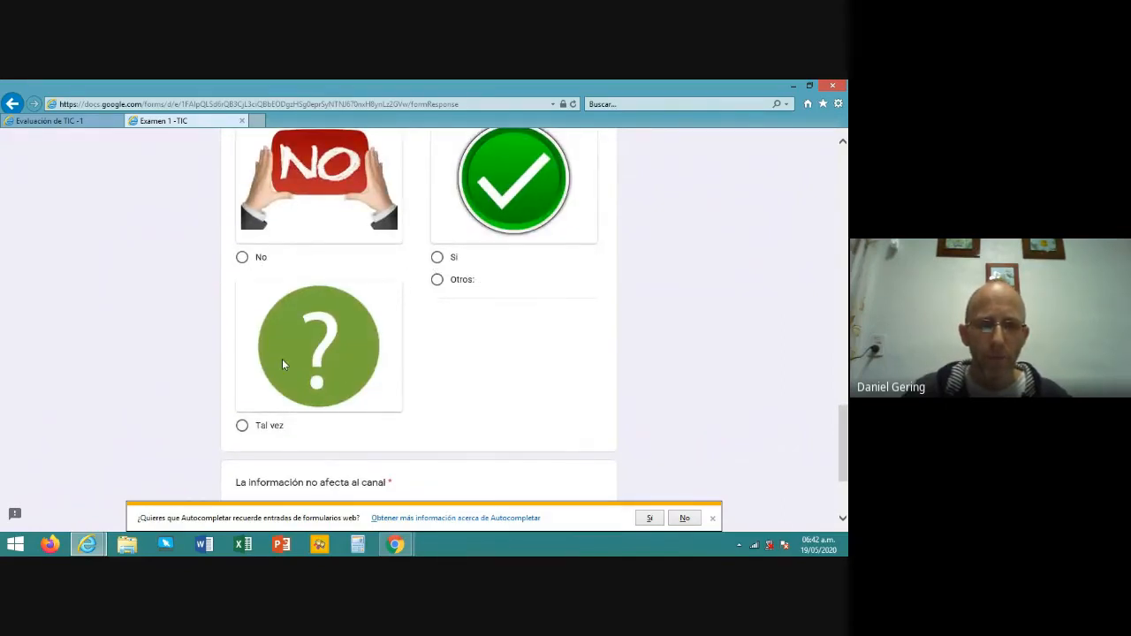
pyautogui.click(255, 417)
pyautogui.scroll(-2, 619, 303)
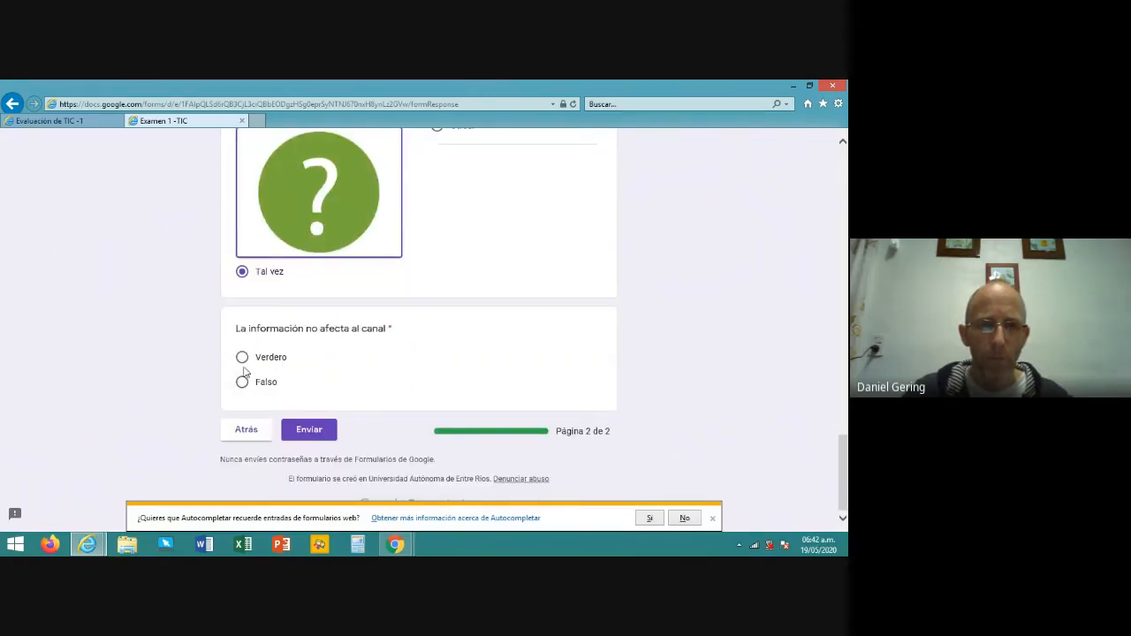
pyautogui.click(243, 359)
pyautogui.scroll(2, 523, 325)
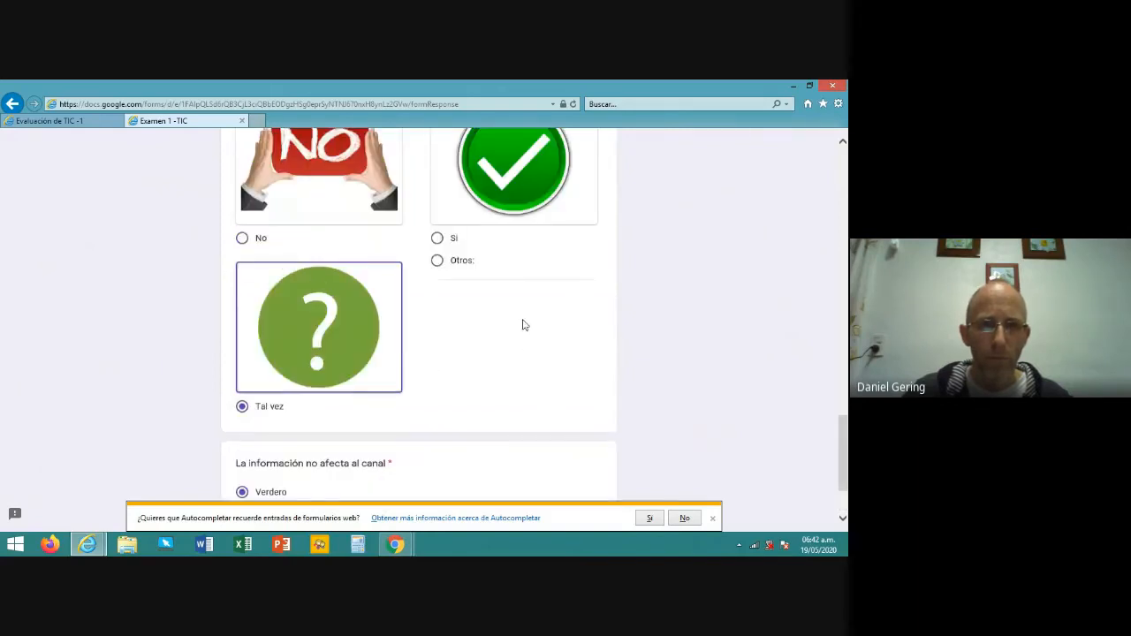
pyautogui.scroll(10, 521, 326)
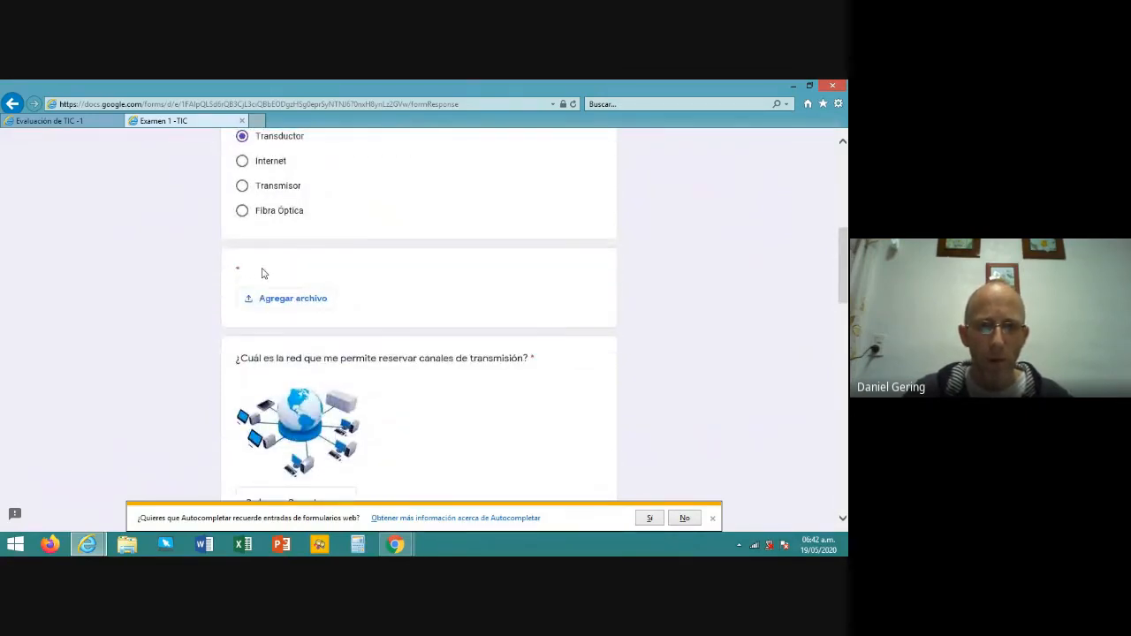
# - Attach the image 'Codigo Clase 5to A y B - TIC - Esc 15.jpg' from the computer to the upload question
pyautogui.click(310, 306)
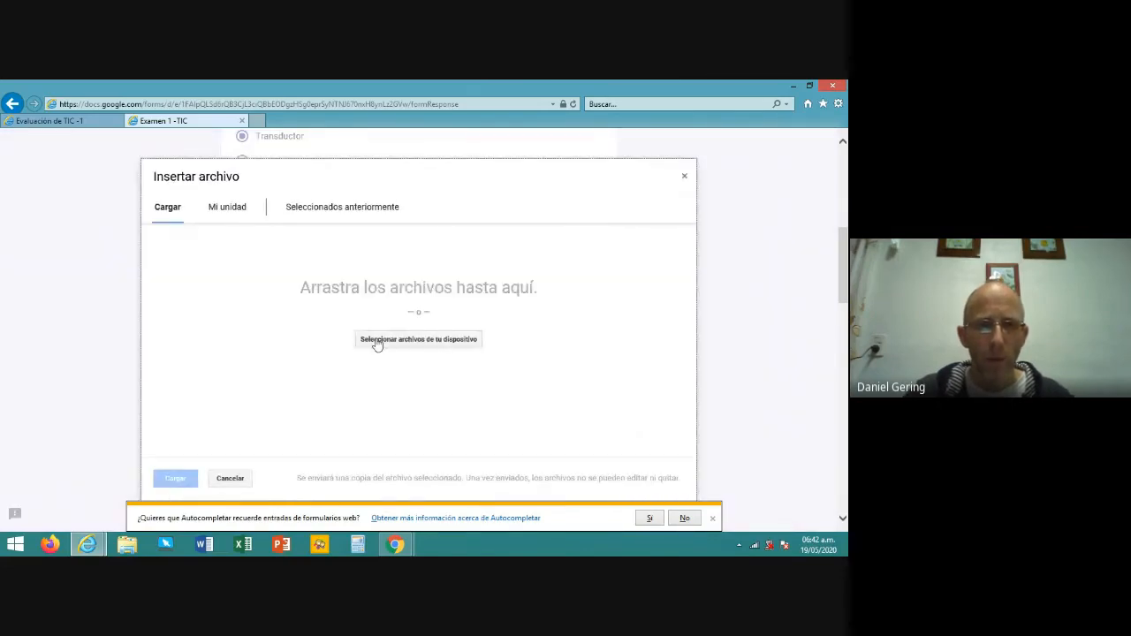
pyautogui.click(383, 341)
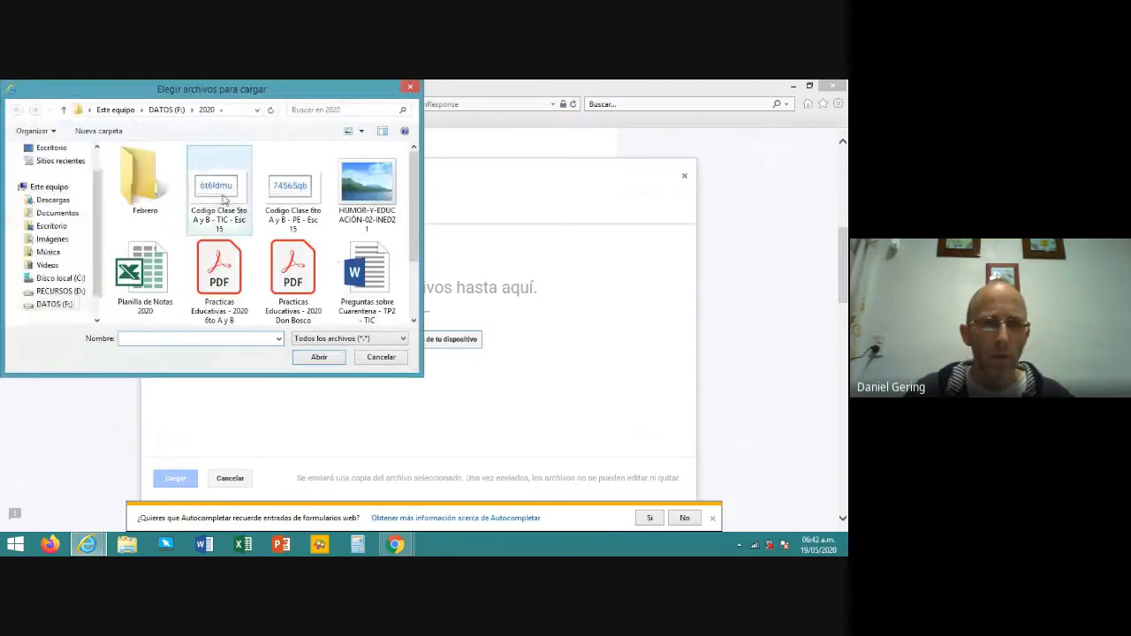
pyautogui.click(220, 168)
pyautogui.click(320, 356)
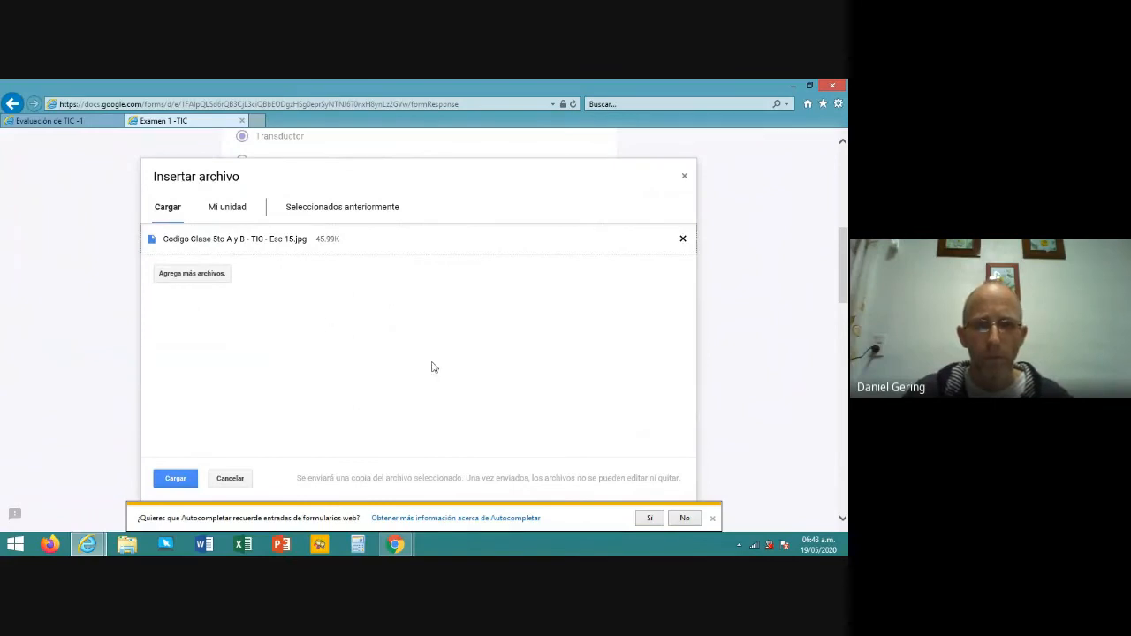
pyautogui.scroll(-2, 419, 347)
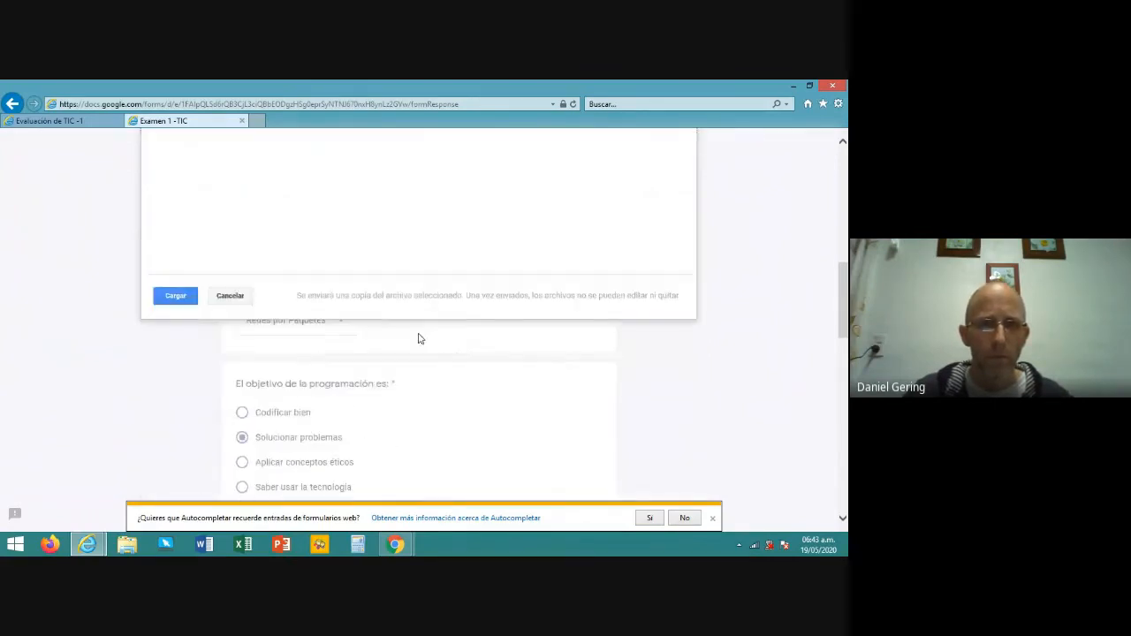
pyautogui.click(182, 297)
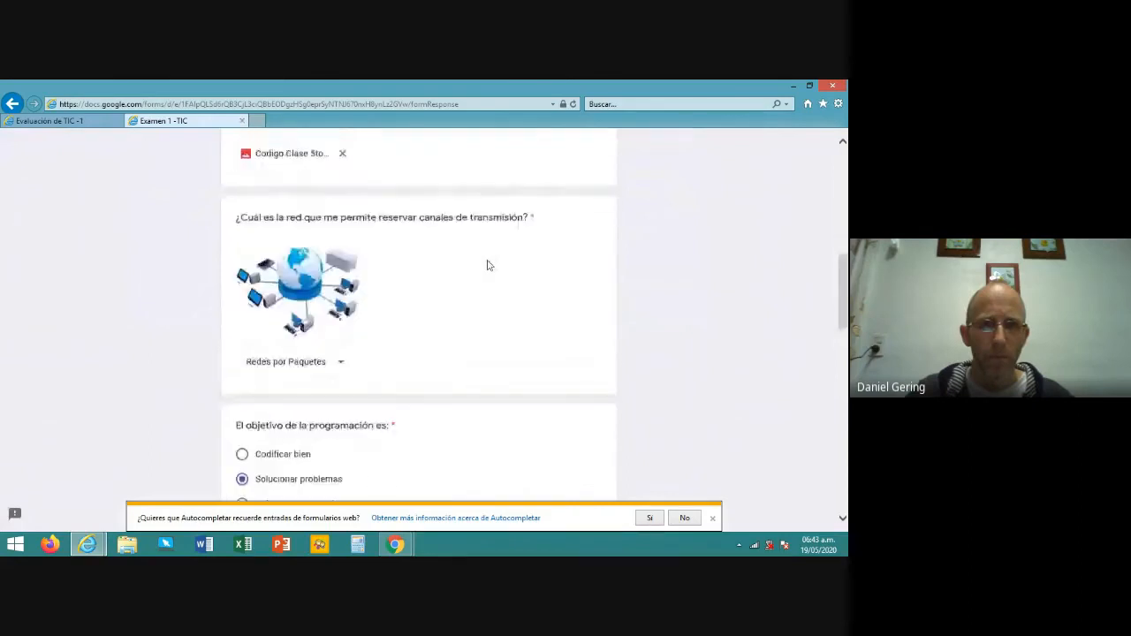
pyautogui.scroll(-10, 486, 263)
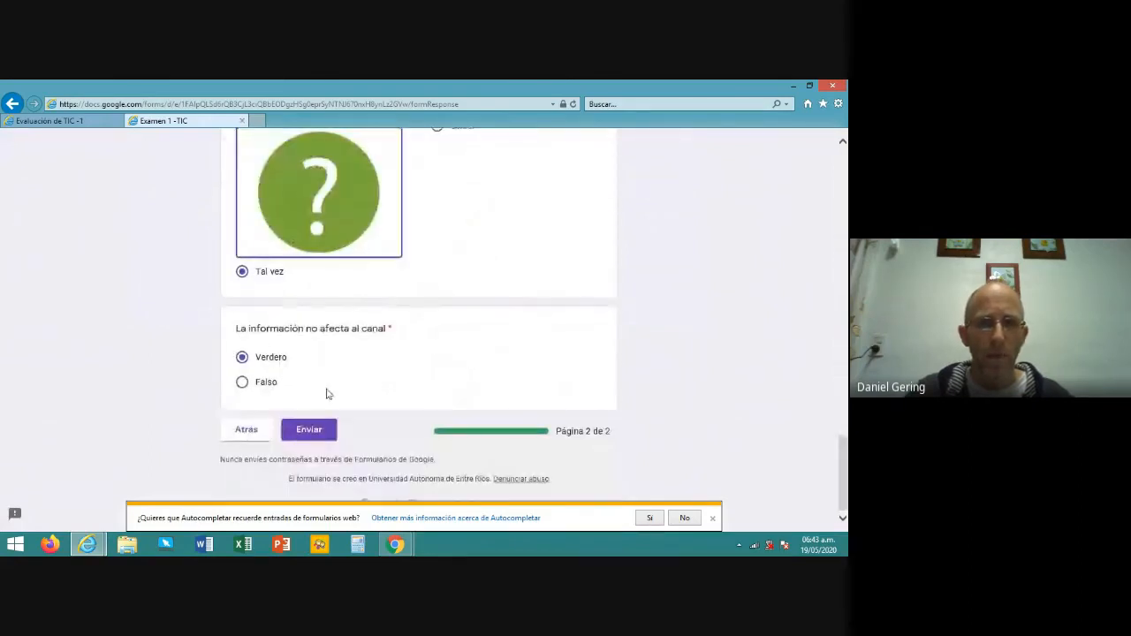
# - Submit the completed quiz and return to the Google Classroom window
pyautogui.click(306, 431)
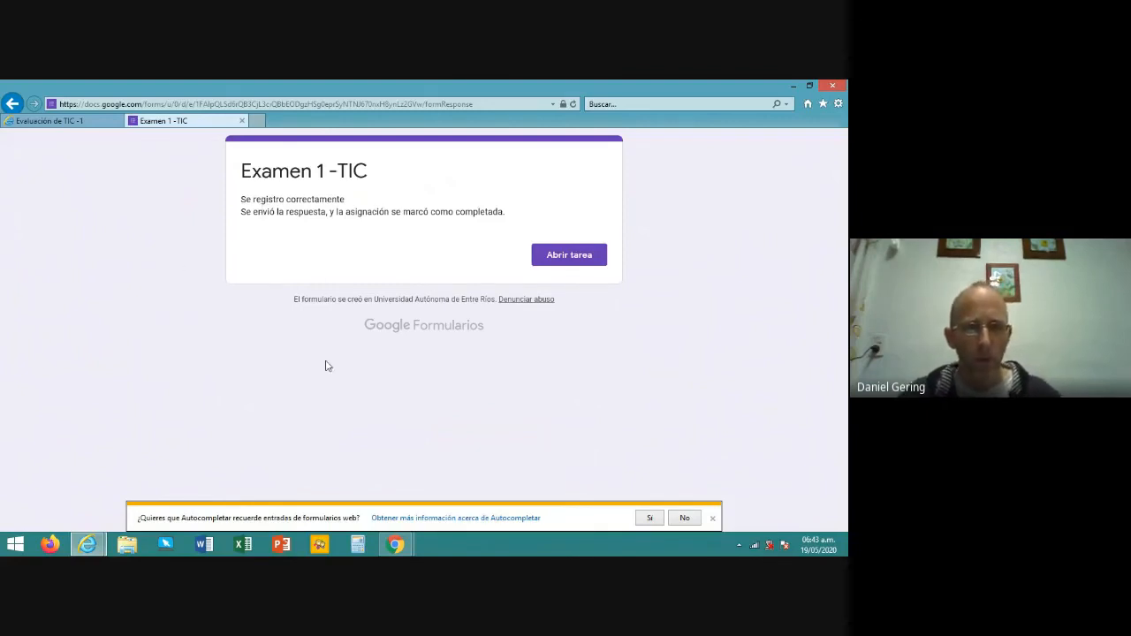
pyautogui.hotkey('alt', 'Tab')
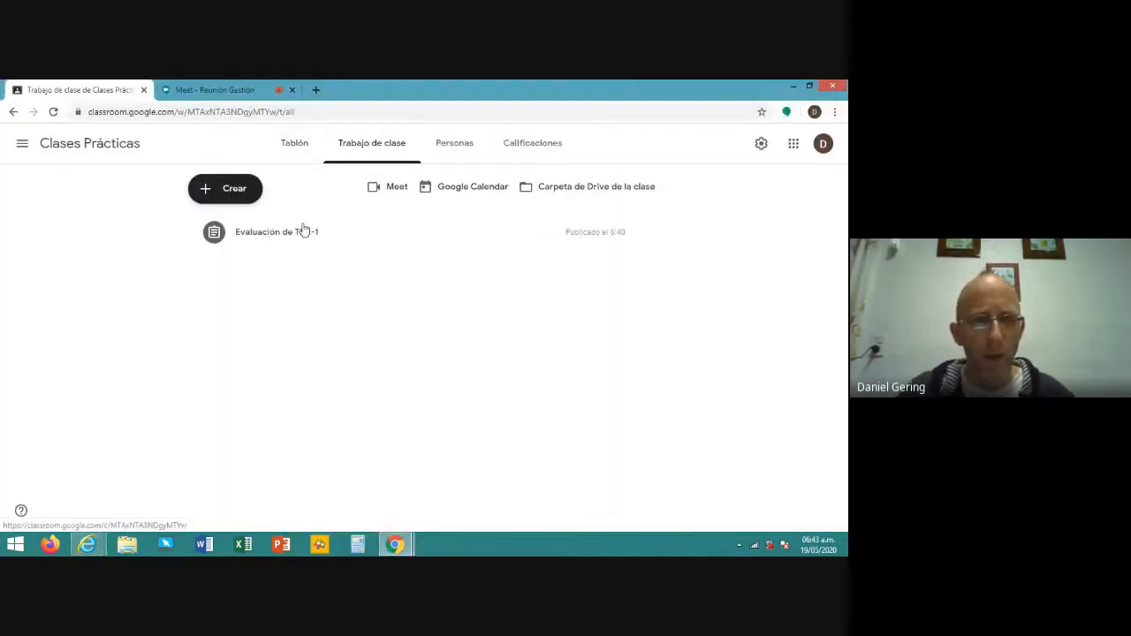
# - Expand the Evaluación de TIC -1 assignment and open its Examen 1 -TIC form in a new tab
pyautogui.click(277, 233)
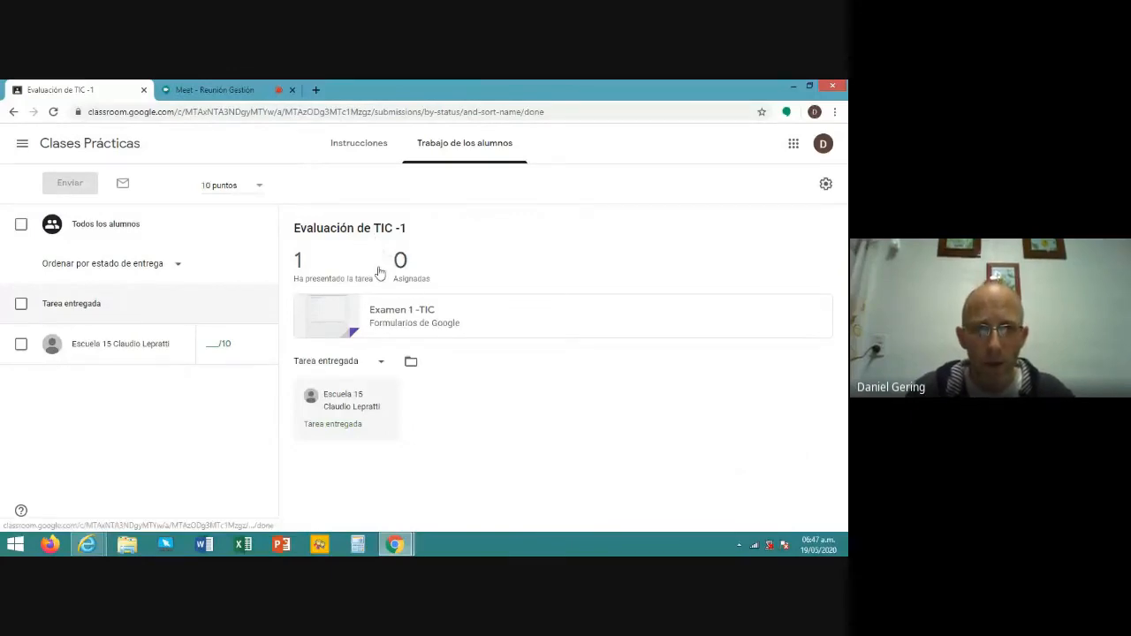
pyautogui.click(344, 319)
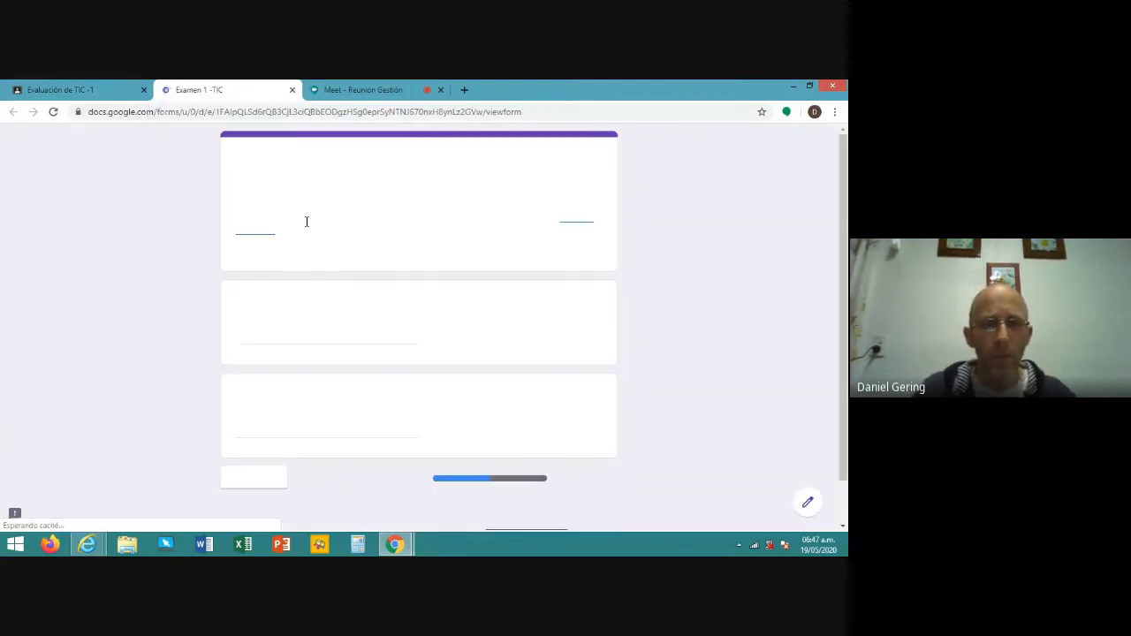
# - Edit Examen 1 -TIC, review its responses summary (1 response, average 5/10), then view it individually
pyautogui.click(810, 505)
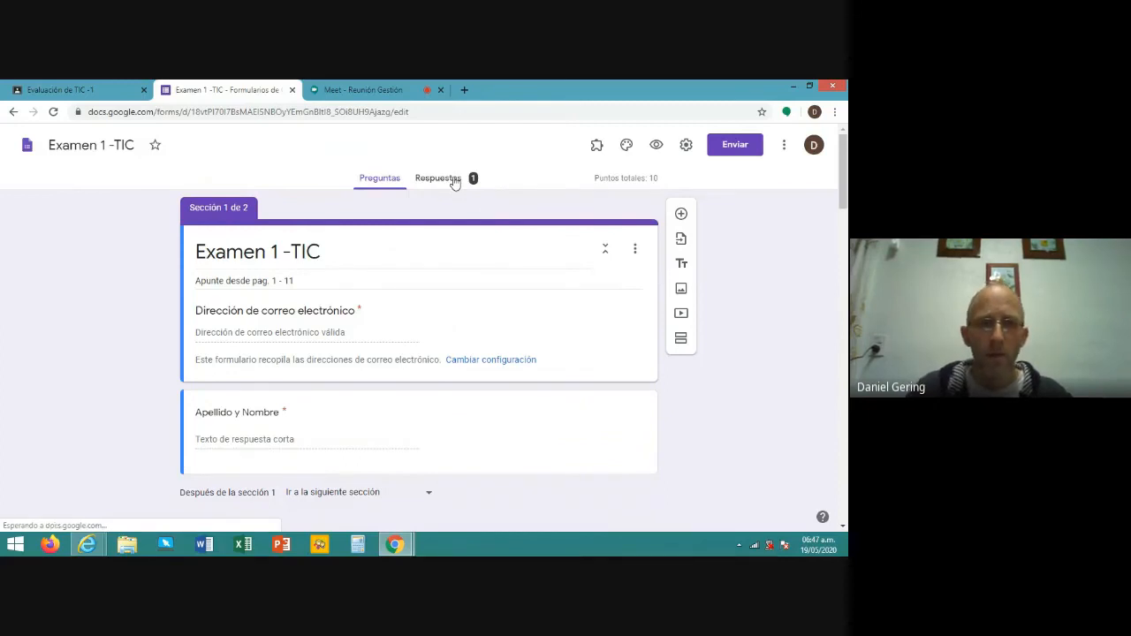
pyautogui.click(445, 180)
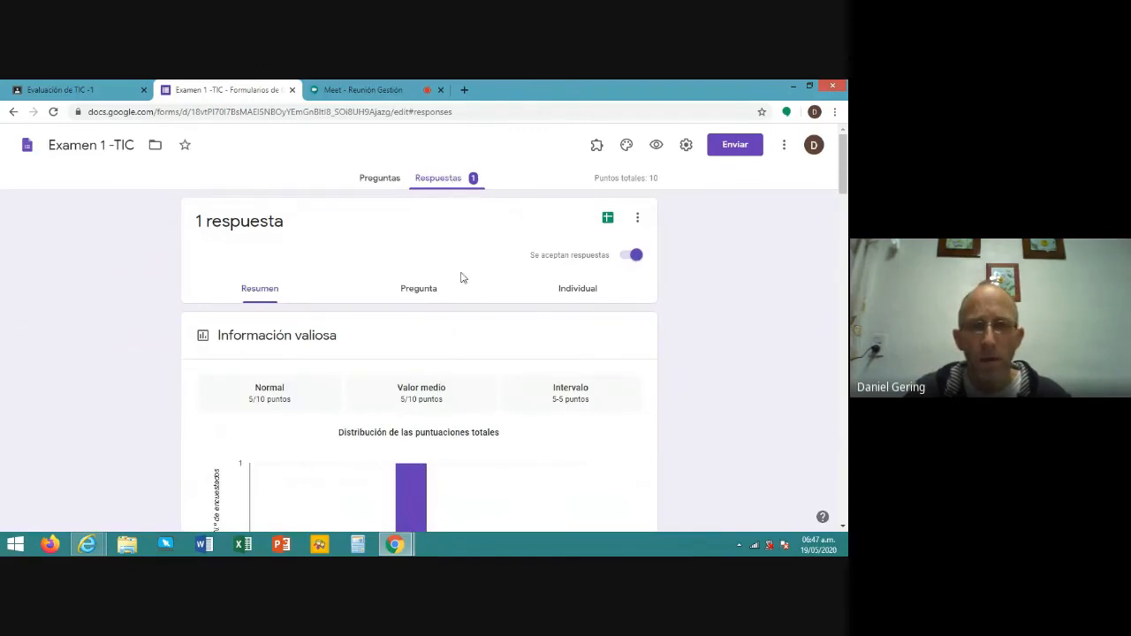
pyautogui.scroll(-4, 461, 277)
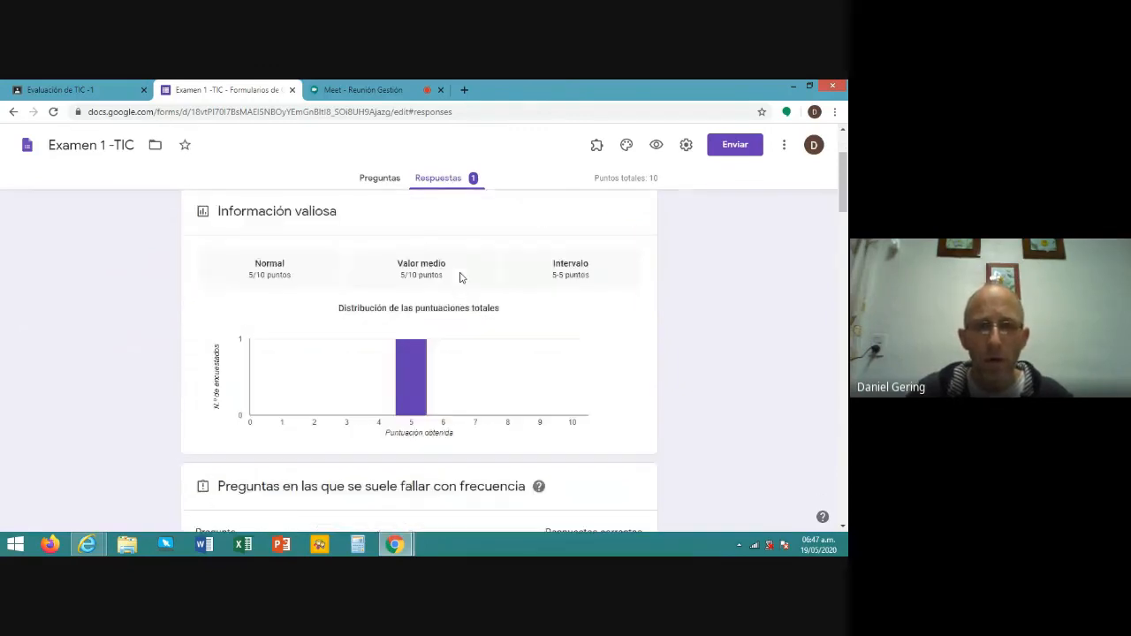
pyautogui.scroll(-2, 460, 277)
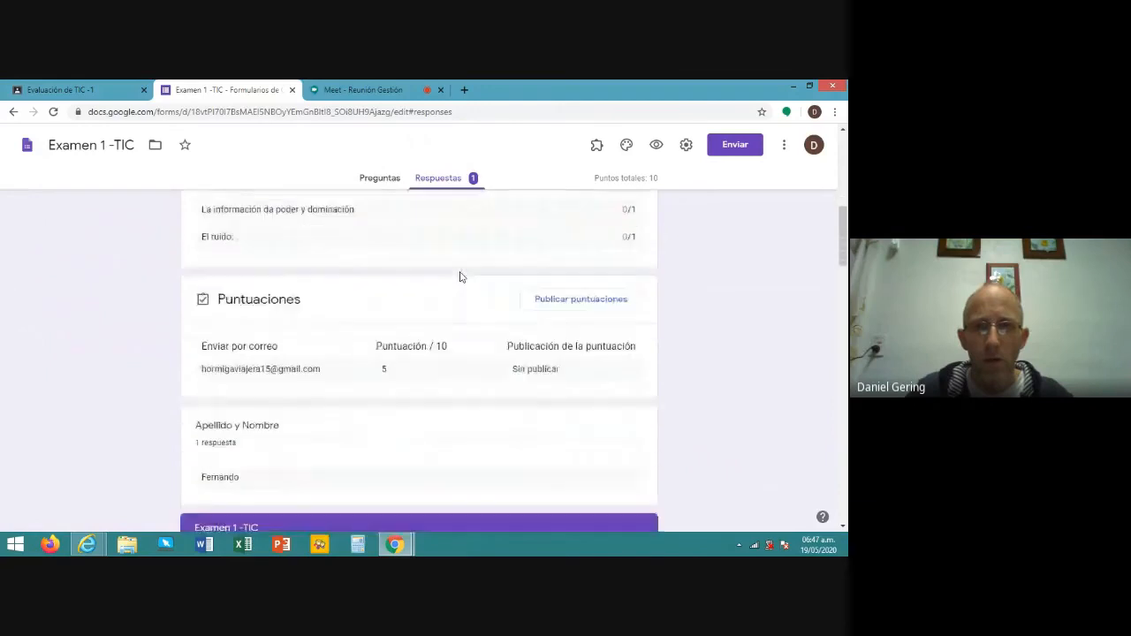
pyautogui.scroll(2, 459, 276)
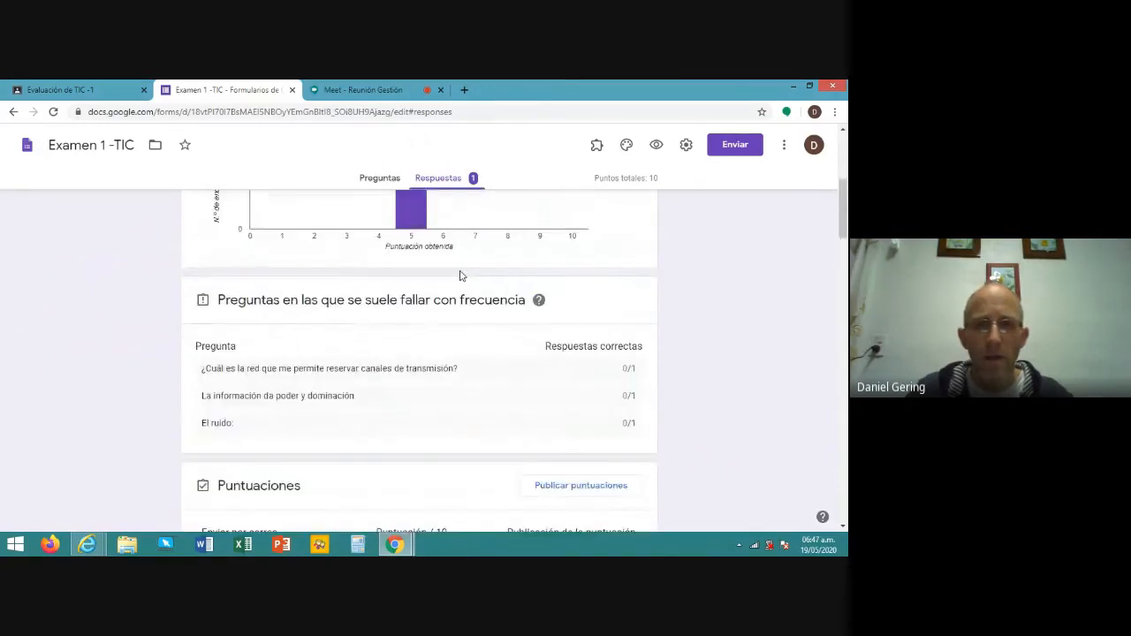
pyautogui.scroll(2, 459, 276)
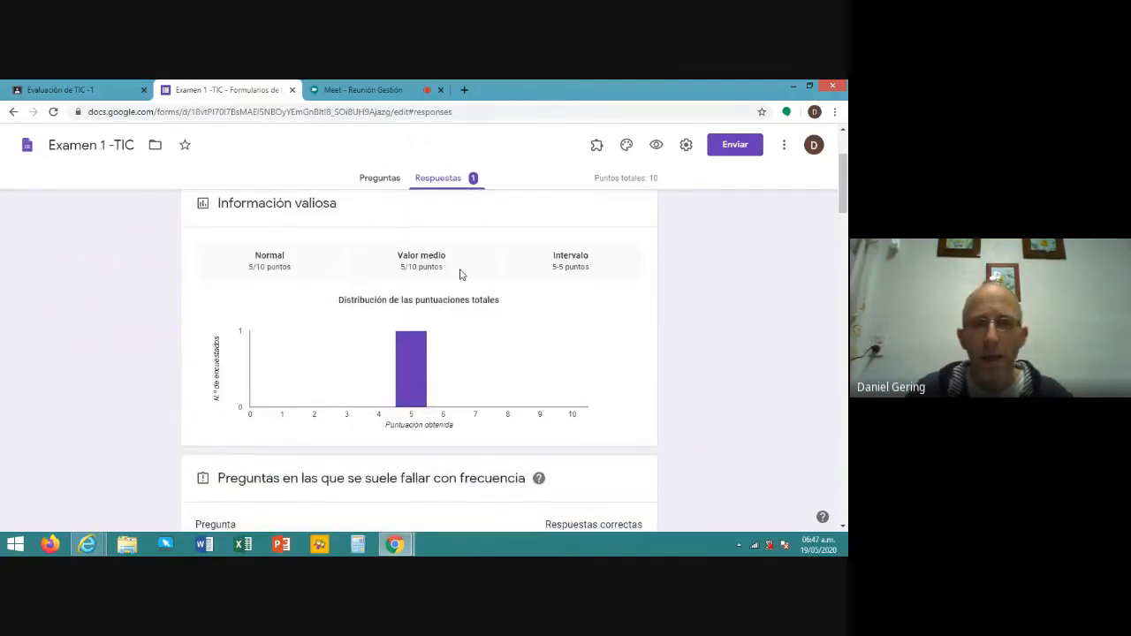
pyautogui.scroll(-6, 460, 274)
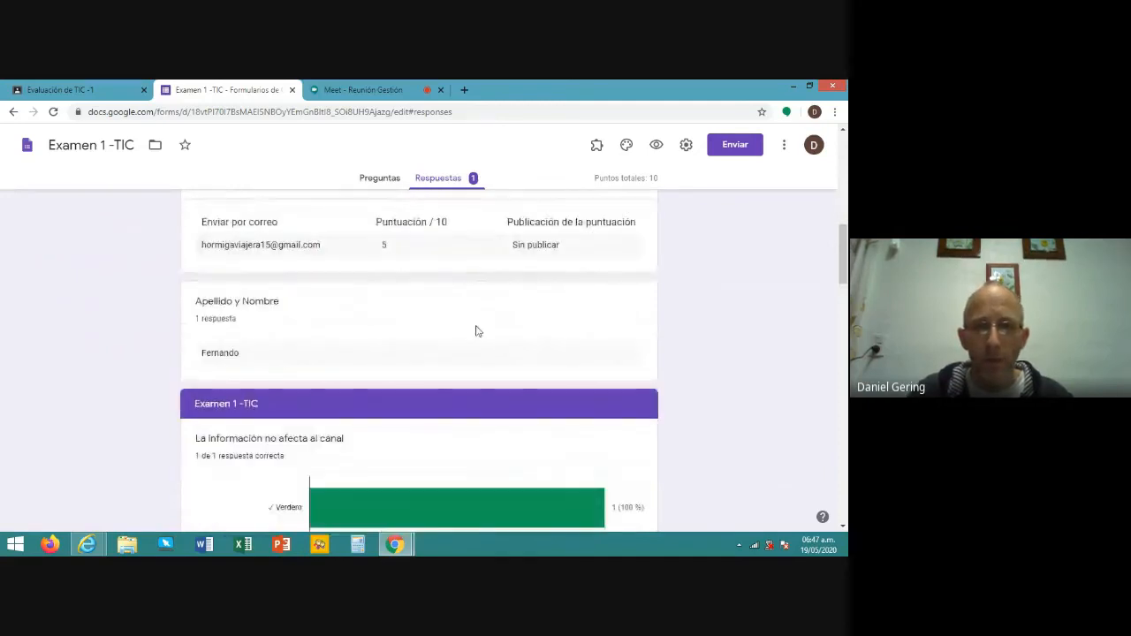
pyautogui.scroll(-2, 484, 341)
pyautogui.scroll(-5, 515, 356)
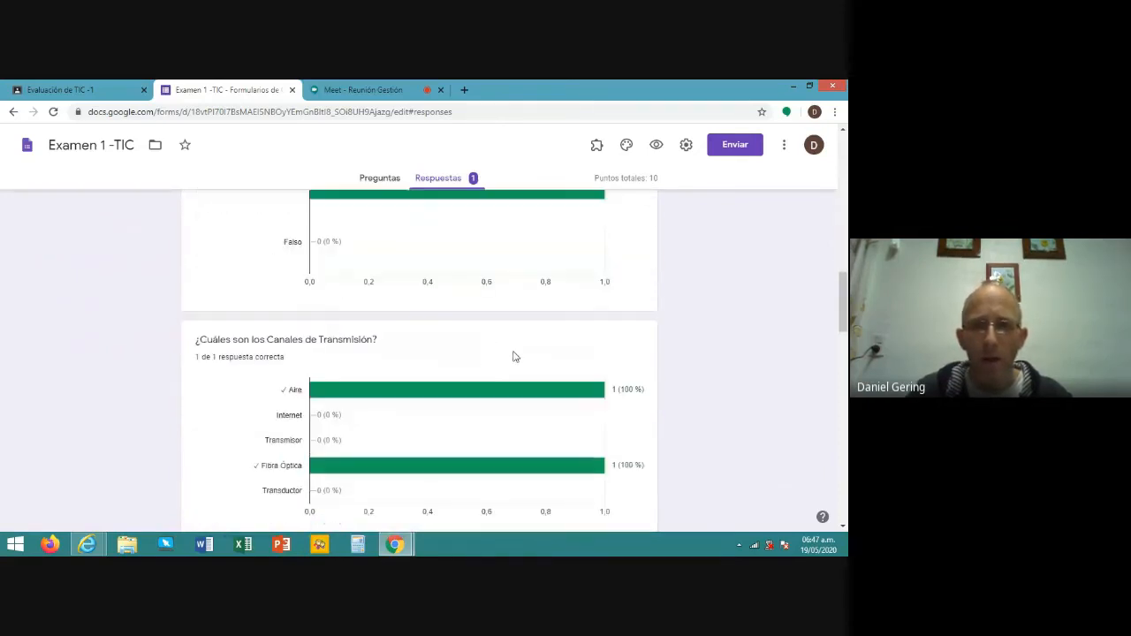
pyautogui.scroll(15, 512, 352)
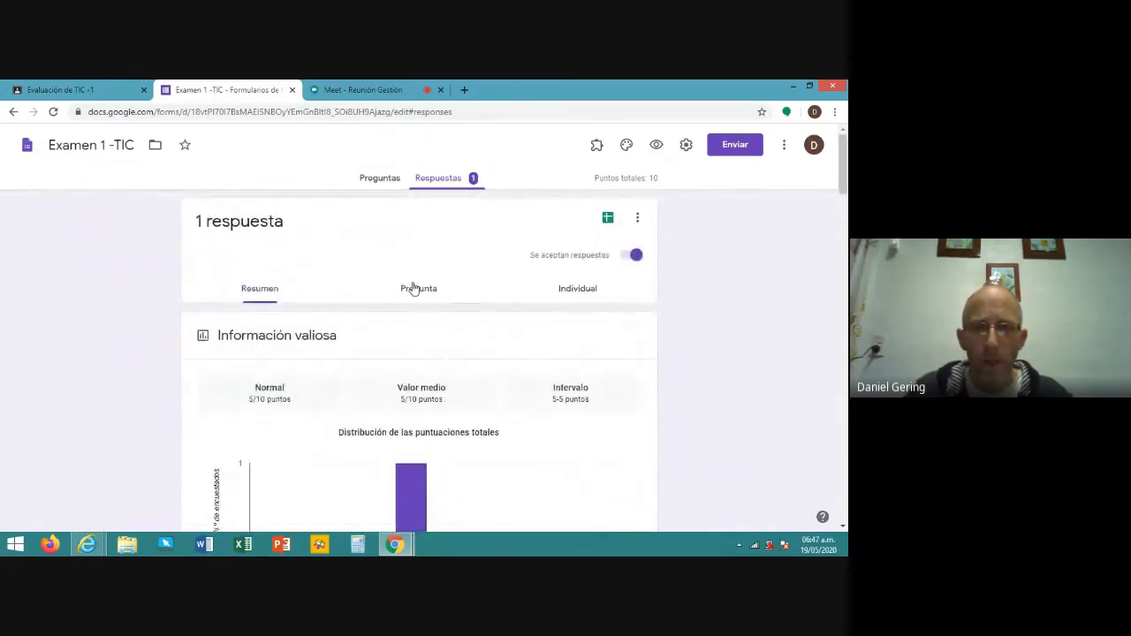
pyautogui.click(584, 293)
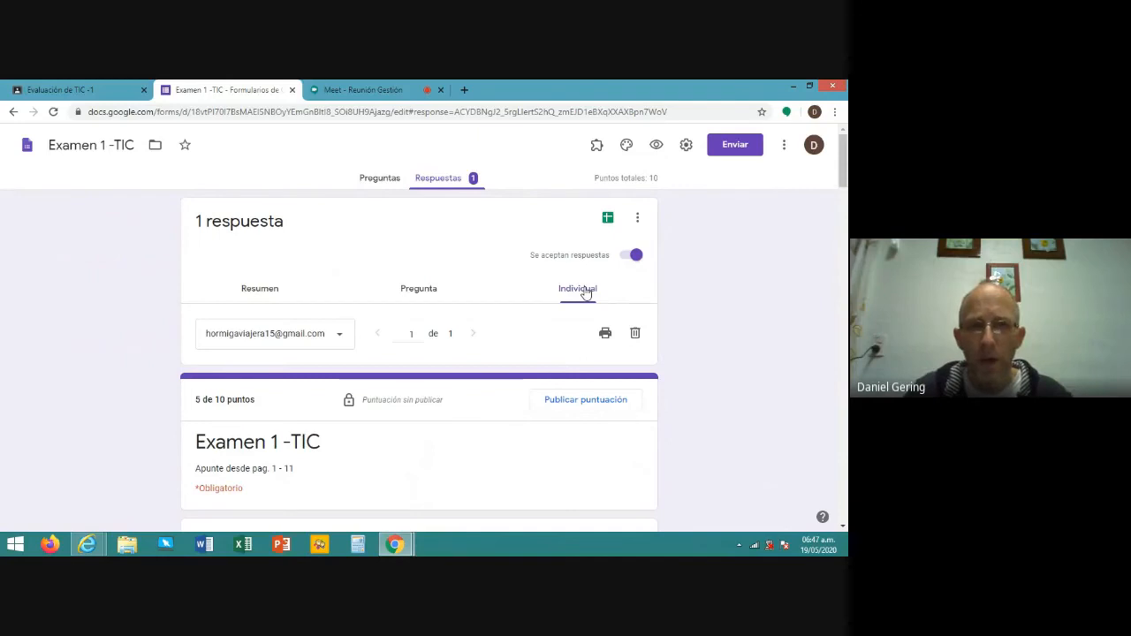
# - Scroll through the student's graded answers, noting Redes por Paquetes and Tal vez marked incorrect
pyautogui.scroll(-2, 556, 379)
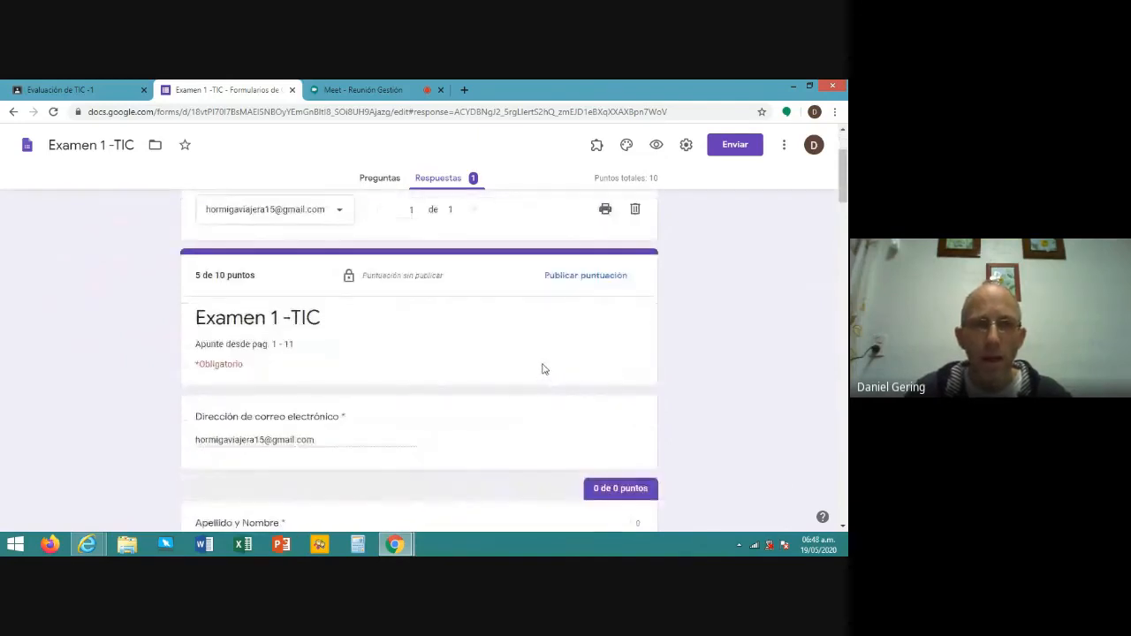
pyautogui.scroll(-4, 541, 370)
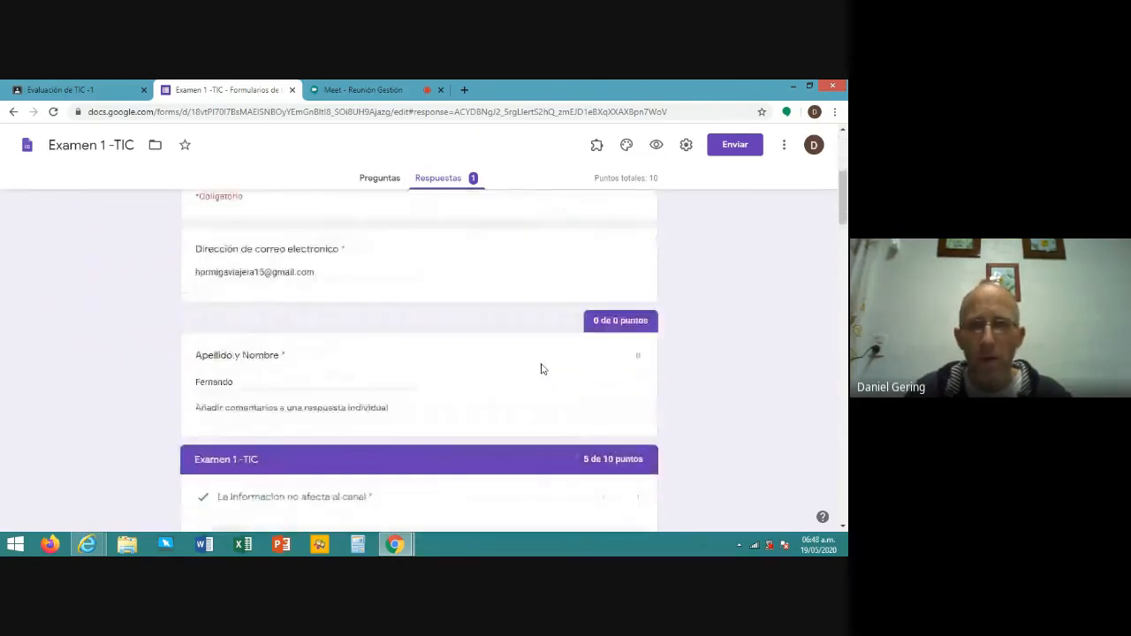
pyautogui.scroll(-2, 645, 353)
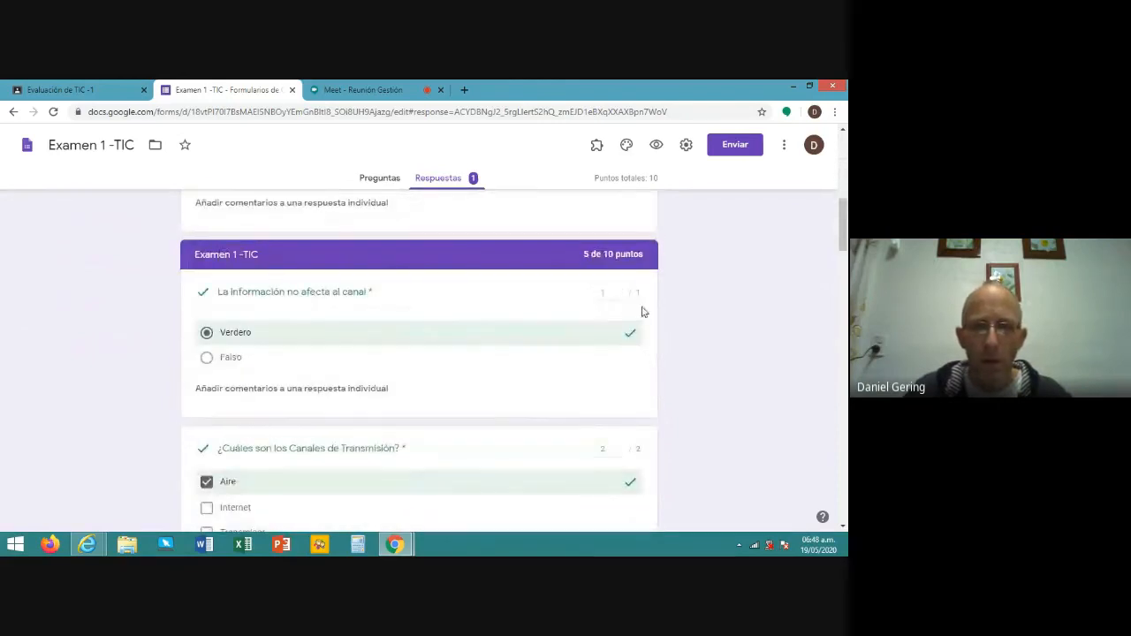
pyautogui.scroll(-3, 588, 426)
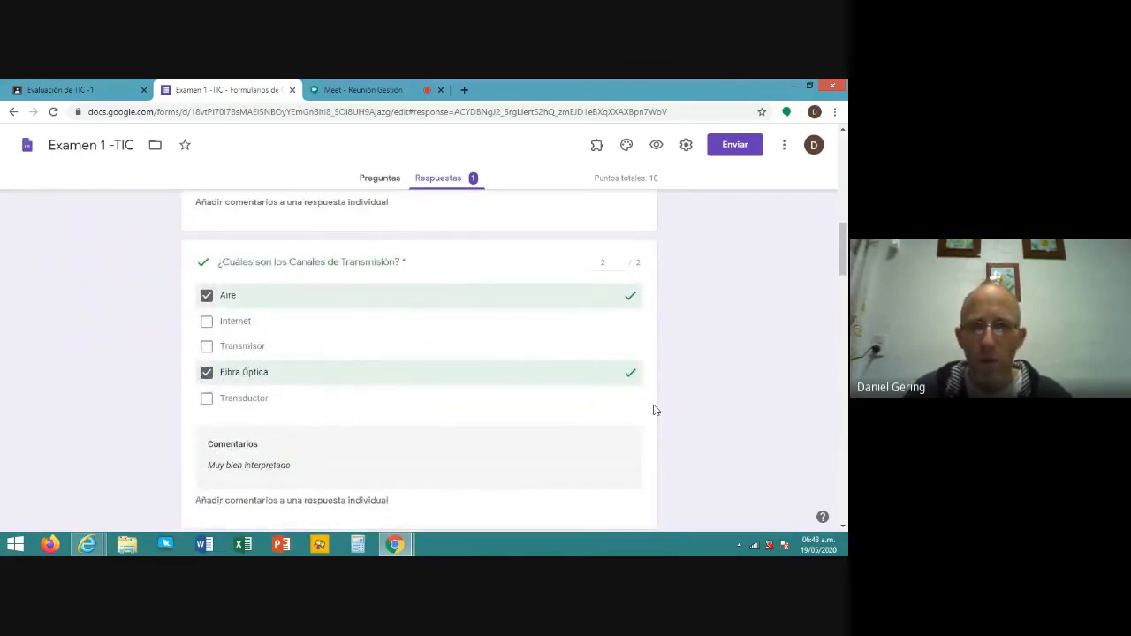
pyautogui.scroll(-3, 655, 409)
pyautogui.scroll(-1, 655, 408)
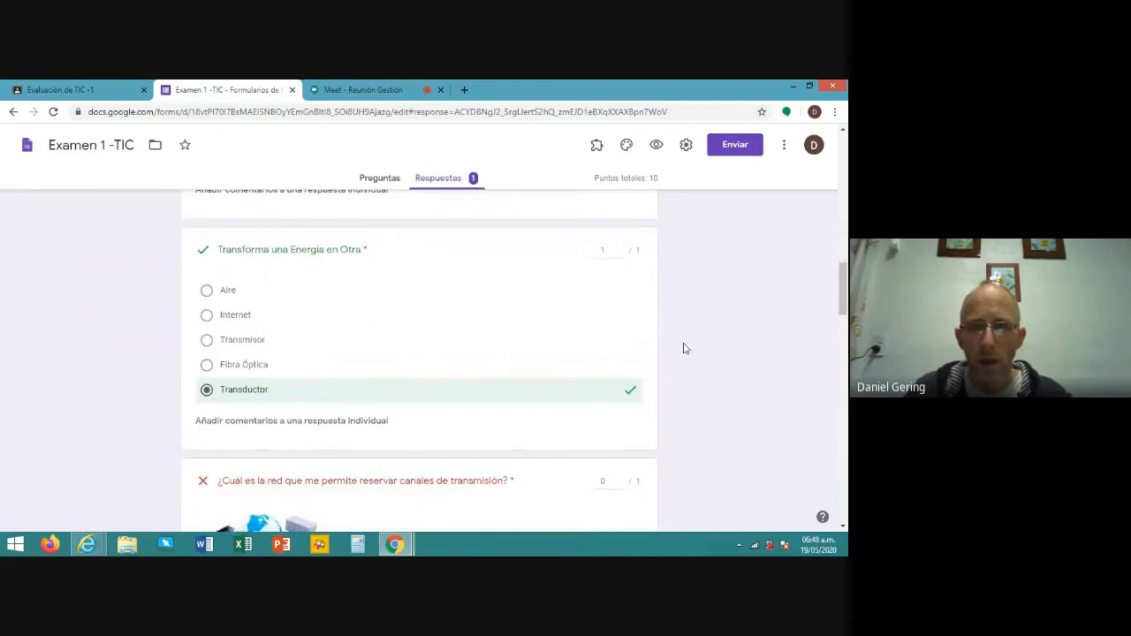
pyautogui.scroll(-1, 694, 354)
pyautogui.scroll(-3, 694, 356)
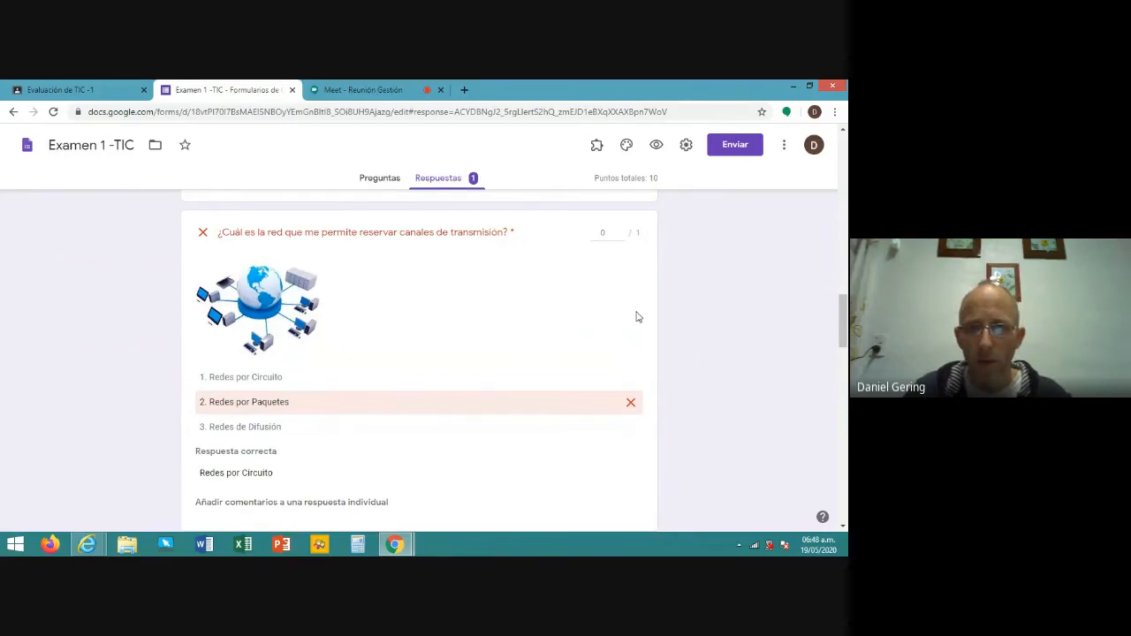
pyautogui.scroll(-3, 638, 316)
pyautogui.scroll(-2, 638, 317)
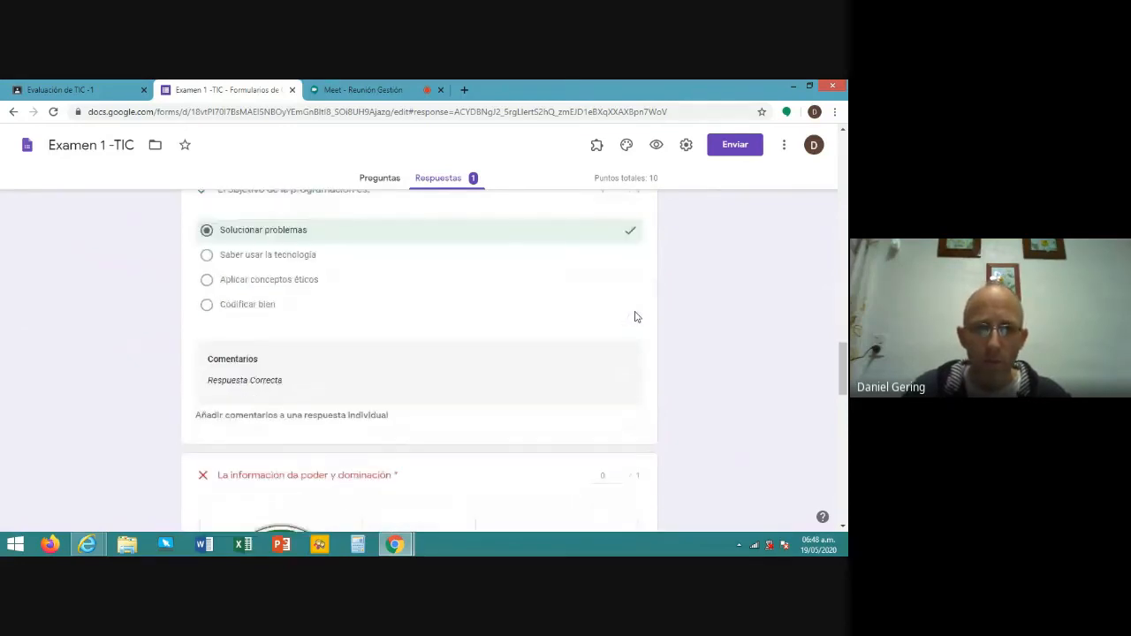
pyautogui.scroll(-6, 635, 317)
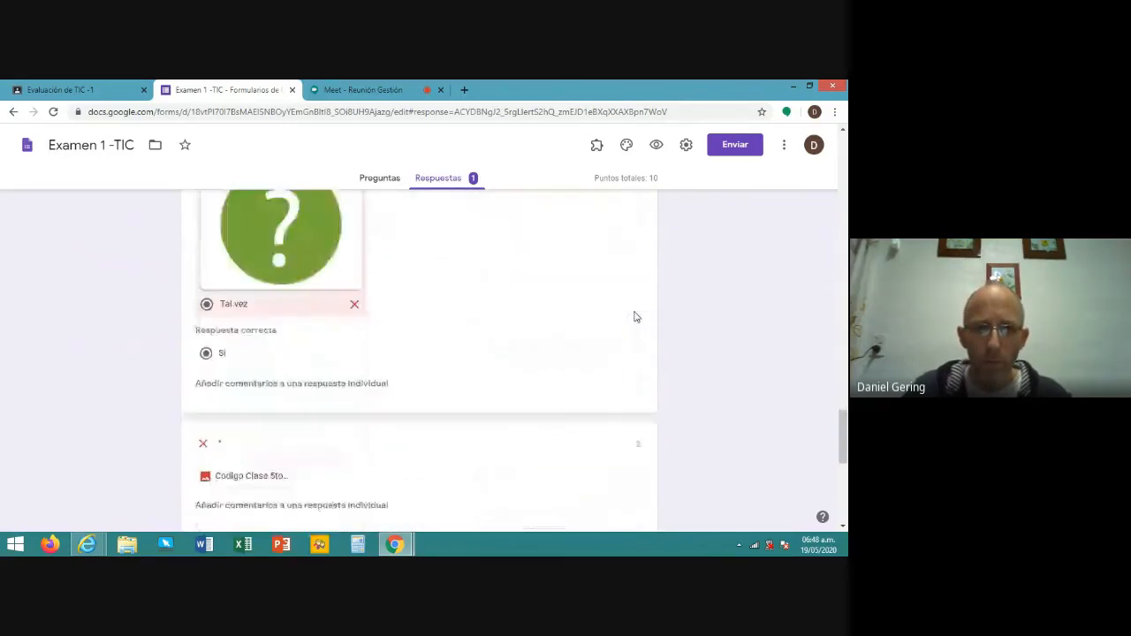
pyautogui.scroll(-2, 635, 317)
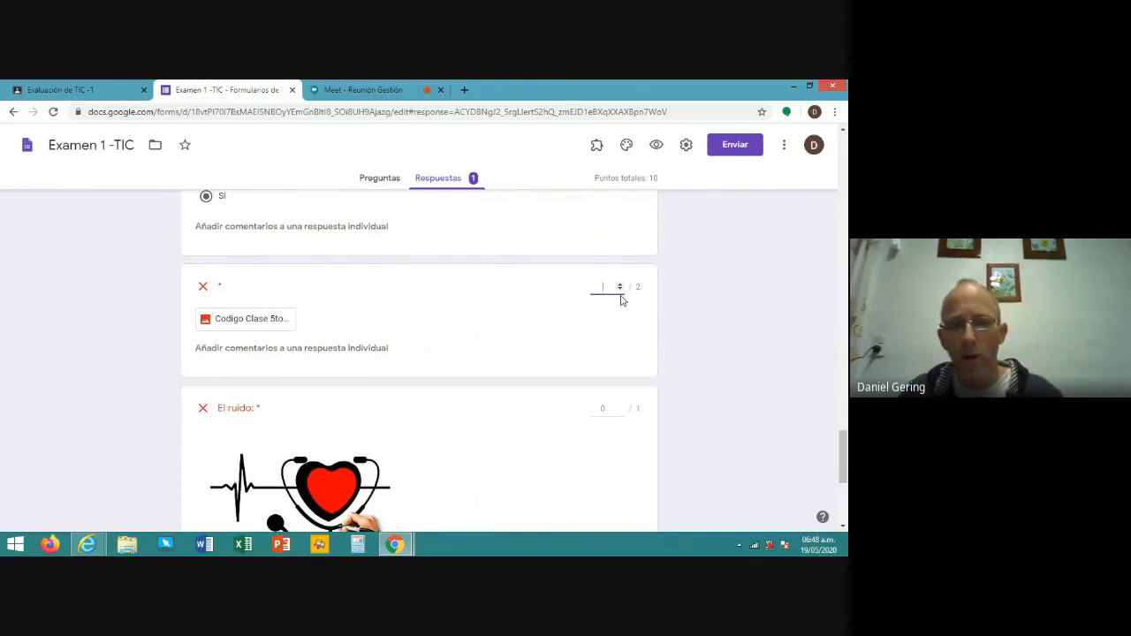
# - Give the file-upload answer 2 out of 2 points and review the remaining answers
pyautogui.write('2')
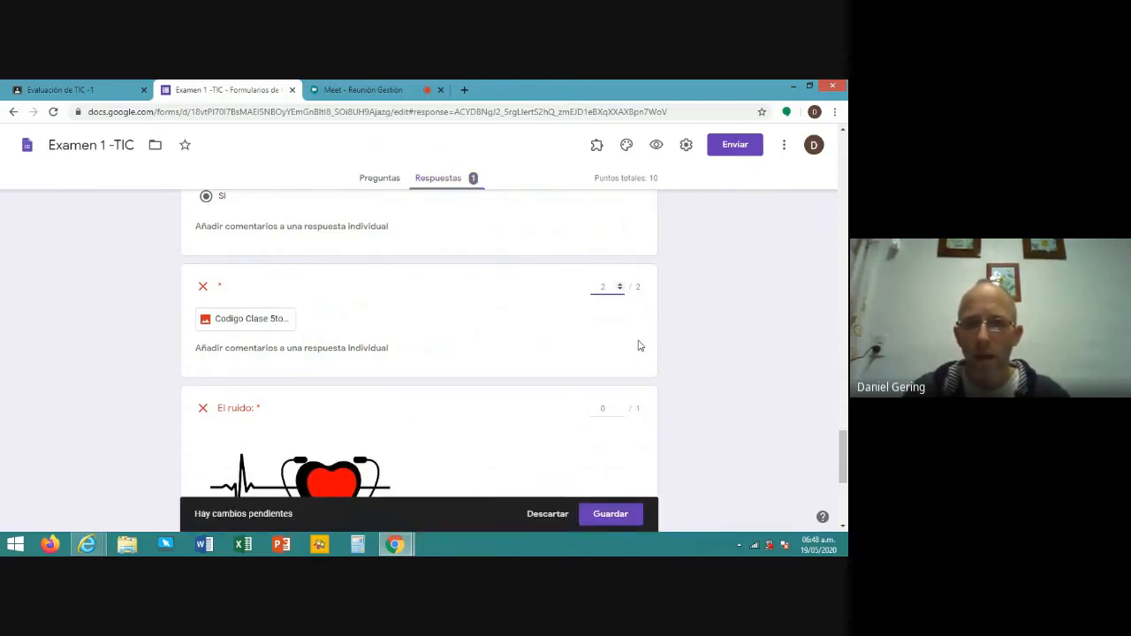
pyautogui.scroll(-3, 640, 346)
pyautogui.scroll(3, 640, 346)
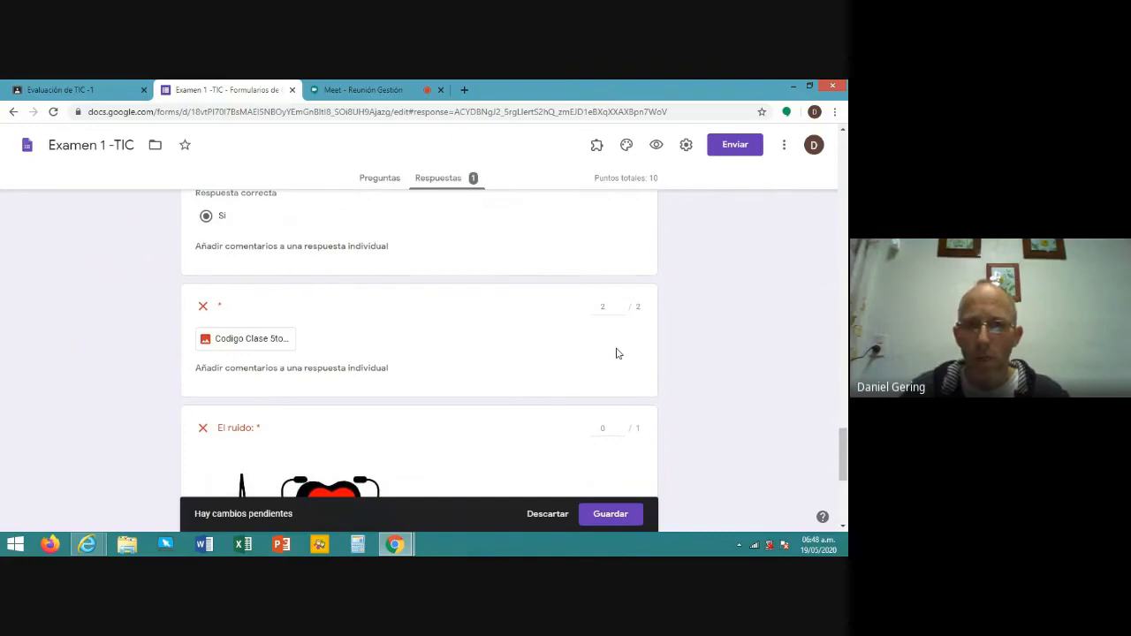
pyautogui.scroll(-3, 616, 354)
pyautogui.scroll(-2, 553, 340)
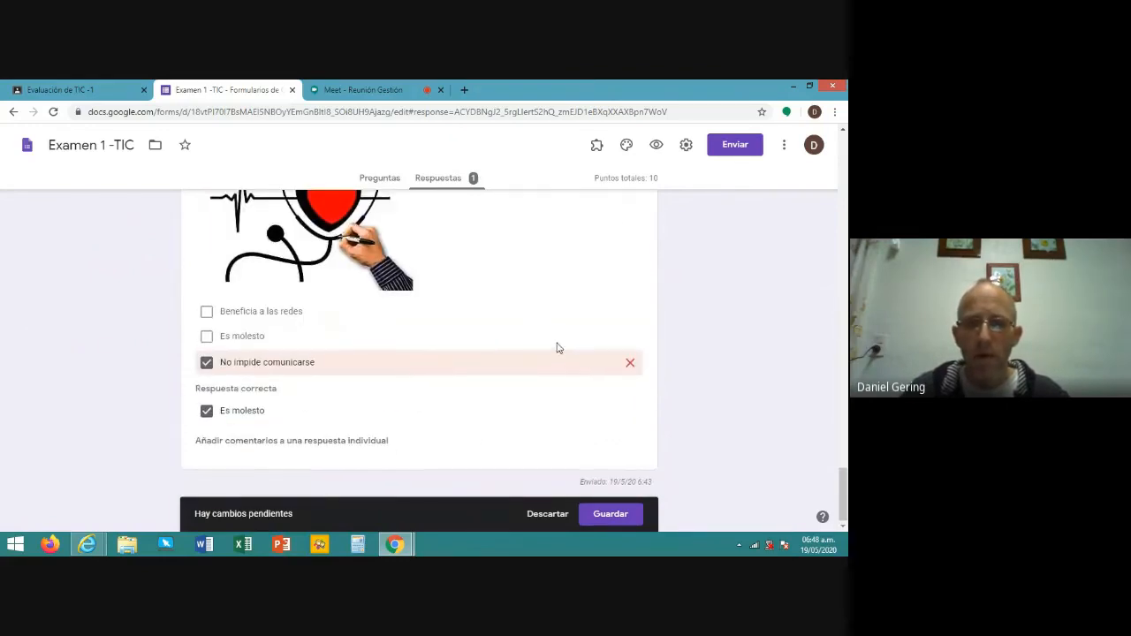
pyautogui.scroll(12, 557, 347)
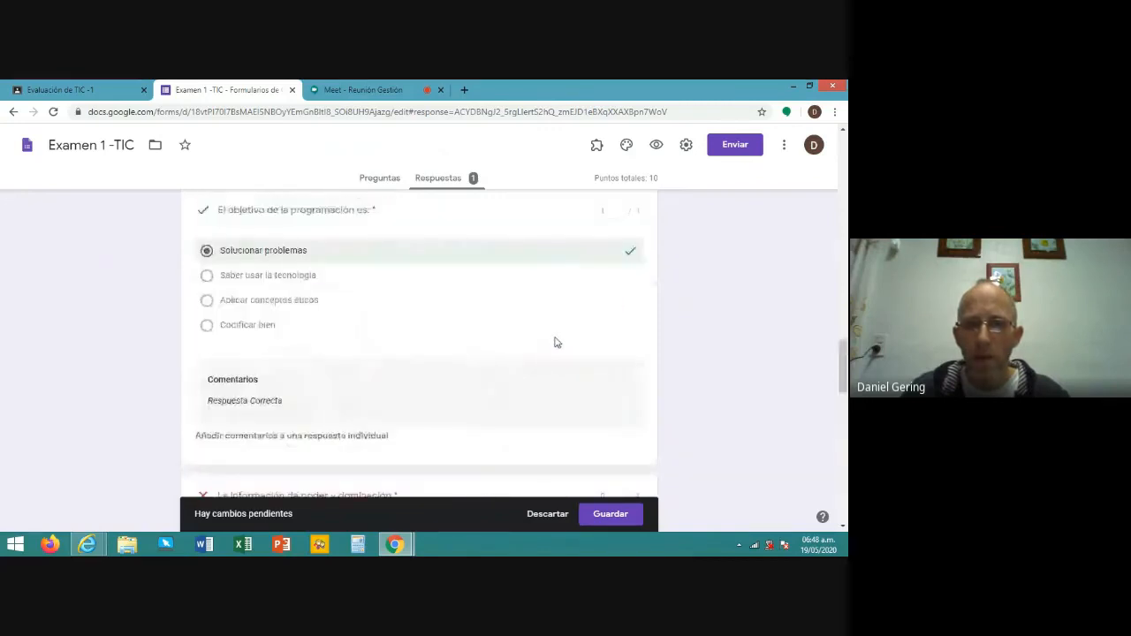
pyautogui.scroll(-3, 555, 342)
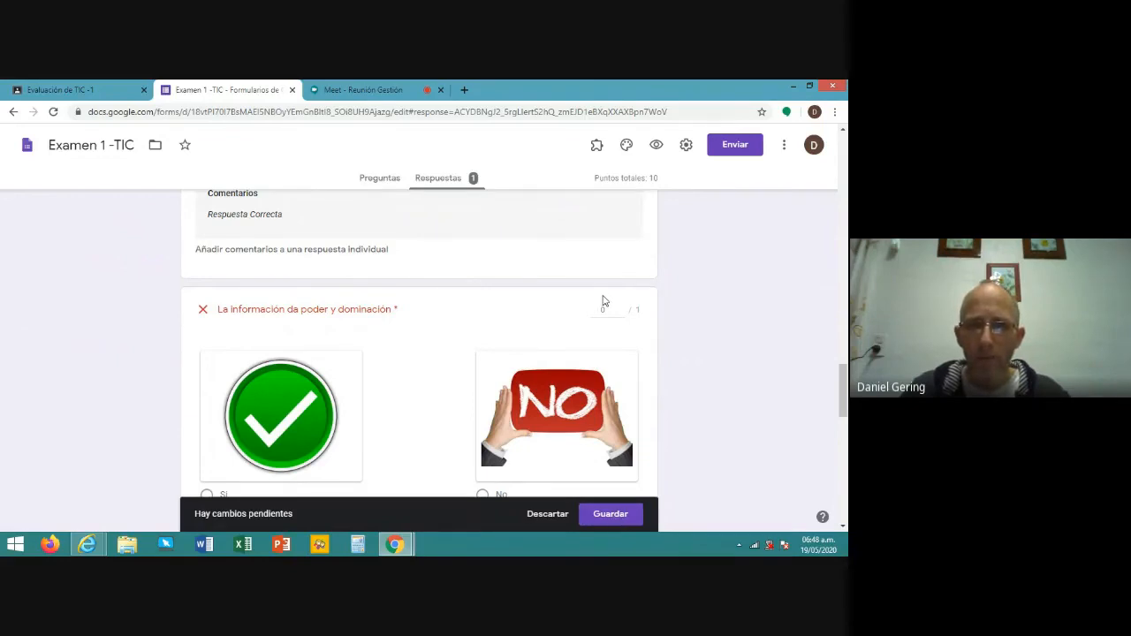
pyautogui.scroll(4, 604, 301)
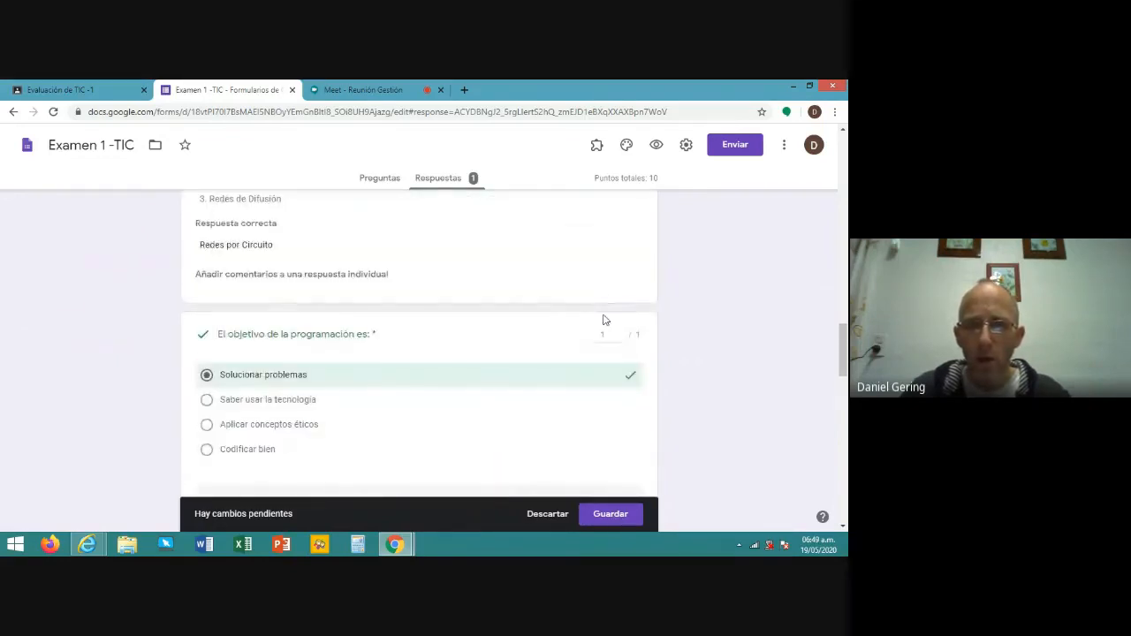
pyautogui.scroll(-3, 601, 319)
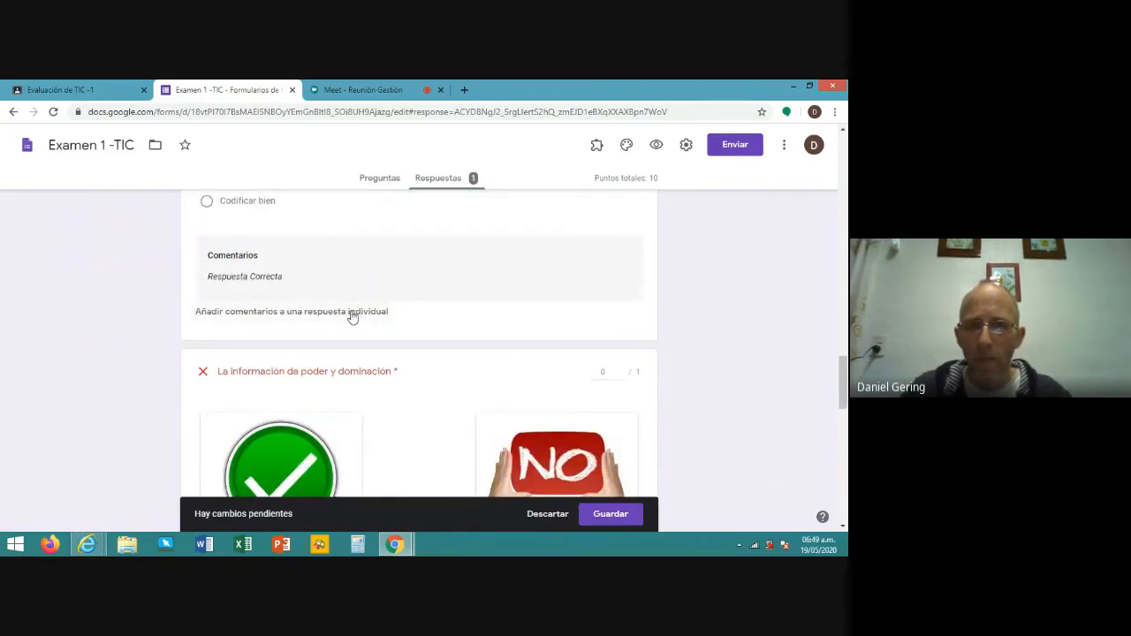
# - Comment 'Bien' on the file-upload answer and save the grading changes at 7 of 10
pyautogui.click(300, 315)
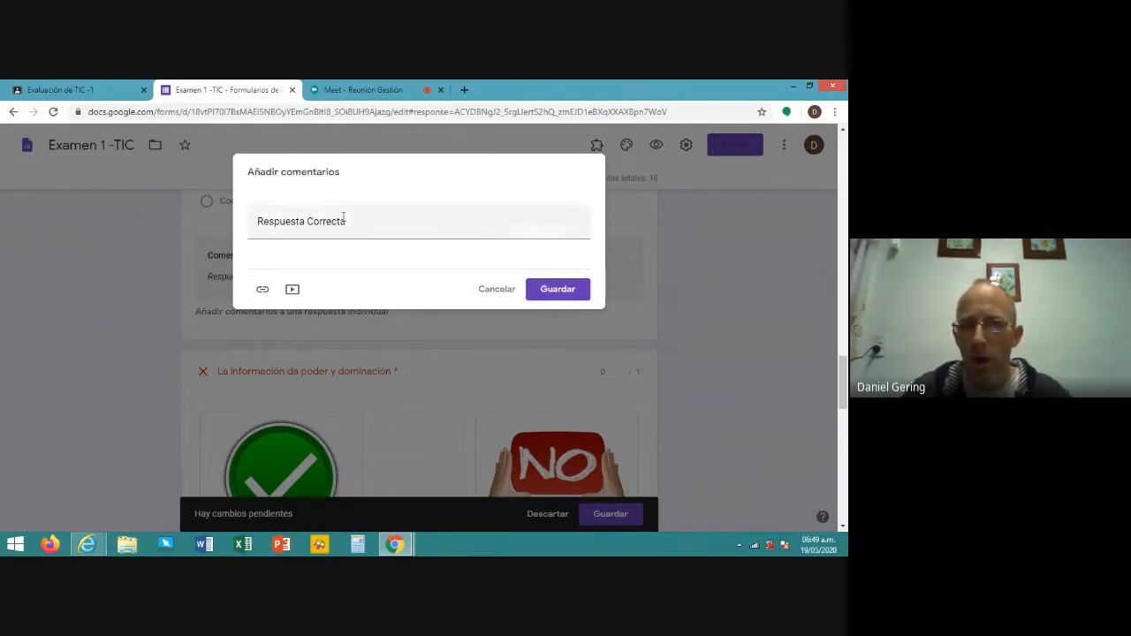
pyautogui.click(498, 290)
pyautogui.scroll(-5, 528, 283)
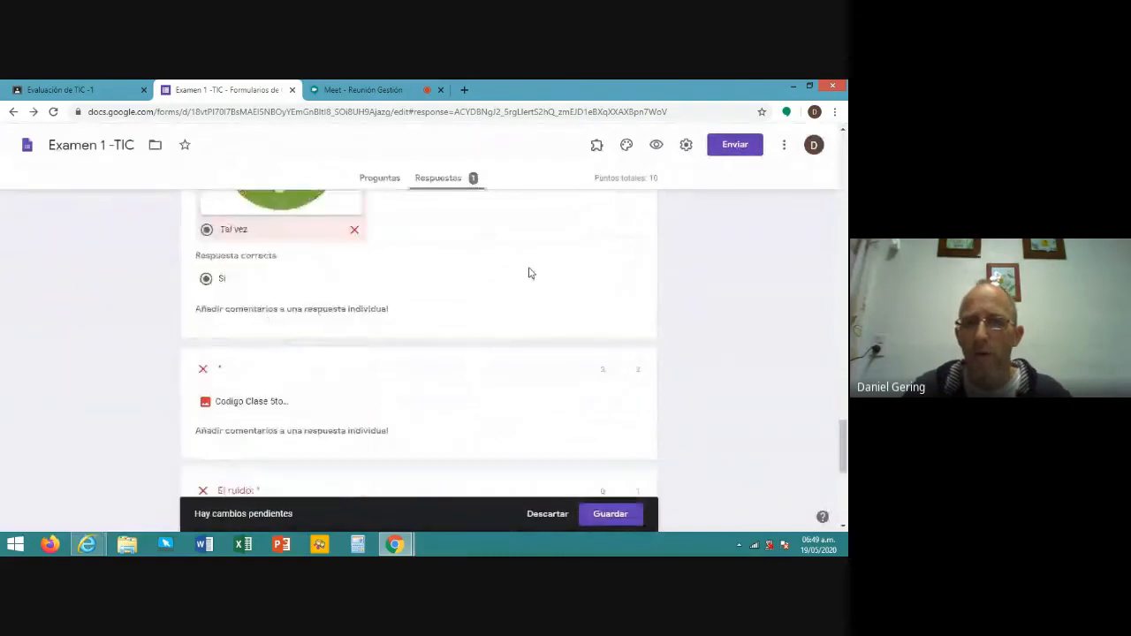
pyautogui.scroll(-3, 530, 270)
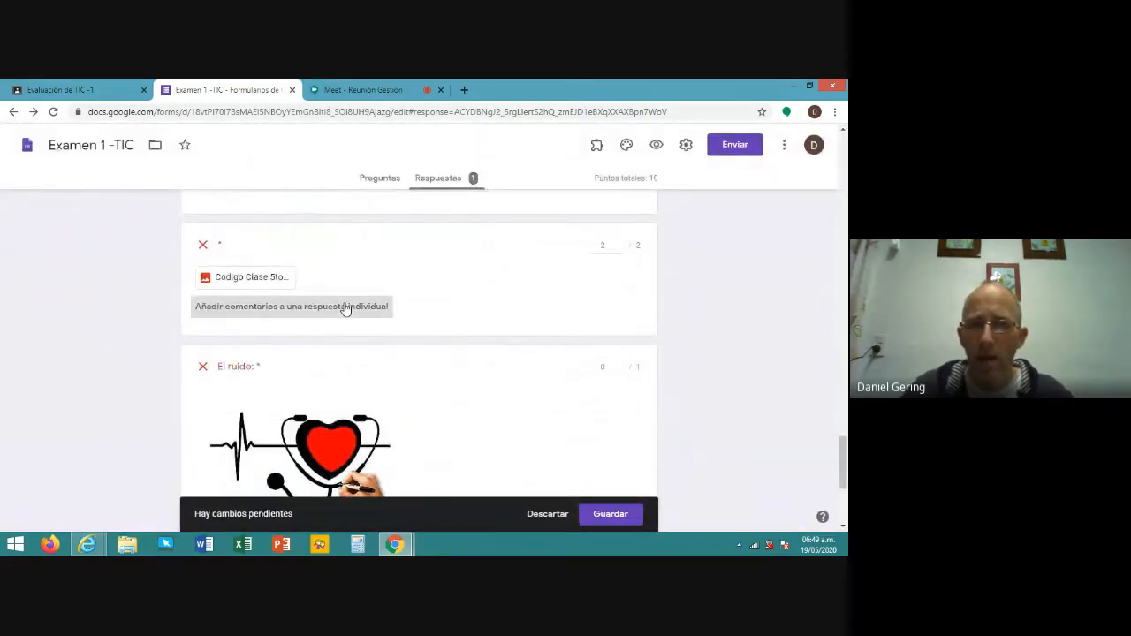
pyautogui.click(346, 307)
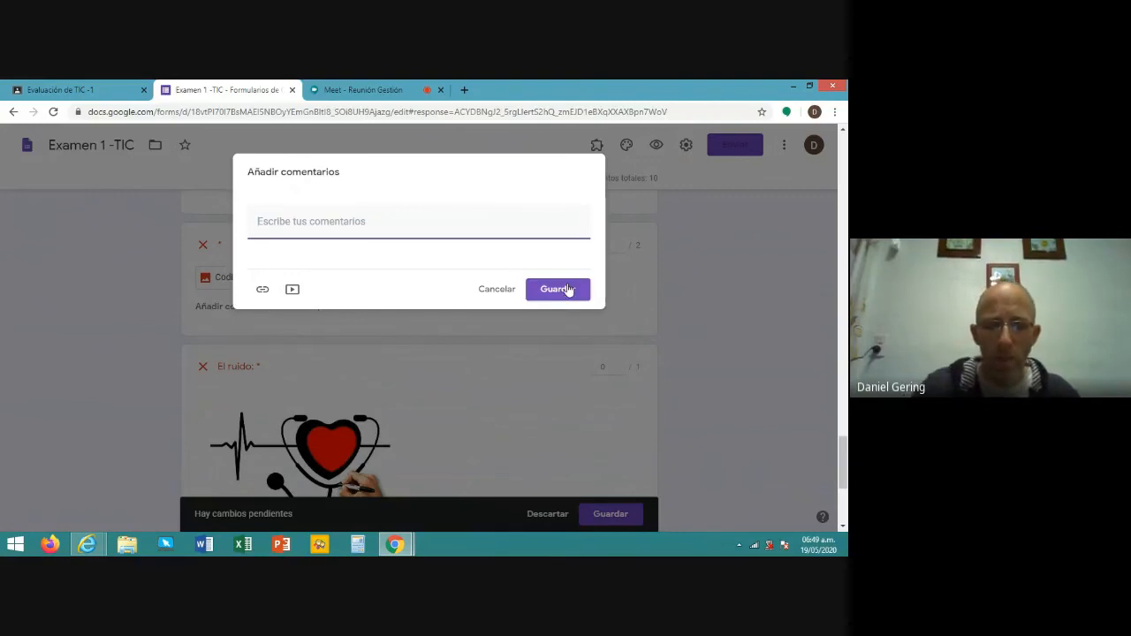
pyautogui.write('Bien')
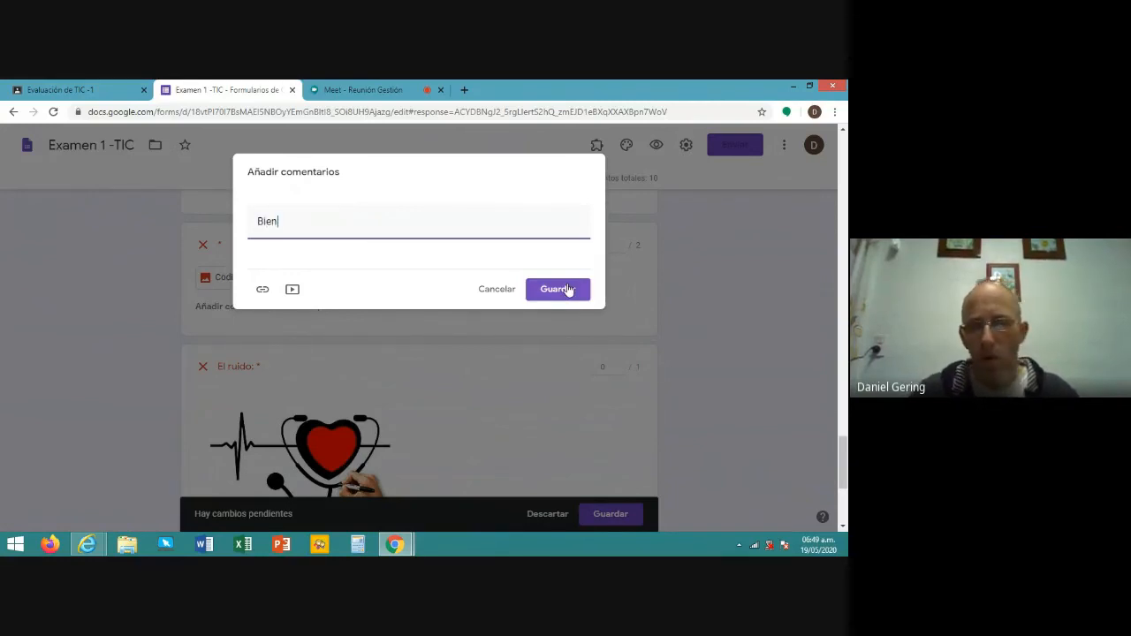
pyautogui.click(566, 292)
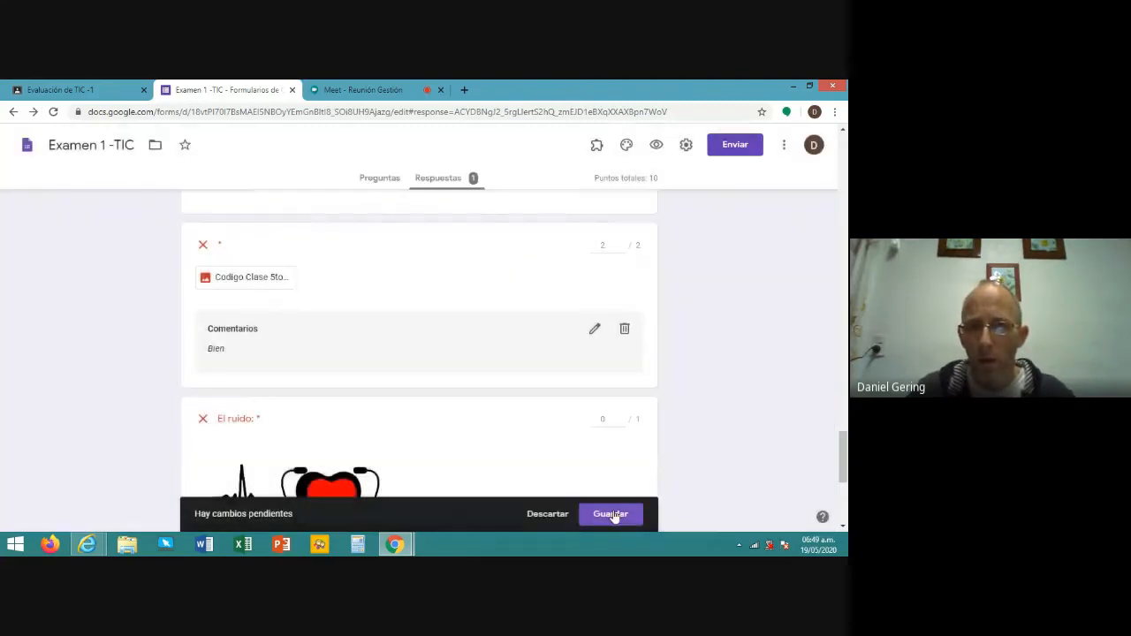
pyautogui.click(610, 513)
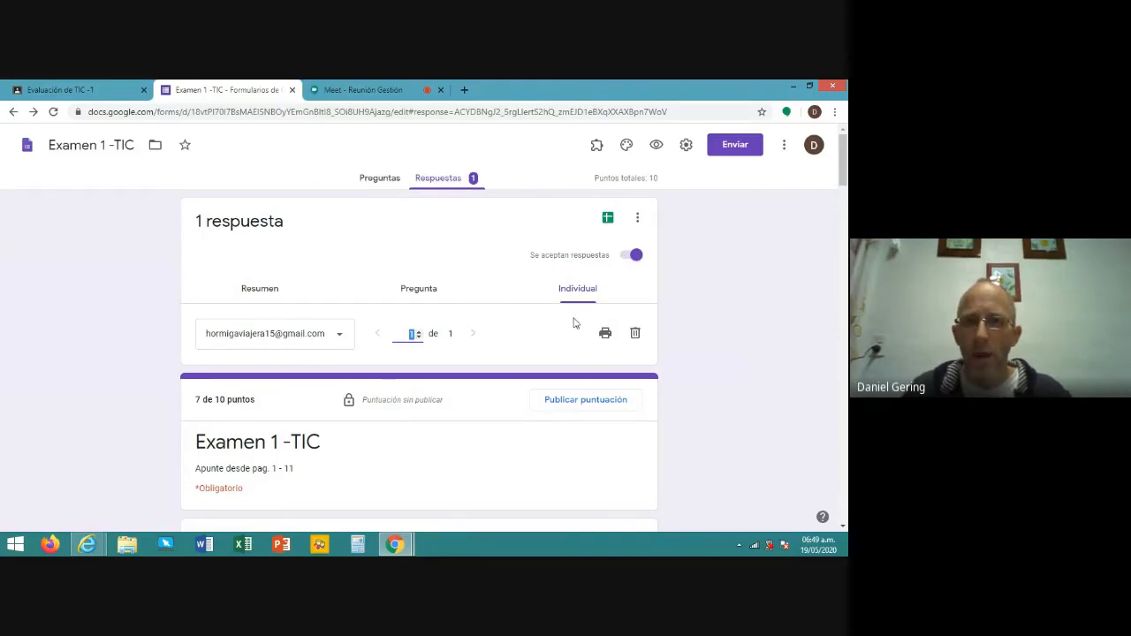
# - Publish the 7 of 10 score to the respondent and send the notification email
pyautogui.scroll(-1, 575, 319)
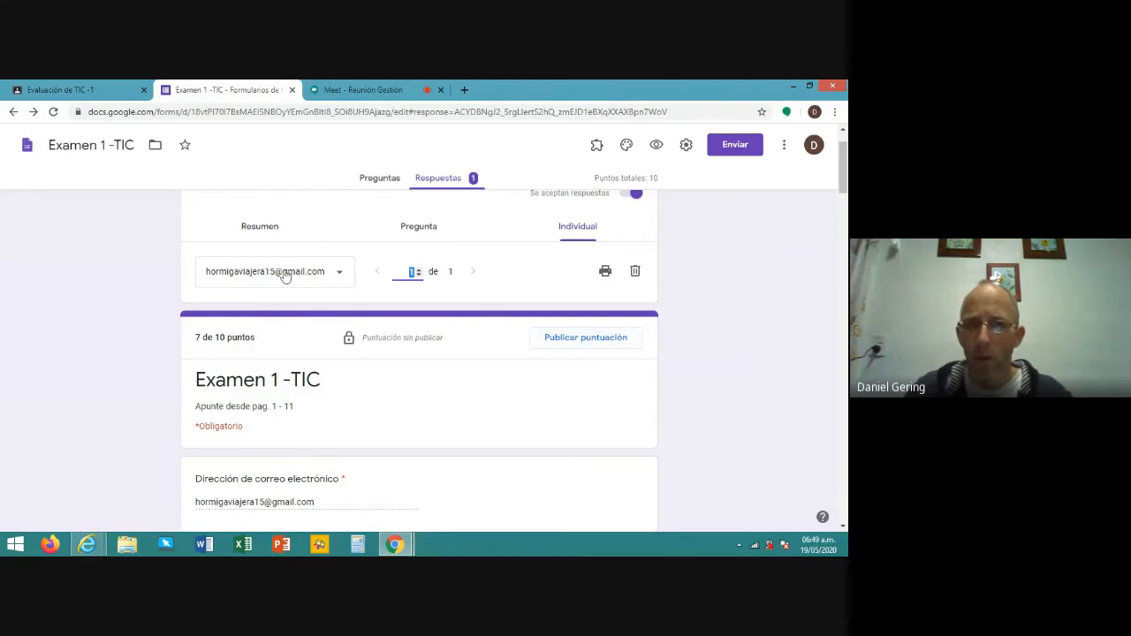
pyautogui.click(584, 342)
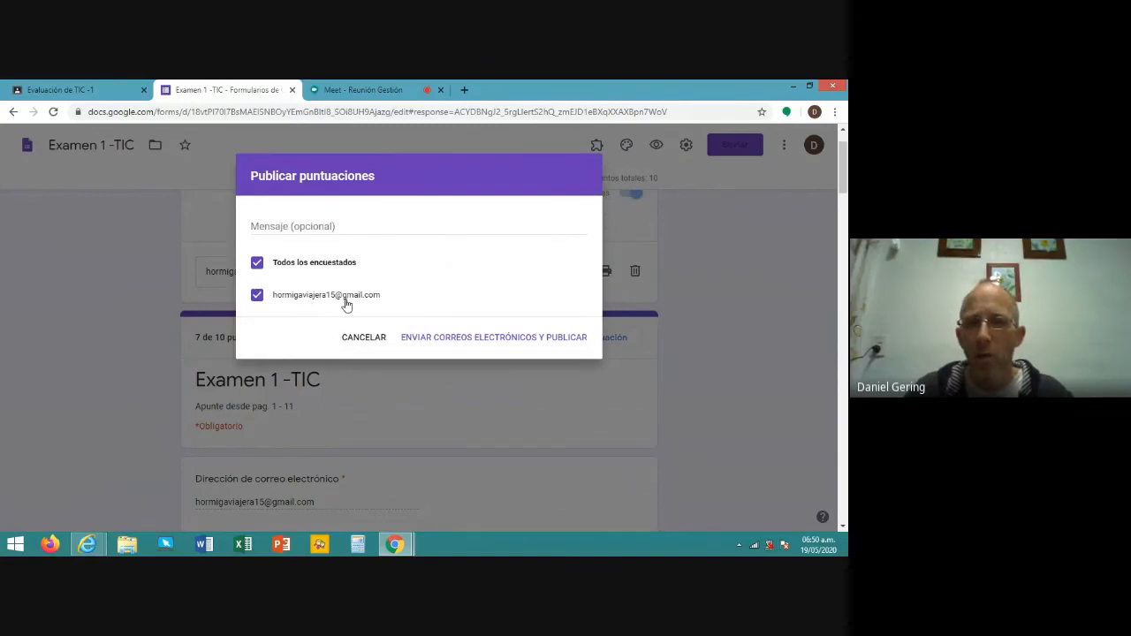
pyautogui.click(463, 338)
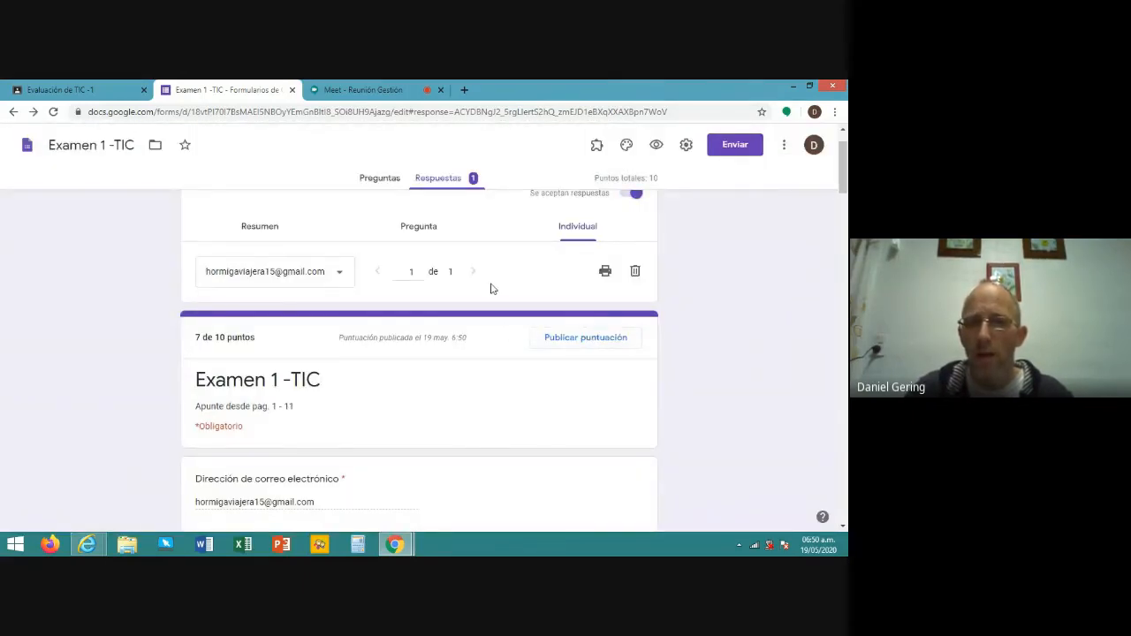
# - Switch off 'Se aceptan respuestas' so the quiz stops accepting responses
pyautogui.scroll(-4, 489, 286)
pyautogui.scroll(3, 488, 285)
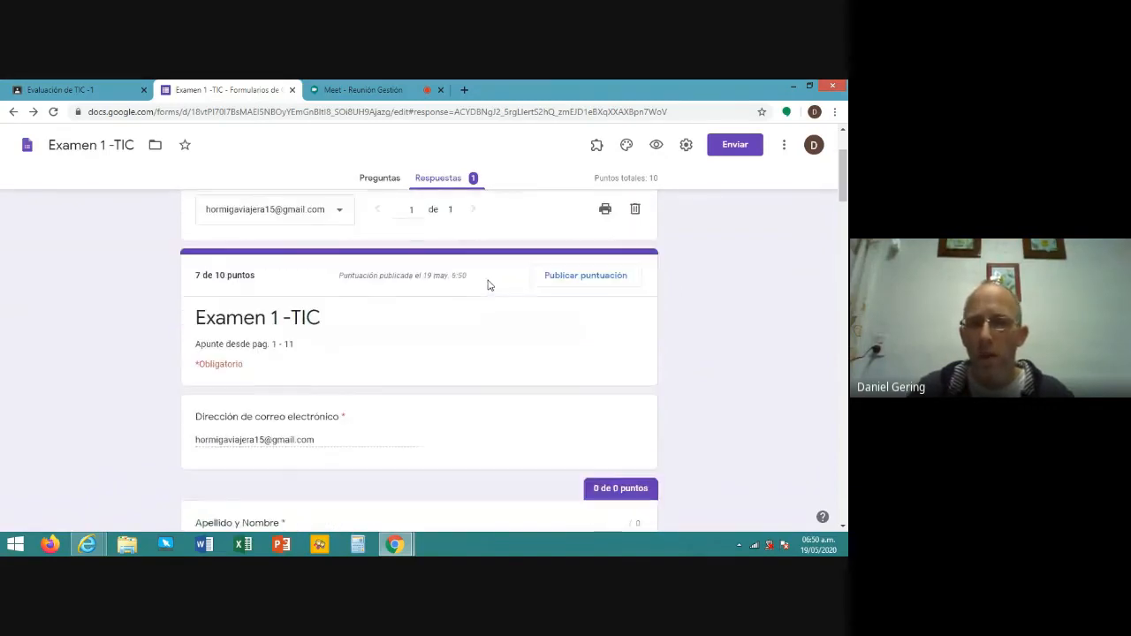
pyautogui.scroll(2, 489, 286)
pyautogui.scroll(-3, 487, 285)
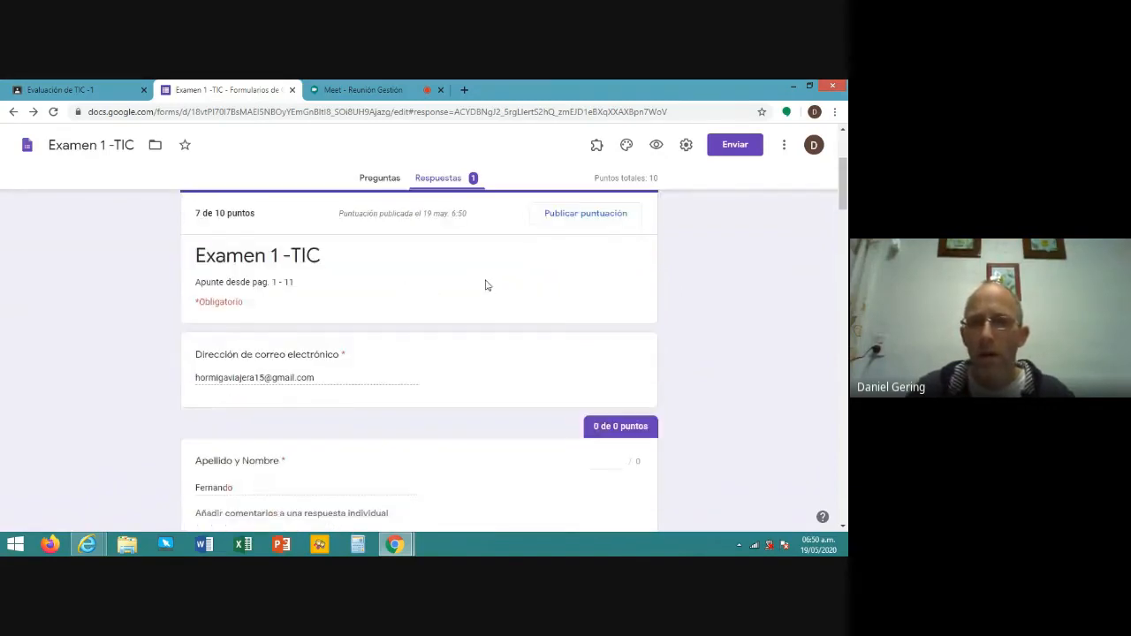
pyautogui.scroll(3, 488, 287)
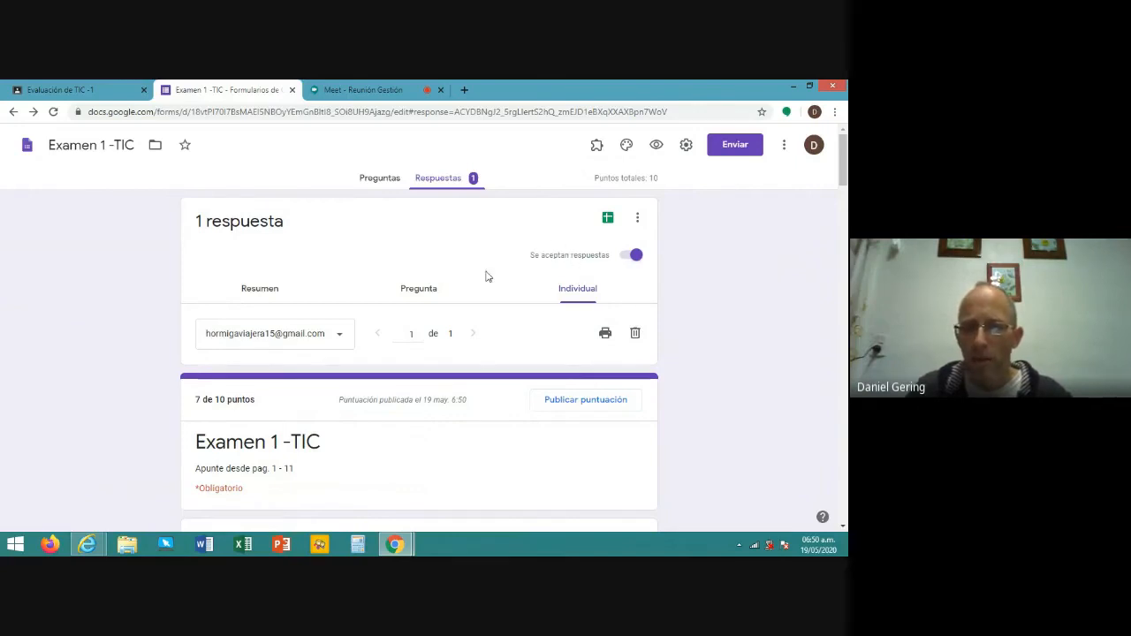
pyautogui.click(634, 256)
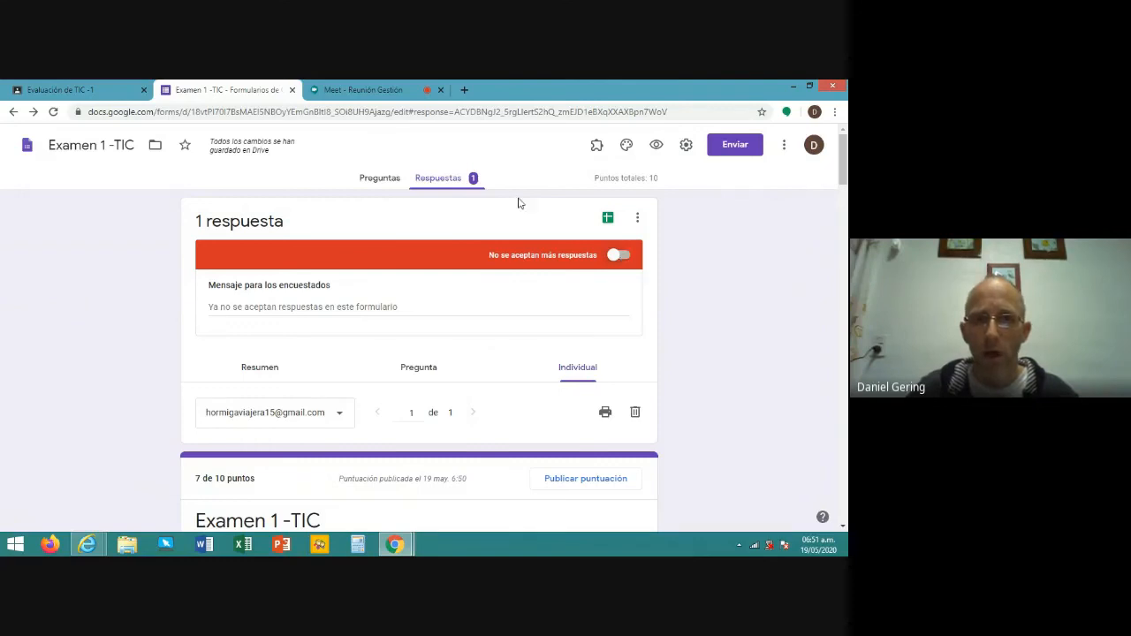
# - Compare the form responses with Classroom and give the student's submission a grade of 10/10
pyautogui.click(80, 92)
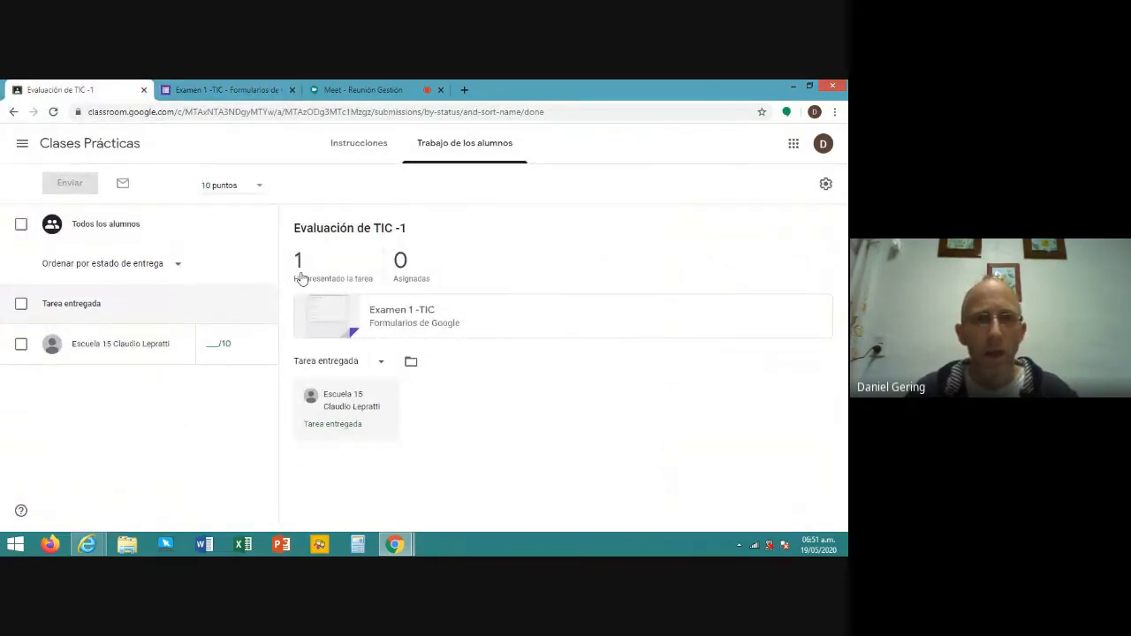
pyautogui.click(233, 95)
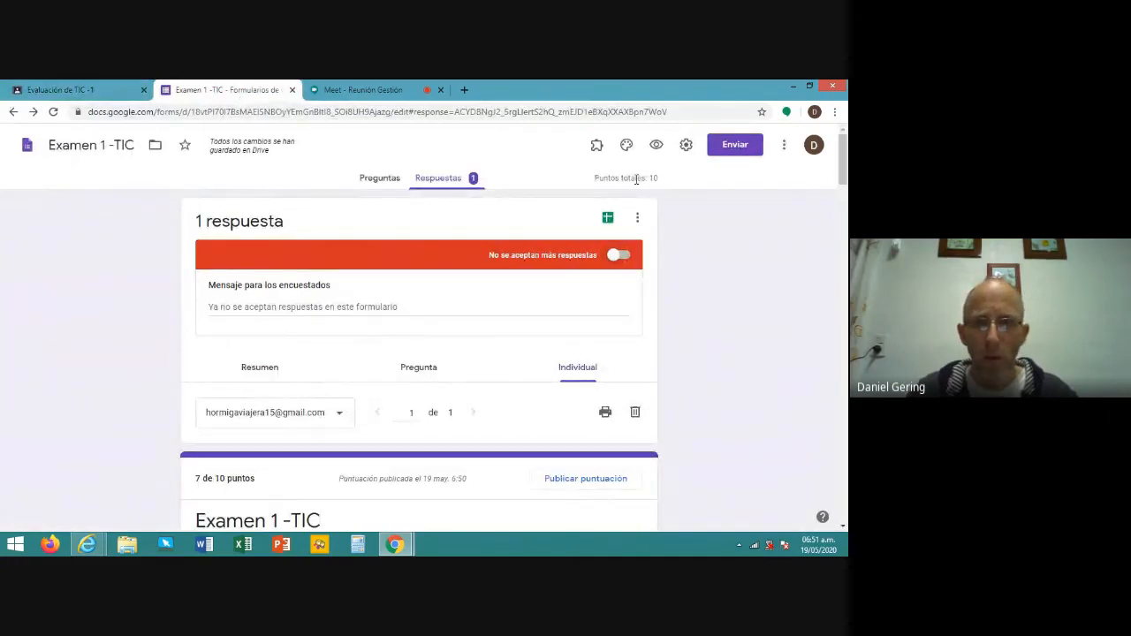
pyautogui.click(77, 91)
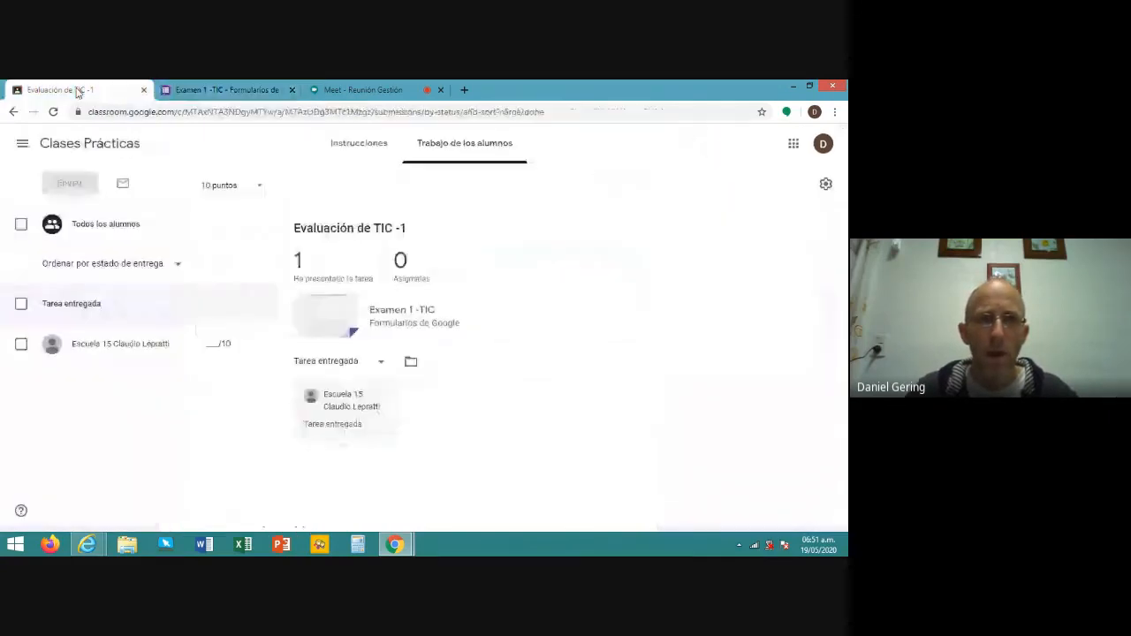
pyautogui.click(221, 347)
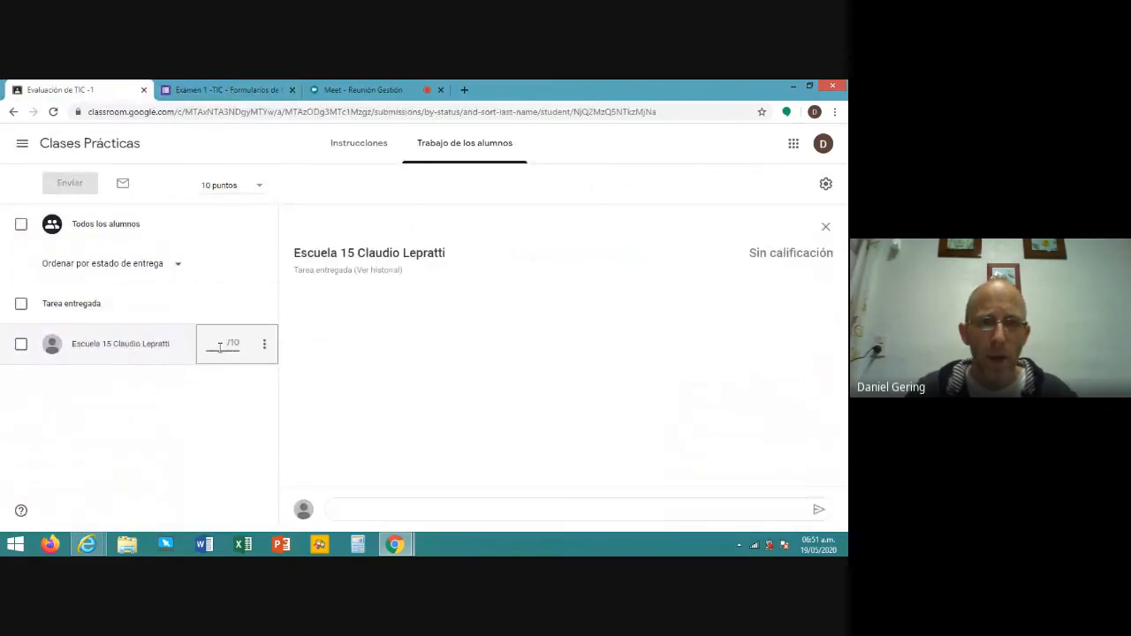
pyautogui.write('10')
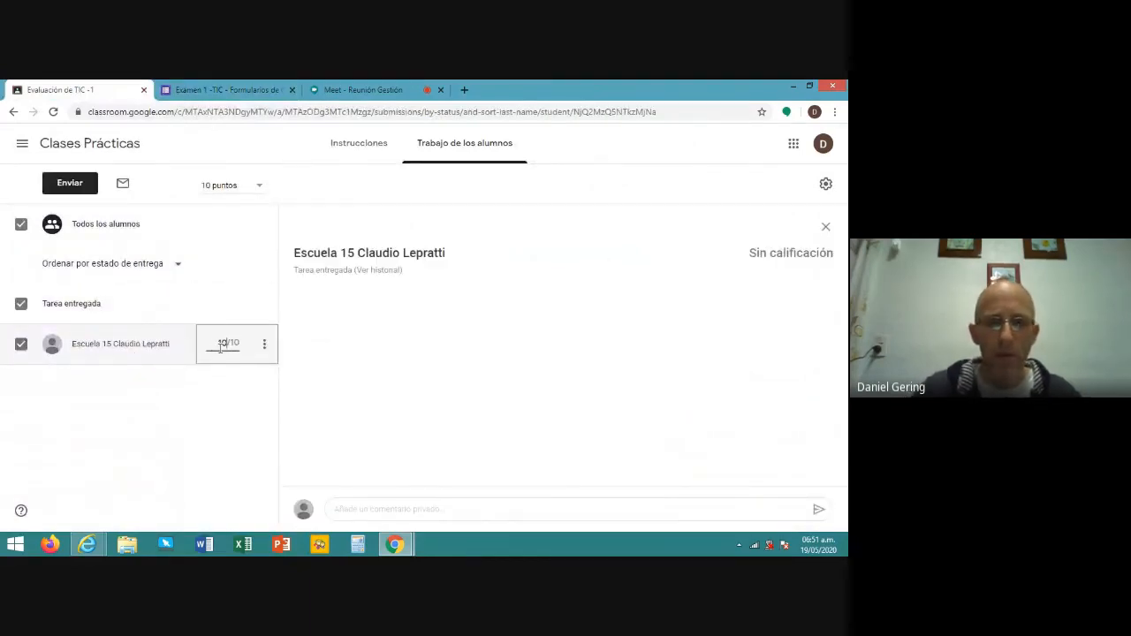
pyautogui.click(230, 392)
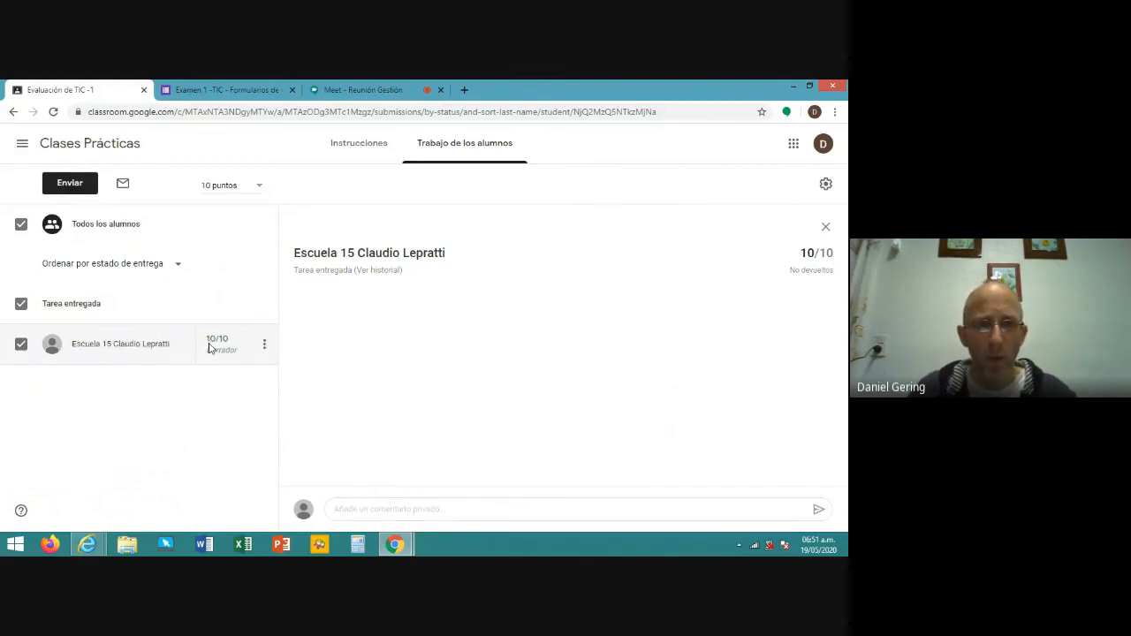
# - Return the graded work to the student and go to the Clases Prácticas stream
pyautogui.click(64, 185)
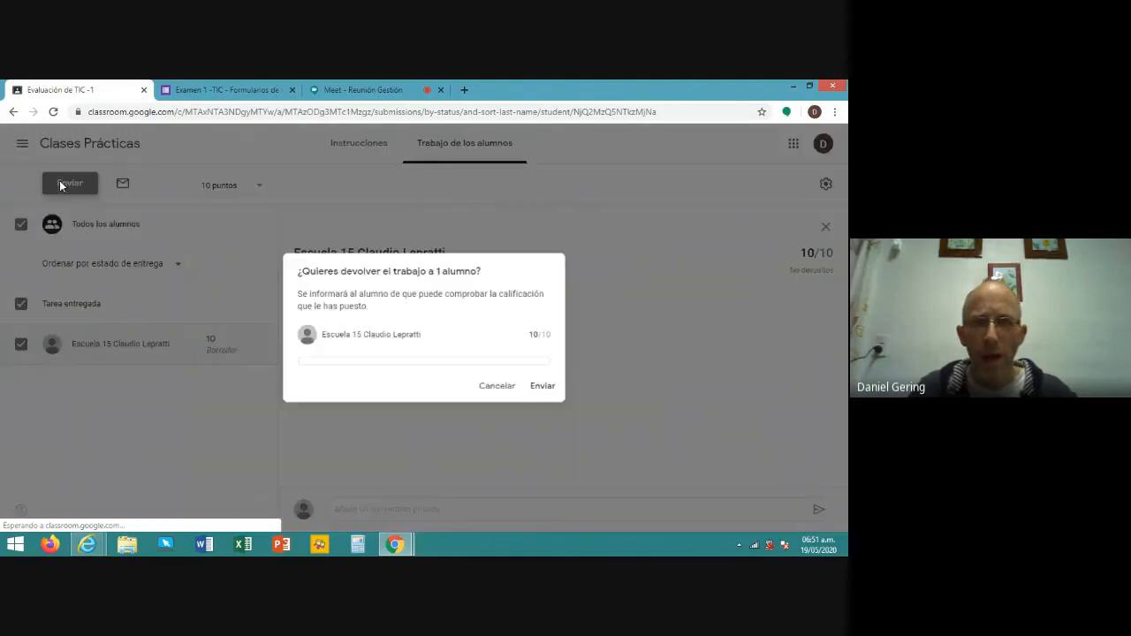
pyautogui.click(545, 395)
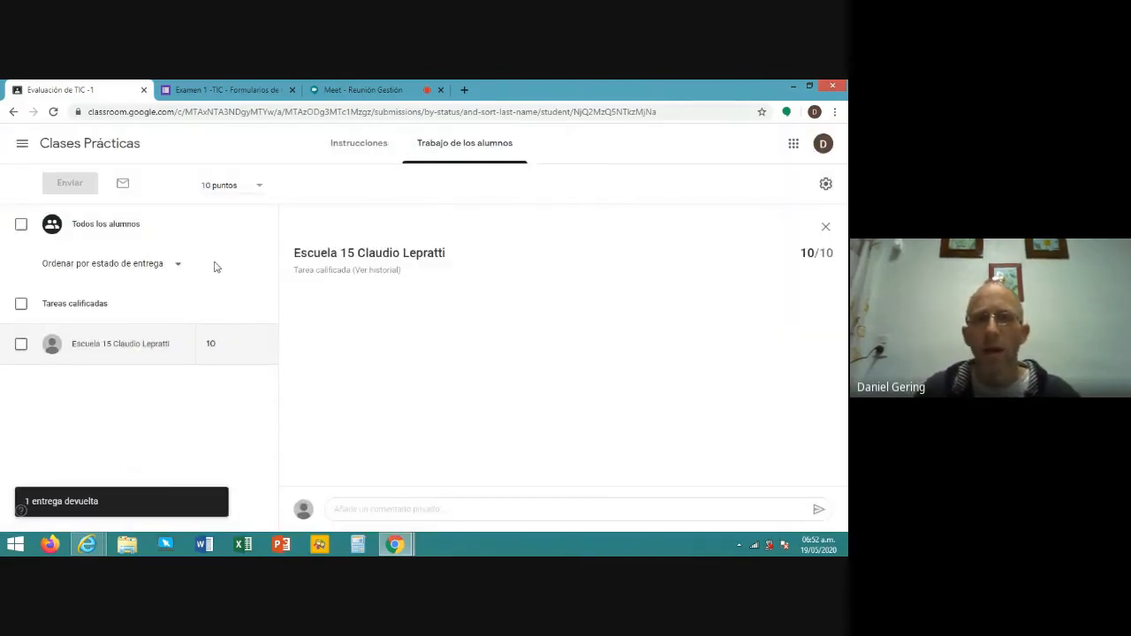
pyautogui.click(108, 146)
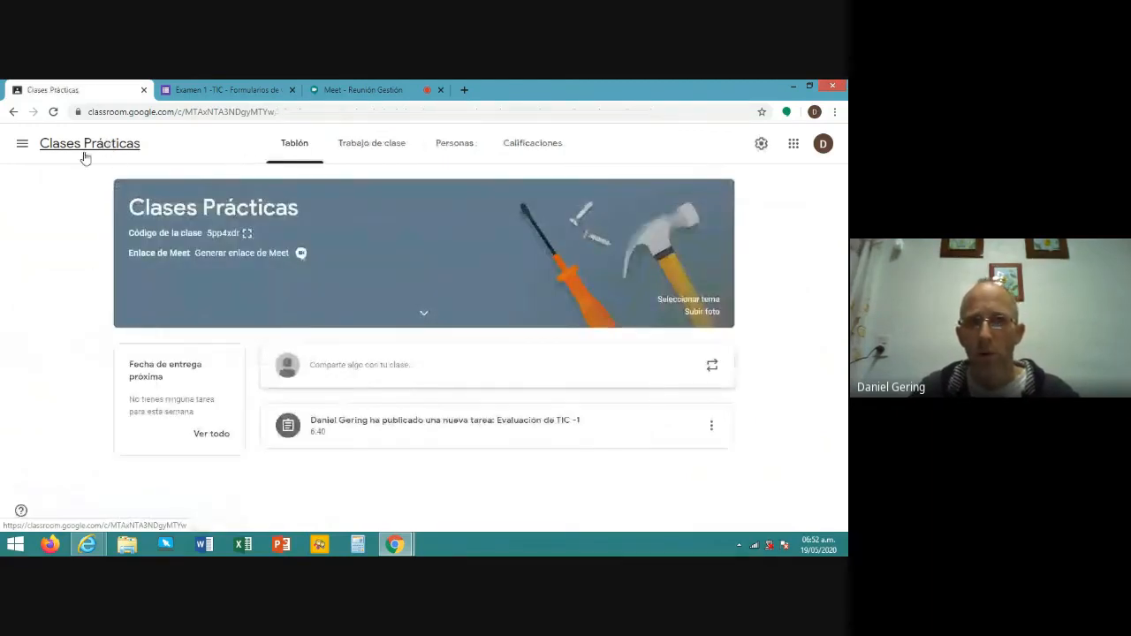
# - Check the gradebook's 10/10 for Evaluación de TIC -1, then open the Meet call's more-options menu
pyautogui.click(555, 147)
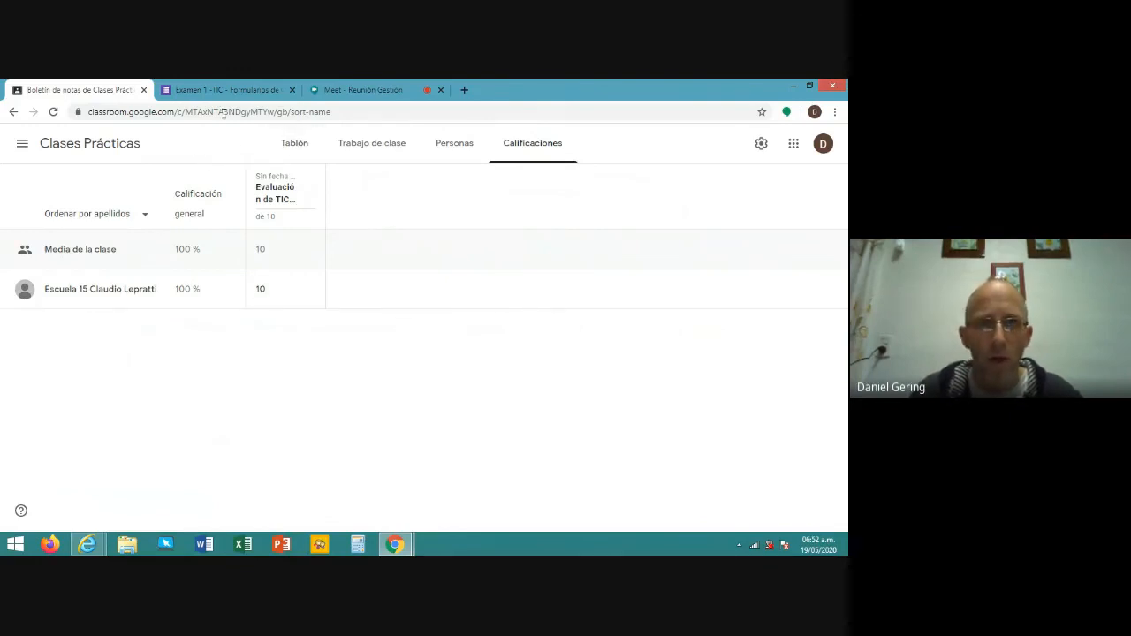
pyautogui.click(365, 89)
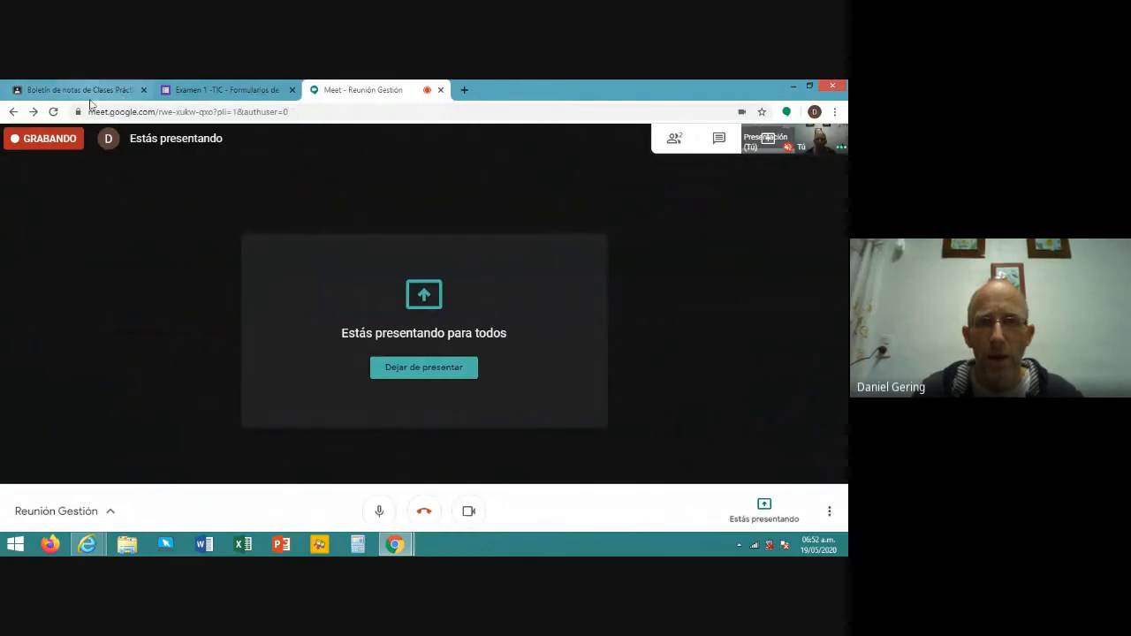
pyautogui.click(830, 505)
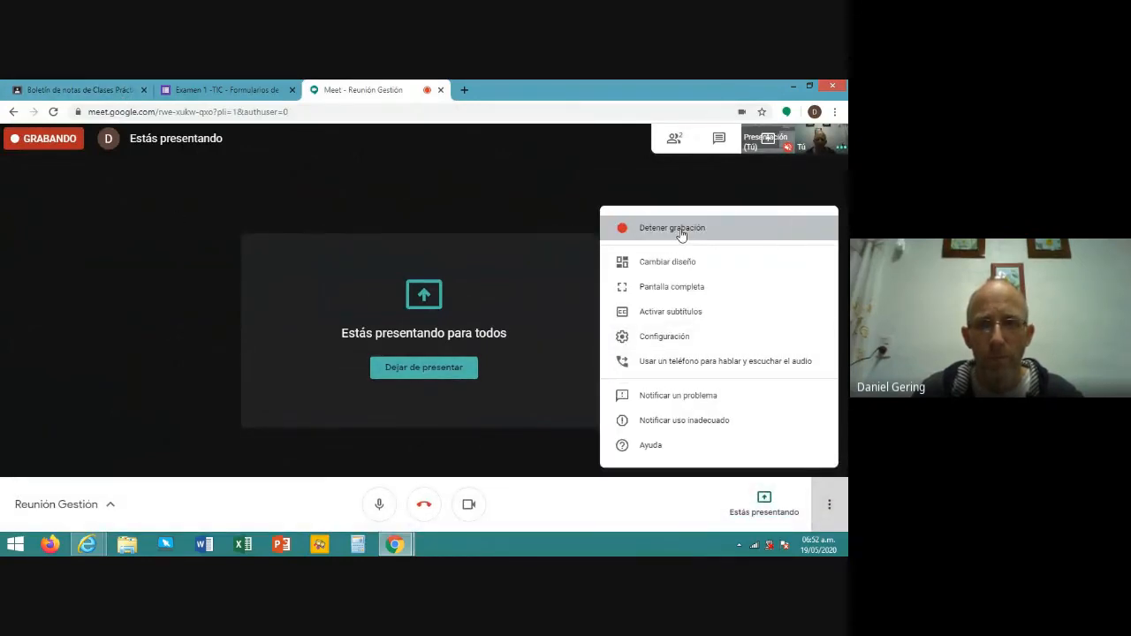